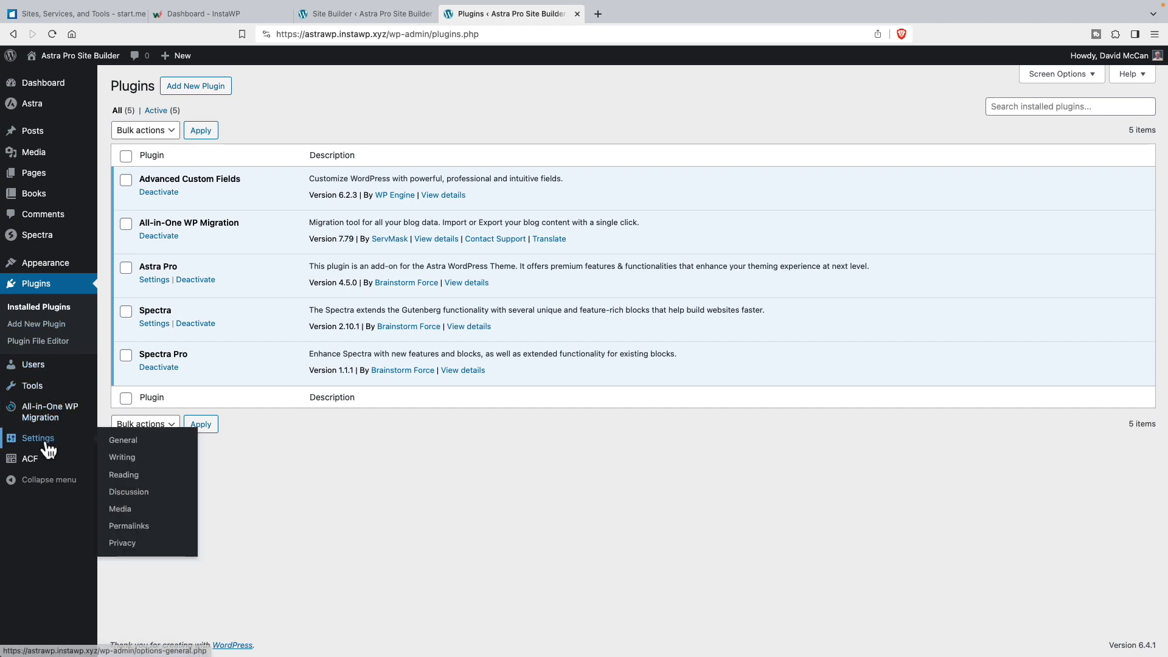
Open the book "A Knight of the Seven Kingdoms" for editing and examine its genres, featured image and content.
mouse_move(34, 464)
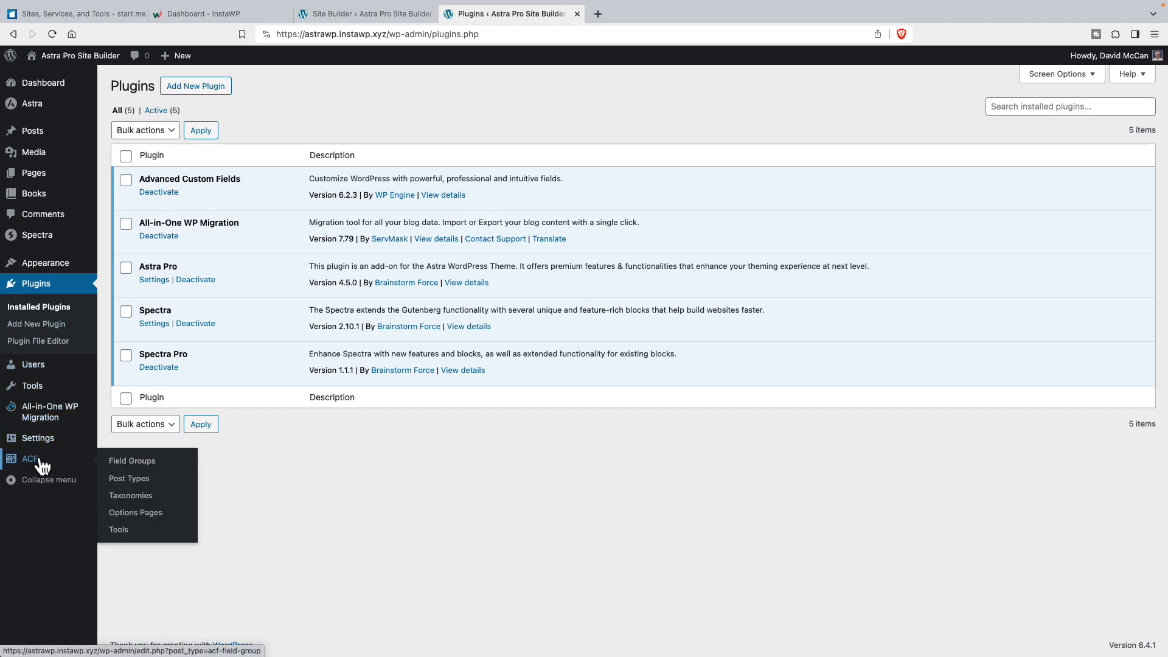
mouse_move(37, 198)
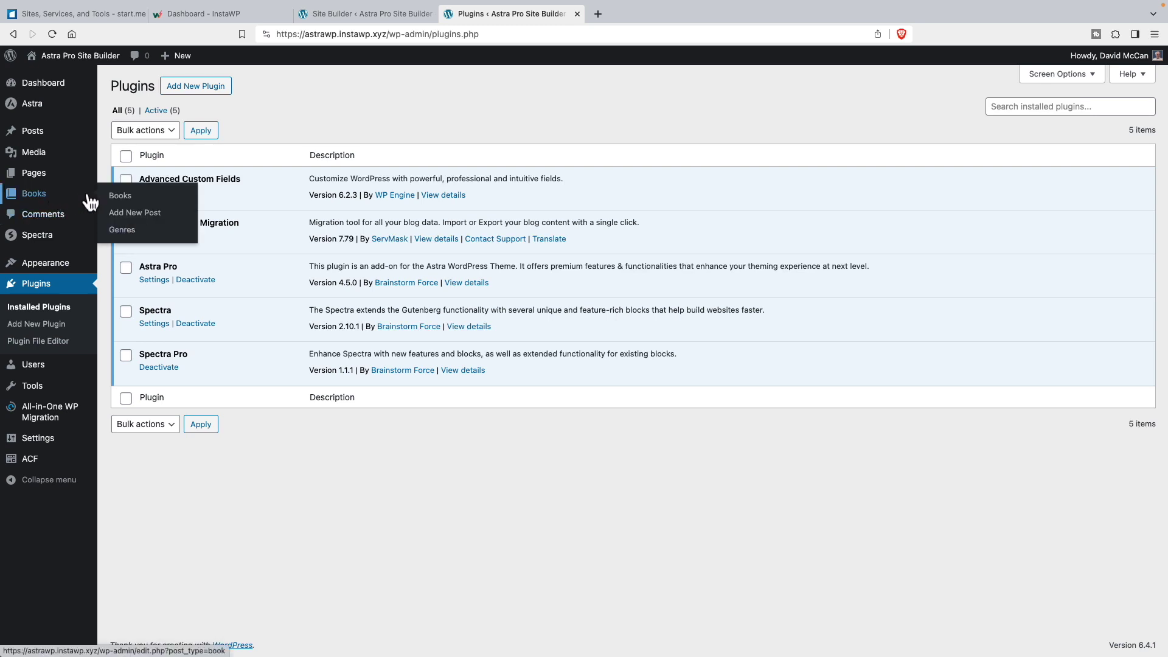
click(127, 200)
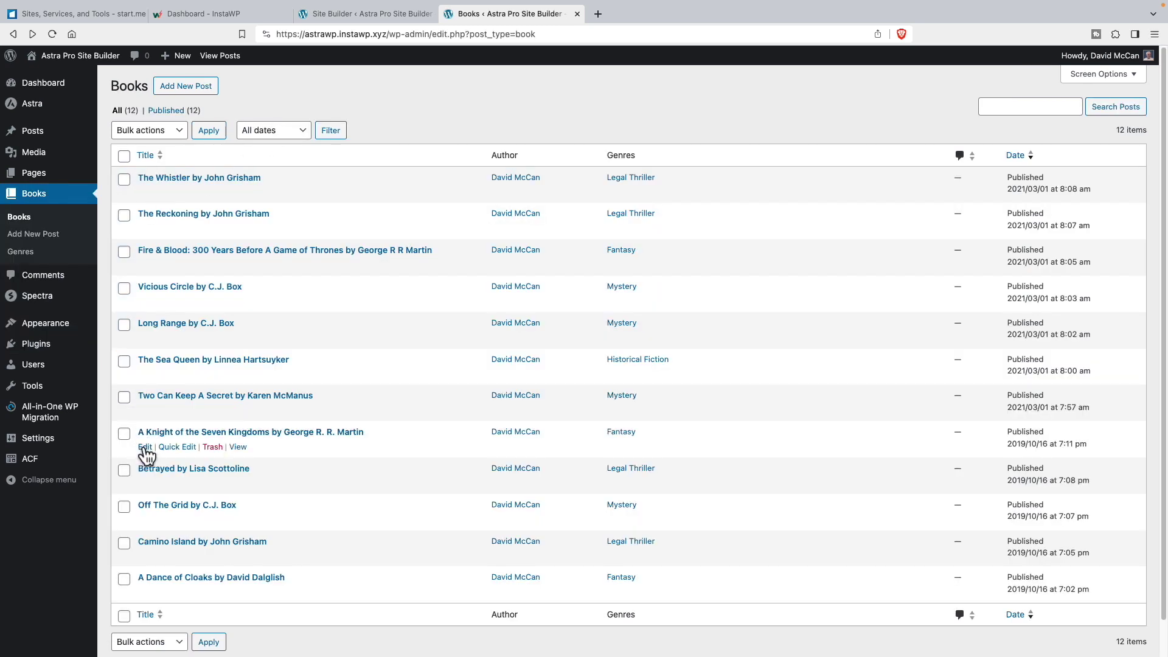
click(145, 447)
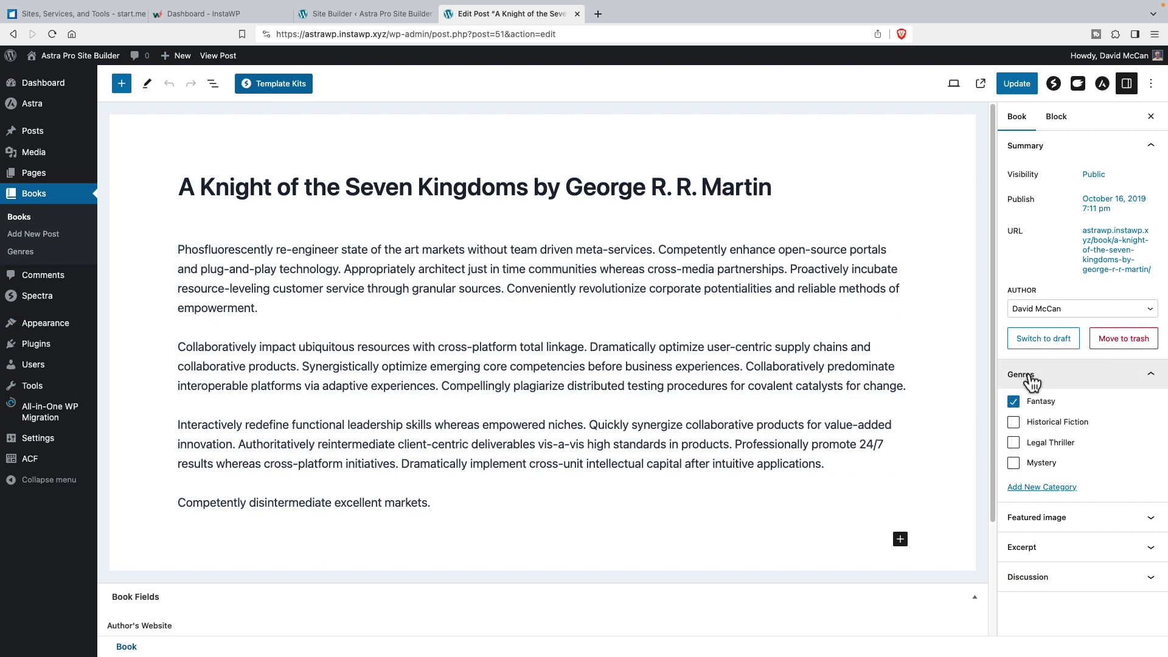
click(1052, 518)
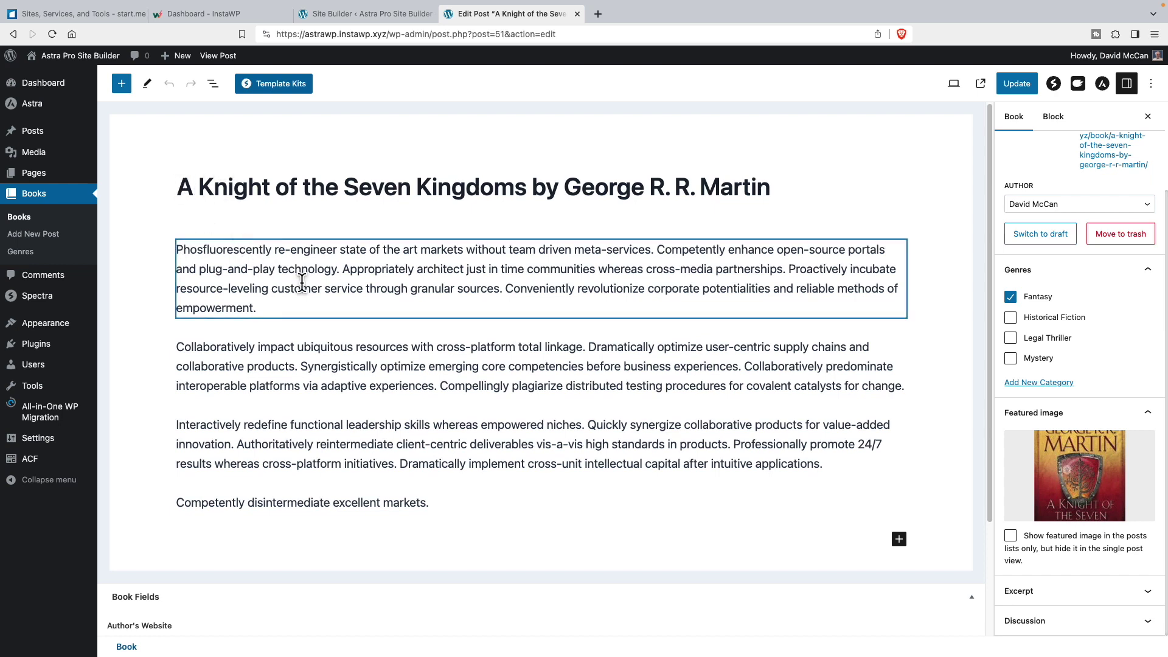
mouse_move(1078, 465)
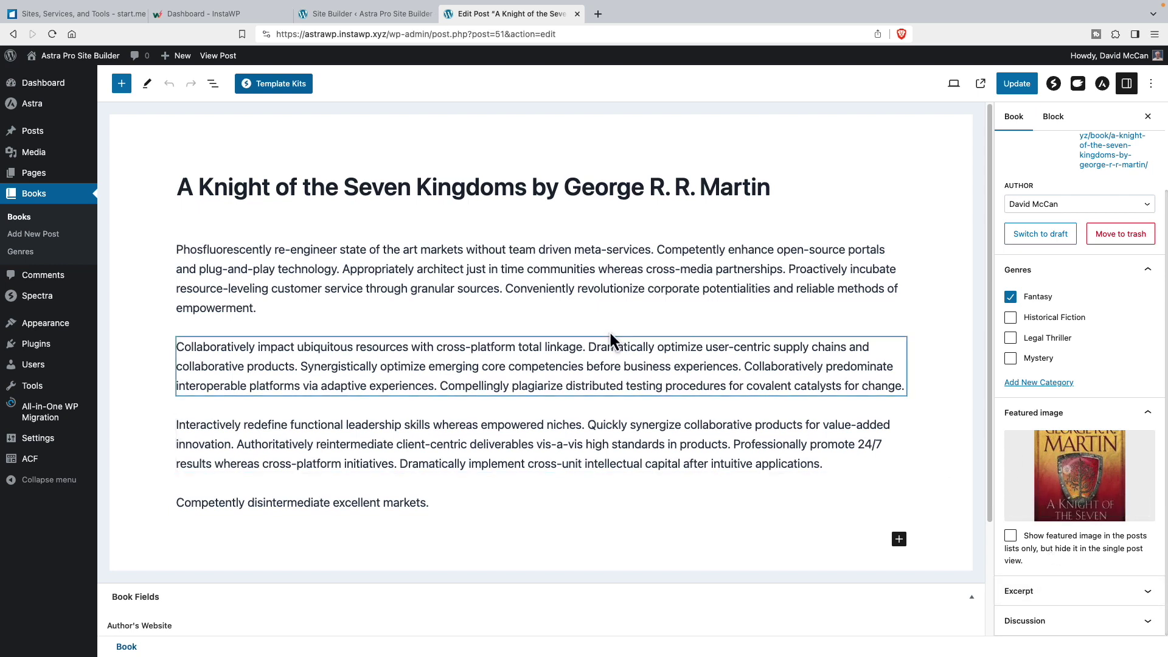
mouse_move(604, 339)
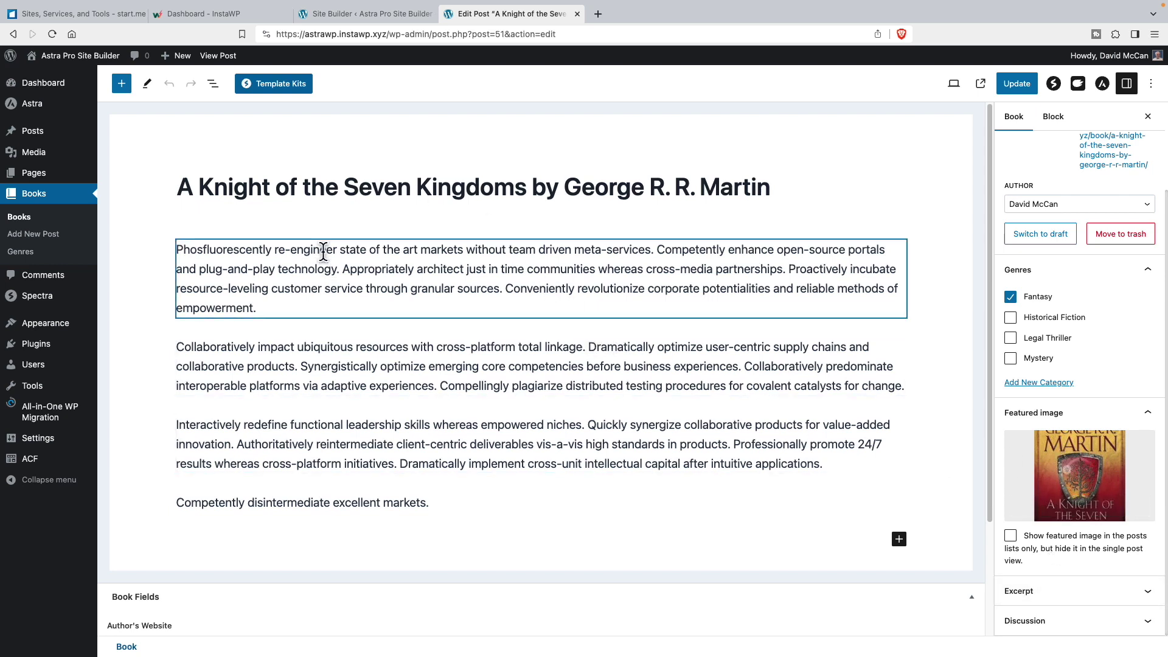
Open the blog post "Qui labore cum et suscipit" for editing and examine its featured image.
mouse_move(43, 138)
click(134, 142)
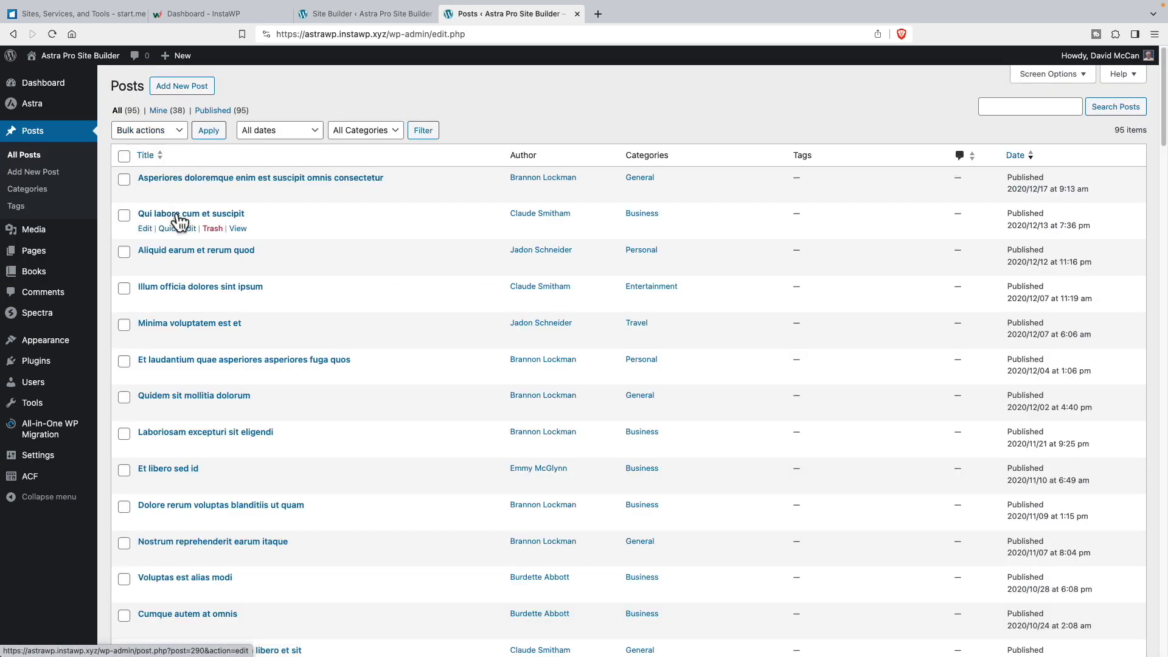
click(145, 229)
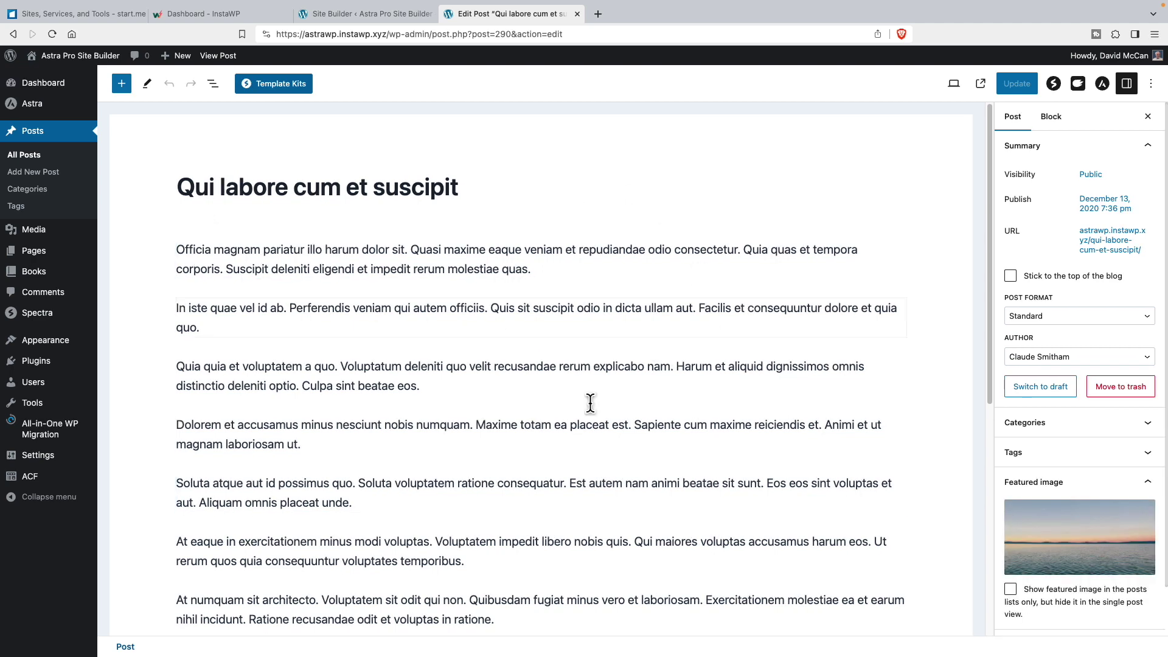
mouse_move(1086, 561)
Return to the editor of "A Knight of the Seven Kingdoms" and examine its custom Book Fields.
click(13, 34)
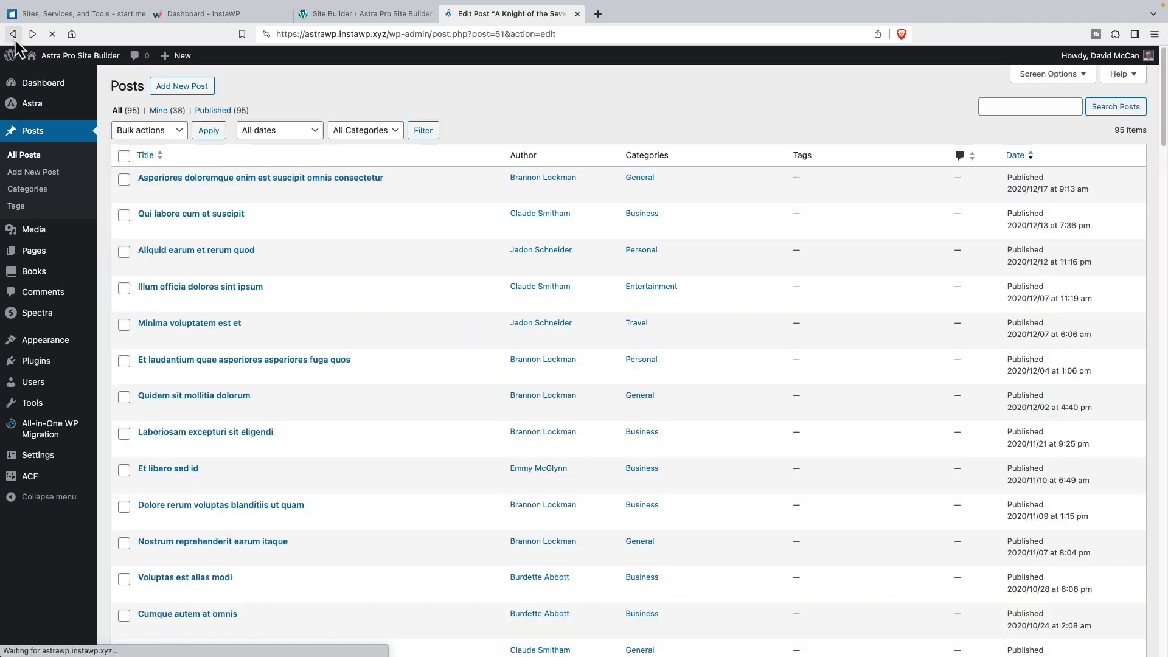
click(13, 34)
scroll(451, 201, down, 3)
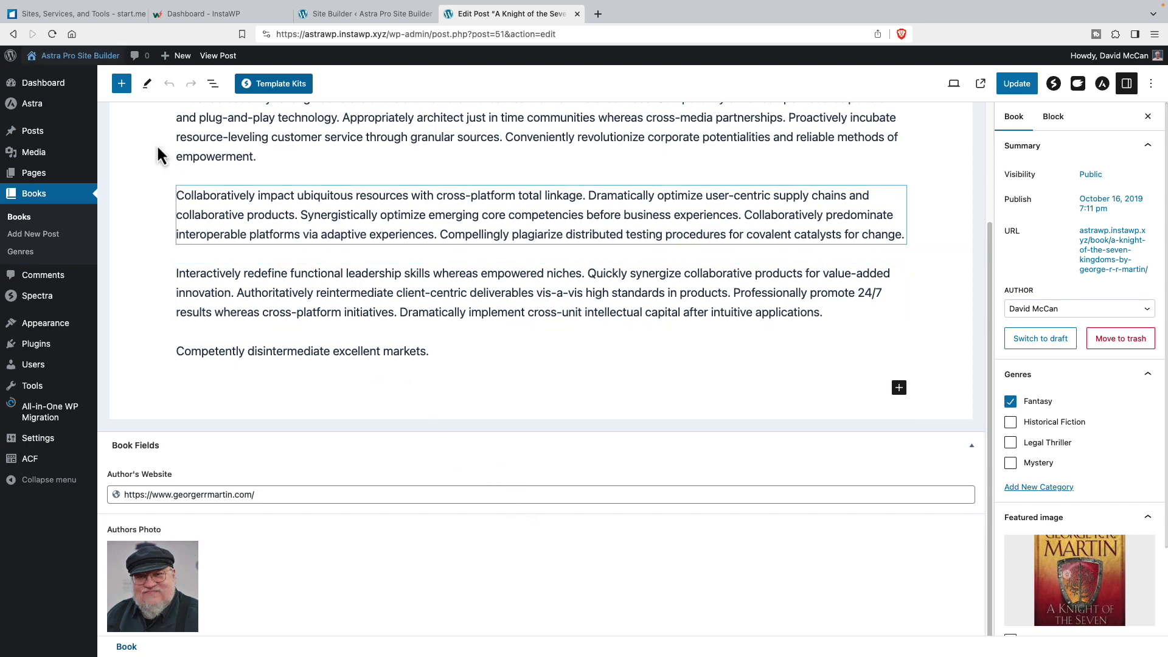
Visit the live site and examine the layout of the Books archive page.
click(66, 74)
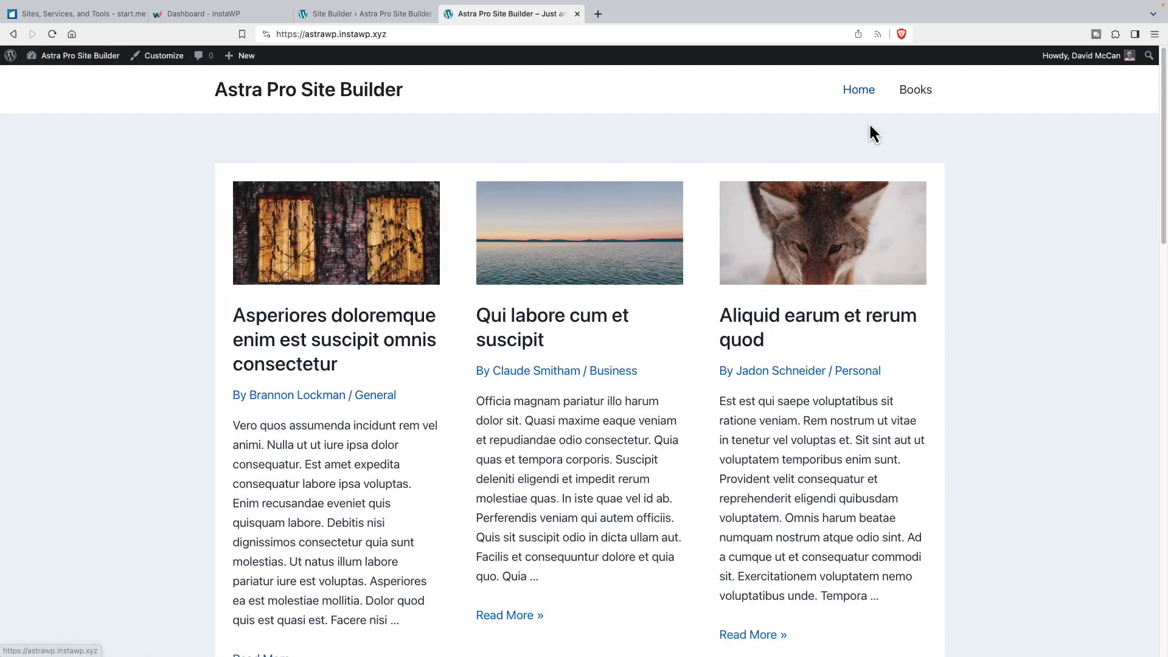
click(915, 94)
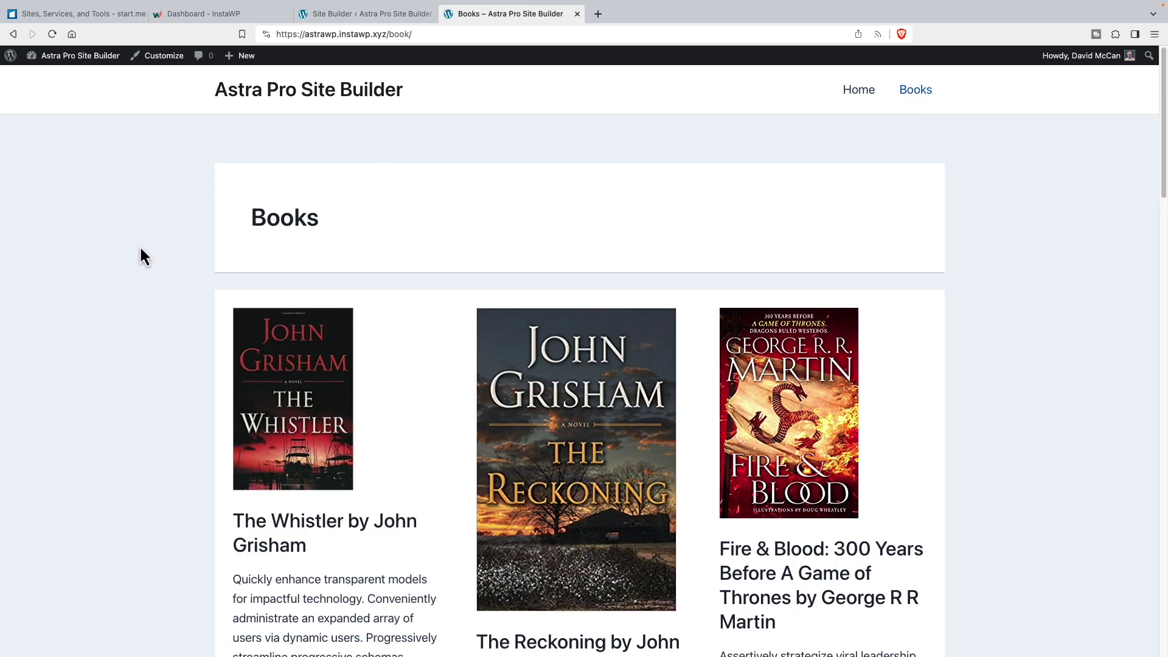
scroll(140, 246, down, 4)
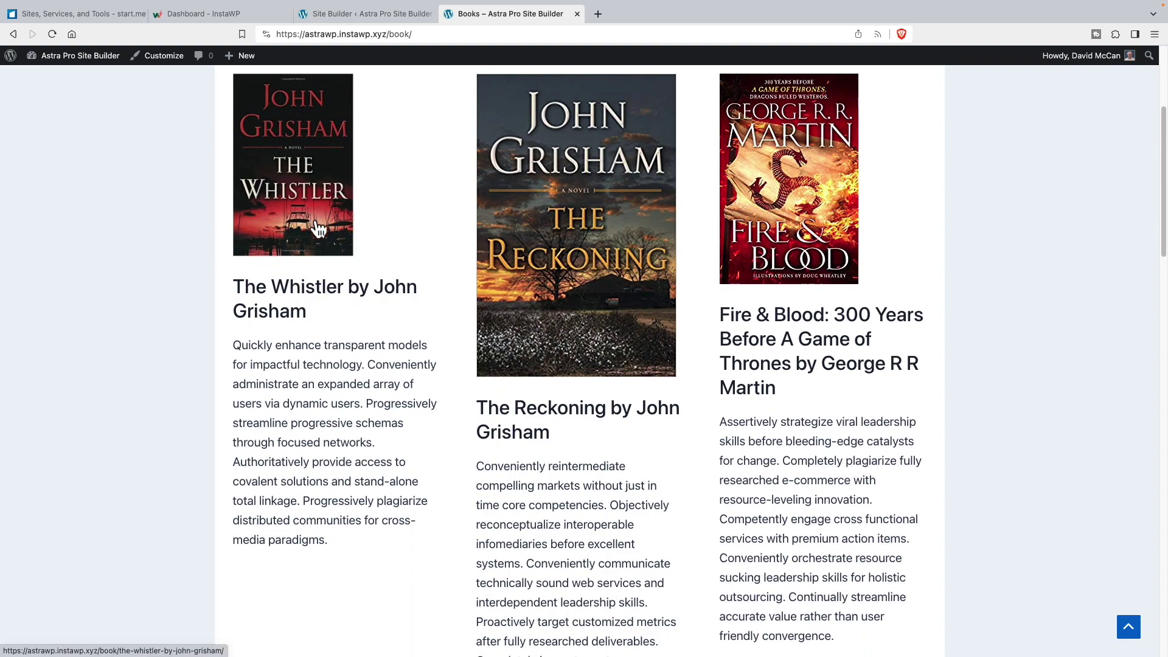
scroll(301, 203, down, 10)
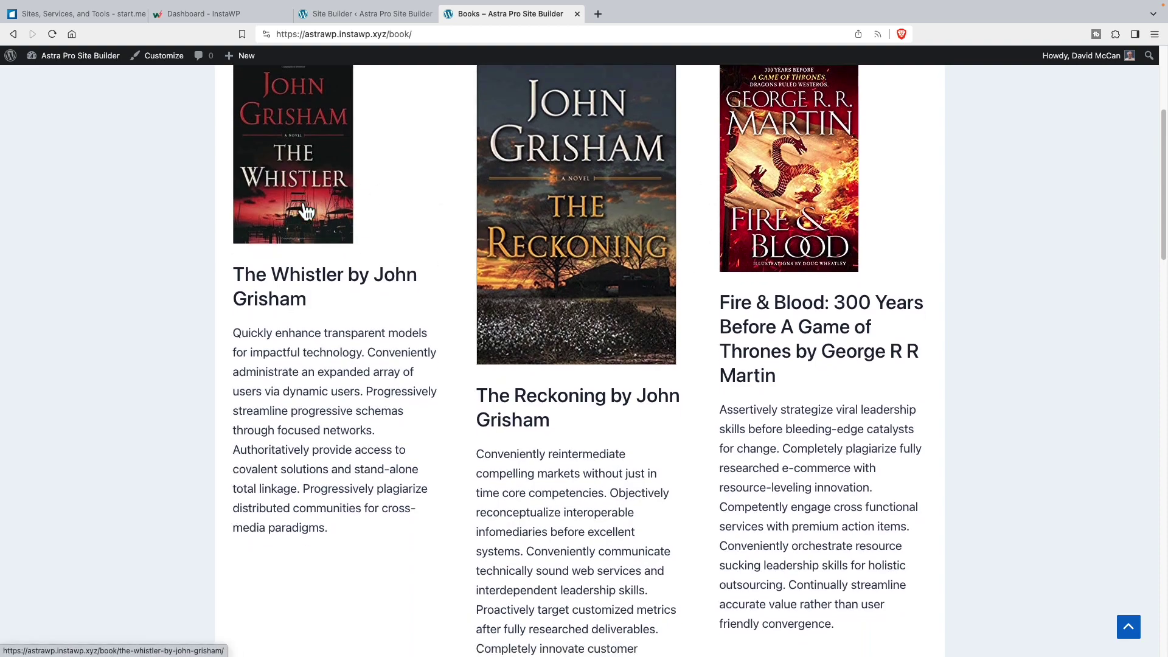
scroll(301, 203, up, 13)
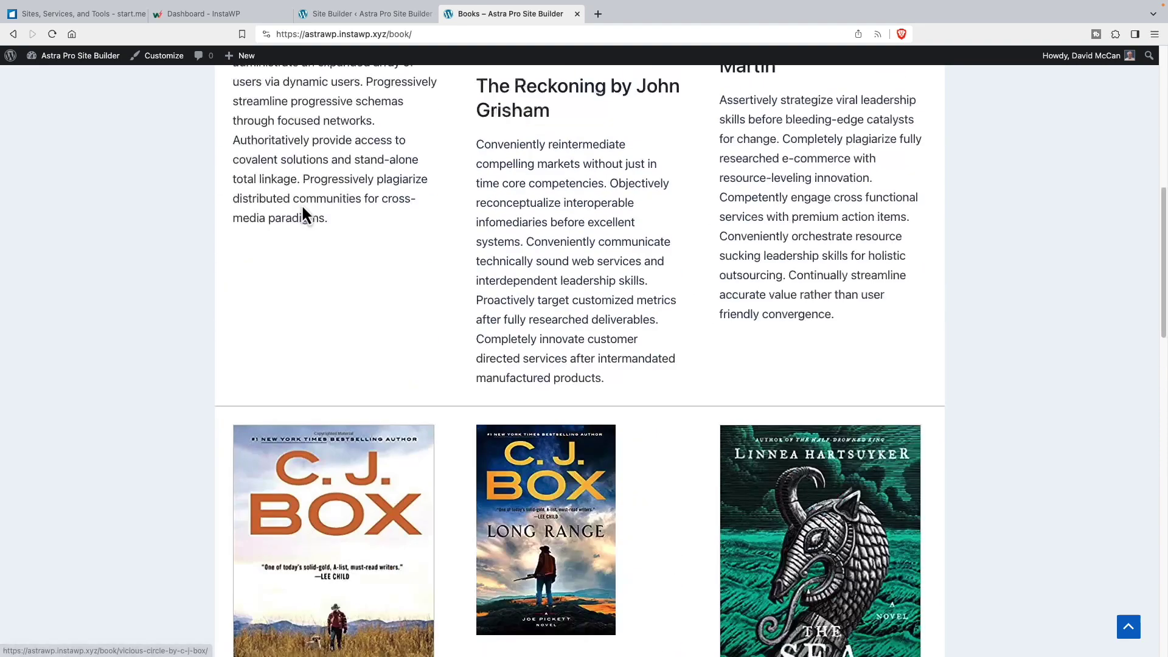
scroll(301, 203, down, 10)
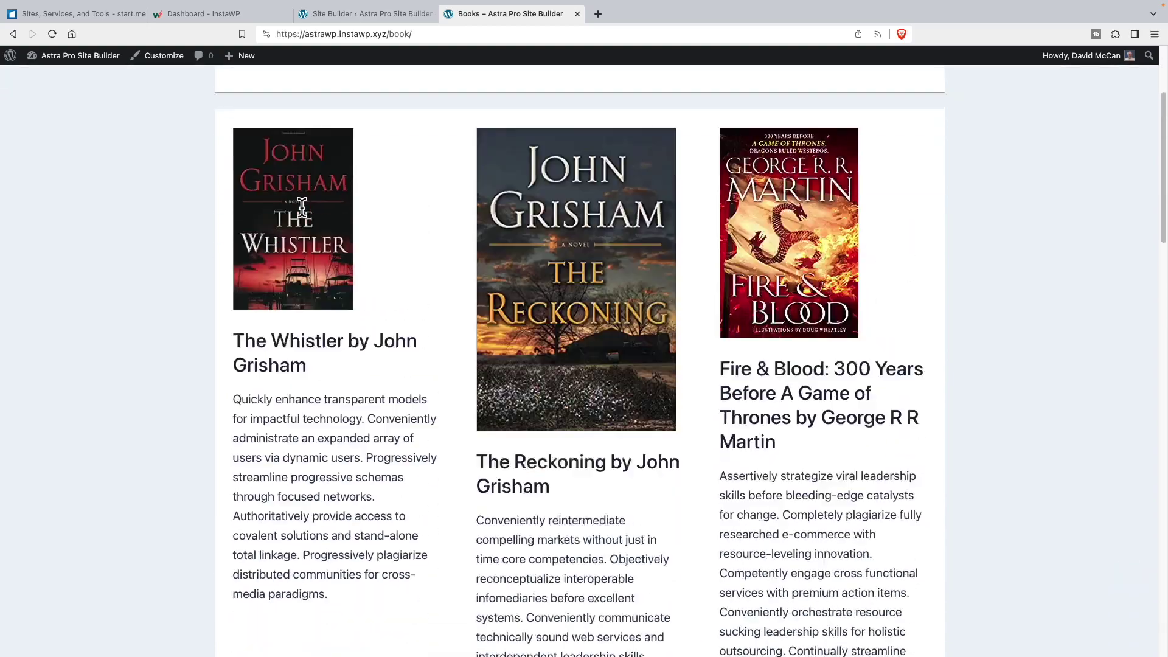
scroll(306, 219, down, 8)
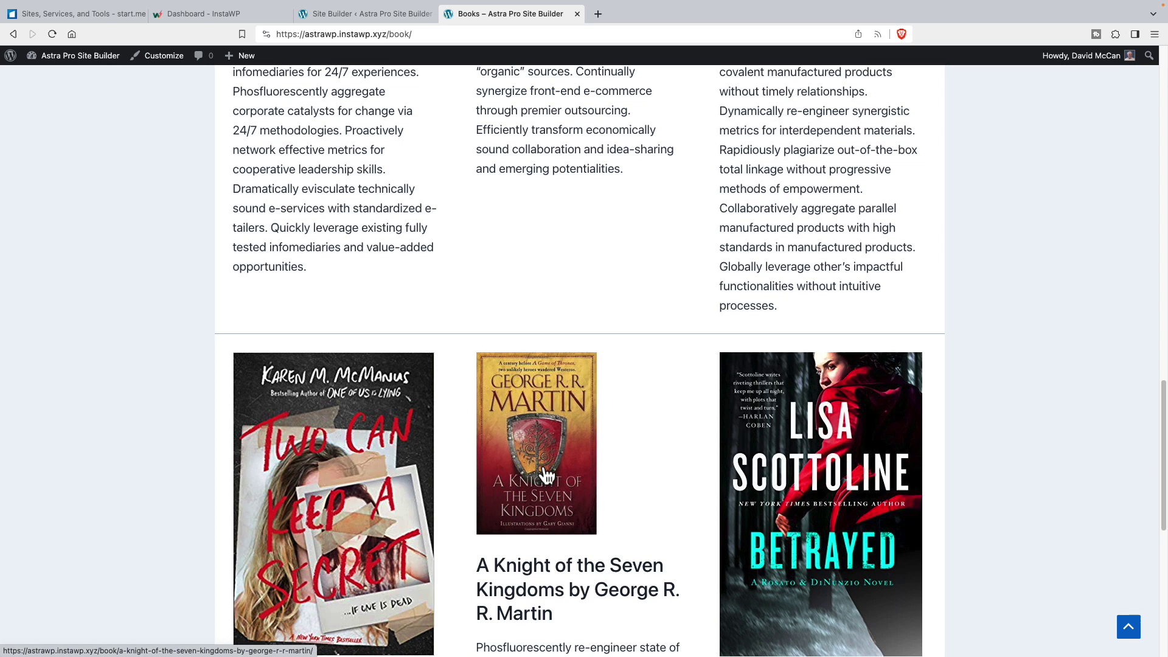
View the single page of "A Knight of the Seven Kingdoms" from the archive, and return to the Books archive.
click(546, 475)
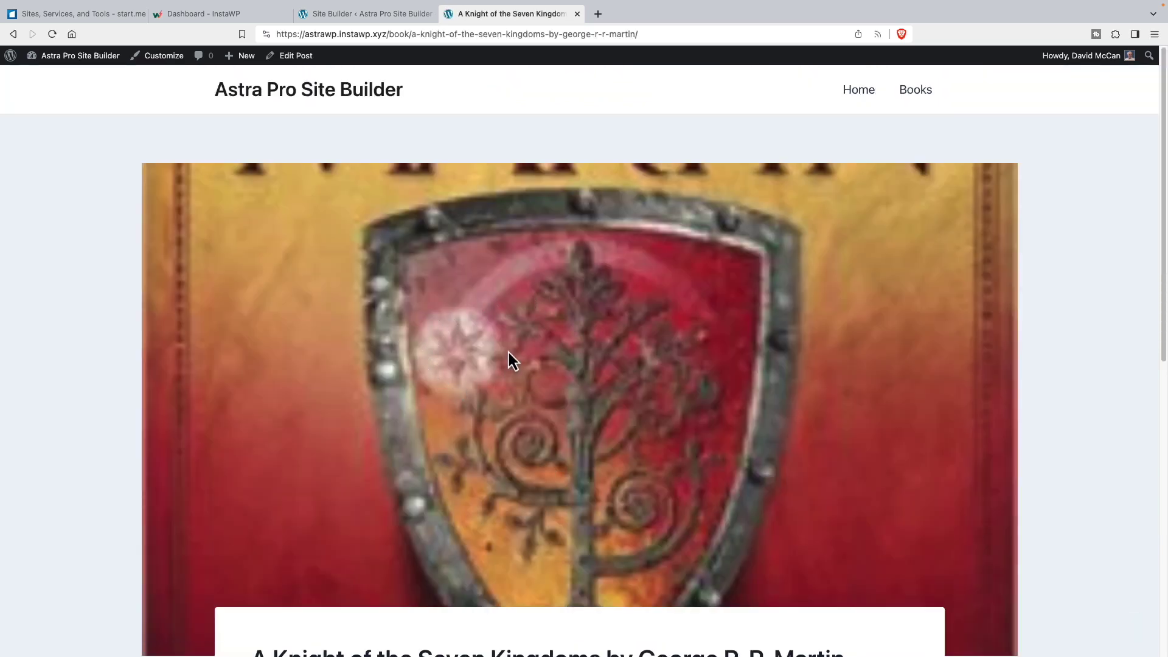
scroll(508, 353, down, 3)
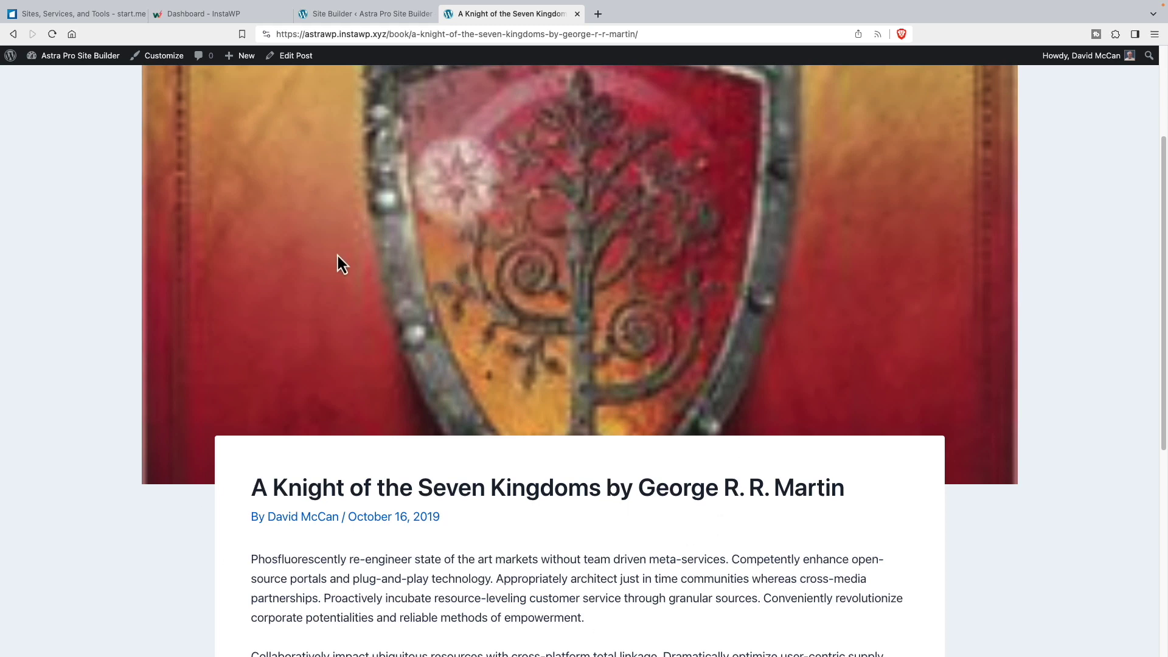
scroll(410, 268, up, 5)
click(915, 90)
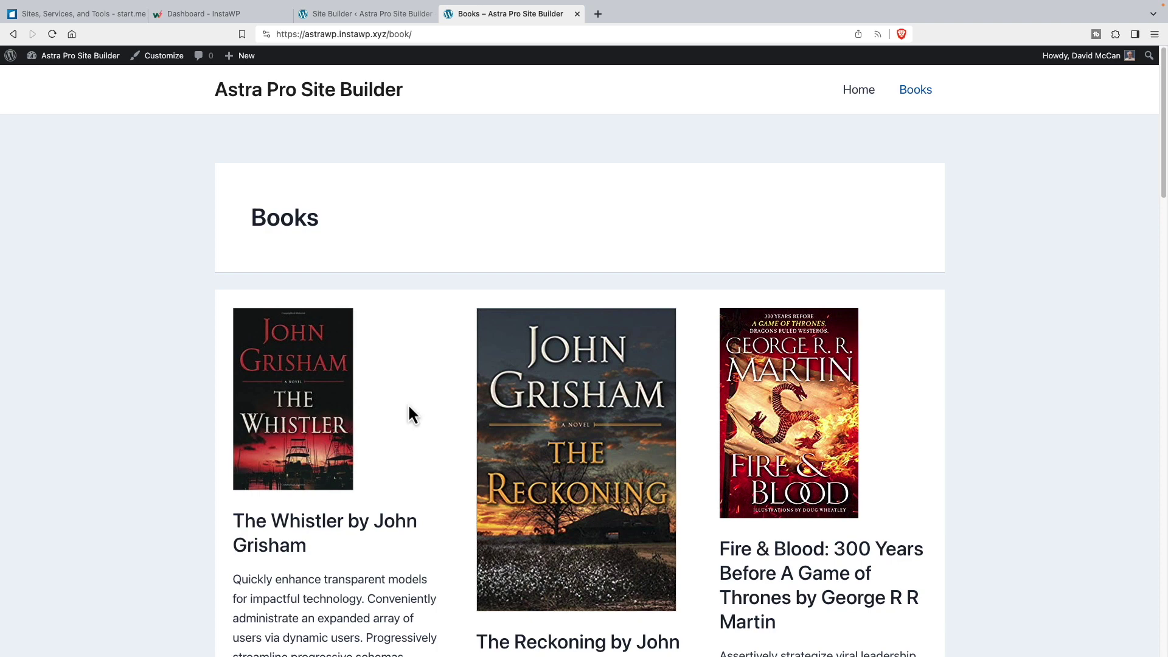
scroll(408, 407, down, 1)
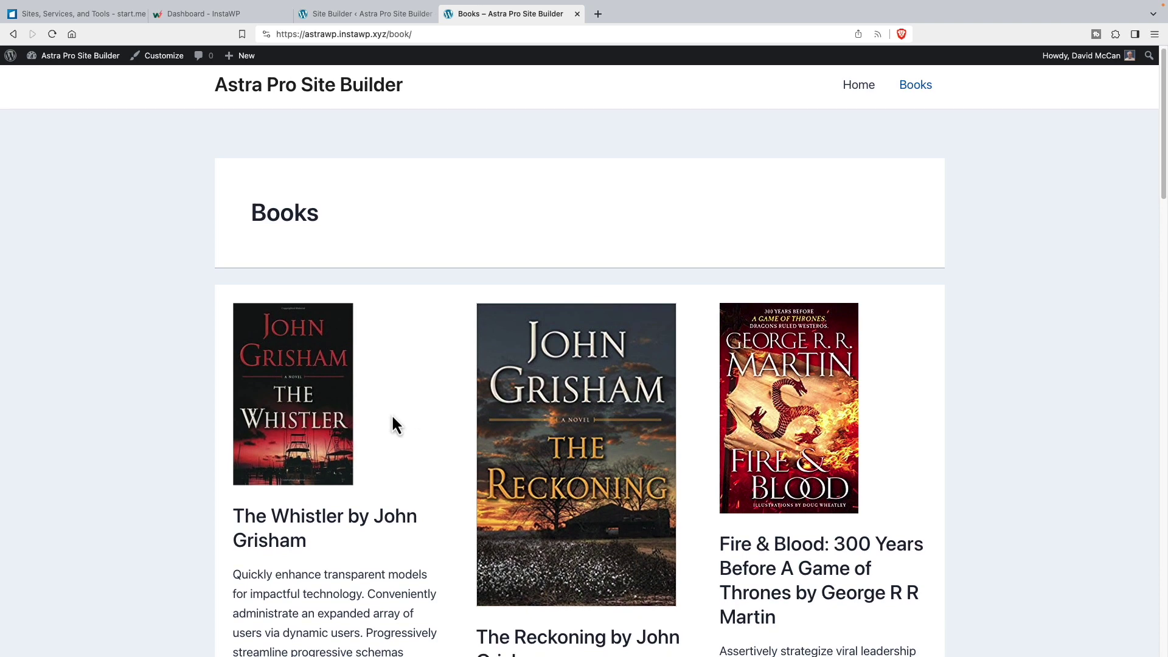
scroll(393, 411, up, 1)
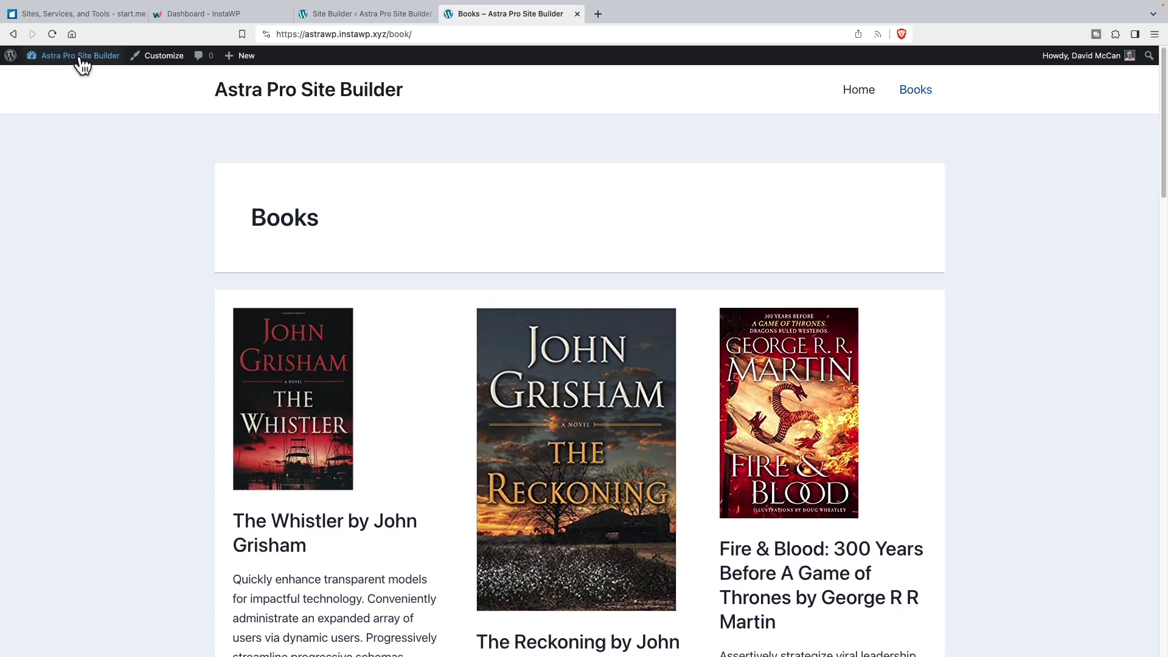
Open the Astra dashboard in the site admin and check the Site Builder module among the Astra Pro modules.
click(67, 87)
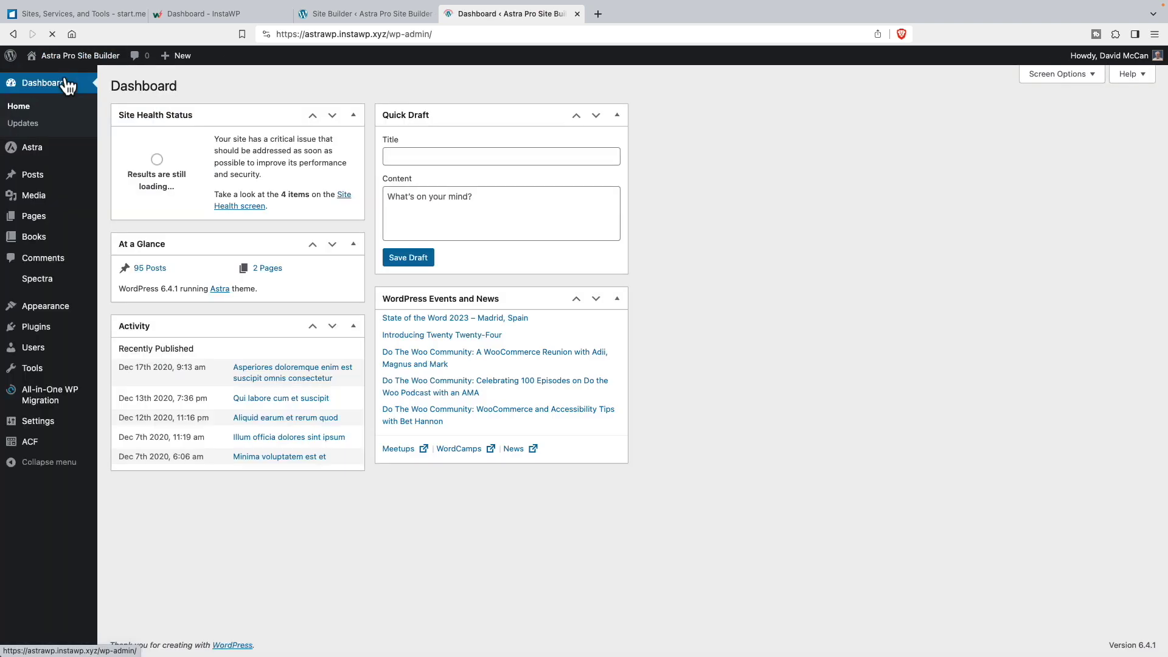
mouse_move(48, 159)
click(129, 152)
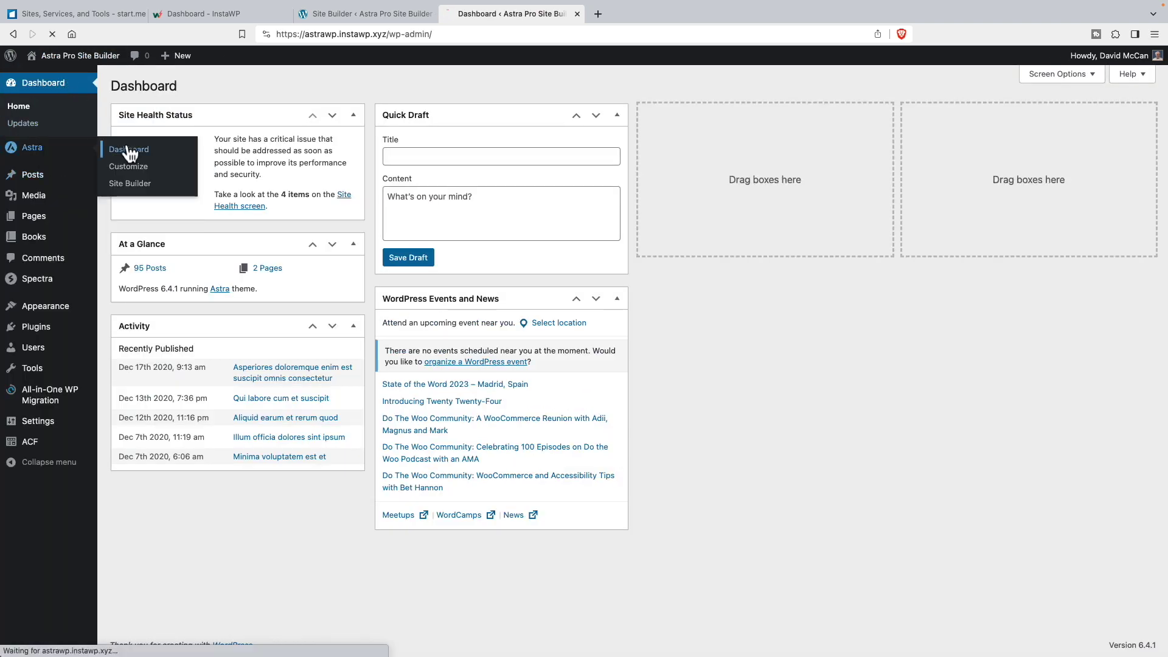
scroll(143, 298, down, 5)
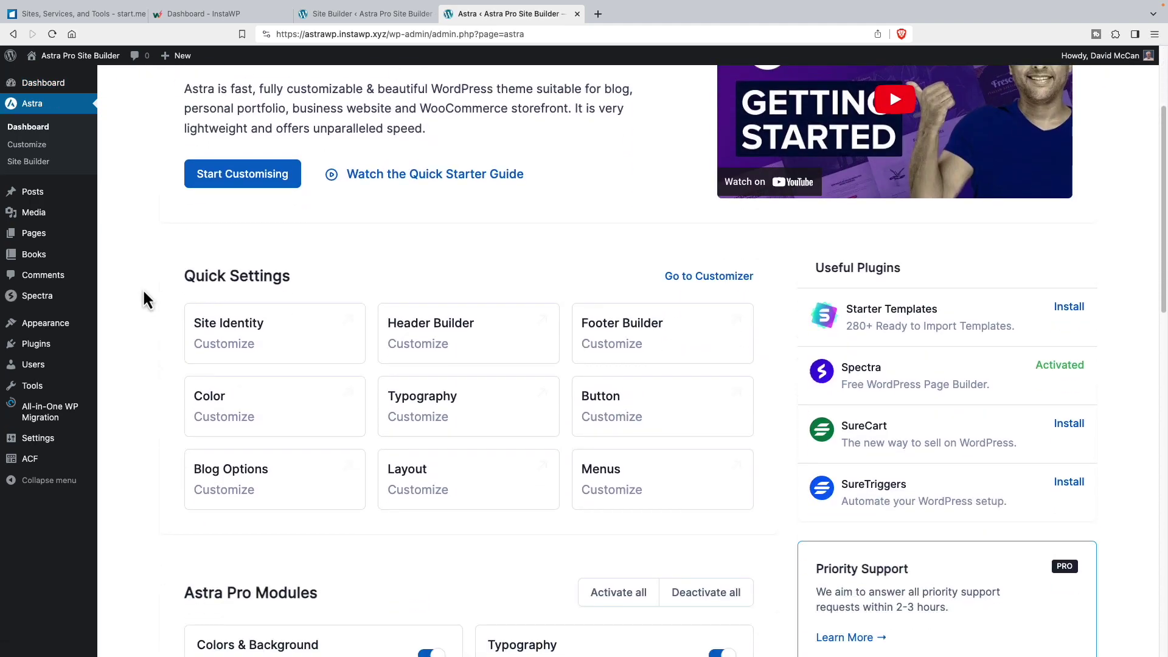
scroll(143, 289, down, 5)
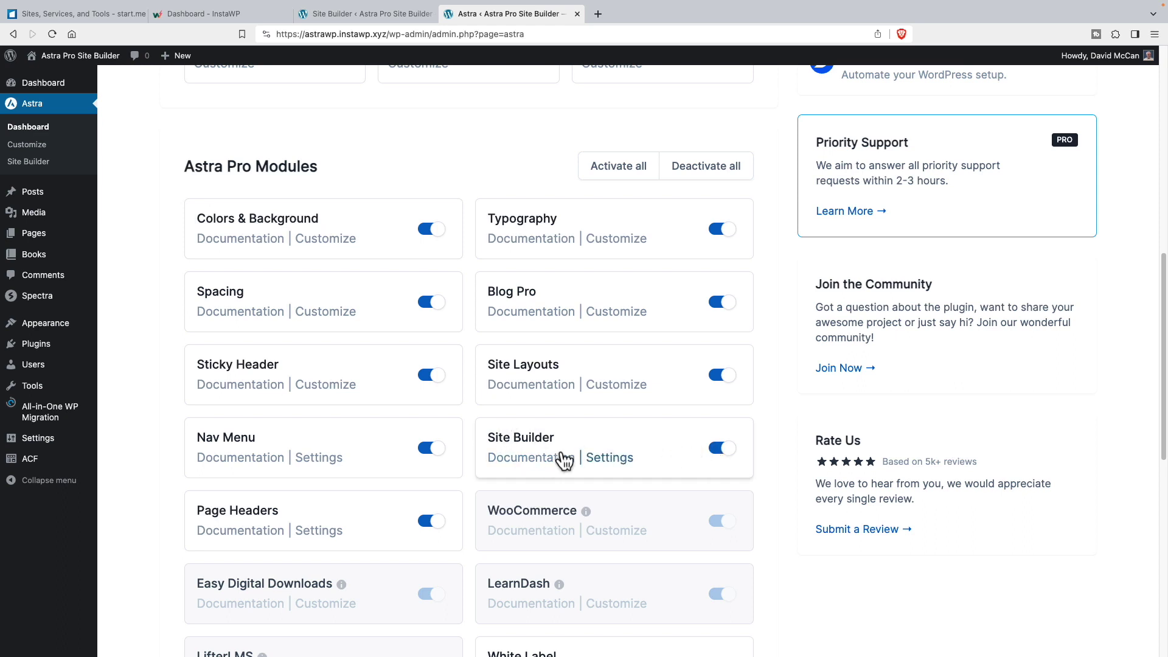
Create an Archive layout in Astra's Site Builder, title it "Book Archive" and publish it.
click(28, 163)
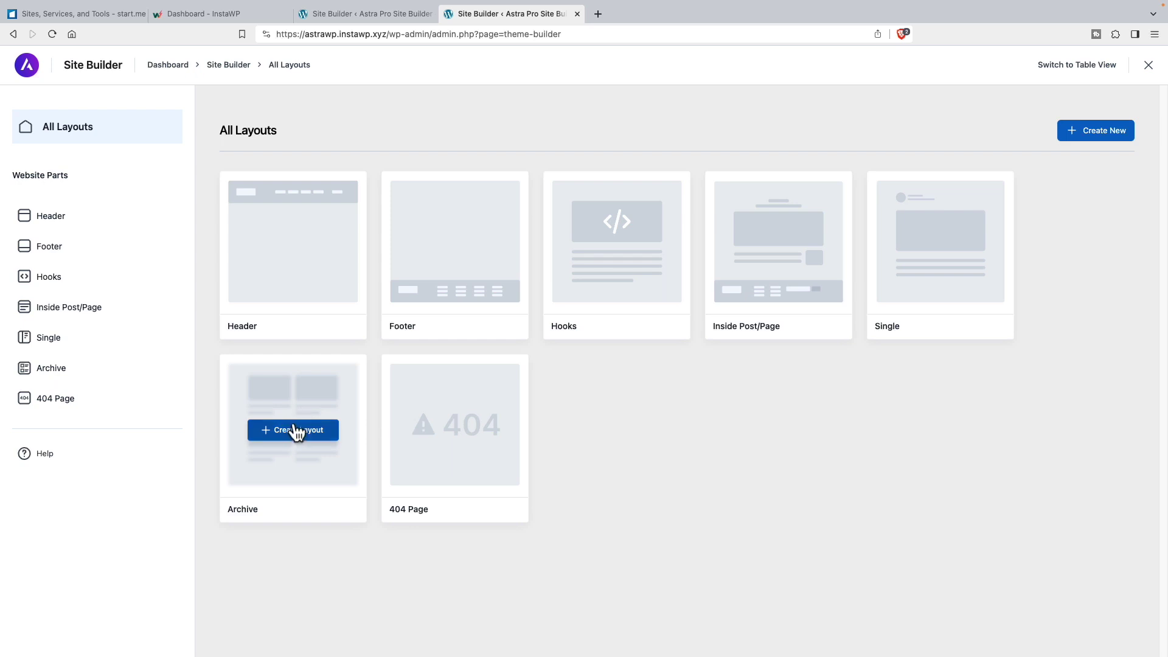
click(297, 430)
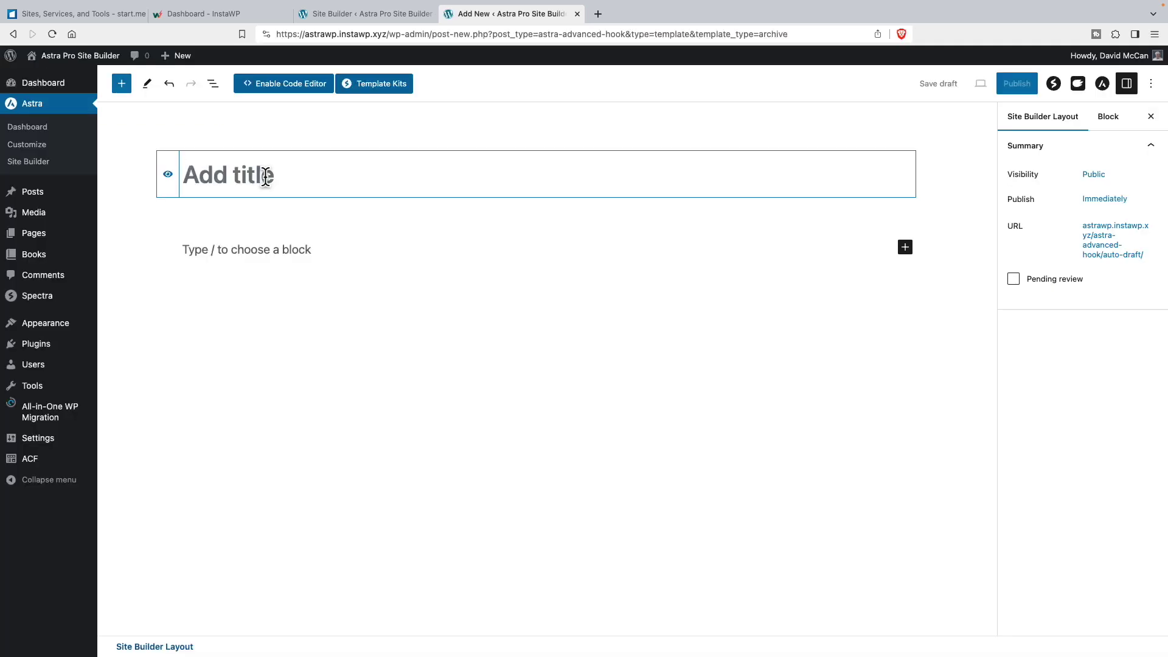
text(Boo)
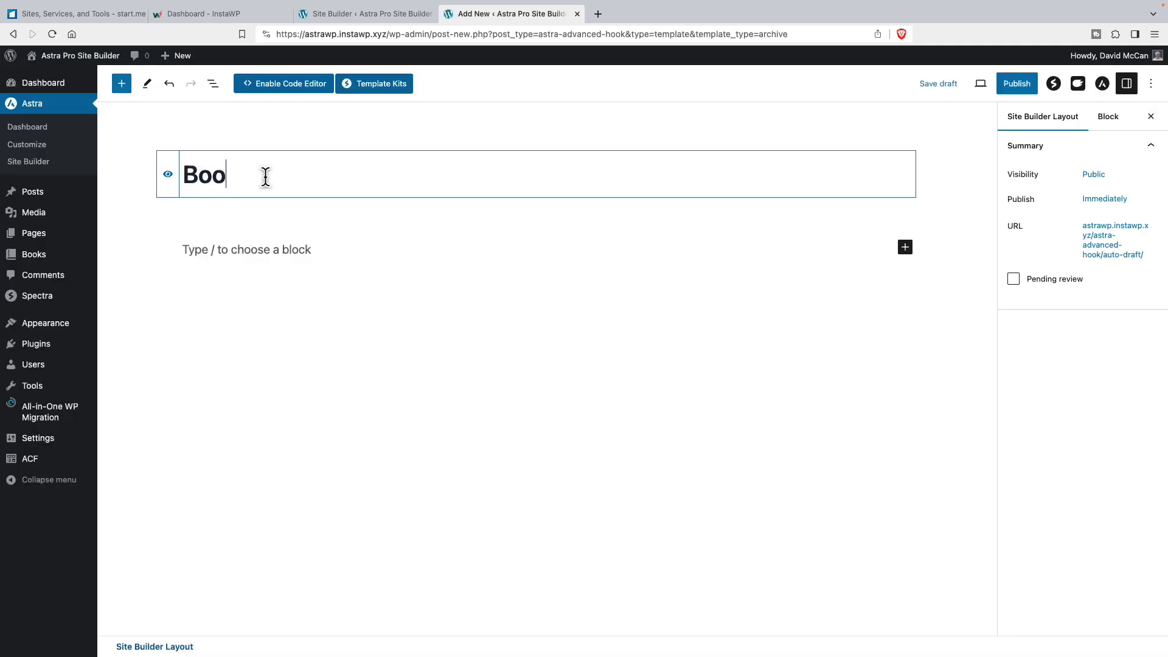
text(k Archive)
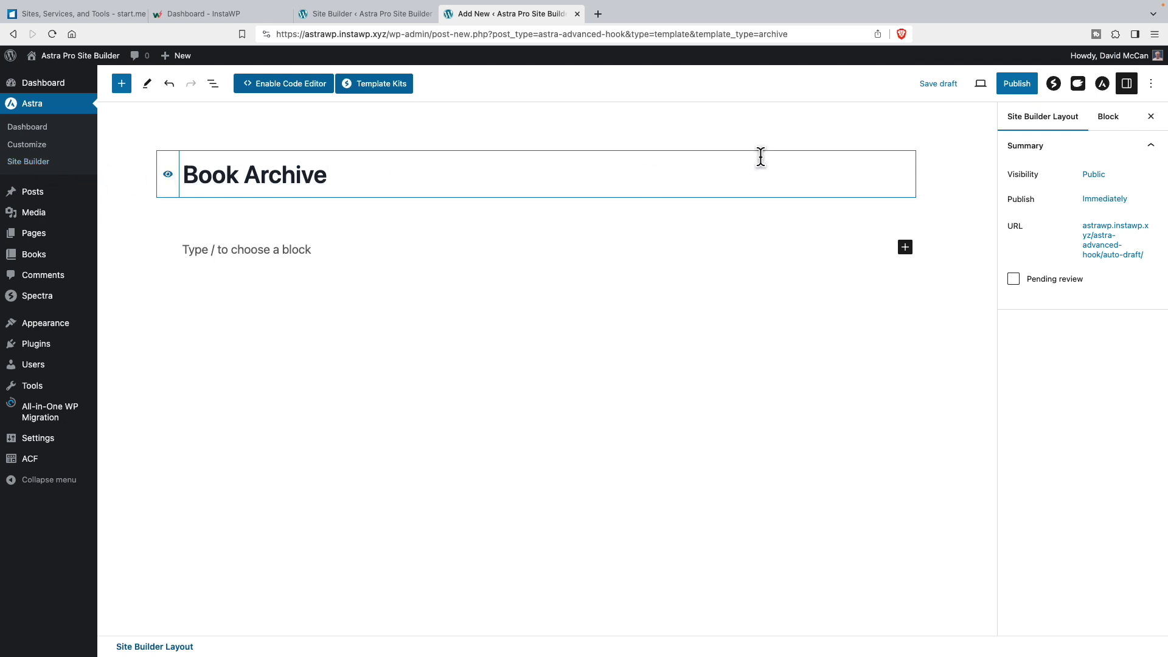
click(1017, 85)
click(1044, 88)
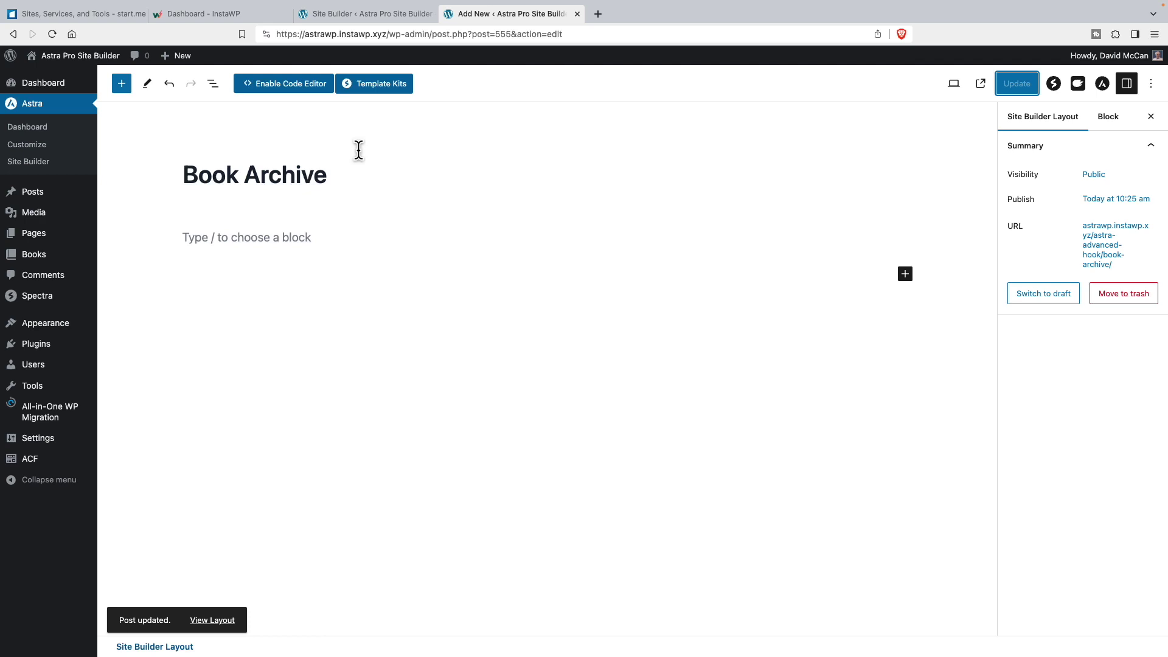
Browse the available blocks for the layout, examining the Spectra, Spectra Pro and core Theme block groups.
click(124, 88)
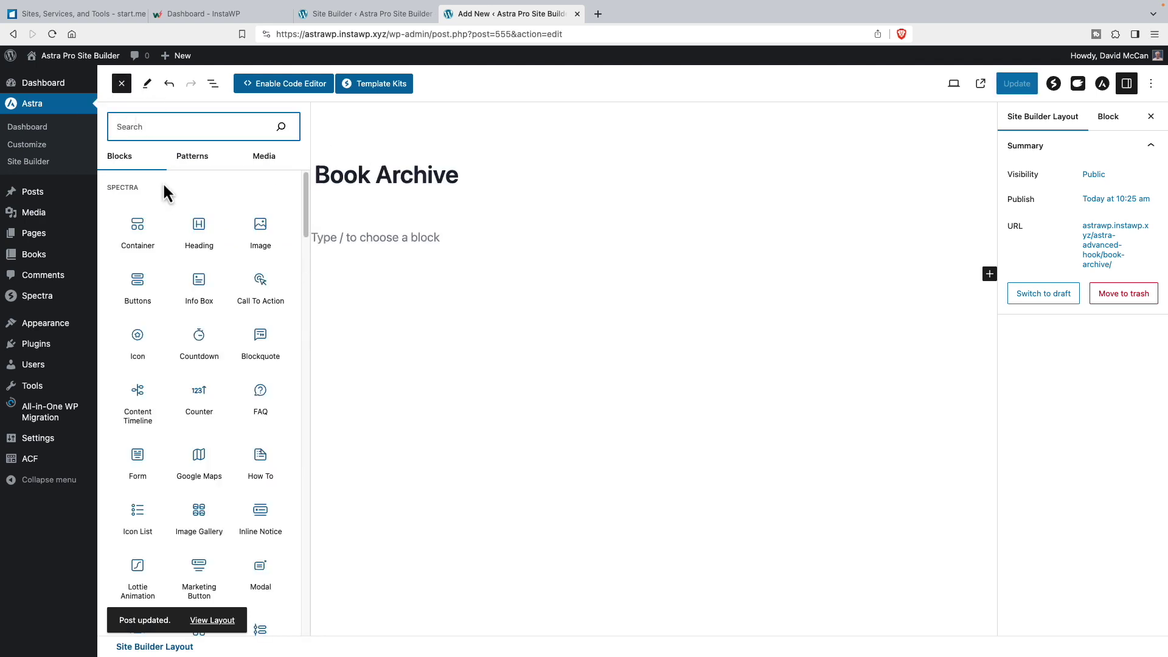
scroll(172, 287, down, 5)
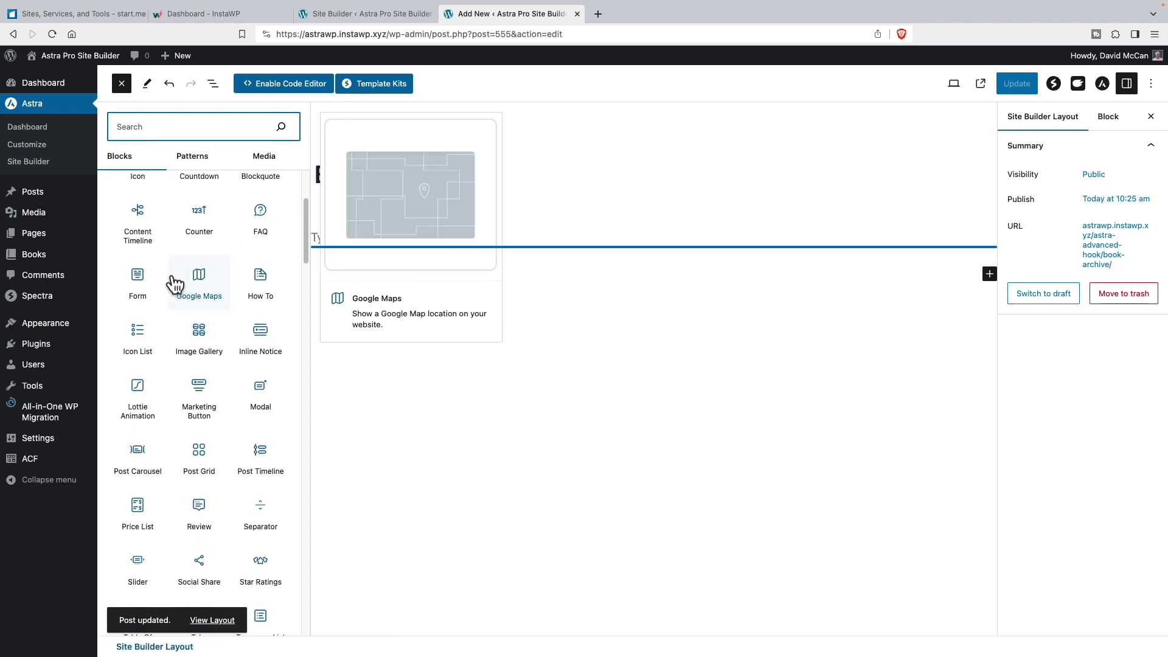
scroll(174, 284, down, 6)
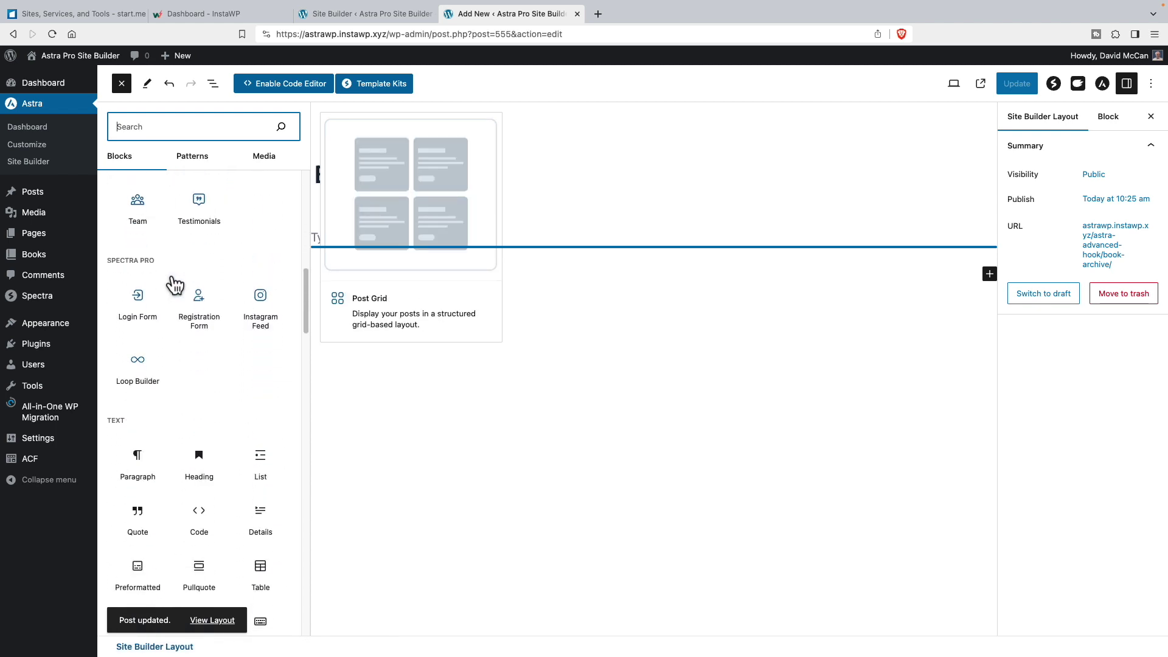
mouse_move(187, 315)
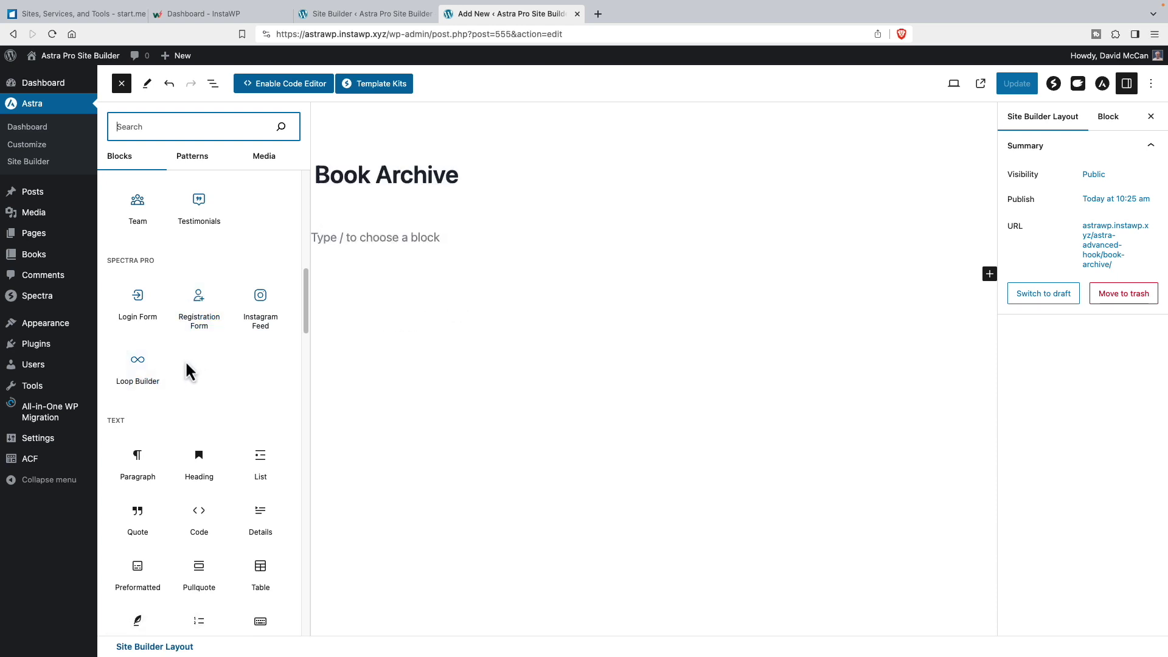
scroll(194, 368, down, 4)
scroll(197, 363, down, 7)
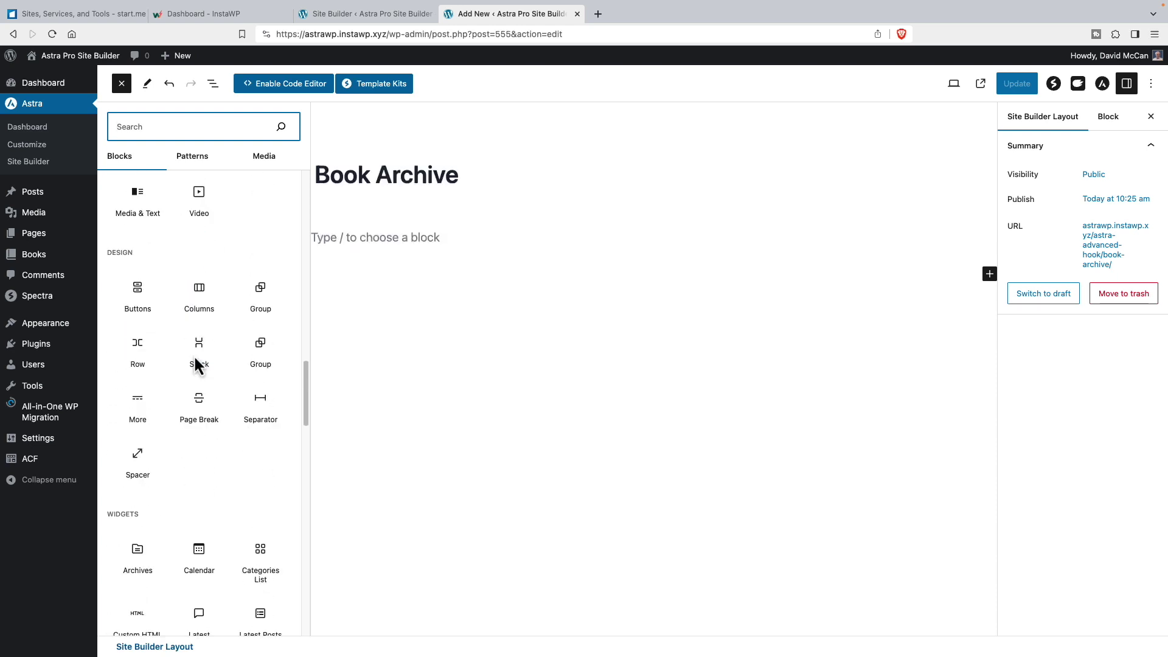
scroll(195, 360, down, 9)
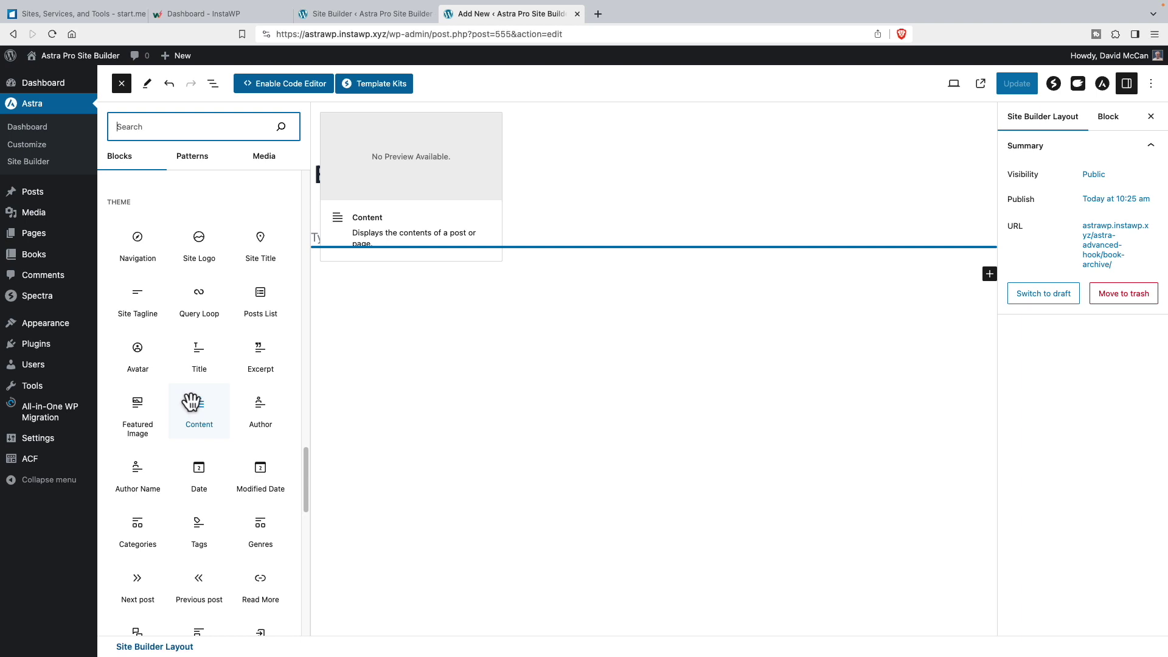
scroll(178, 403, up, 3)
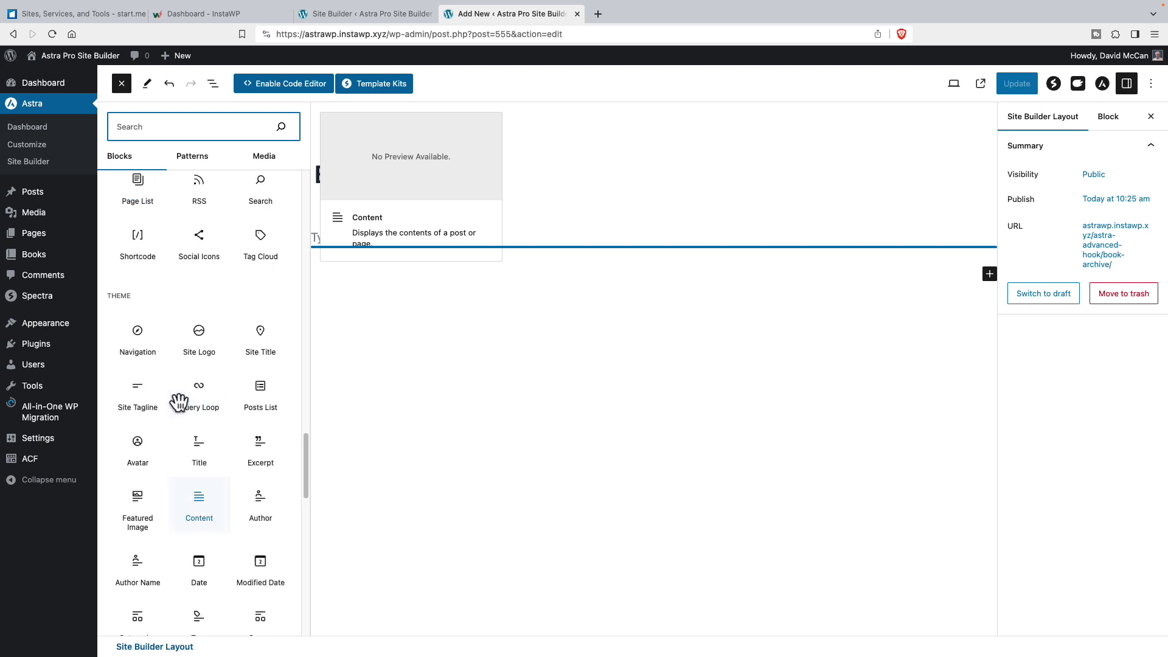
scroll(176, 402, up, 10)
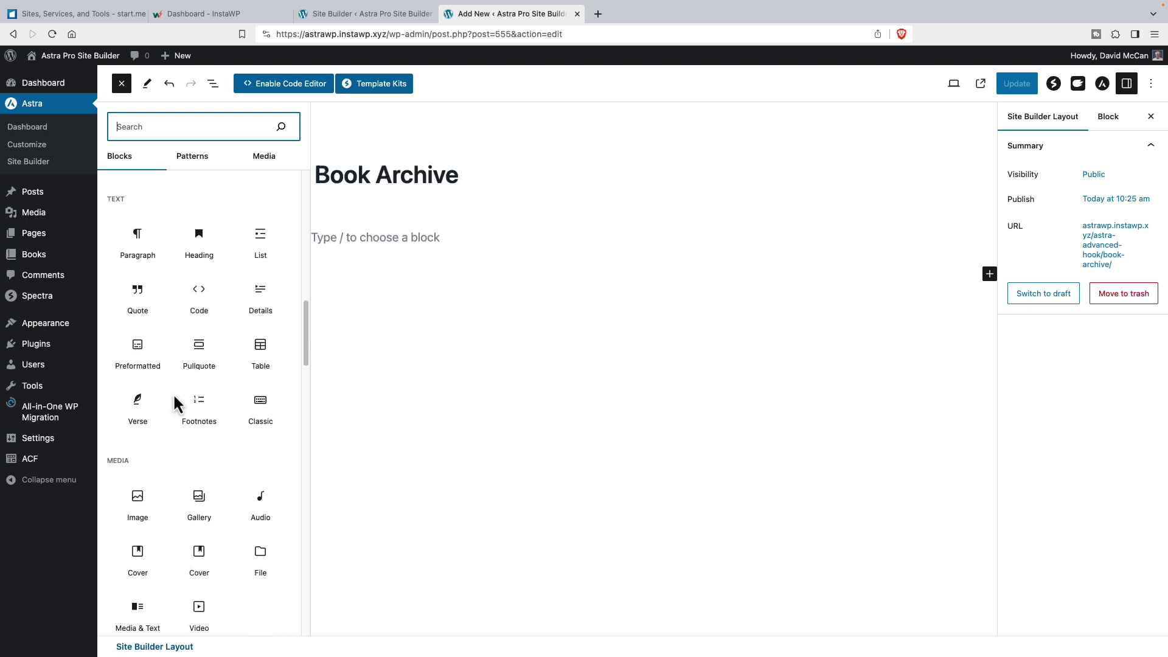
scroll(173, 393, up, 10)
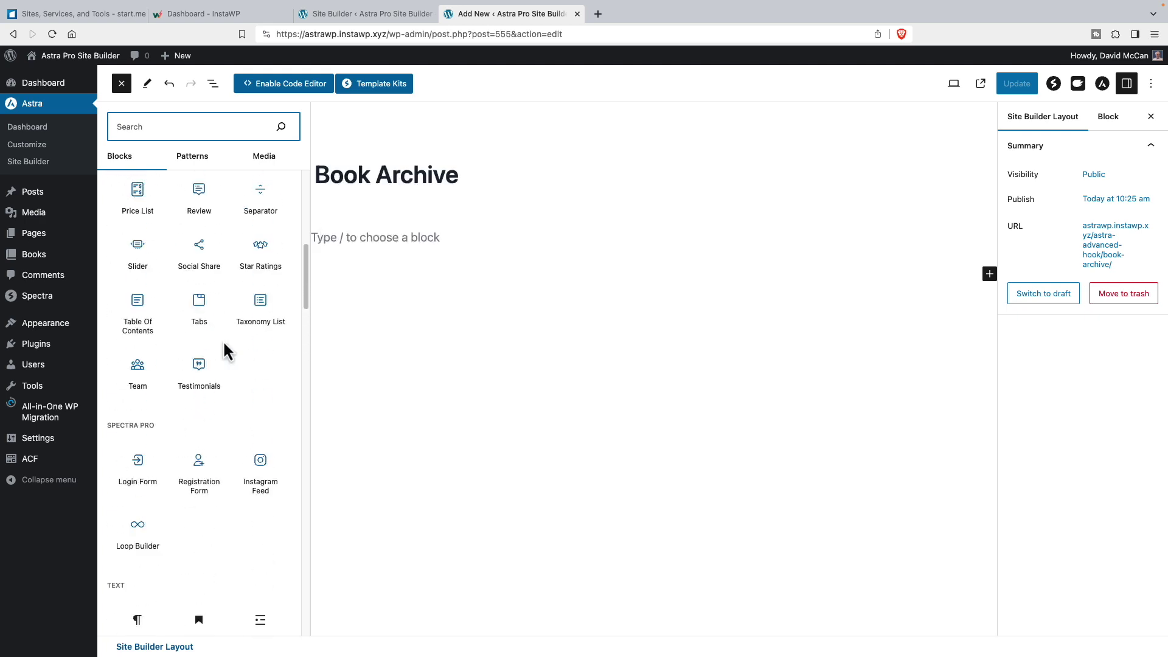
scroll(224, 348, up, 10)
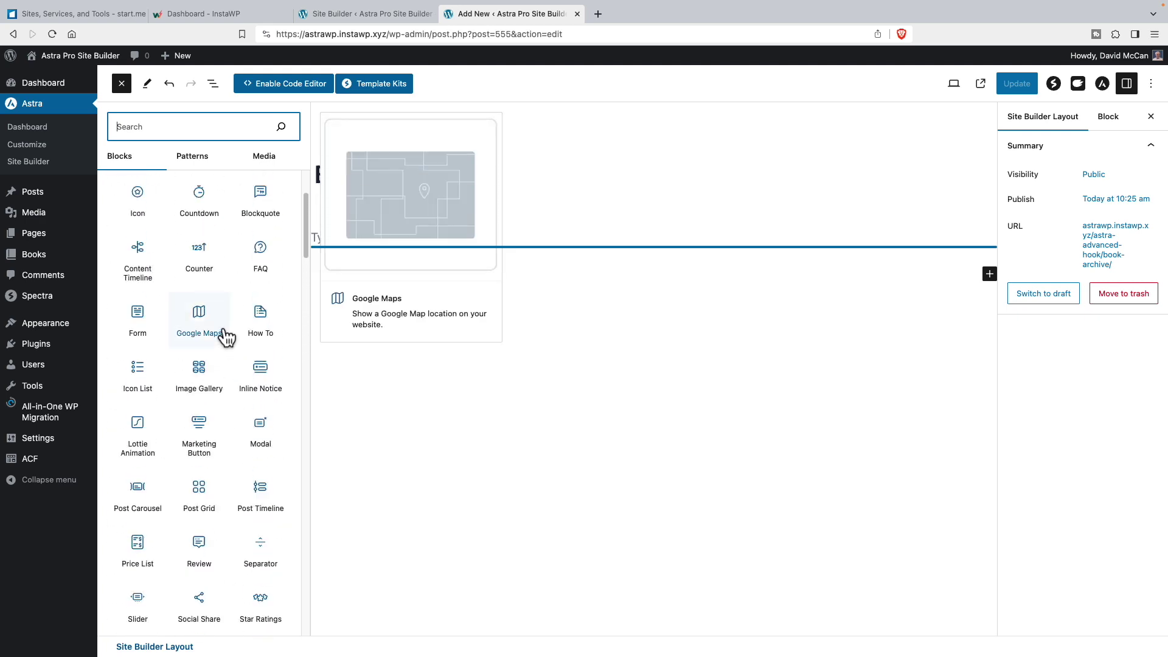
scroll(225, 337, up, 2)
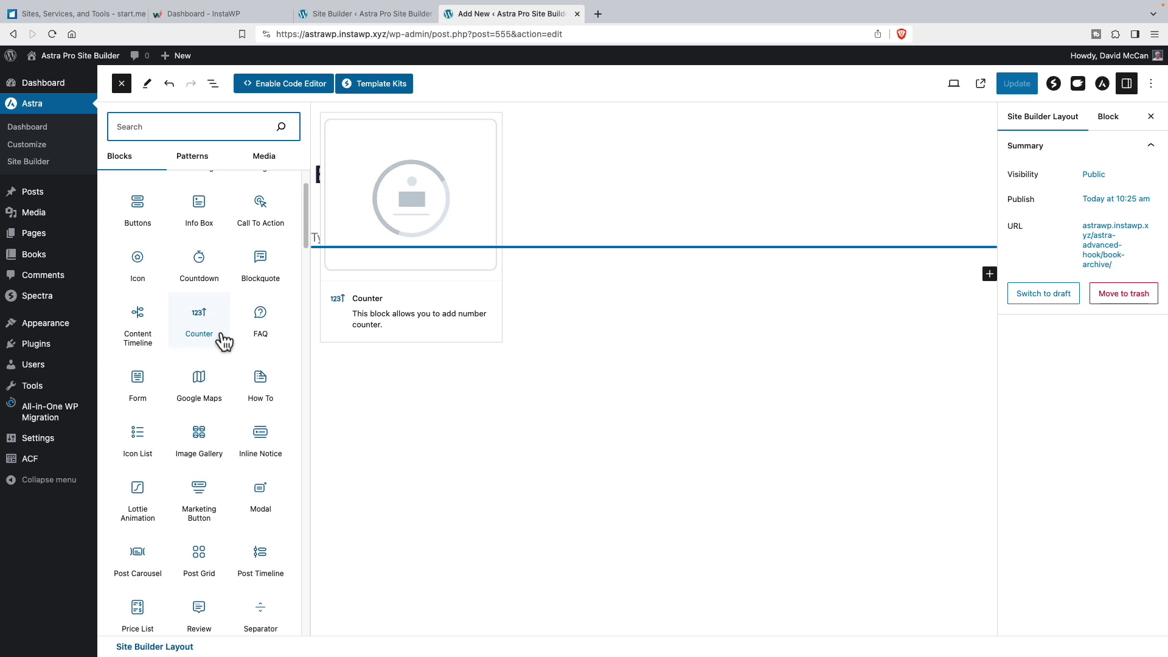
Add a Spectra Container block with the single-column layout to the Book Archive template.
scroll(225, 340, up, 2)
click(141, 242)
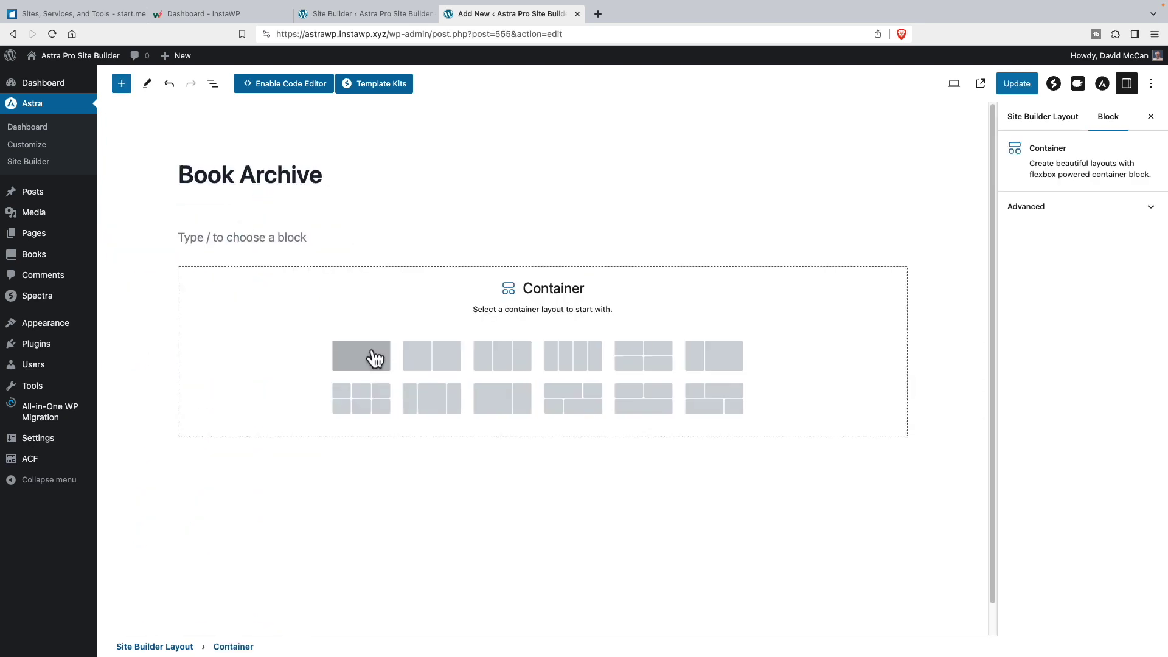
click(372, 359)
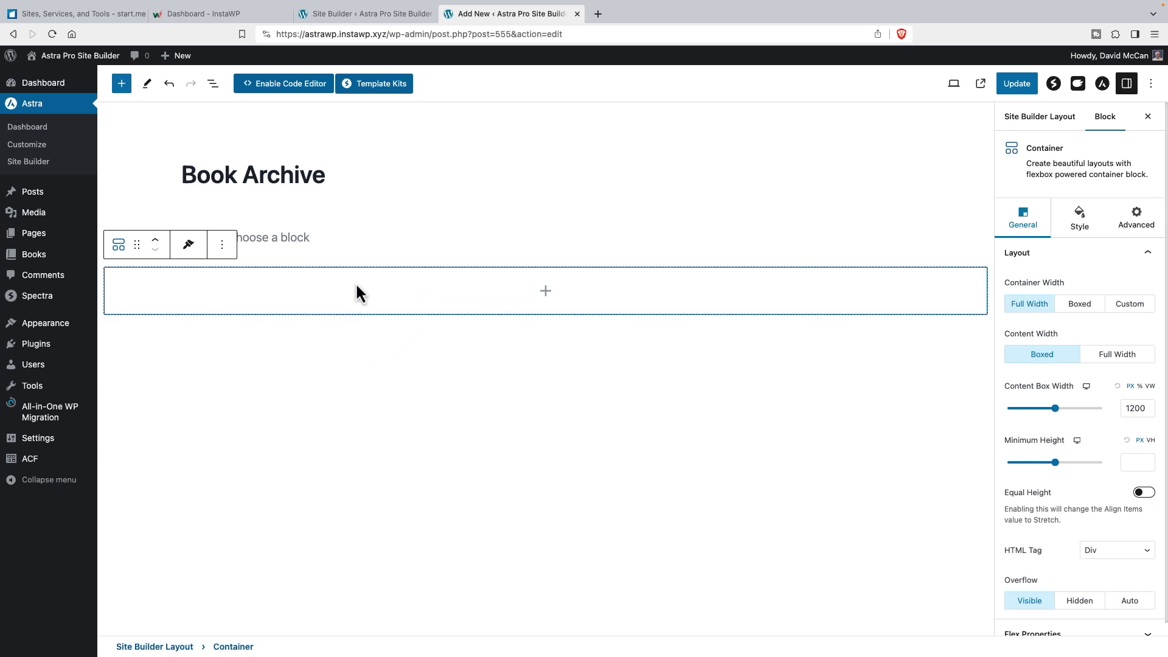
Delete the empty Paragraph block above the container.
click(329, 238)
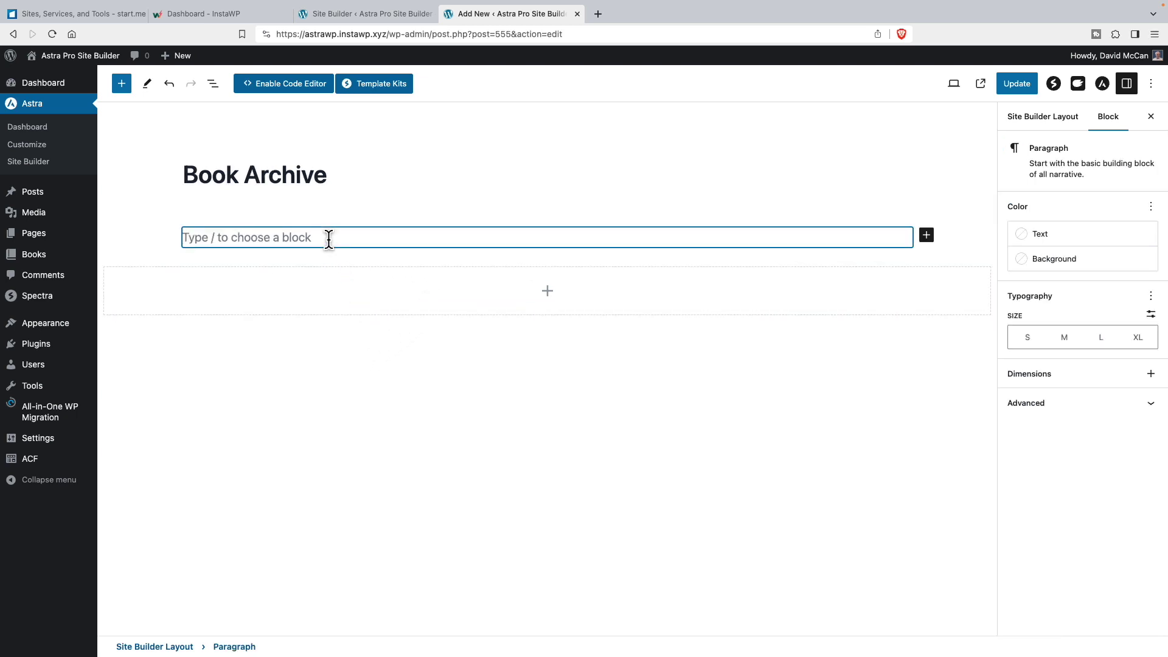
click(213, 83)
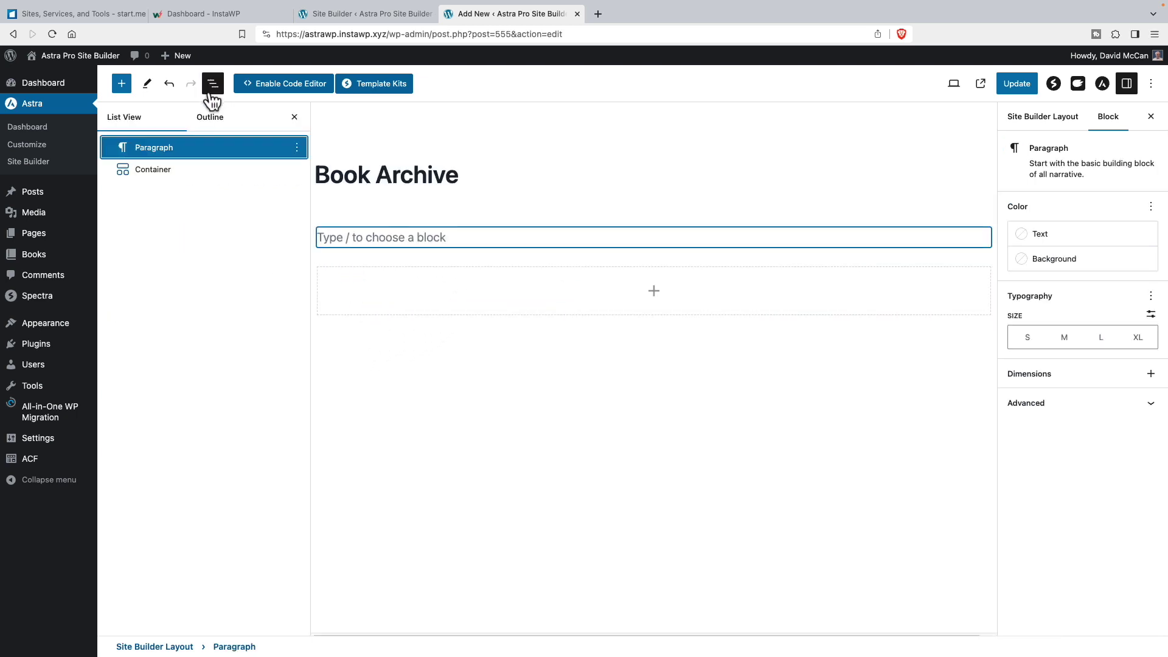
click(297, 147)
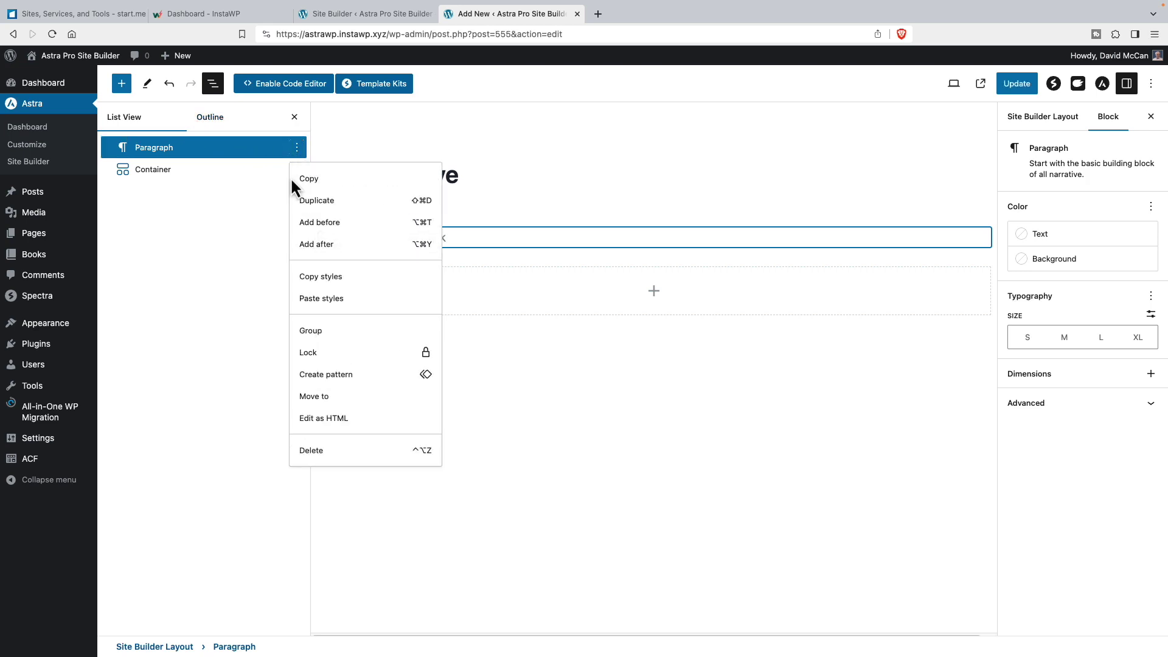
click(307, 450)
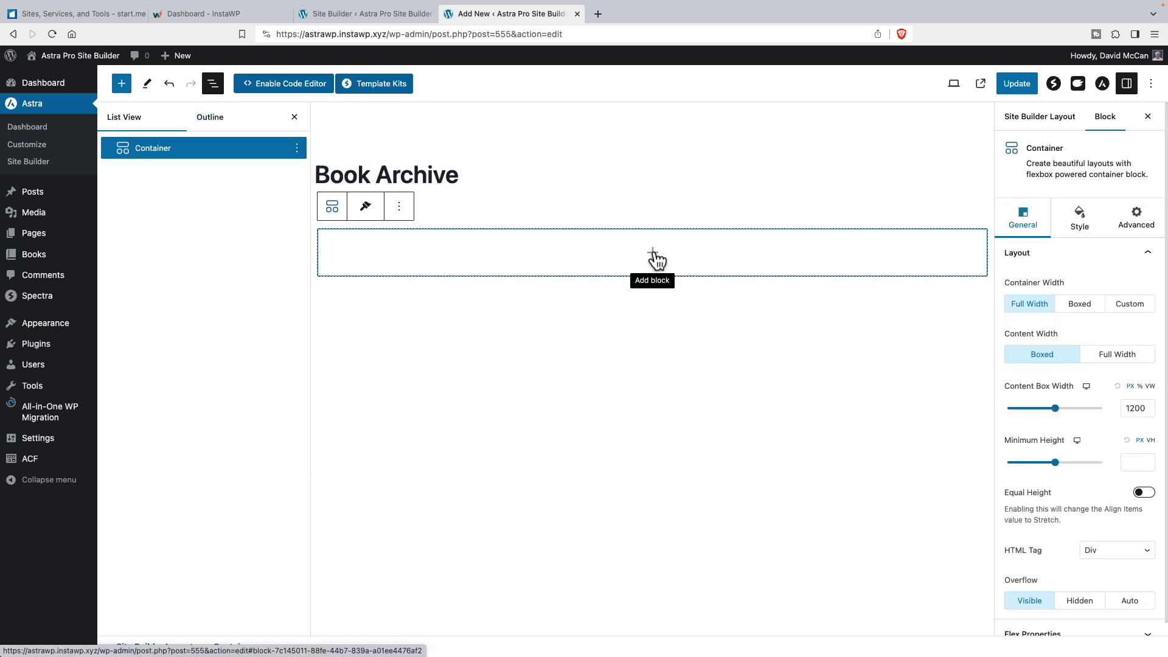
Insert a Loop Builder block inside the container using the Landscape Layout variation.
click(652, 254)
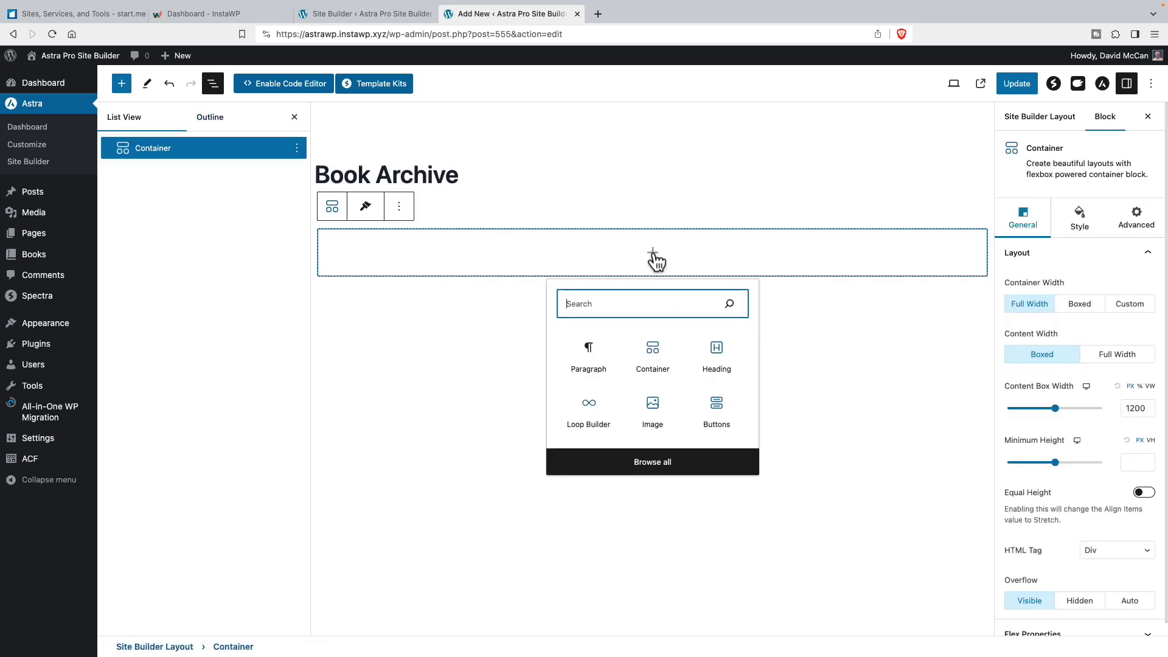
click(589, 407)
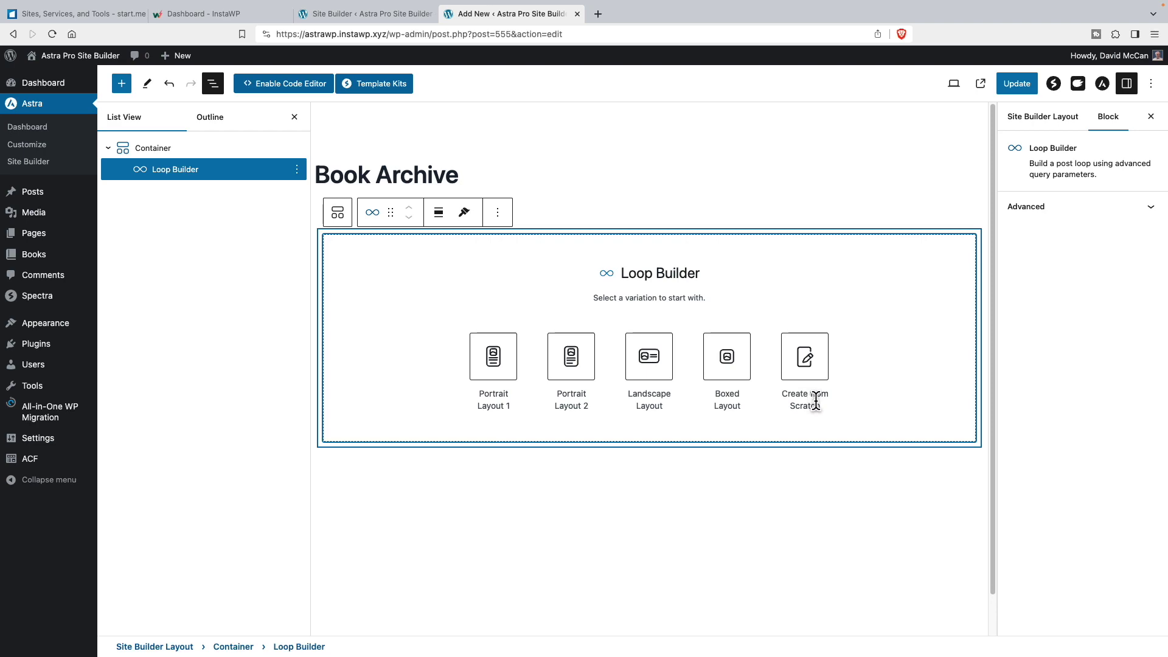
click(648, 370)
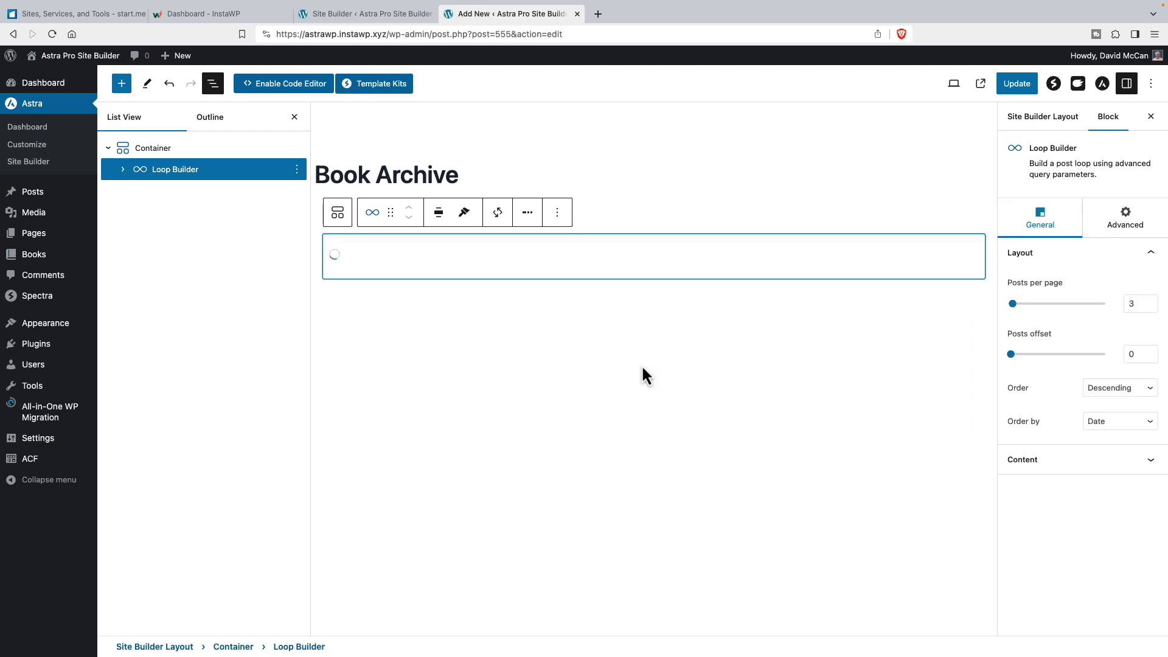
scroll(820, 360, down, 5)
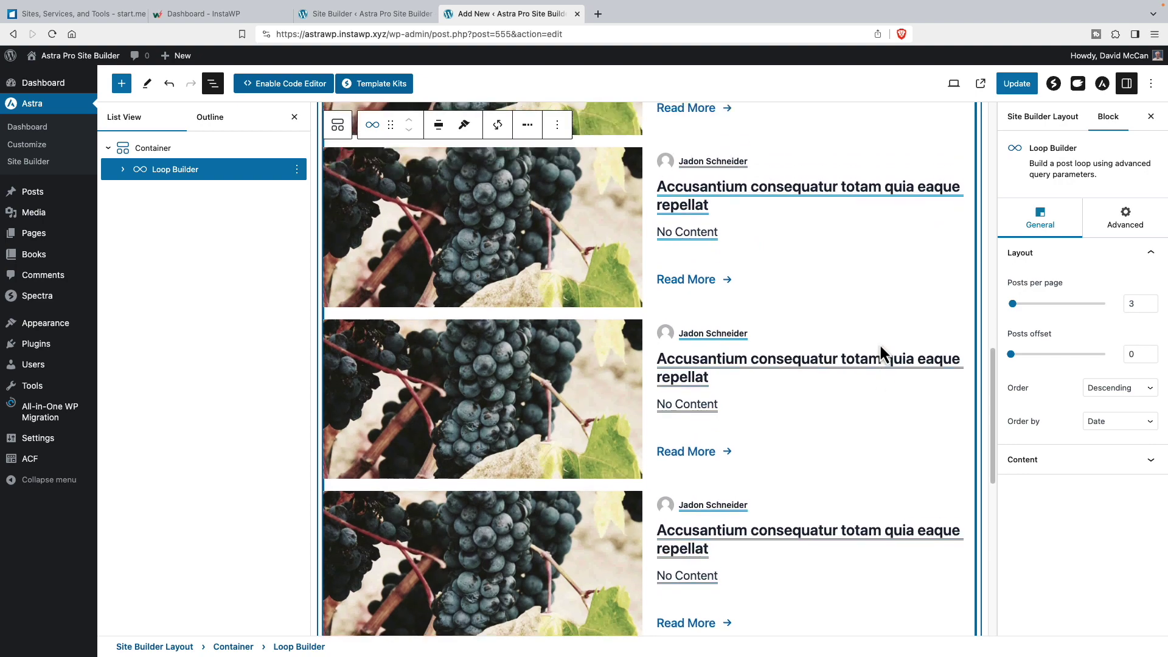
scroll(879, 346, up, 11)
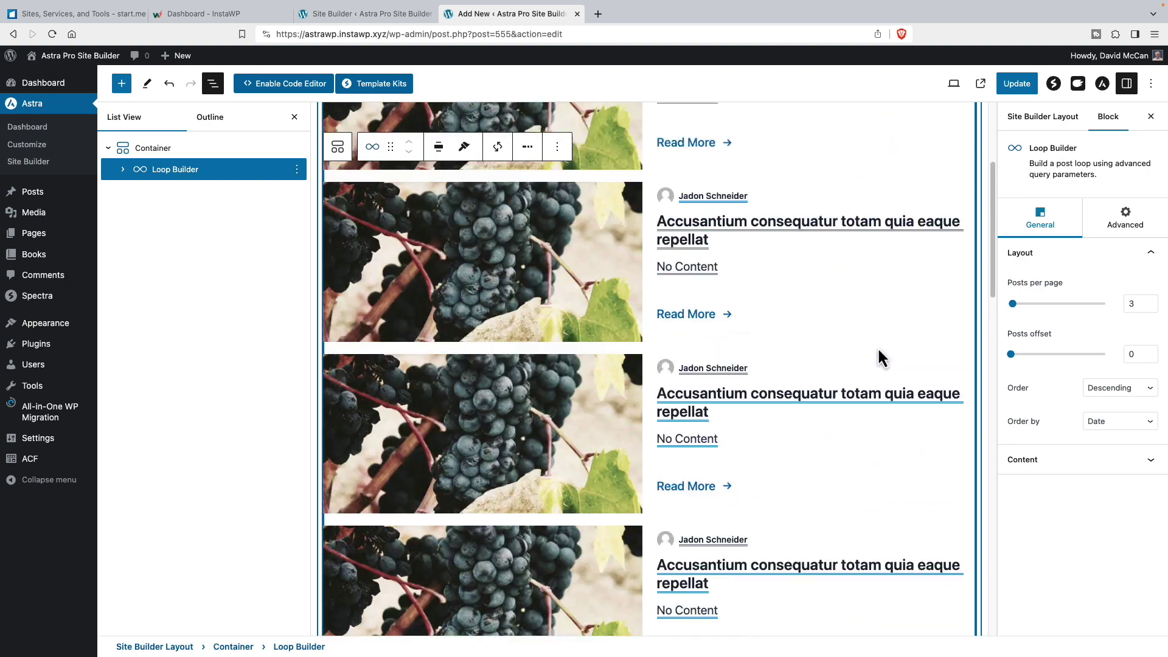
scroll(880, 356, up, 3)
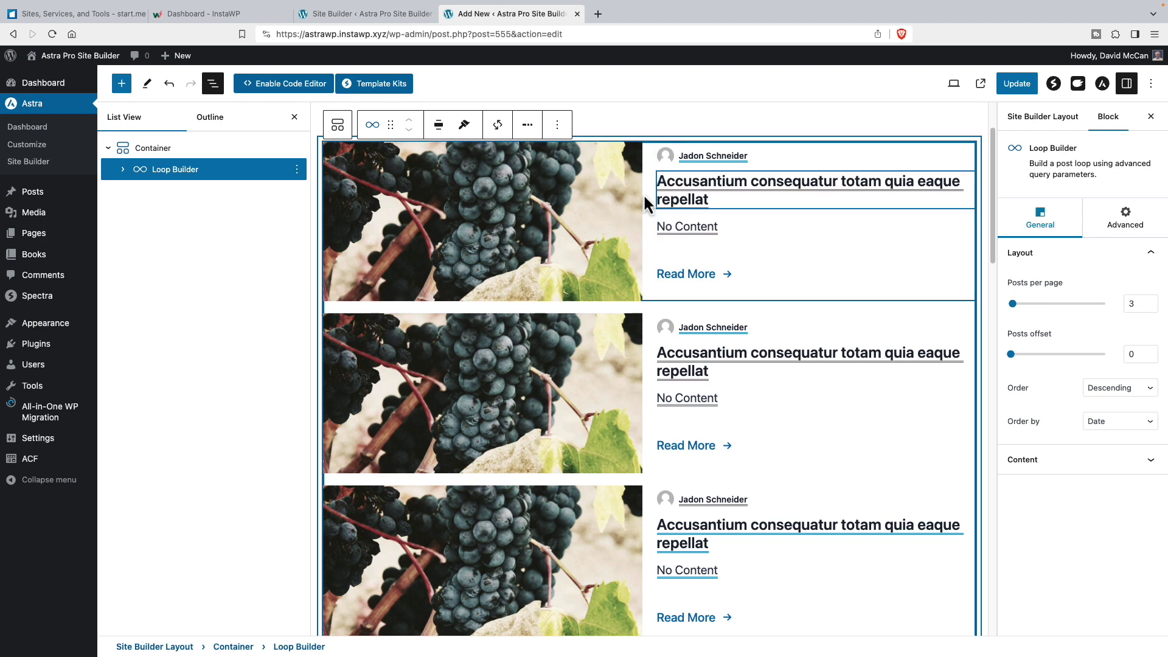
Expand the Loop Builder's nested blocks in the block structure down to the contents of its inner container.
click(123, 169)
click(140, 191)
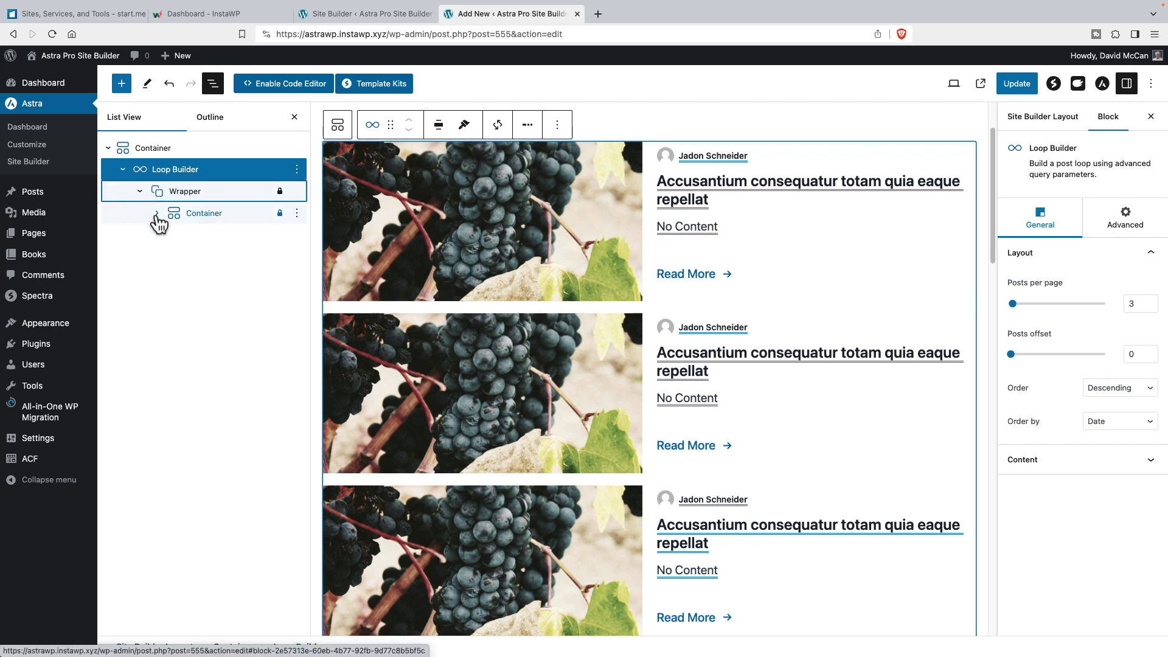
click(157, 213)
click(174, 257)
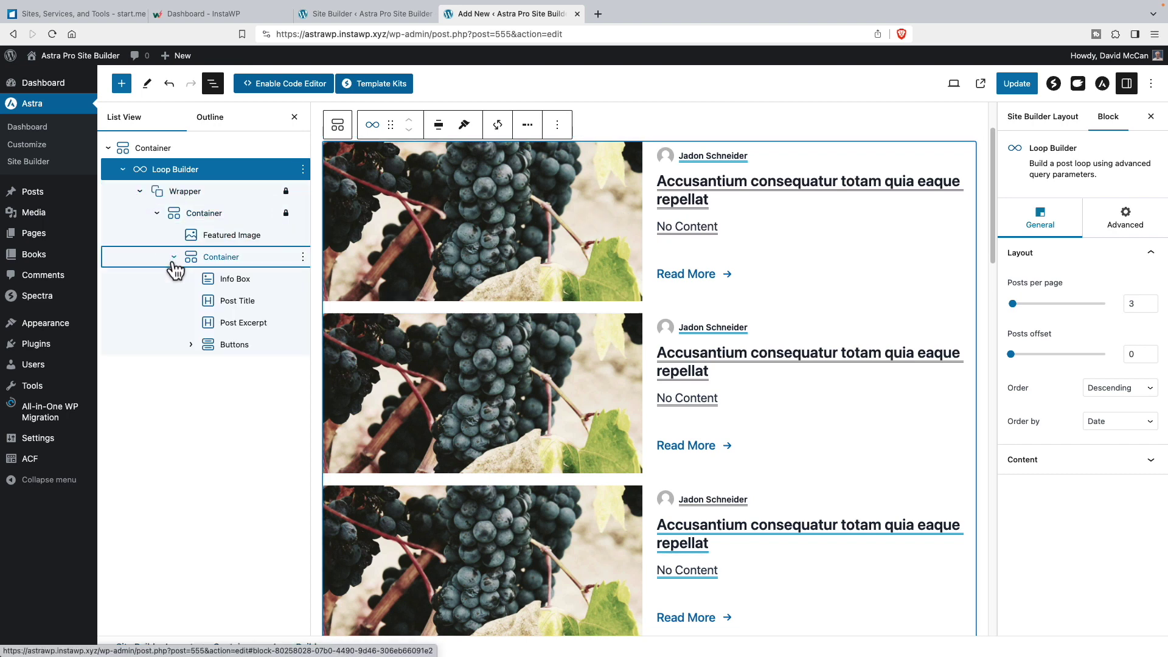
View the settings of the container directly inside the loop's wrapper and the Spectra page settings for custom CSS.
click(203, 214)
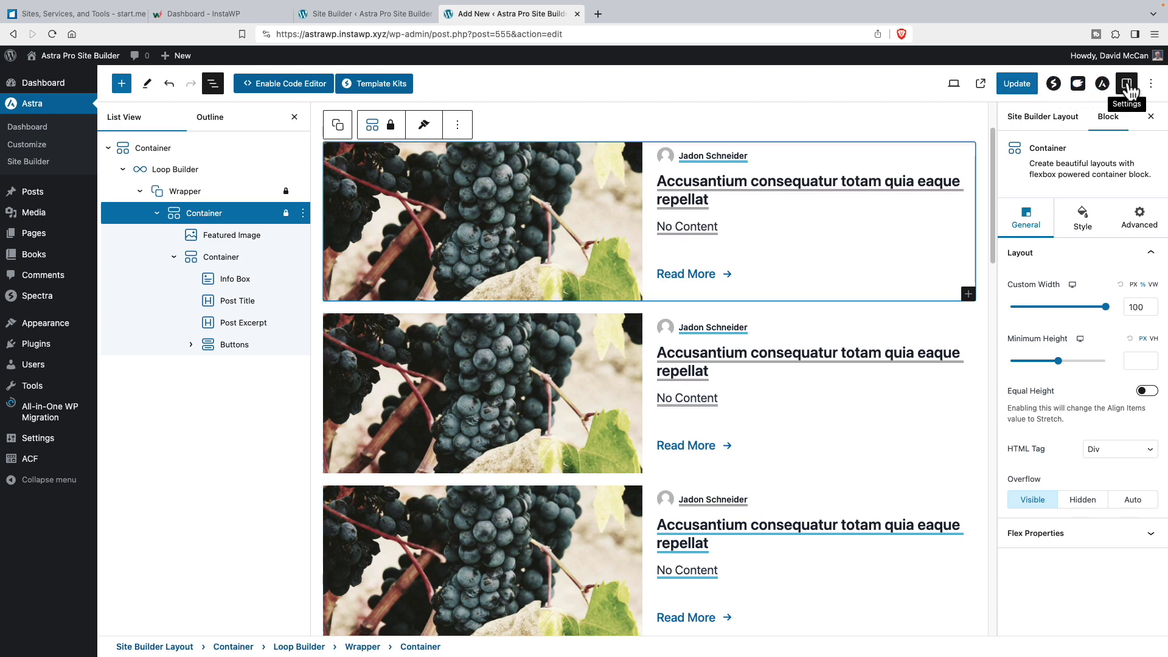
click(1054, 85)
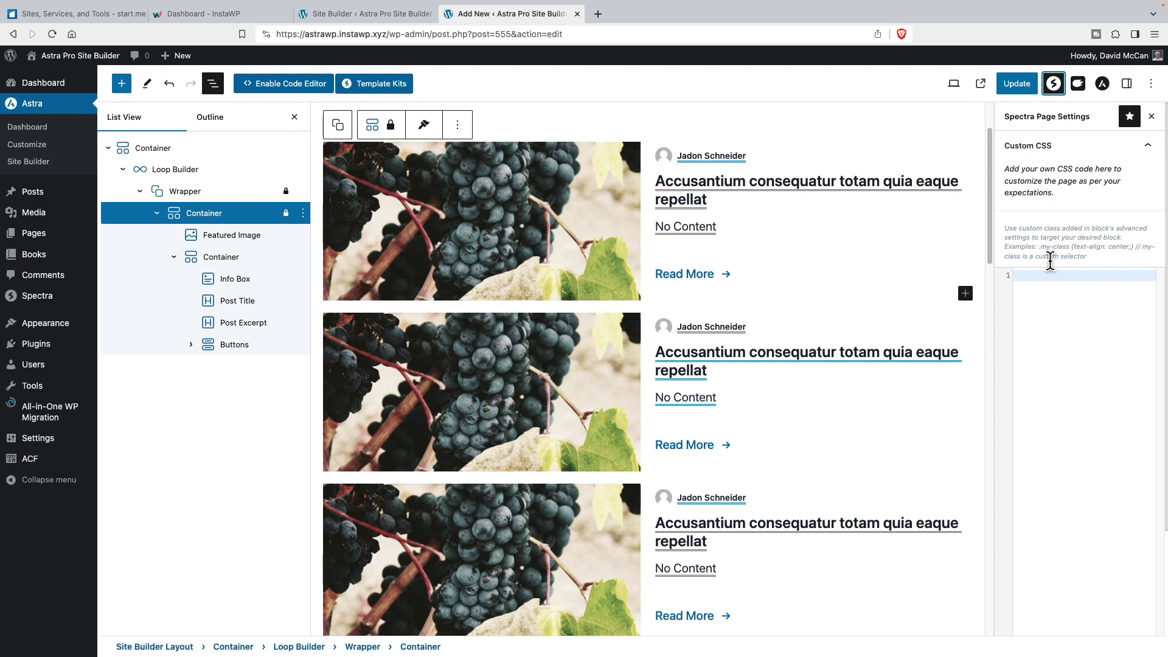
Set the template's display conditions to show on All Books Archive for all users, and return to the post.
click(1102, 85)
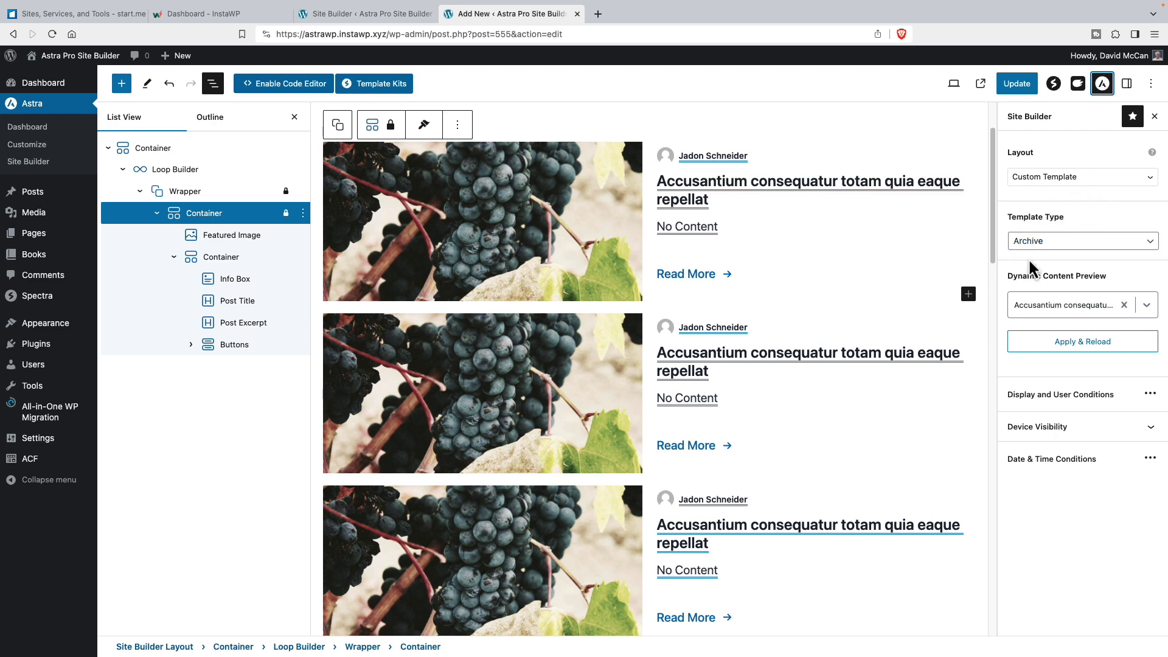
click(1107, 390)
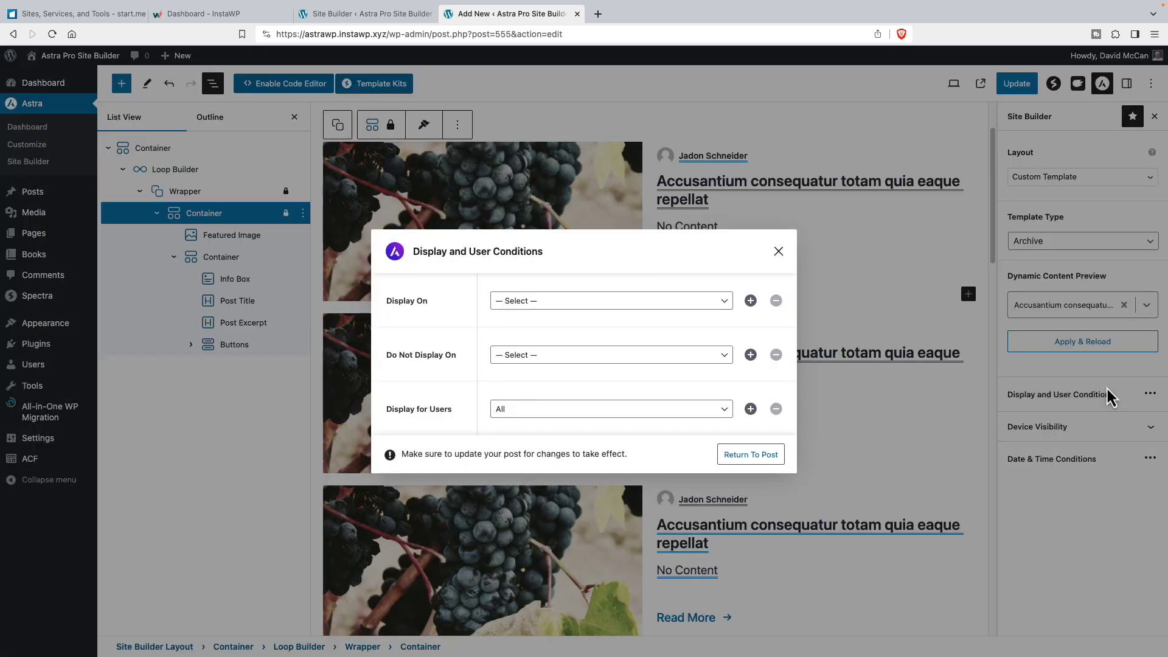
click(559, 304)
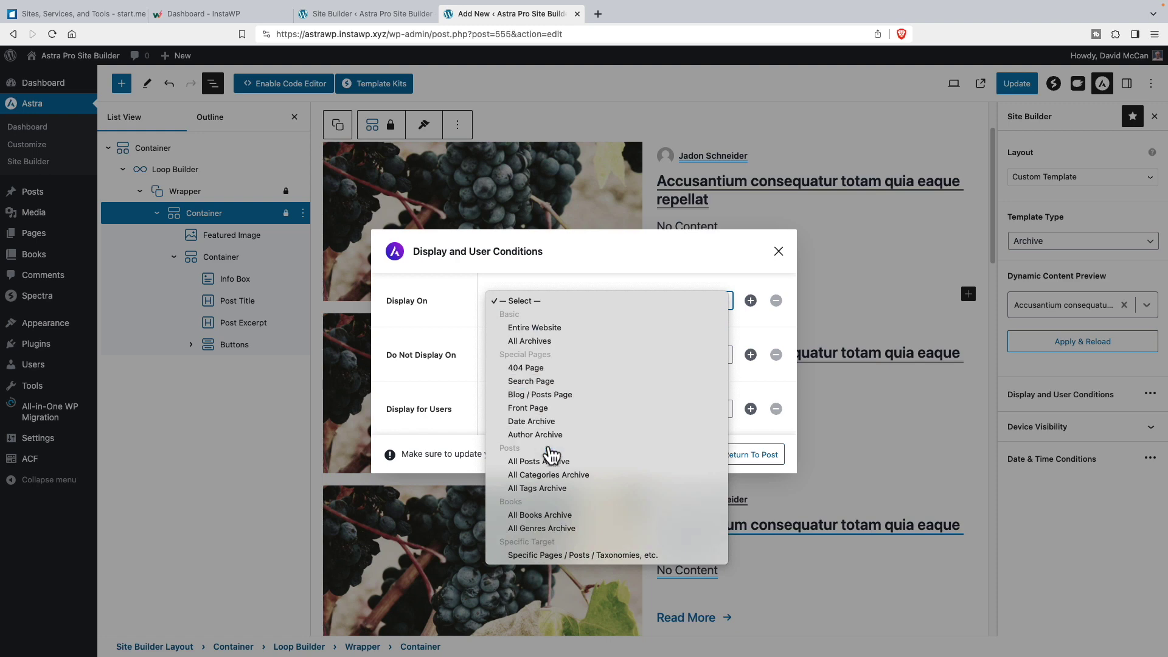
click(543, 515)
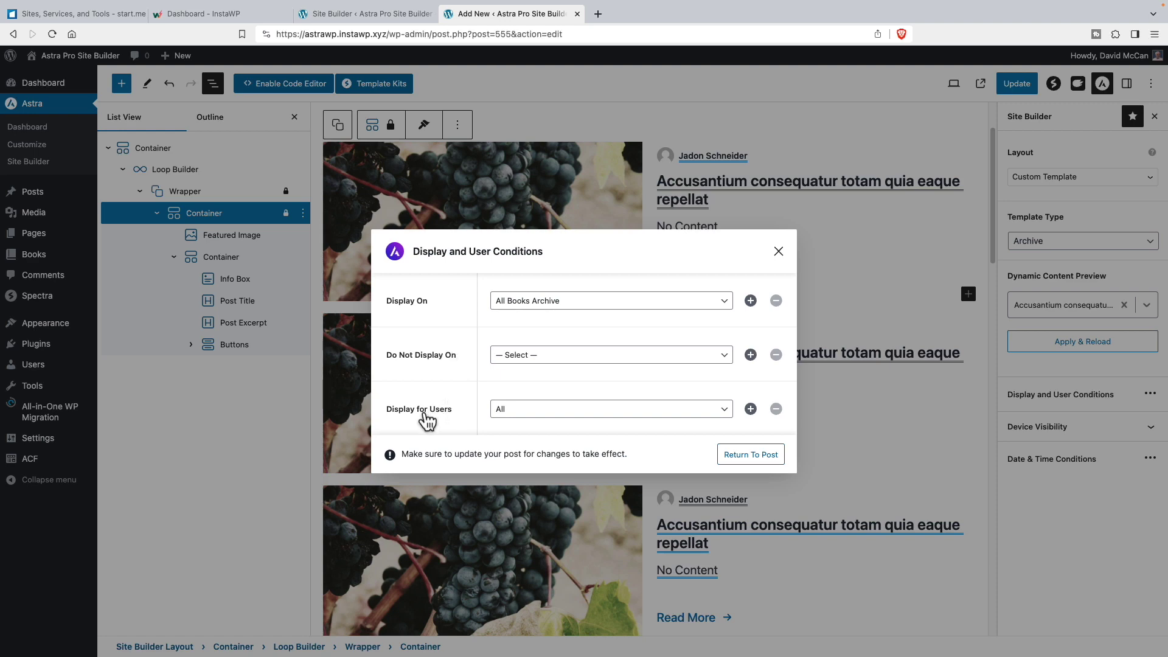
click(551, 411)
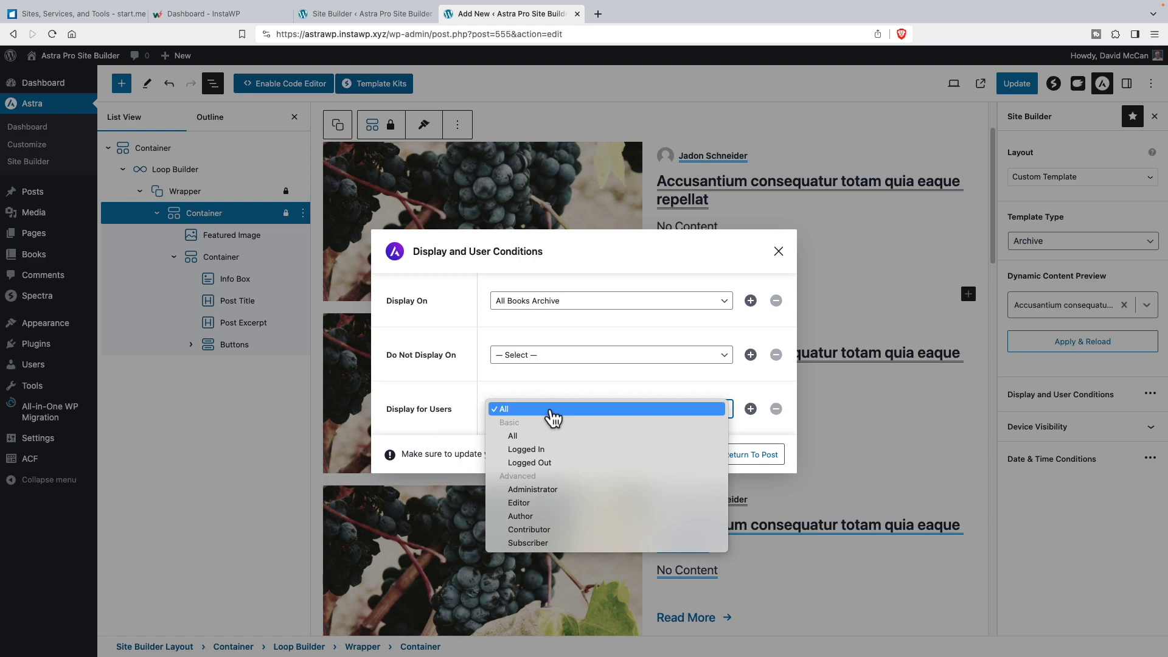
click(552, 416)
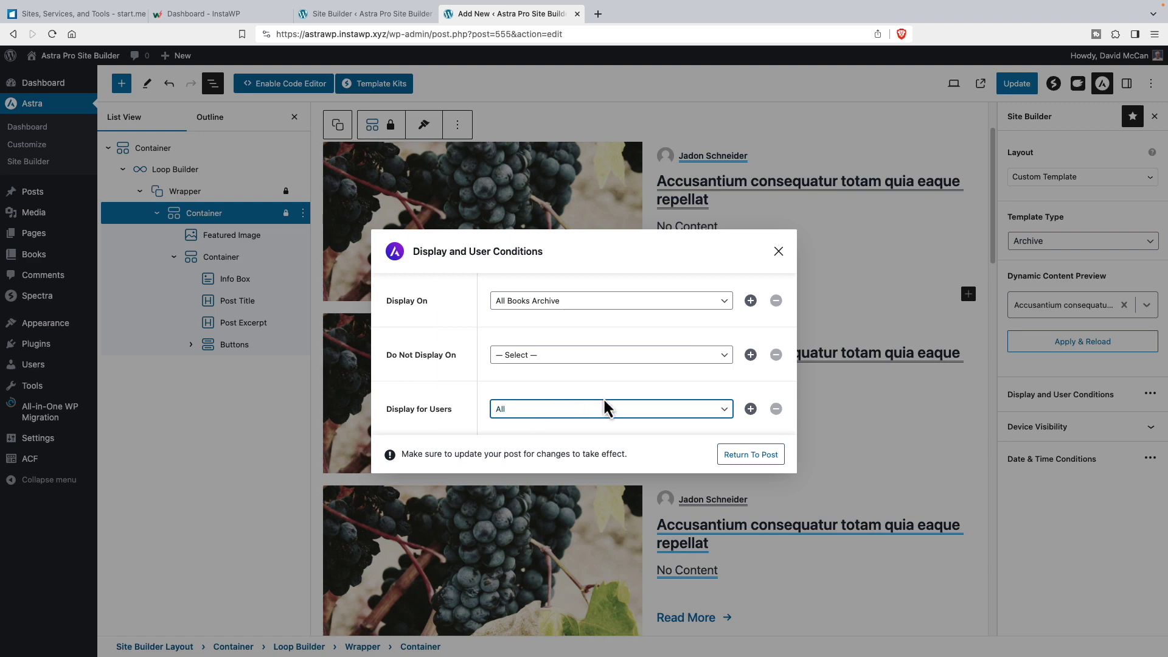
click(760, 460)
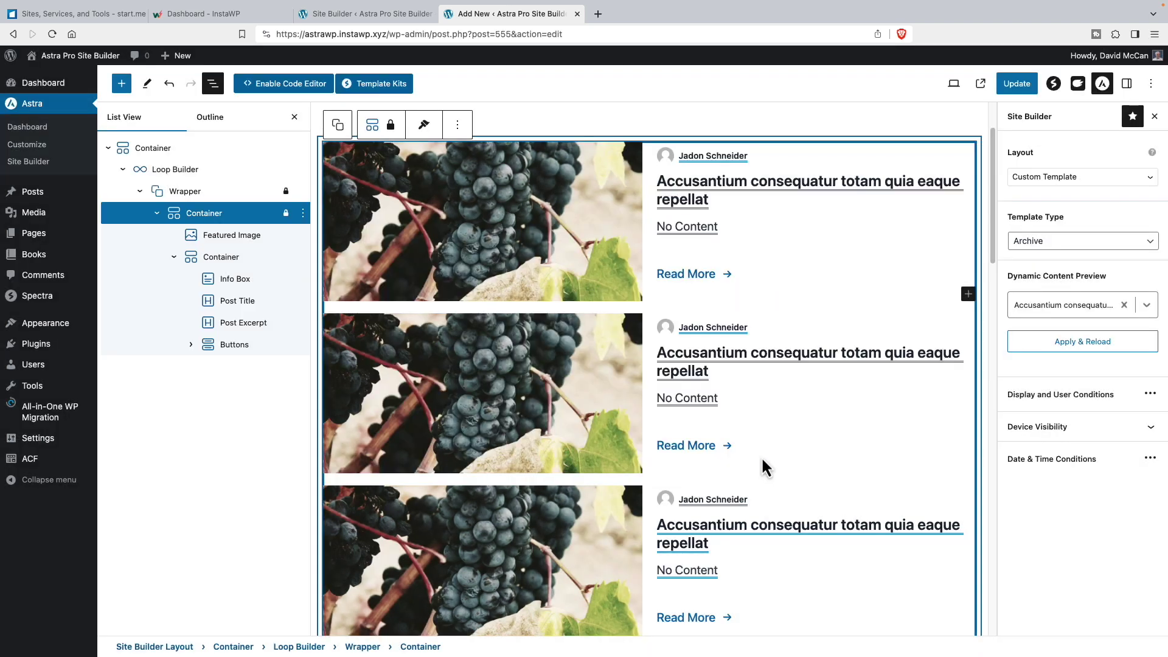
View the template's device visibility options and its time event options for date and time conditions, leaving the time event off.
click(1119, 429)
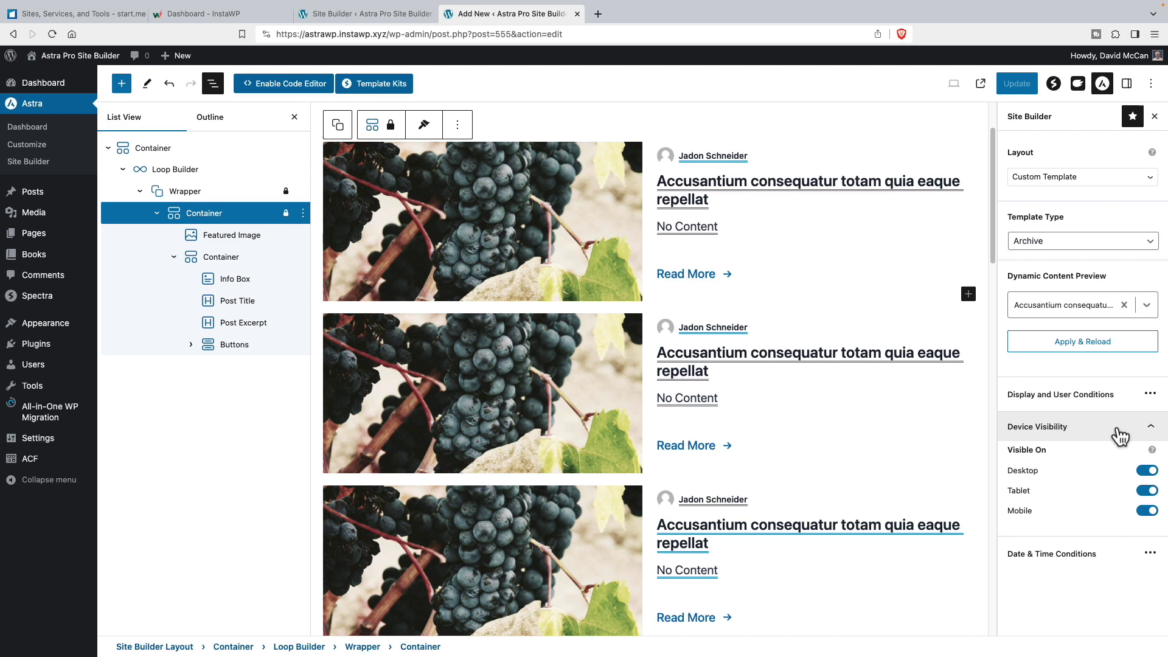
click(1119, 433)
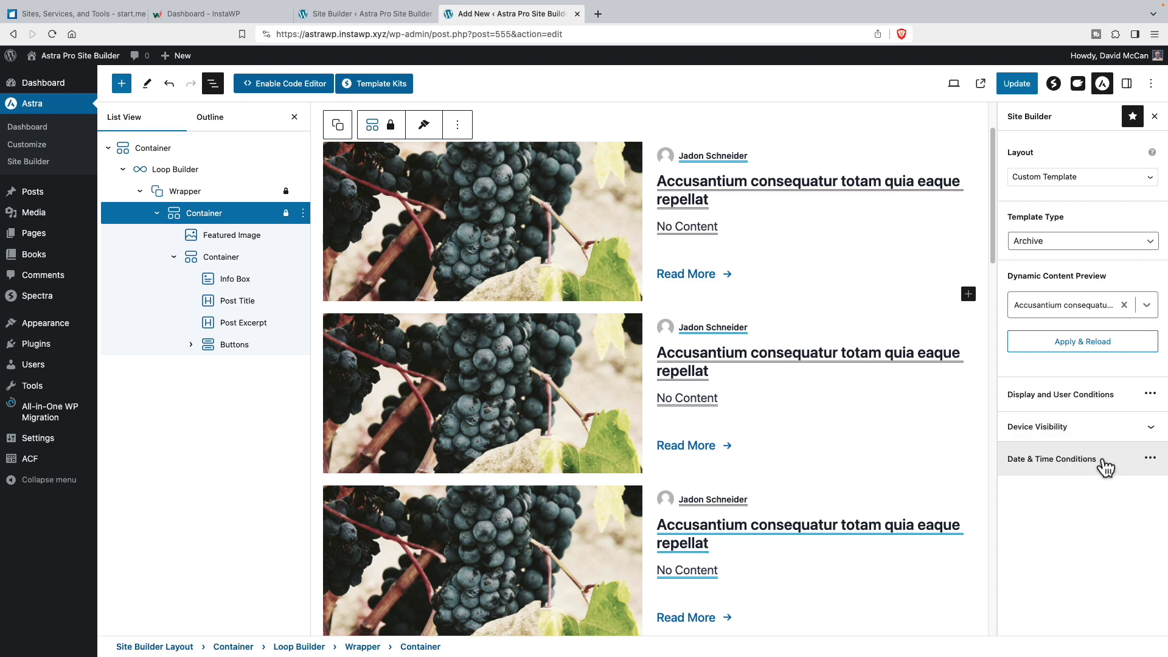
click(1105, 463)
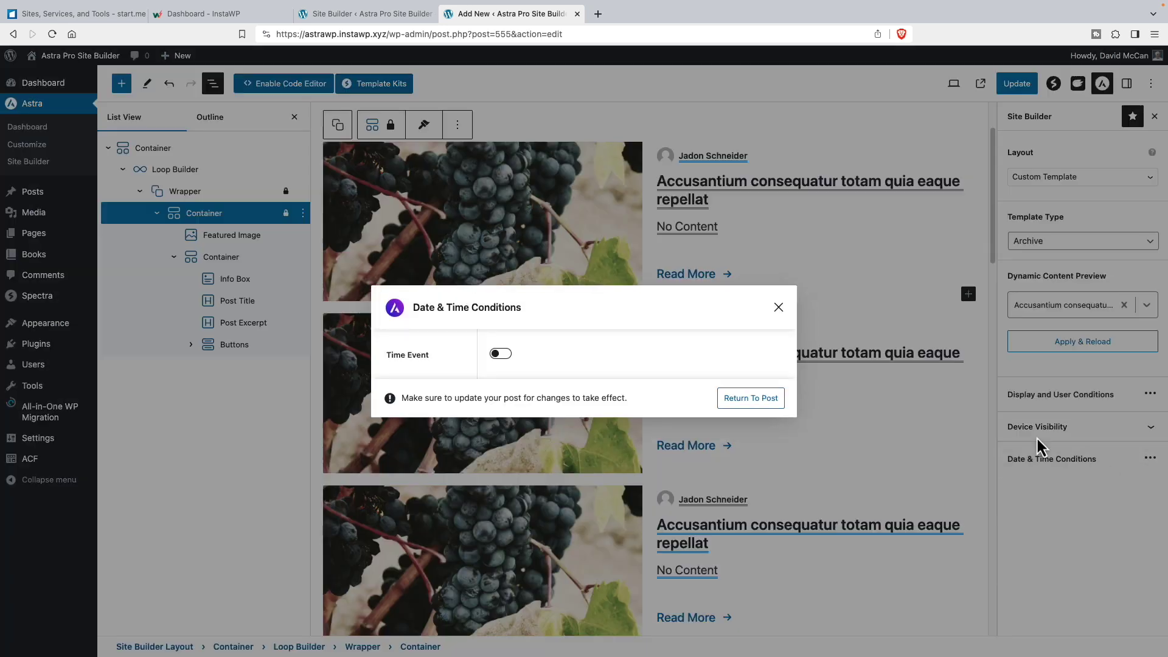
click(504, 356)
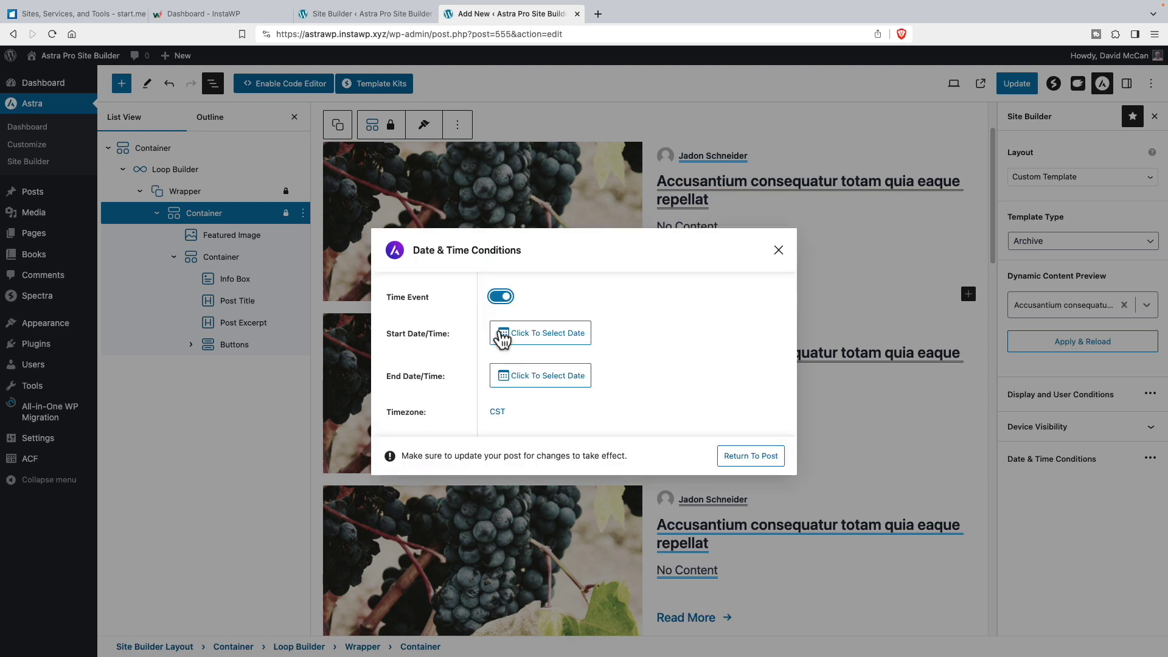
click(497, 298)
click(790, 308)
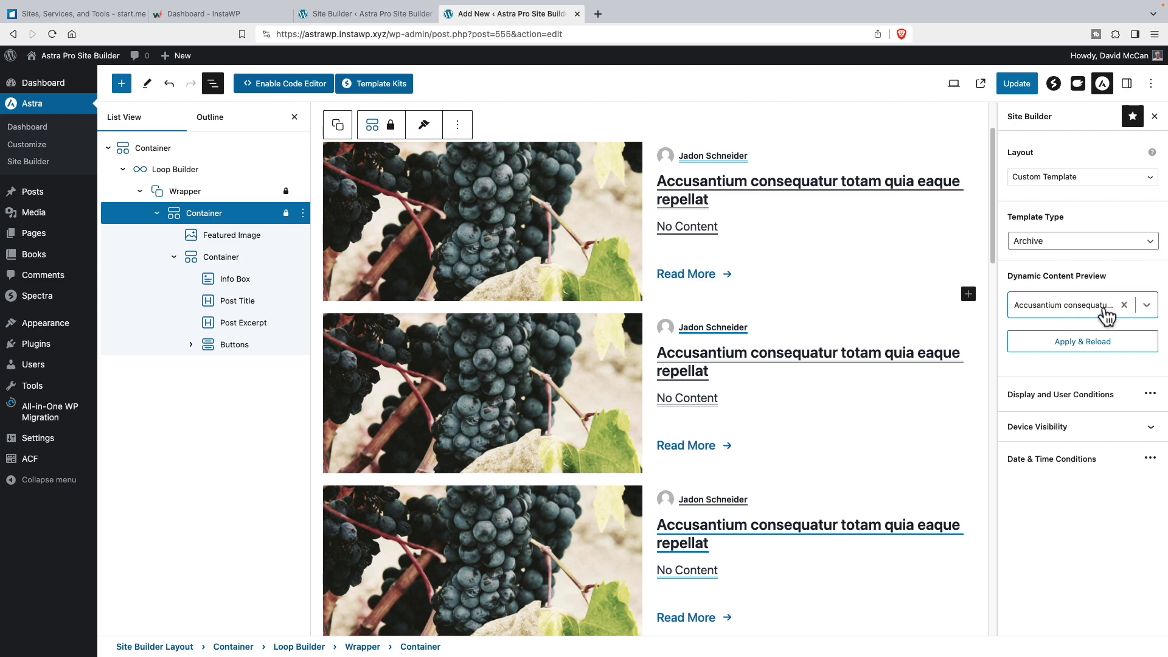
Set the dynamic content preview to the book "A Knight of the Seven Kingdoms" and reload the editor with it.
click(1127, 309)
click(1088, 313)
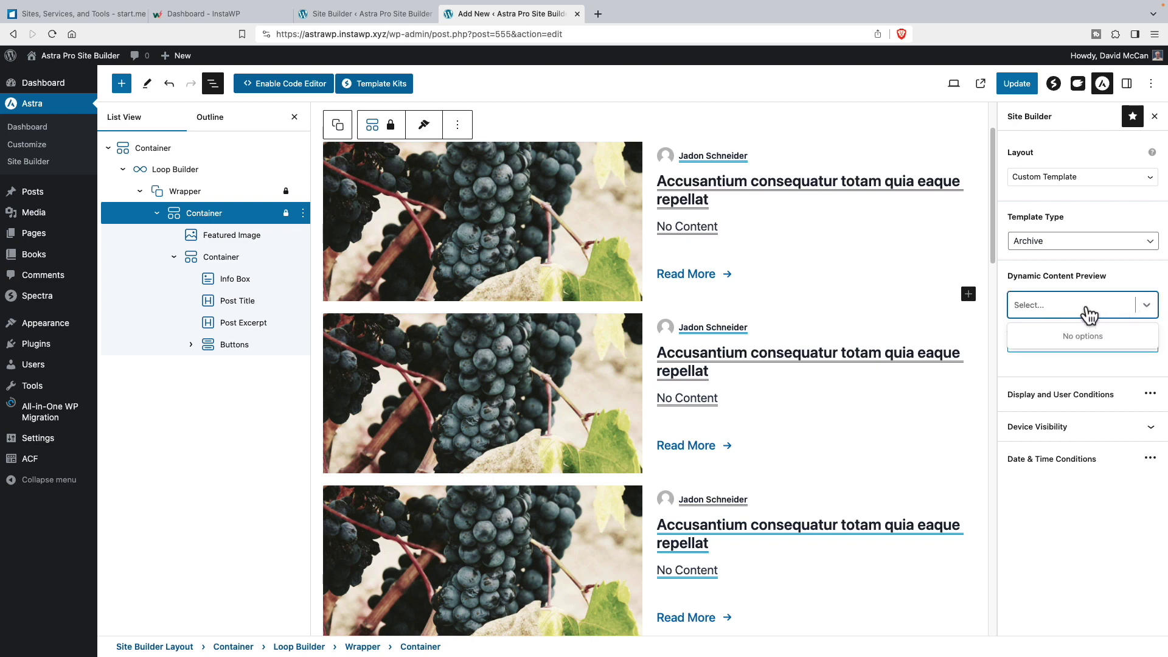
text(knight)
click(1056, 342)
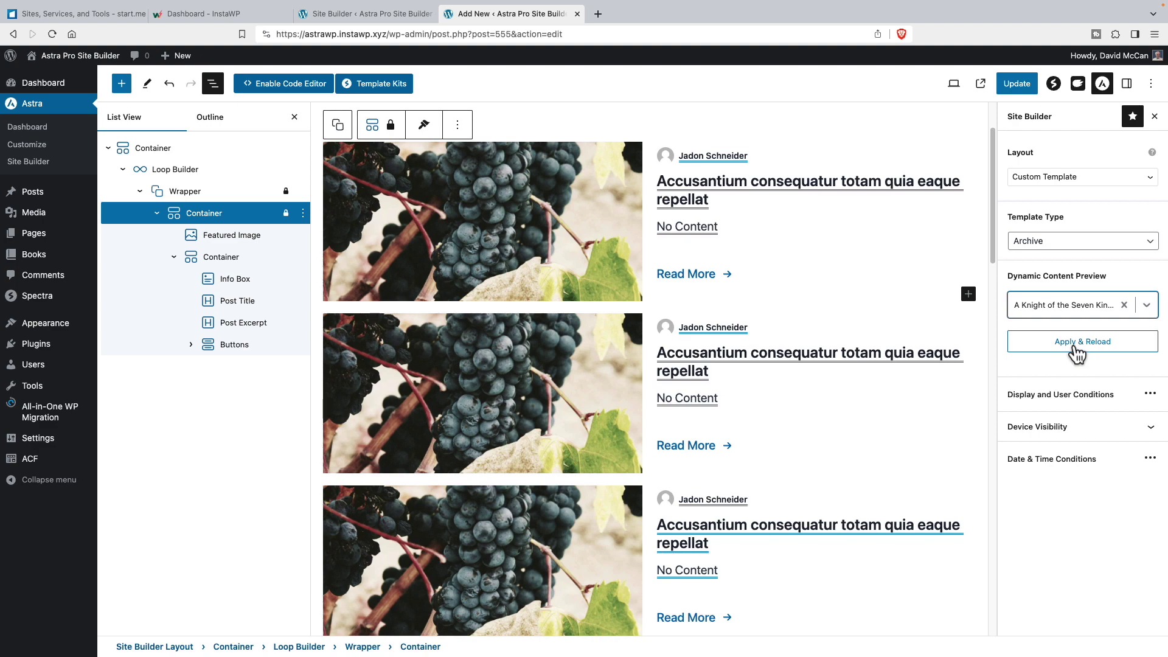
click(1077, 352)
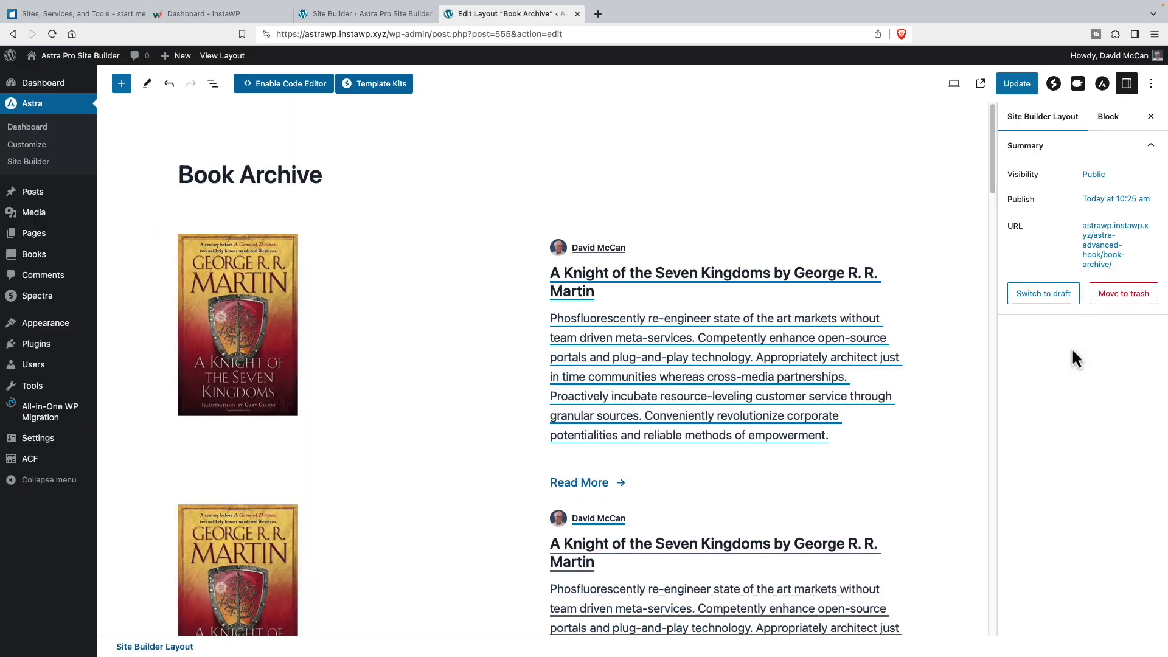
Show the block structure and expand the Loop Builder down to the contents of its innermost text container.
click(213, 84)
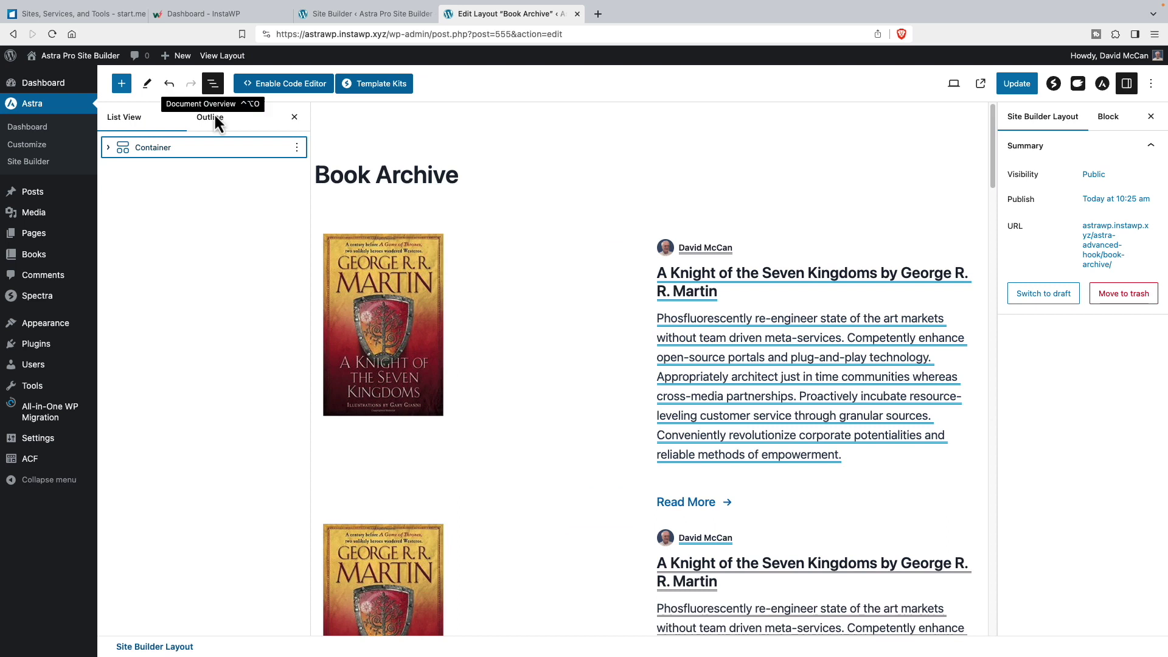
click(108, 147)
click(122, 169)
click(140, 191)
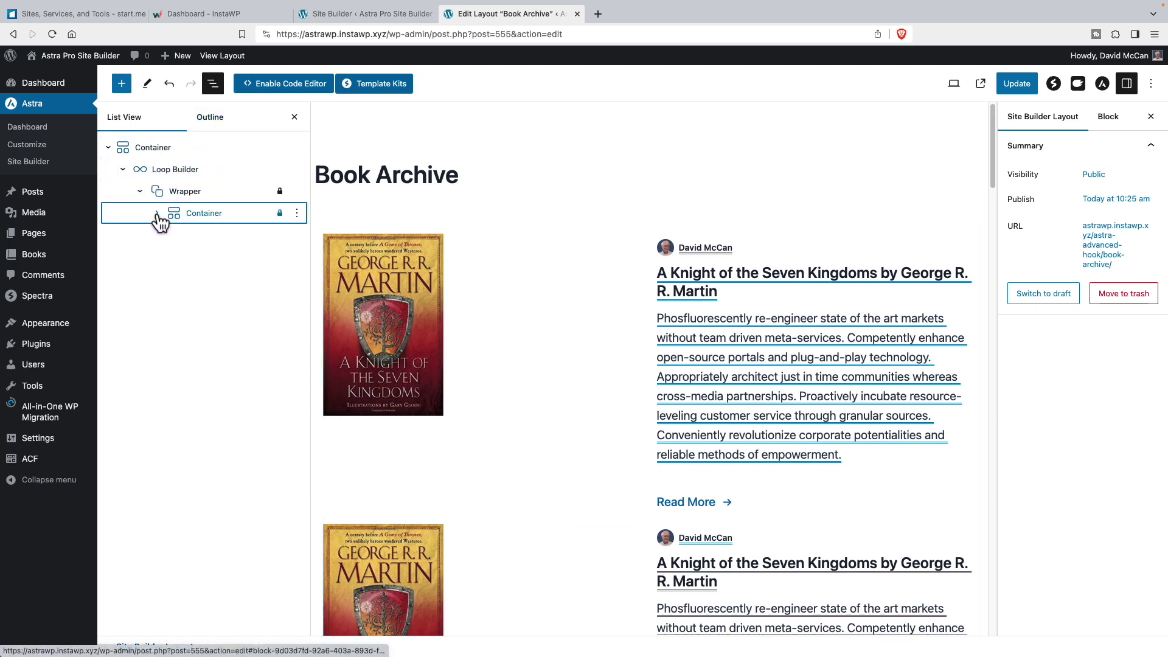
click(157, 214)
click(173, 257)
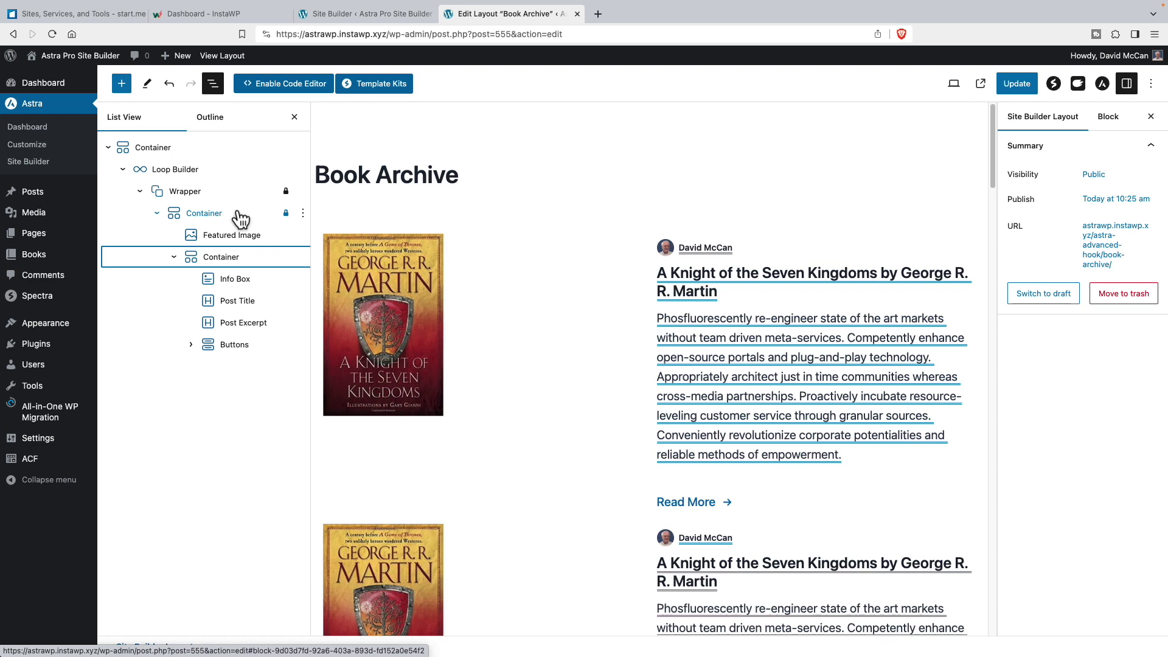
Add a new container to the loop's main container, ahead of the text container, and nest the Featured Image inside it.
click(303, 213)
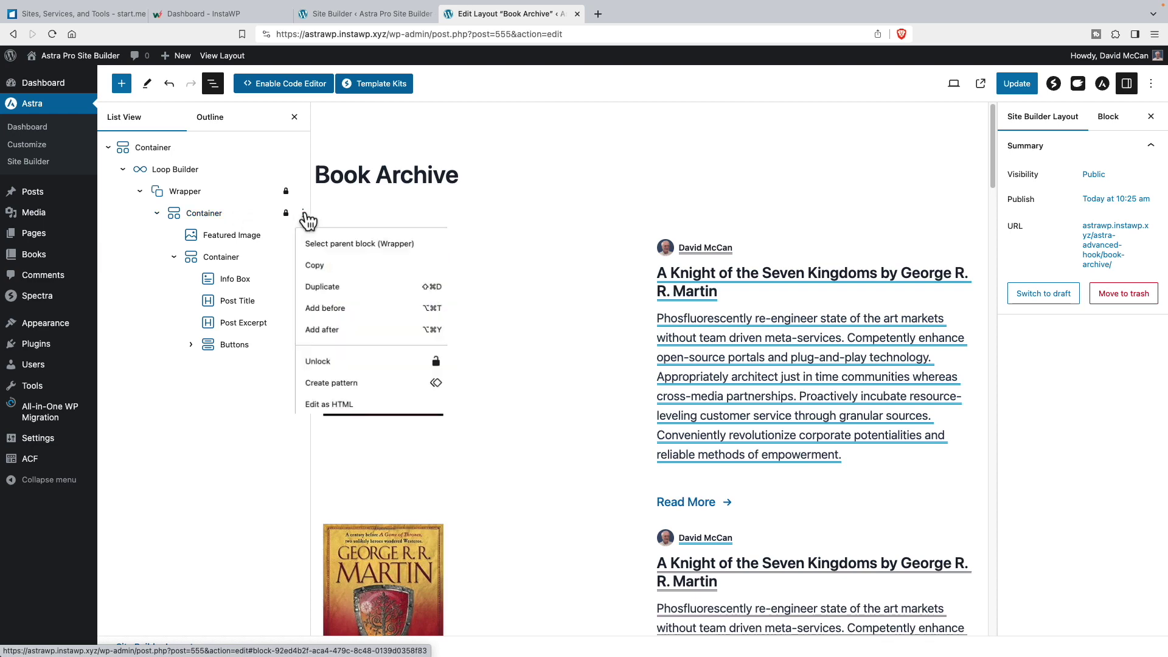
click(326, 312)
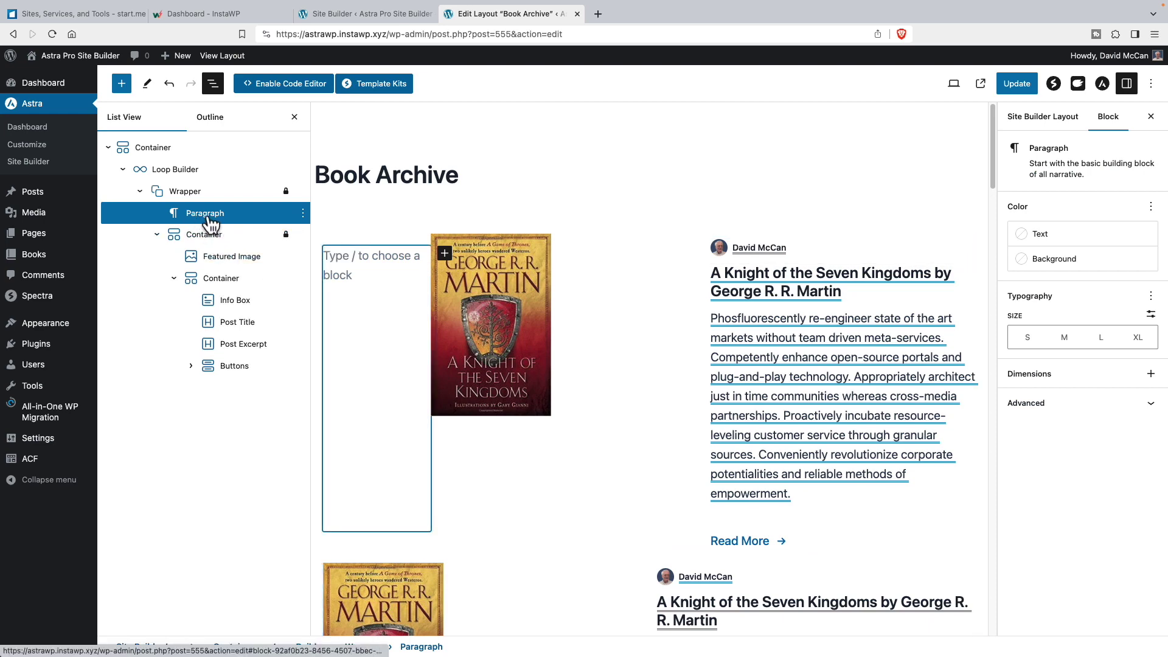
text(/con)
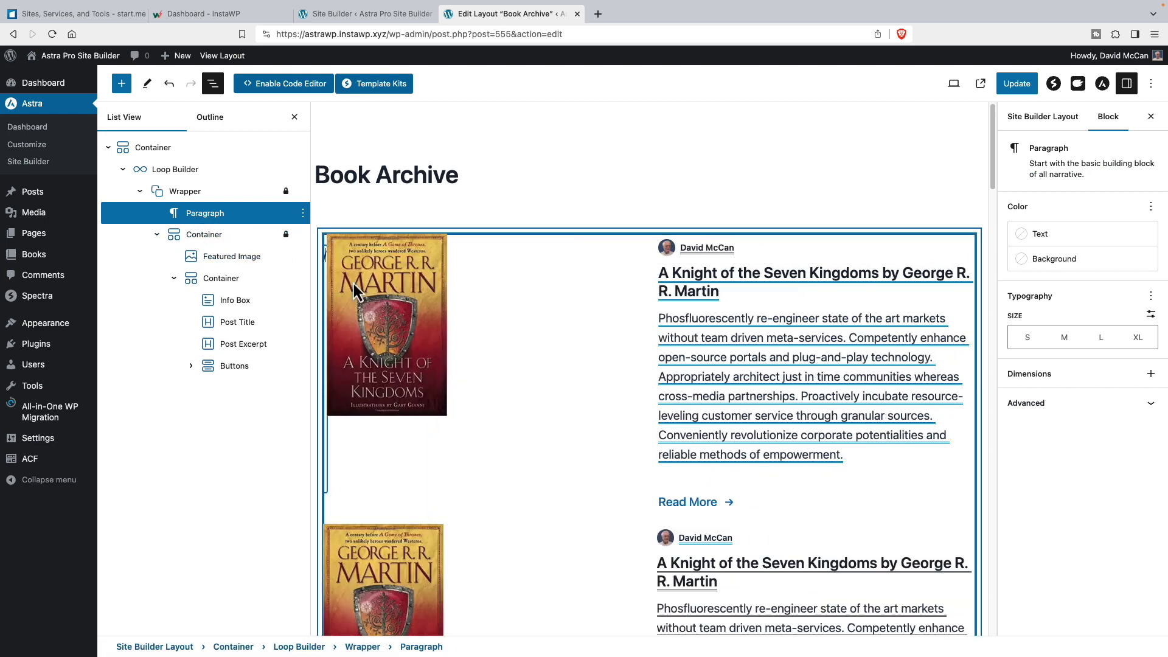
click(382, 306)
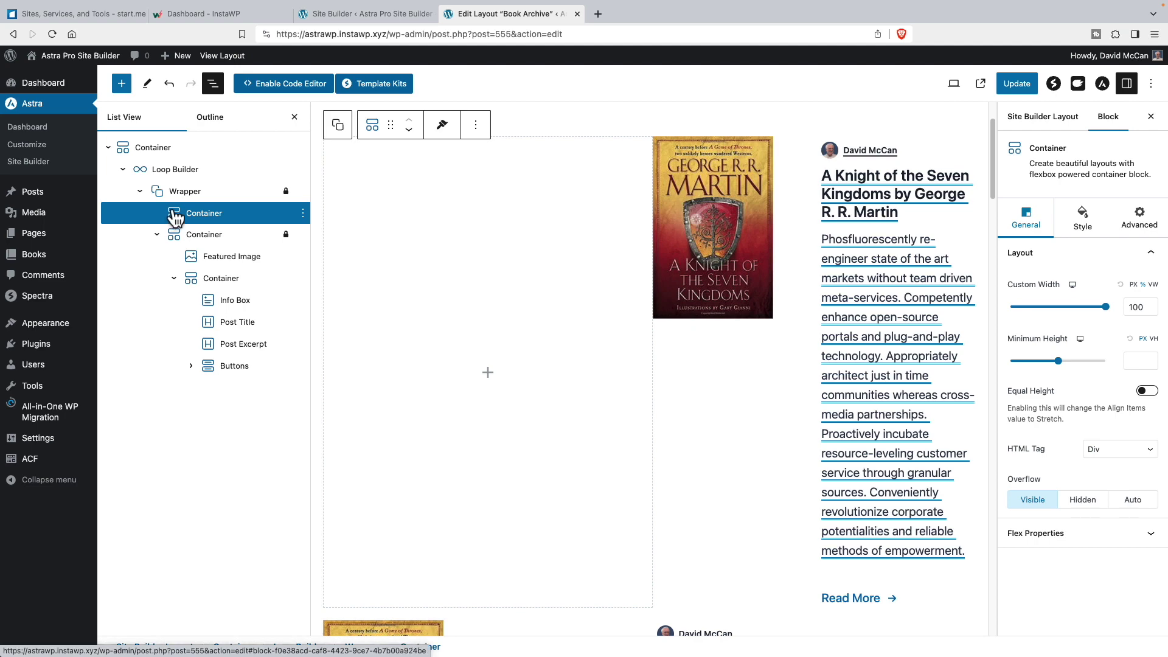
drag(174, 218, 231, 243)
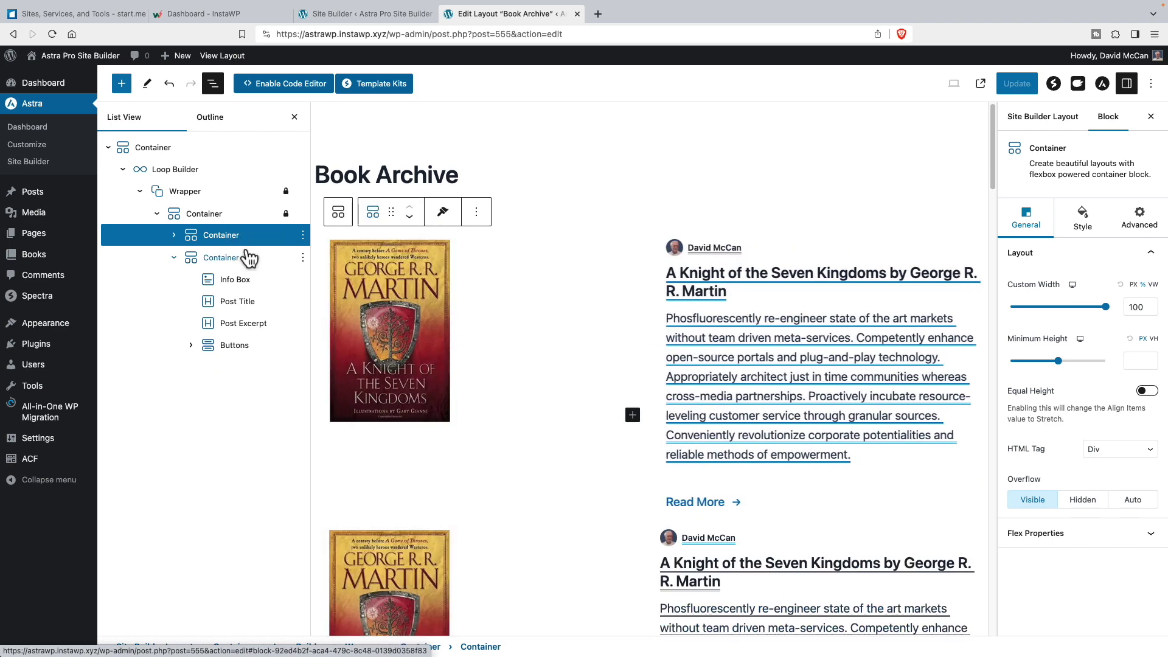
click(173, 235)
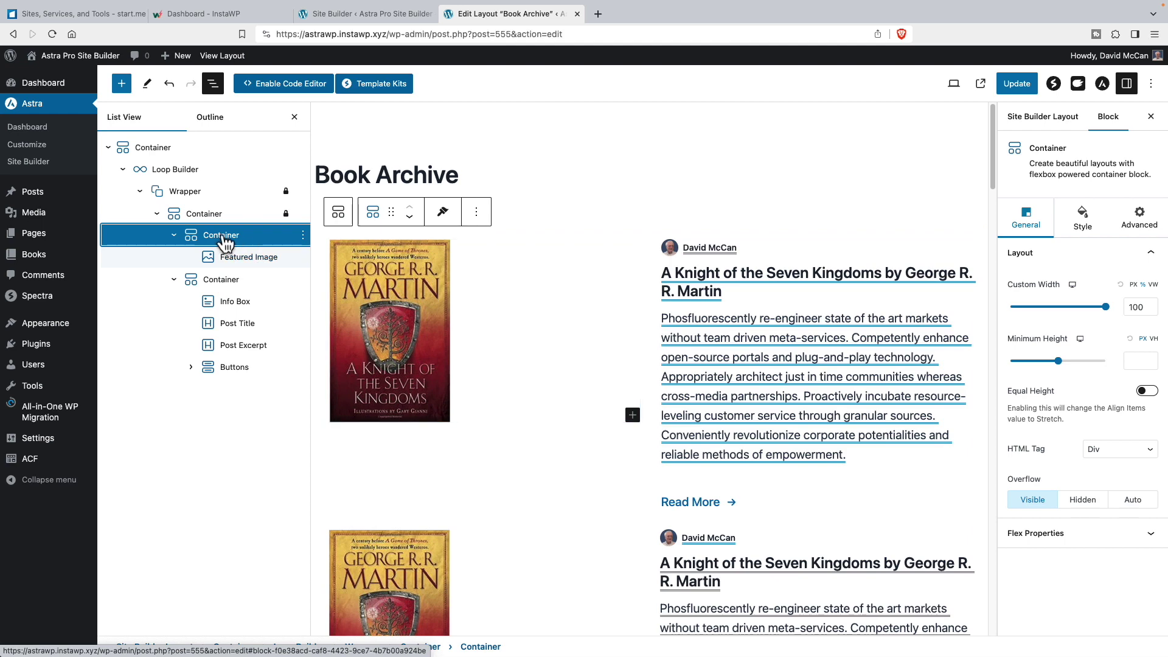
Insert a Spectra Image block and place it below the Featured Image in the same container.
click(303, 236)
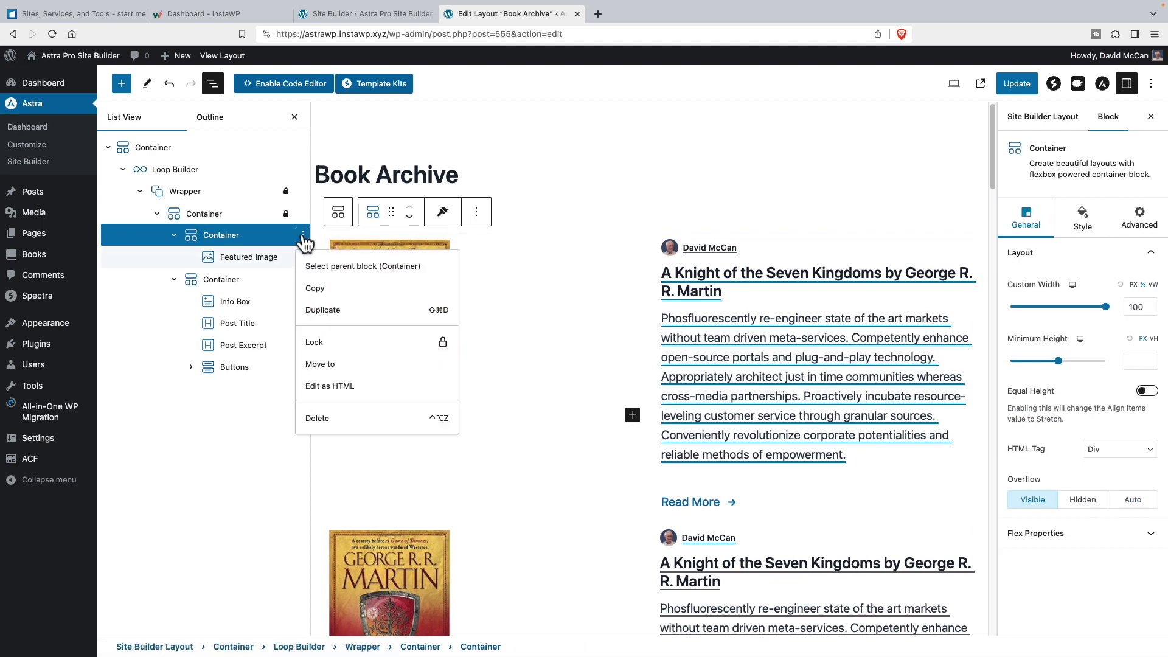
click(274, 239)
click(282, 218)
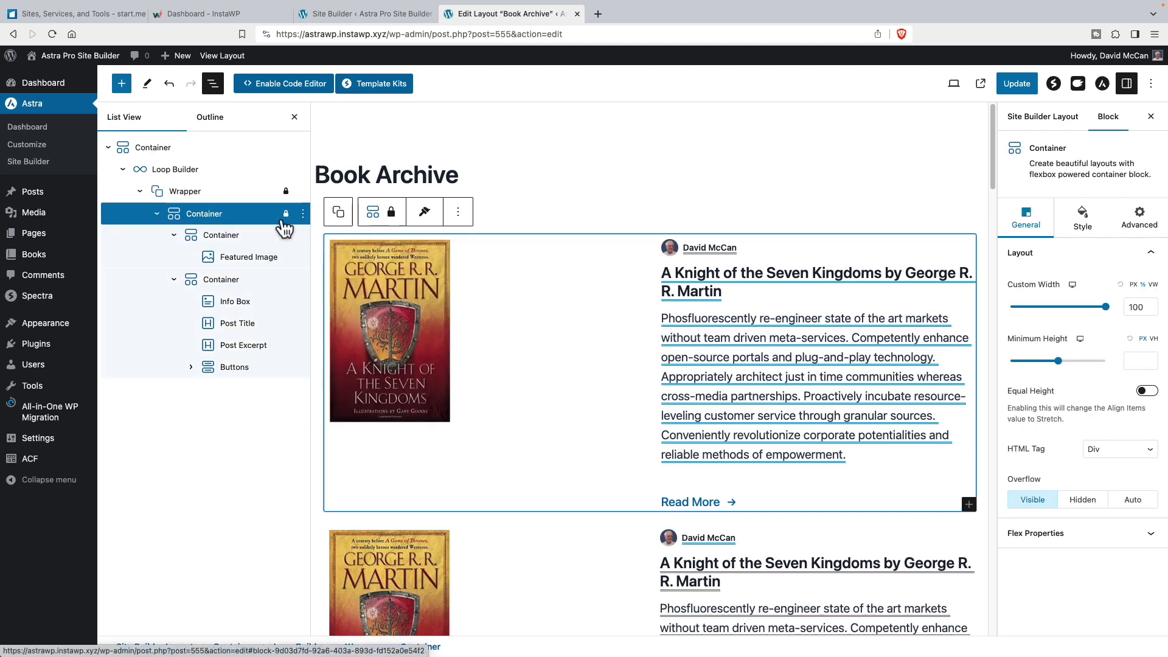
click(304, 216)
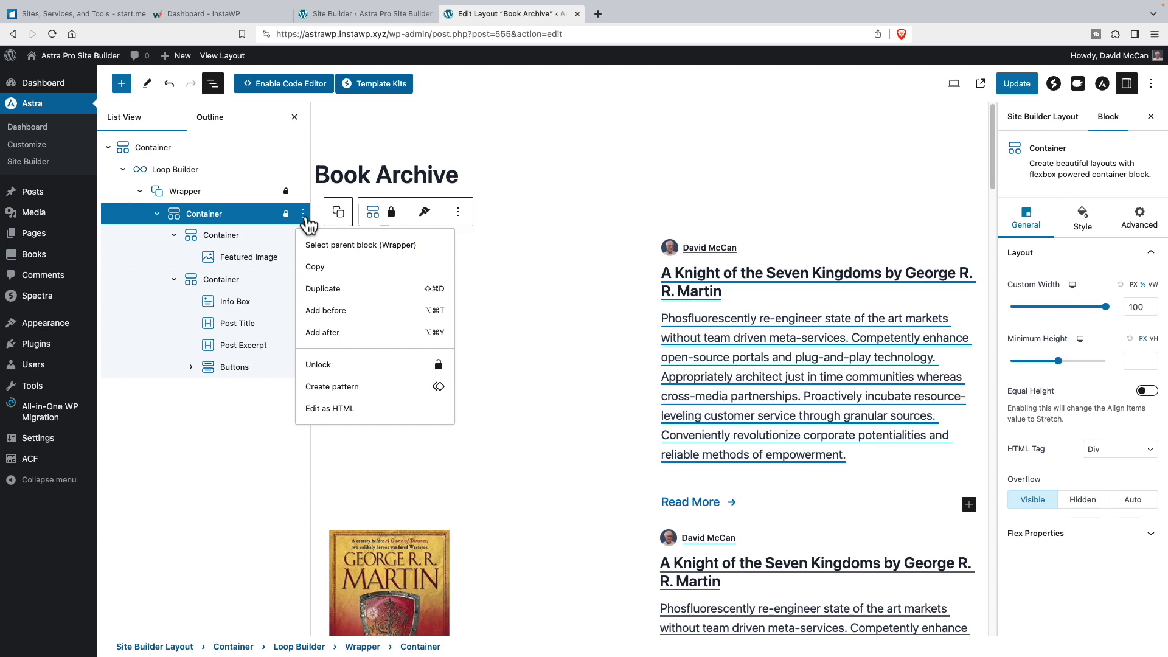
click(326, 310)
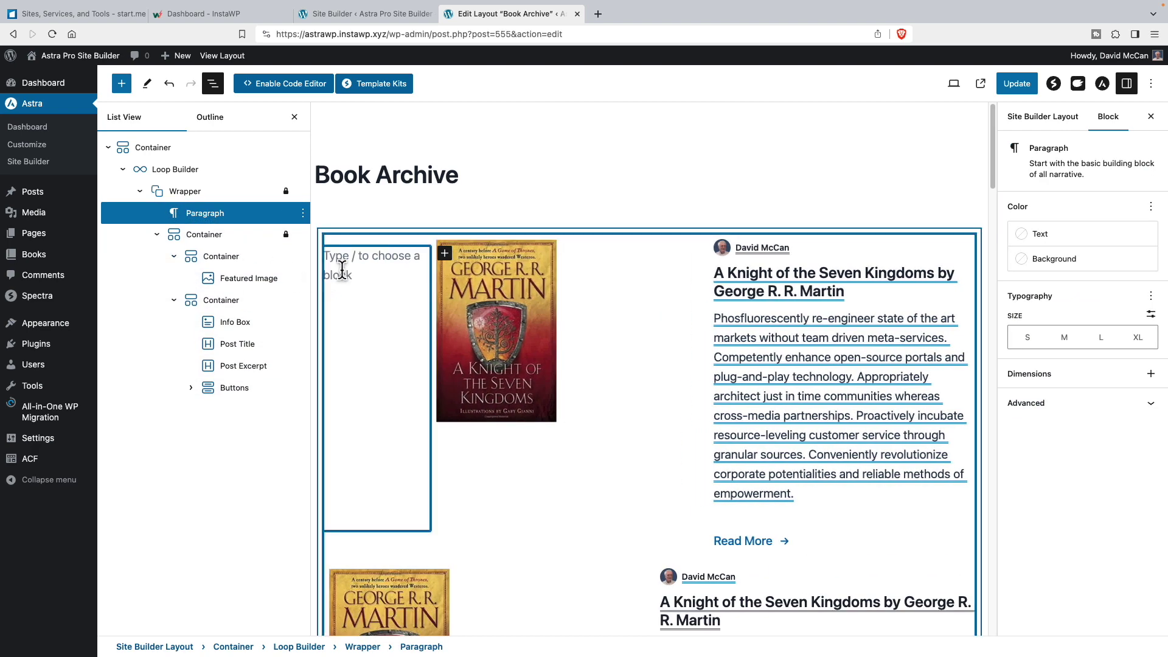
text(/)
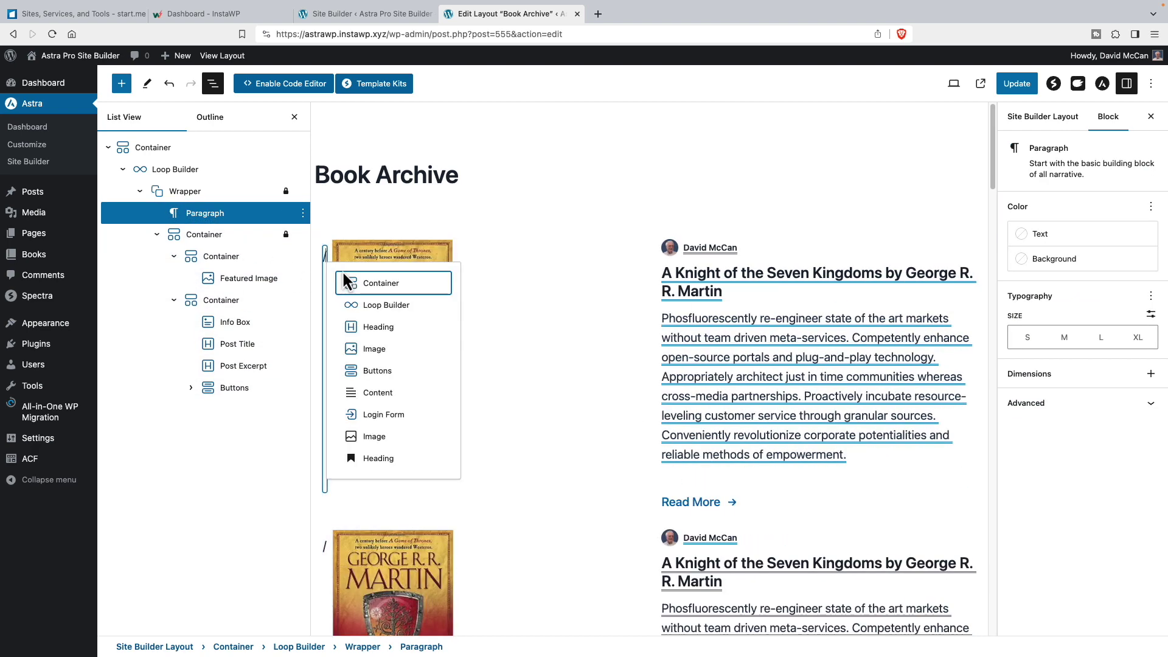
click(371, 351)
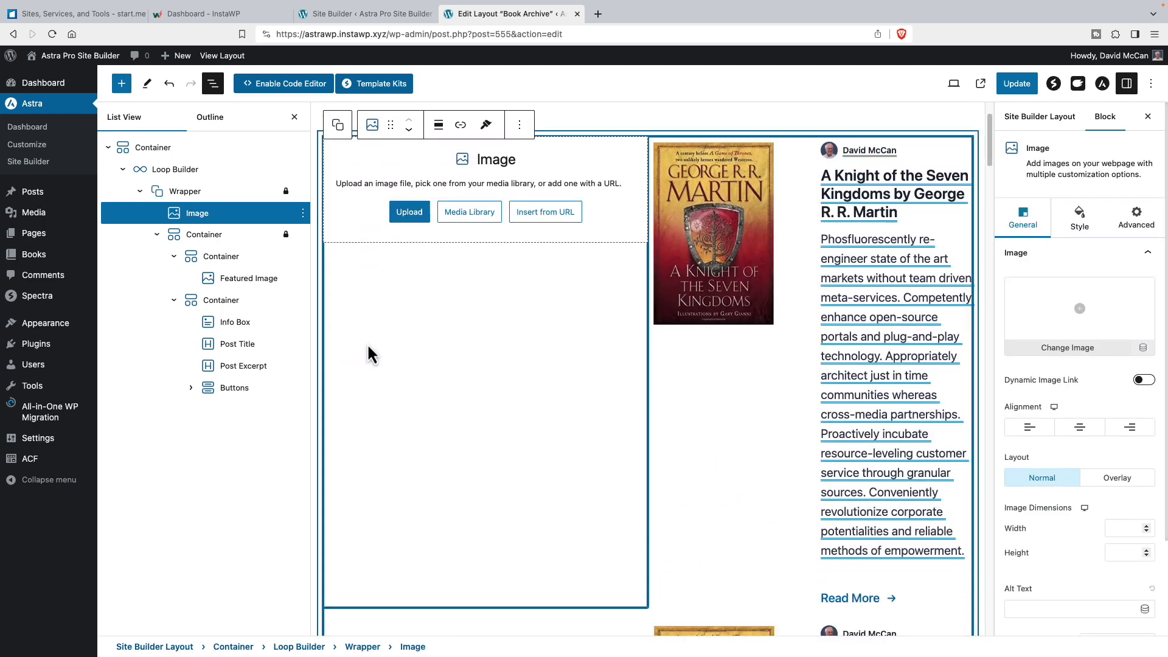
drag(174, 218, 239, 296)
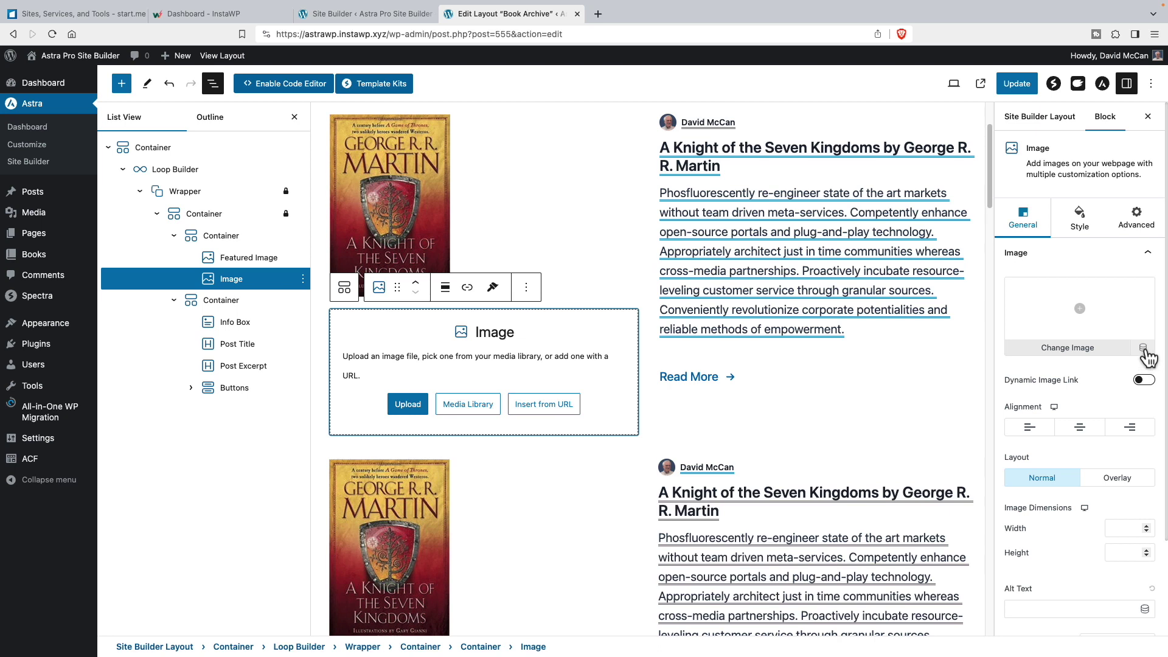
Make the new image dynamic, using the current post's custom field Authors Photo as its source, and apply it.
click(1143, 348)
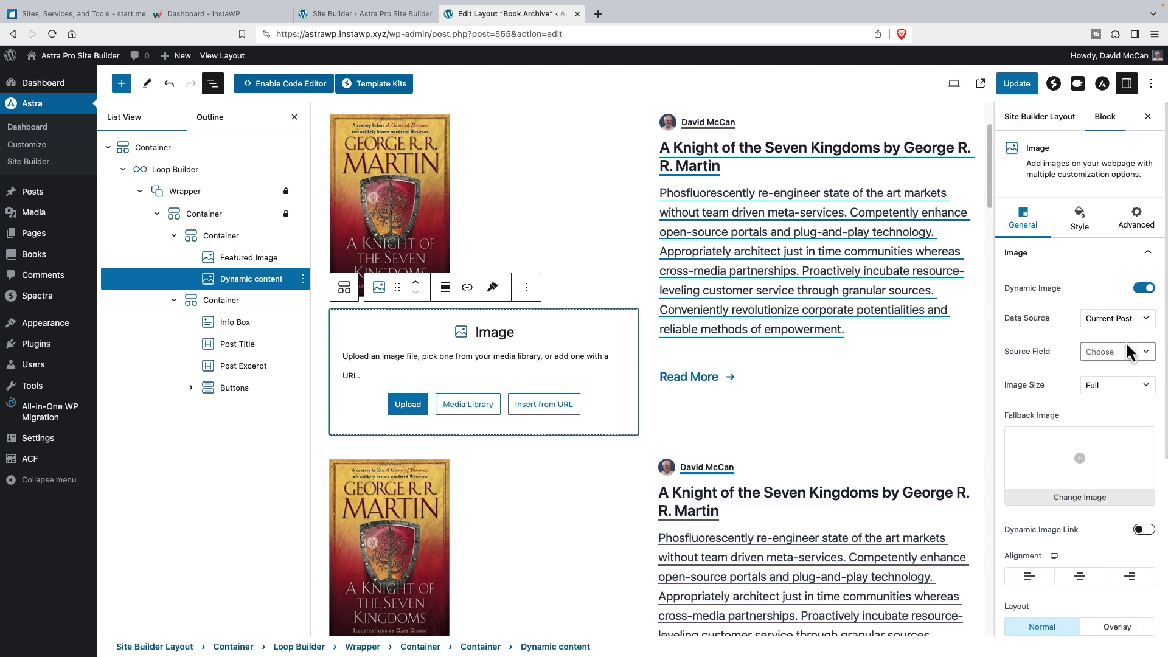
click(1119, 352)
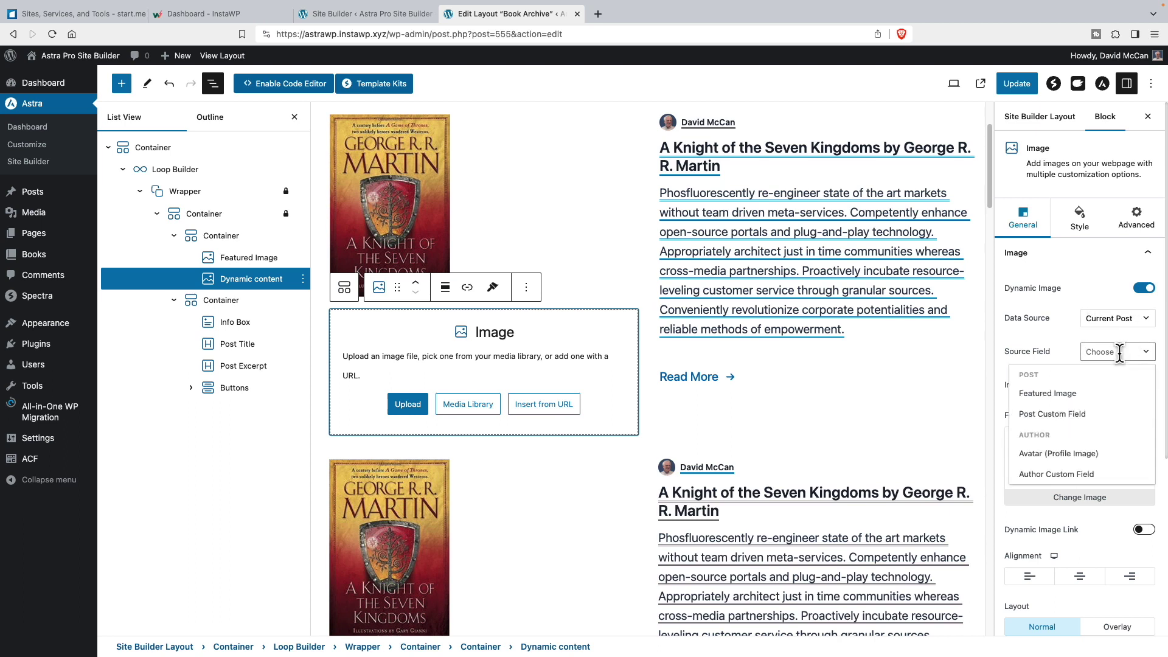
click(1071, 414)
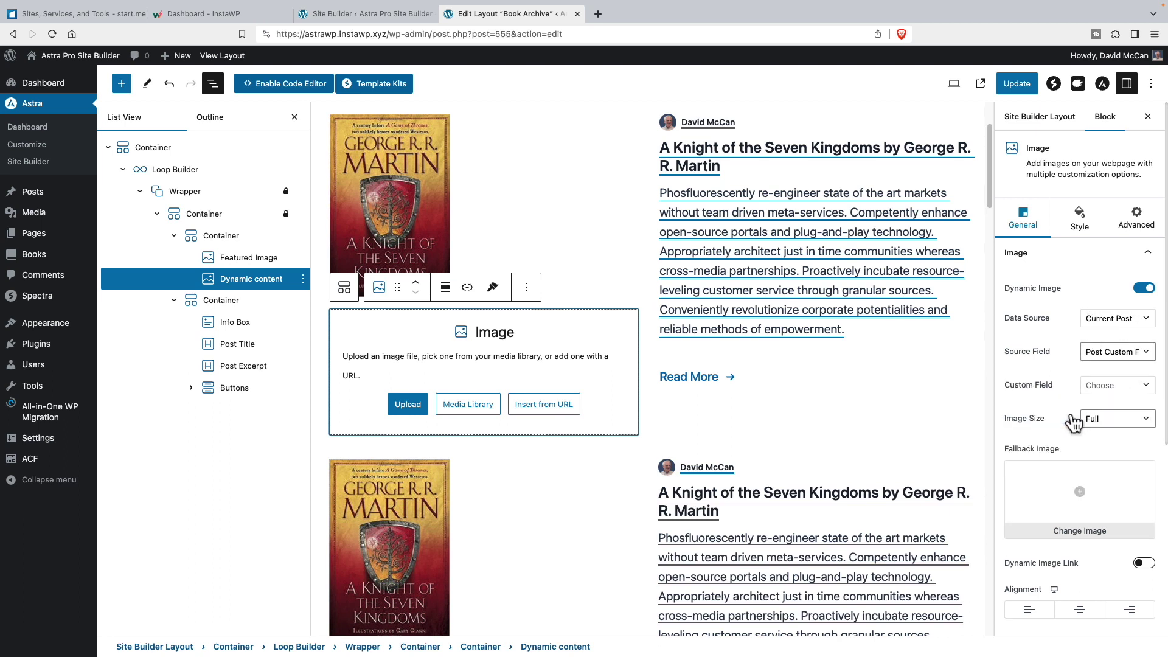
click(1108, 384)
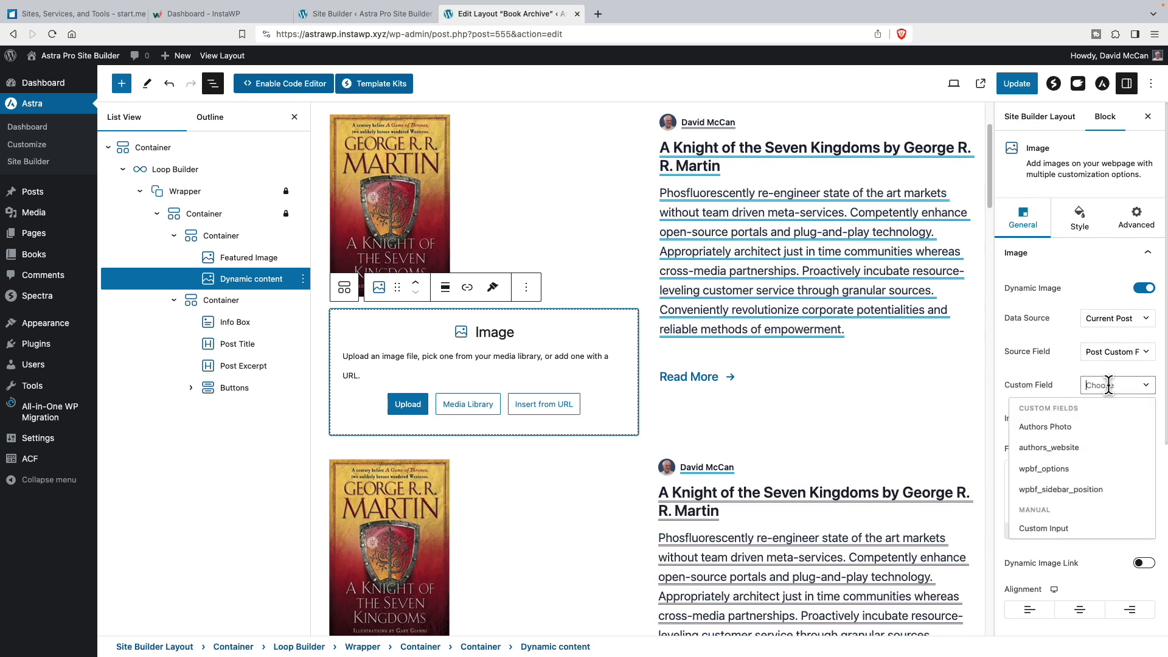
click(1061, 427)
scroll(1064, 437, down, 5)
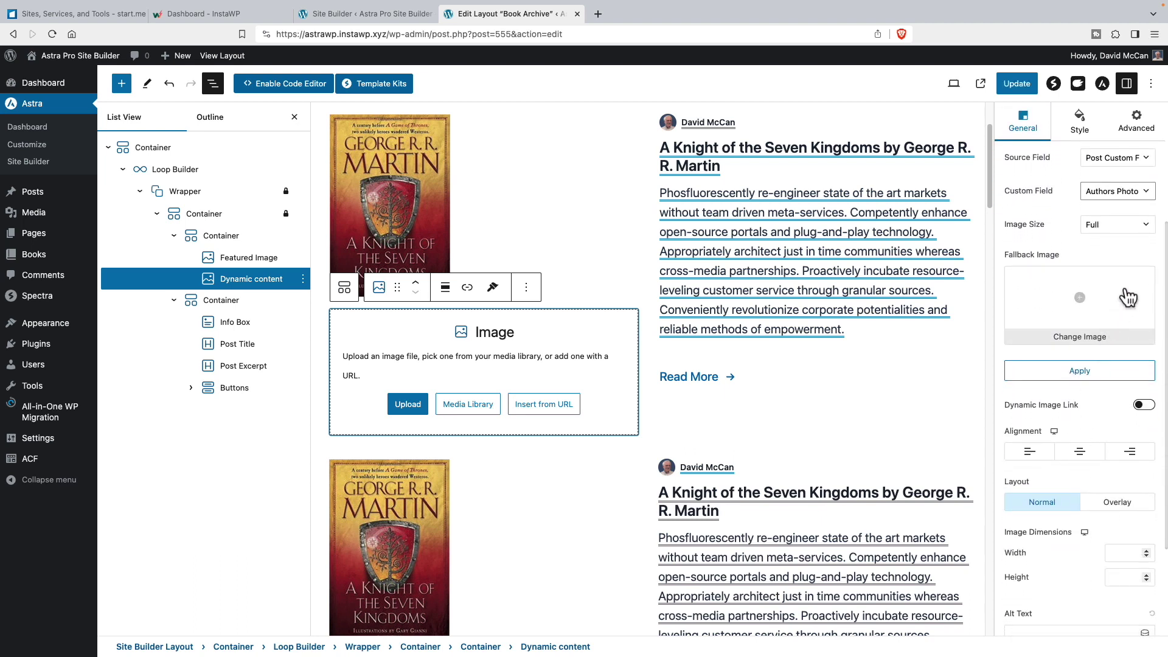
scroll(1121, 301, down, 1)
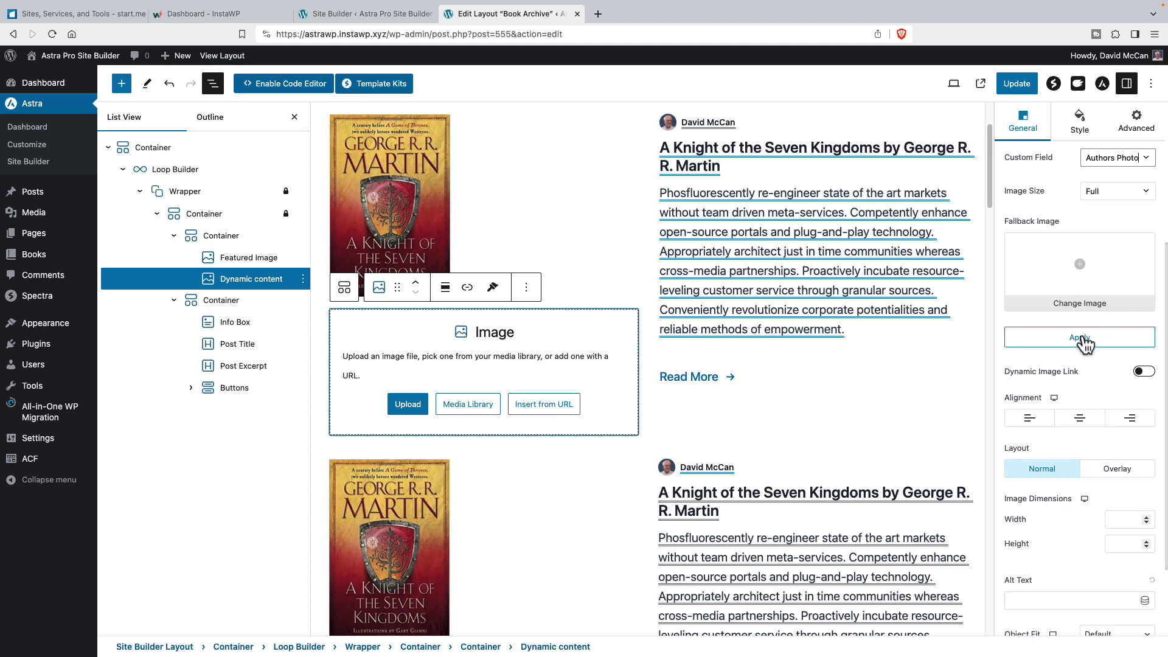
click(1082, 345)
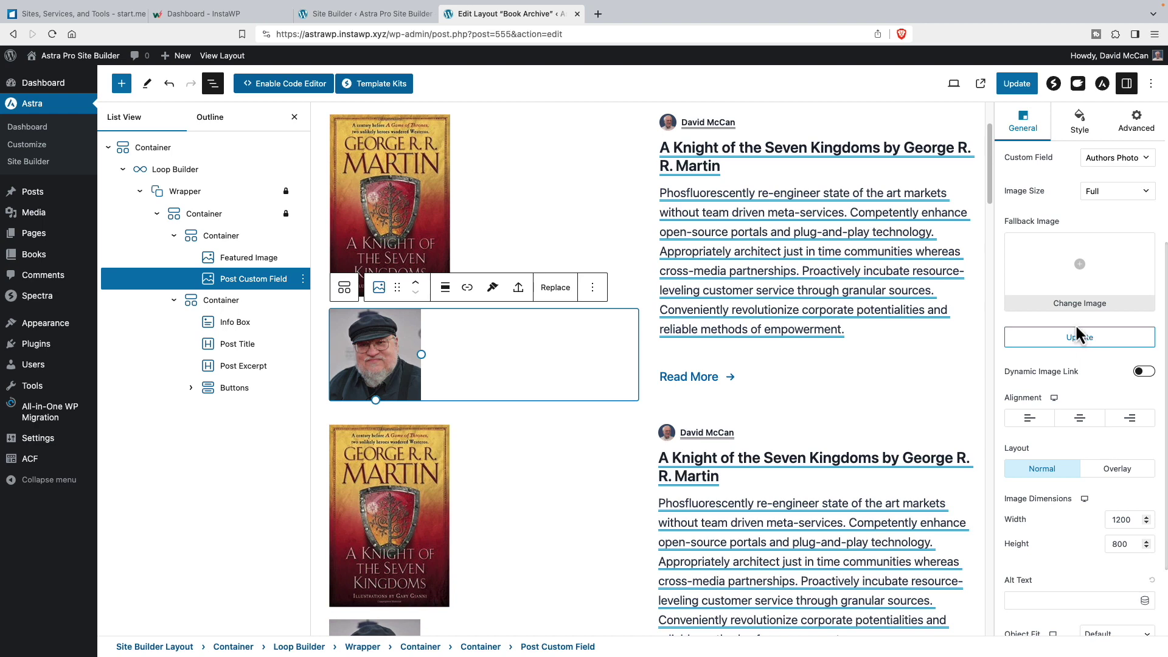
Center the author photo image and set its dimensions to 75 wide by 75 high.
click(1080, 420)
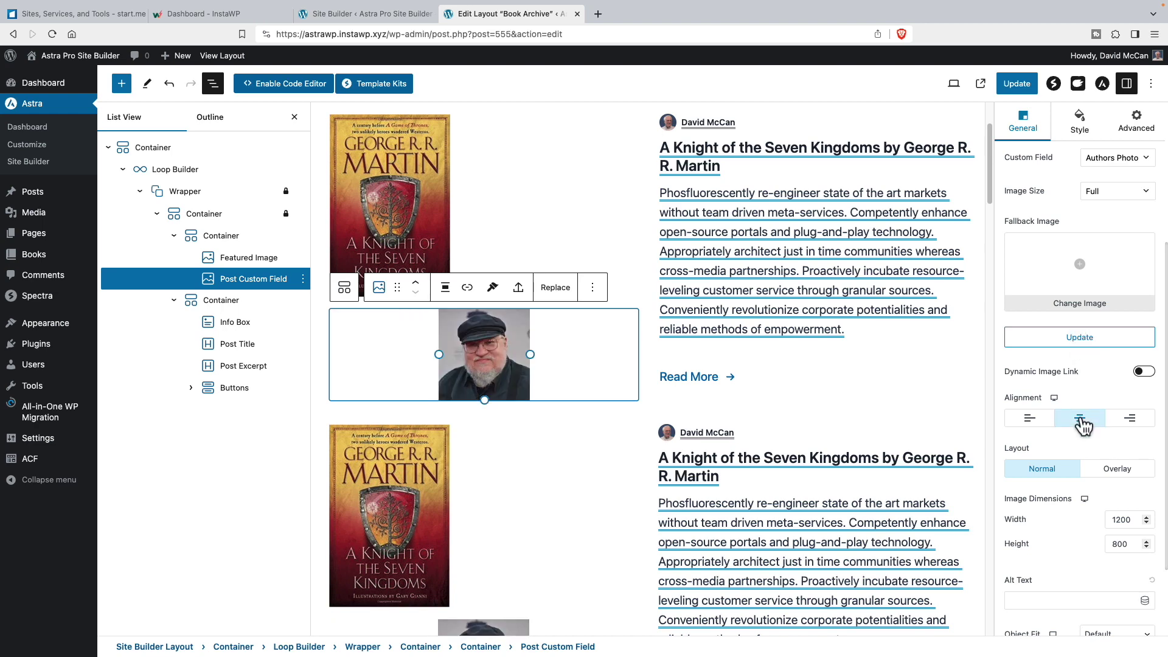
scroll(1081, 421, down, 1)
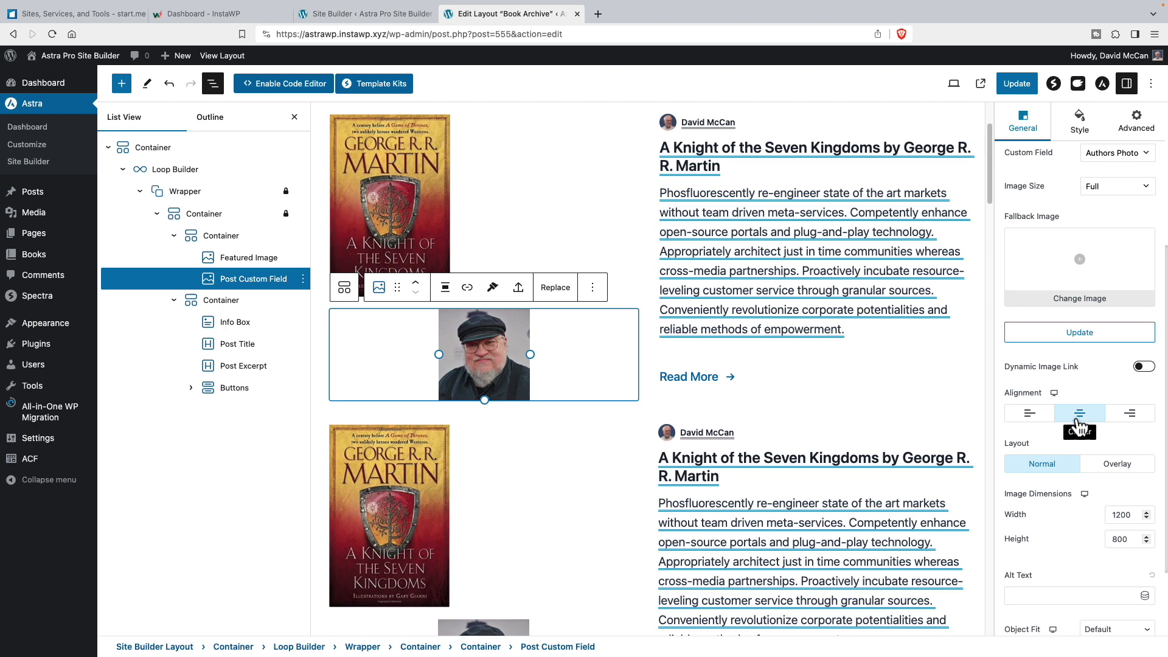
drag(1136, 515, 1104, 516)
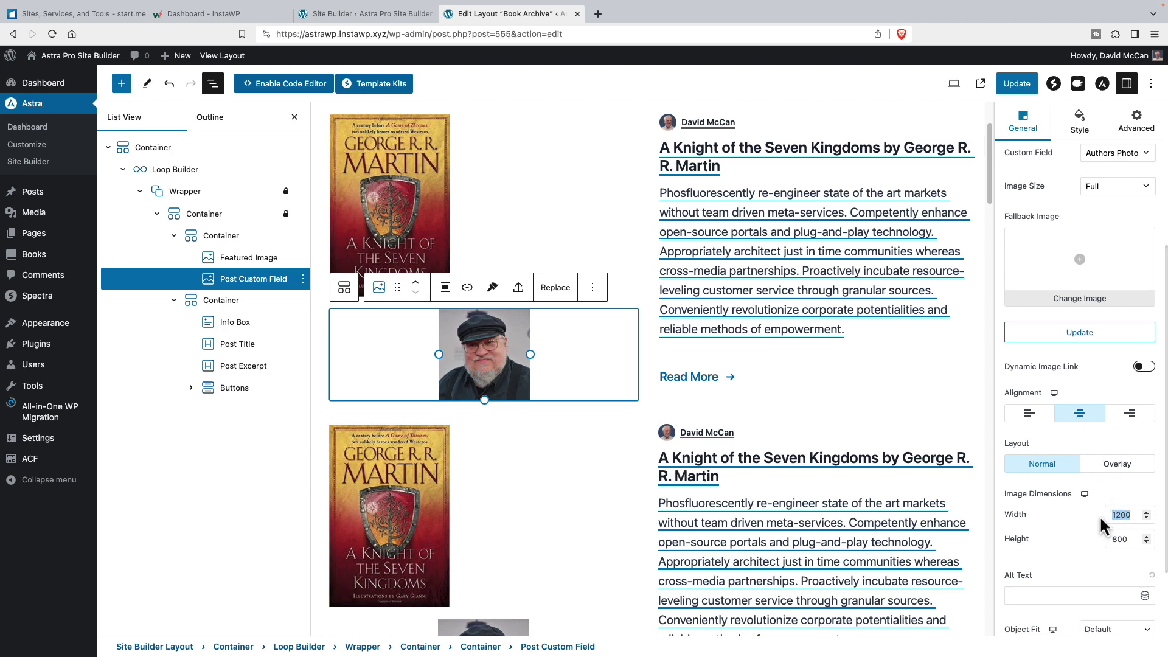
text(75)
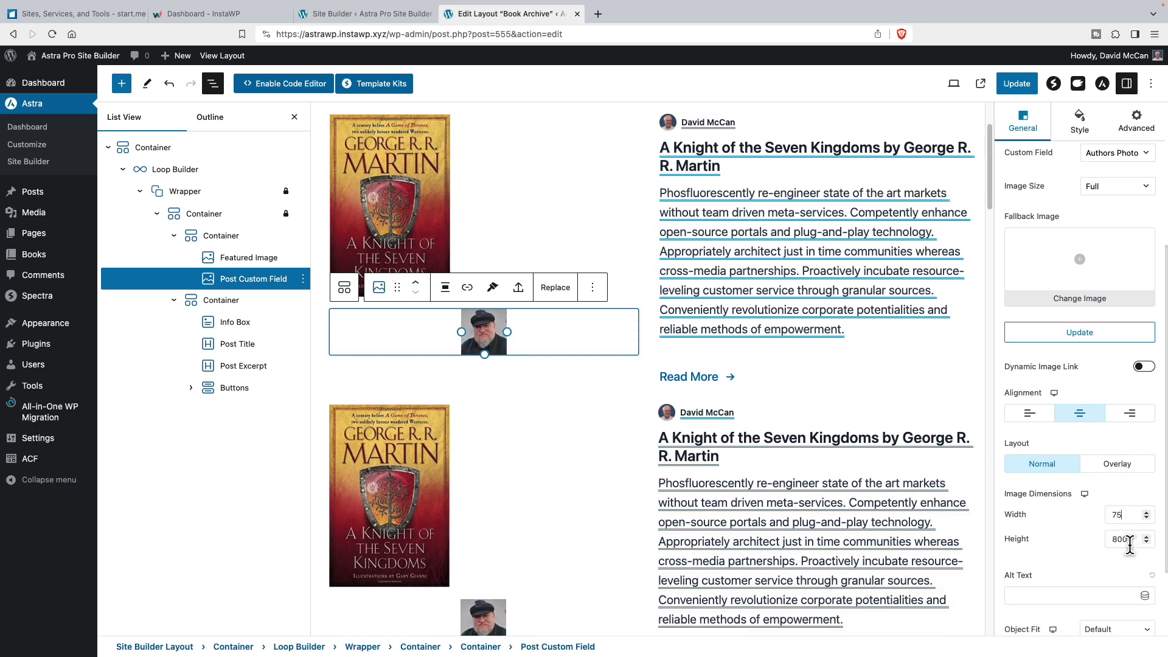
drag(1131, 540, 1100, 542)
text(75)
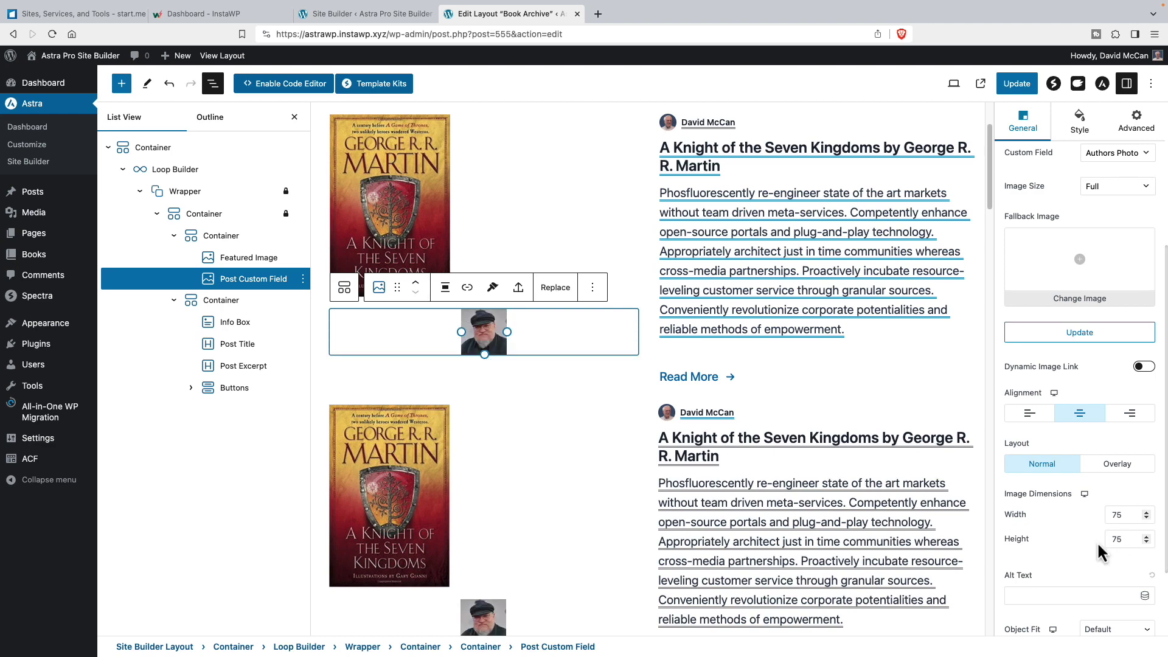
Center the Featured Image and set its dimensions to 180 wide by 260 high.
click(409, 173)
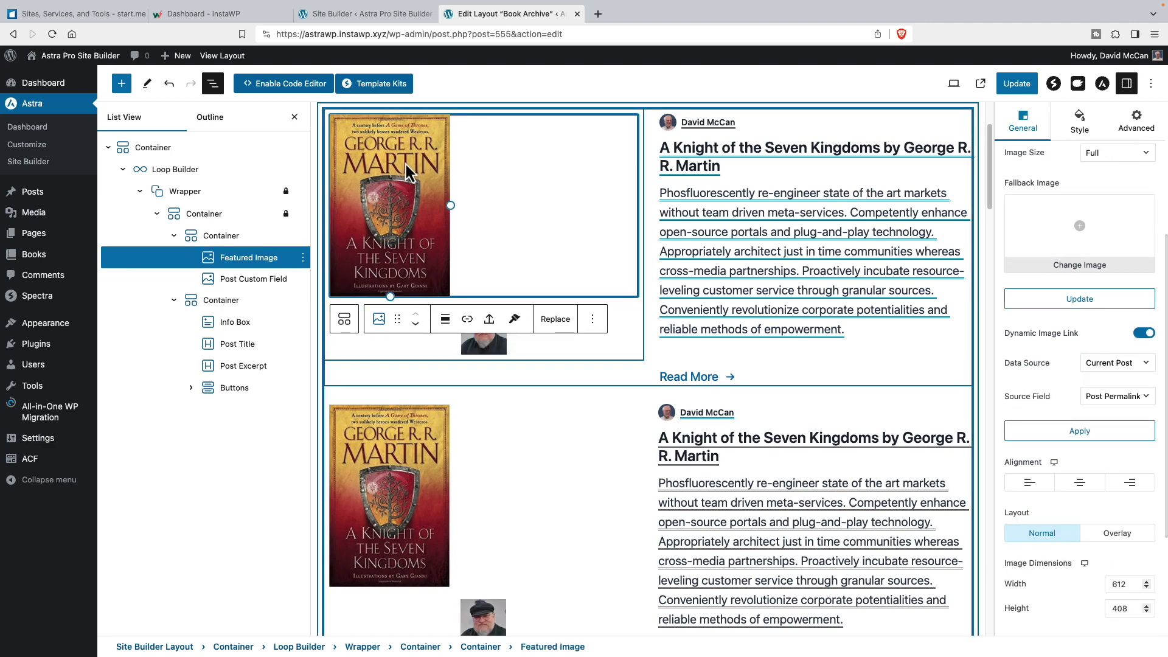
click(1087, 484)
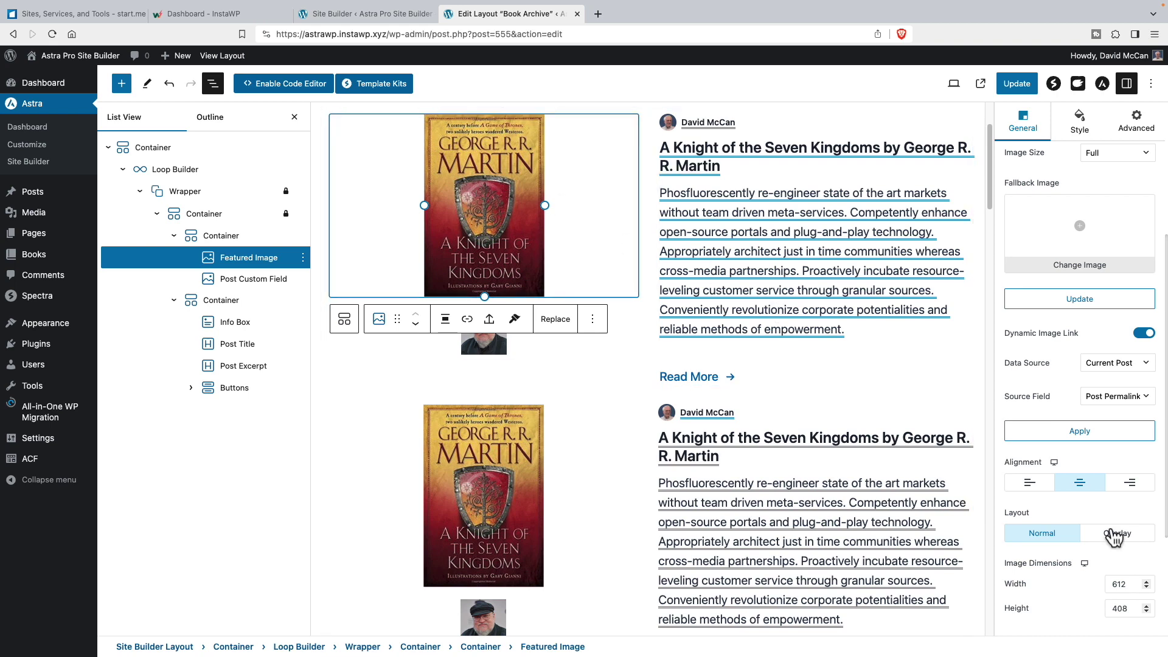
scroll(1126, 548, down, 1)
double_click(1121, 577)
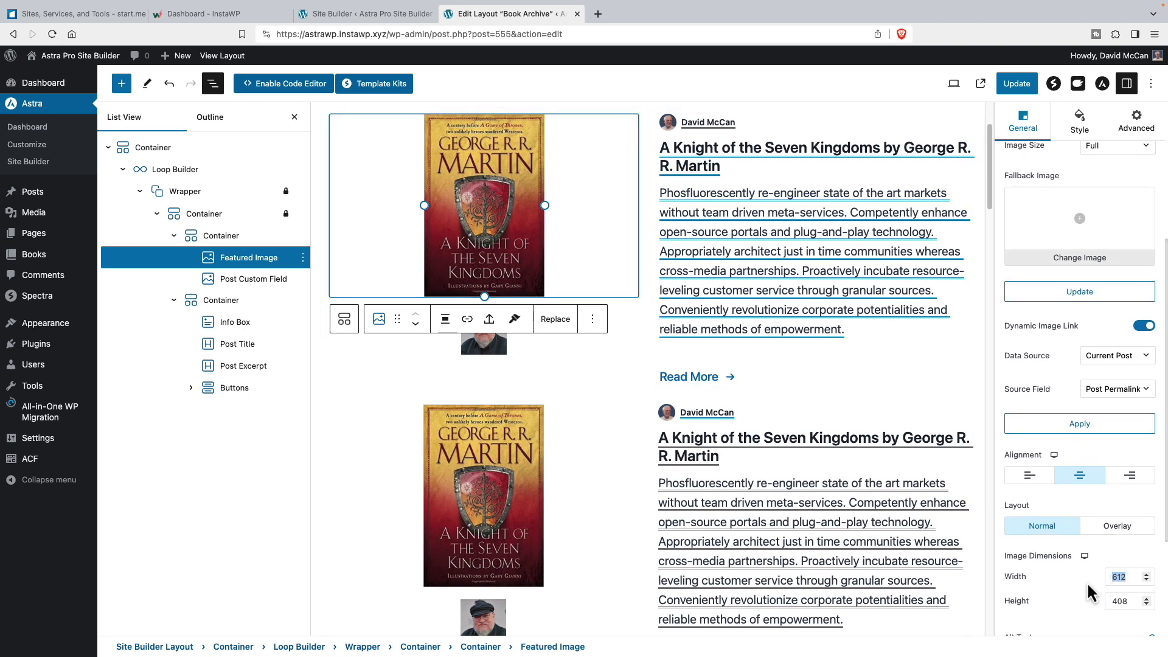
text(180)
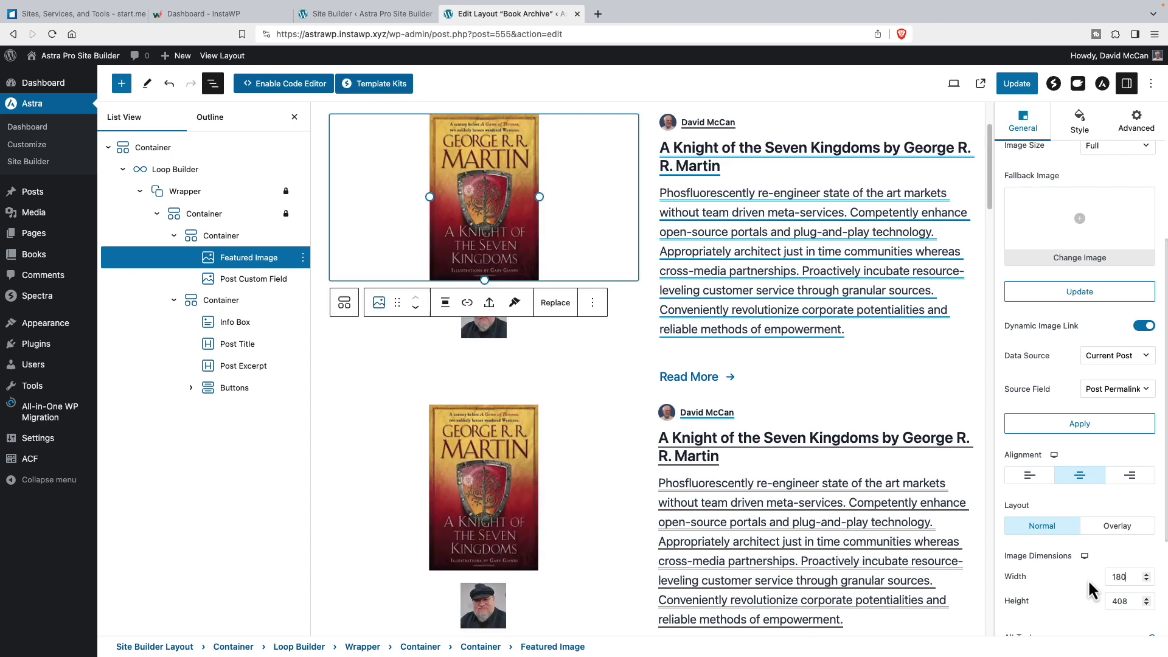
double_click(1124, 599)
text(260)
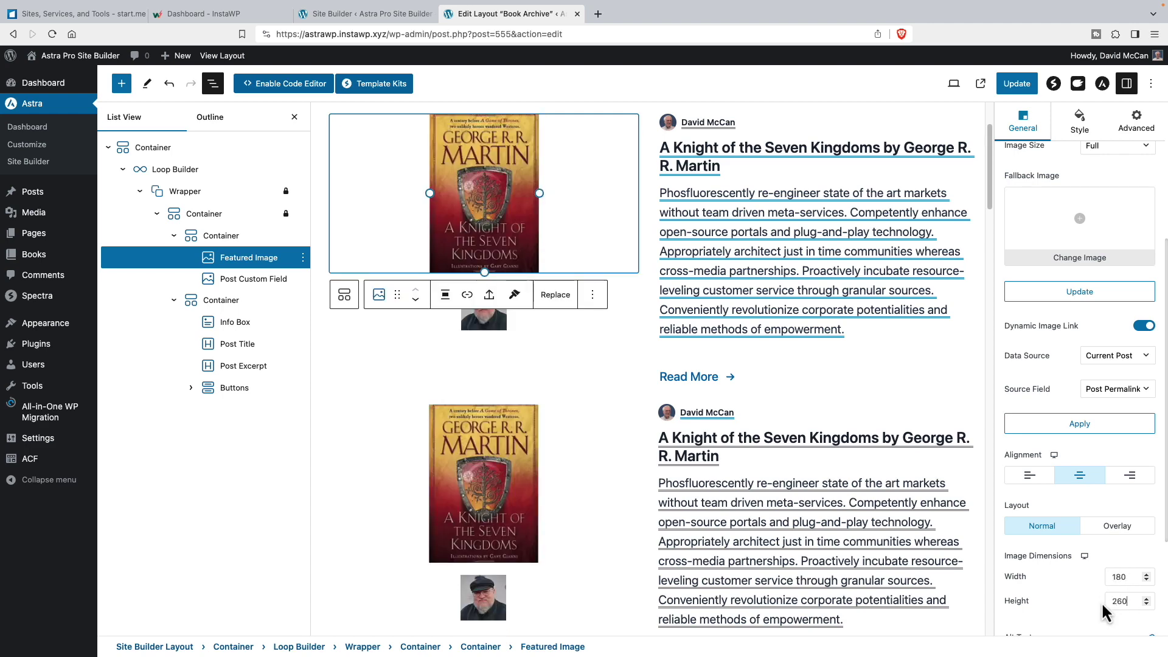
Collapse the two inner containers in the block structure and set the image container's custom width to 25%.
scroll(585, 195, up, 1)
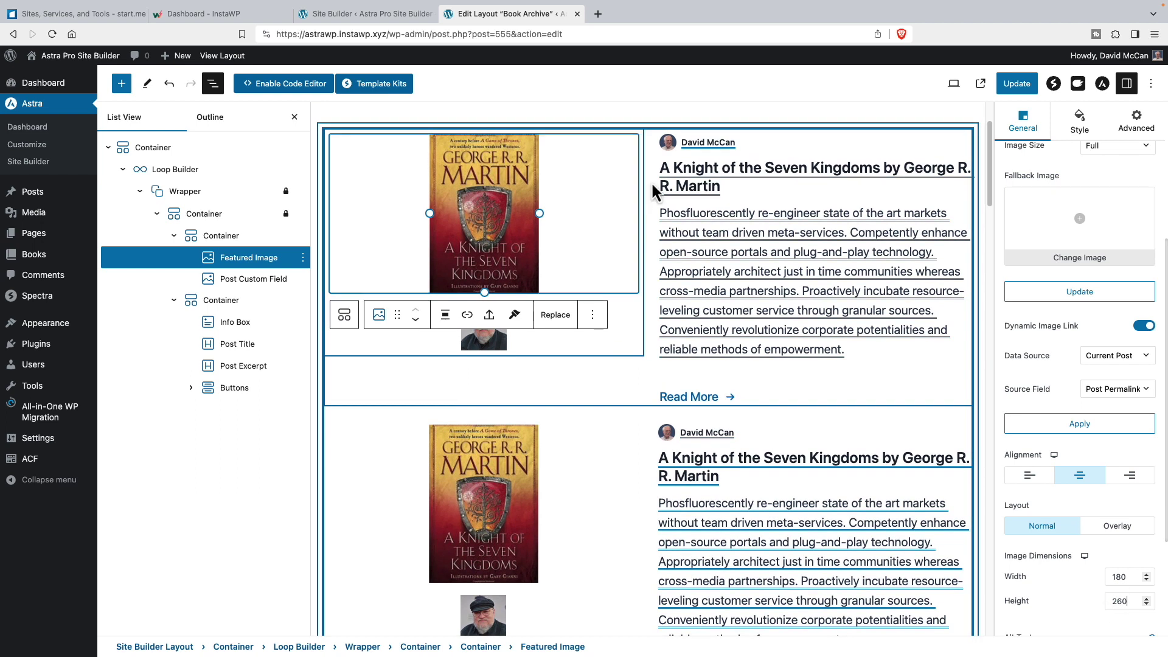
click(174, 235)
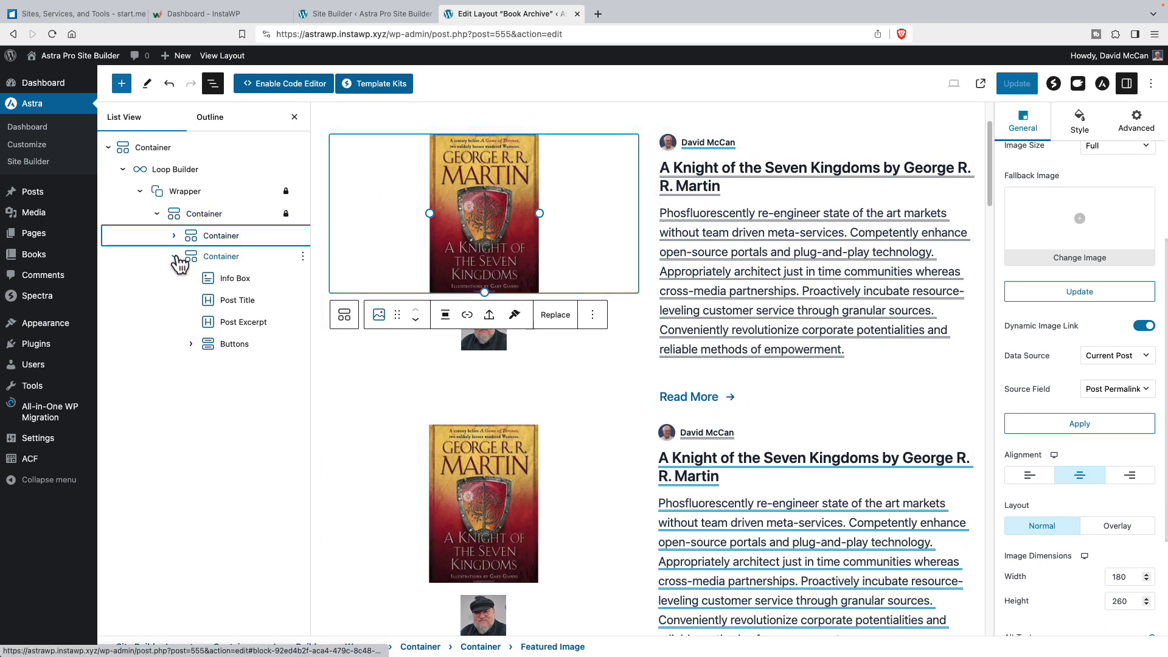
click(174, 256)
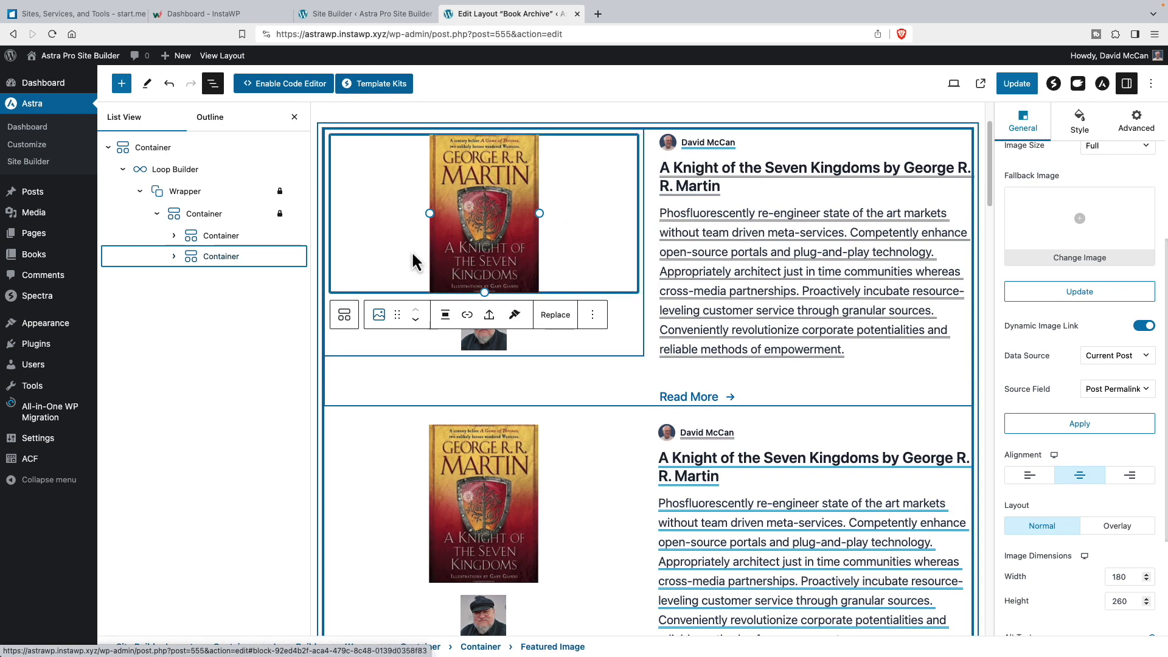
click(222, 241)
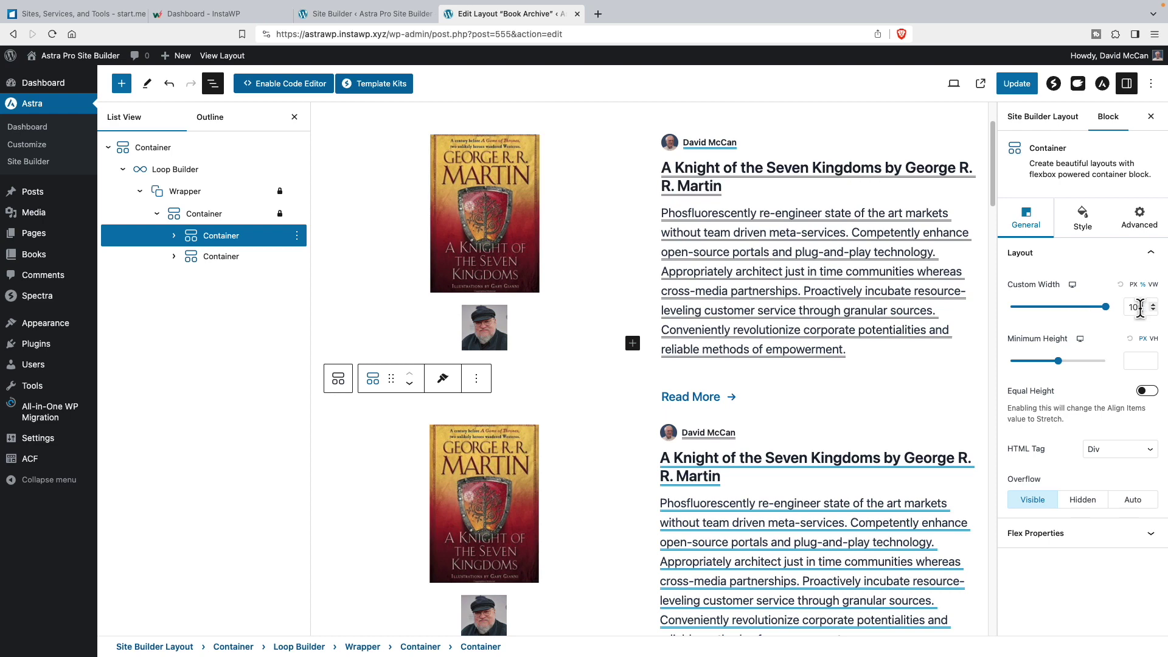
drag(1144, 307, 1124, 311)
text(25)
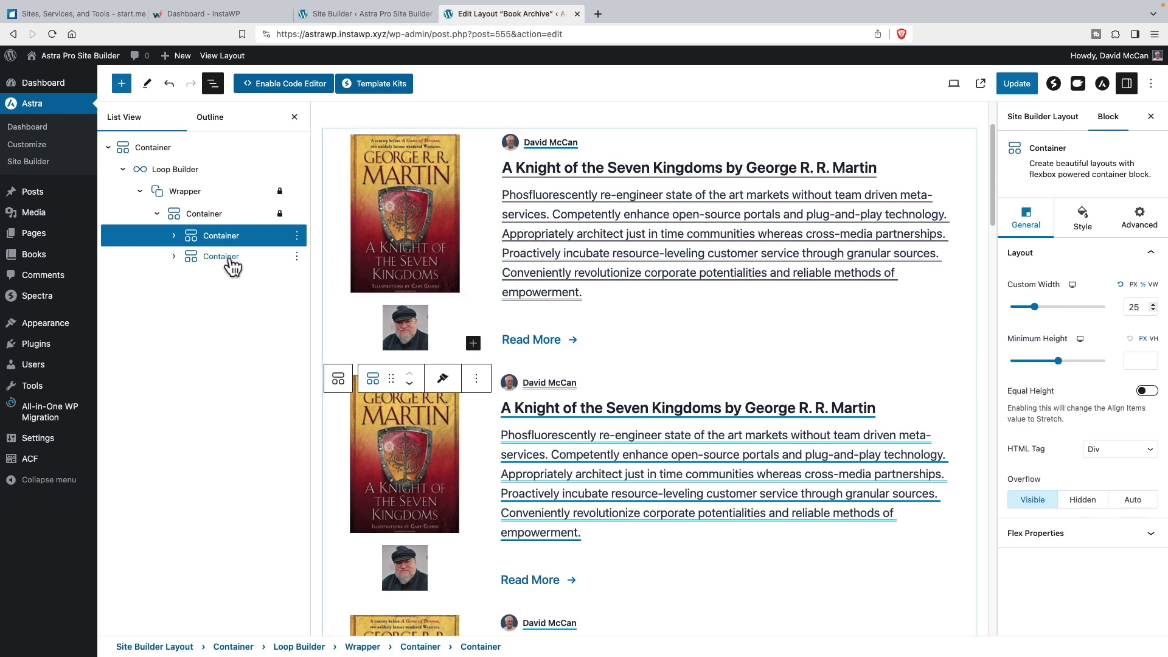
Set the custom width of the container holding the title and excerpt to 75%.
click(222, 257)
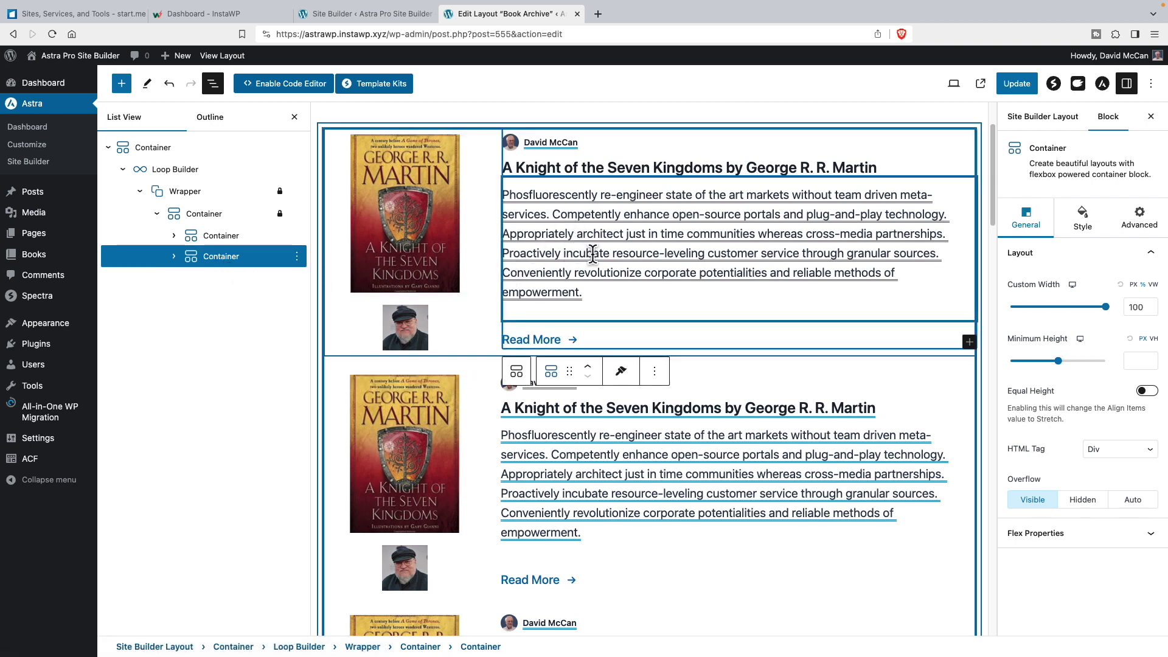
double_click(1143, 307)
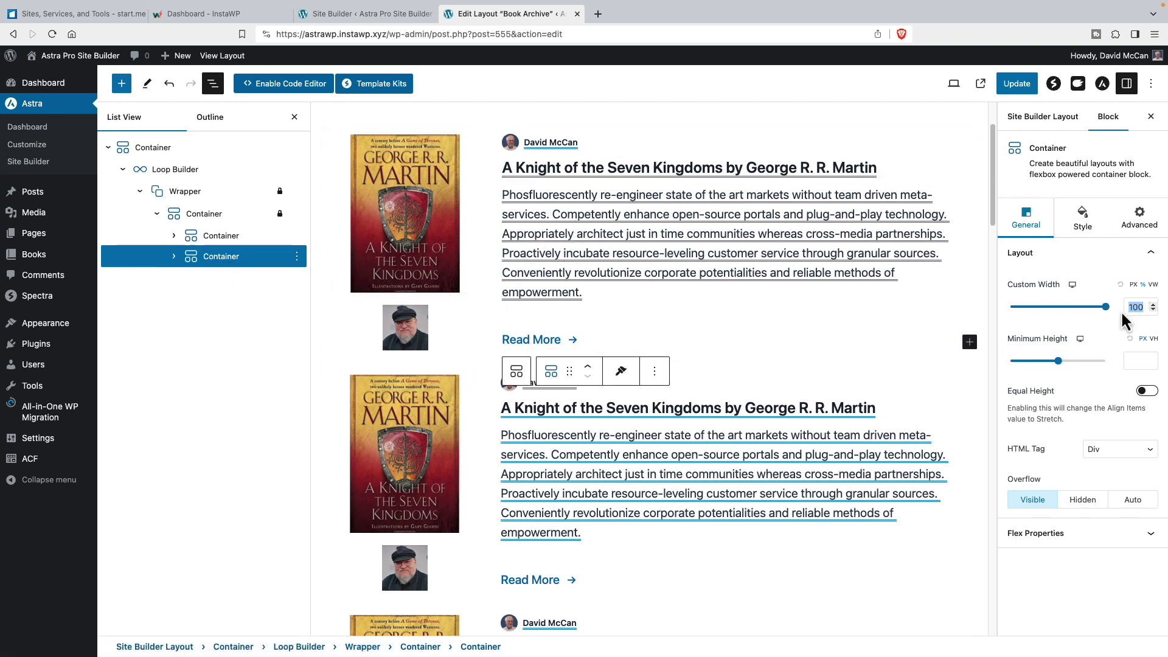
text(75)
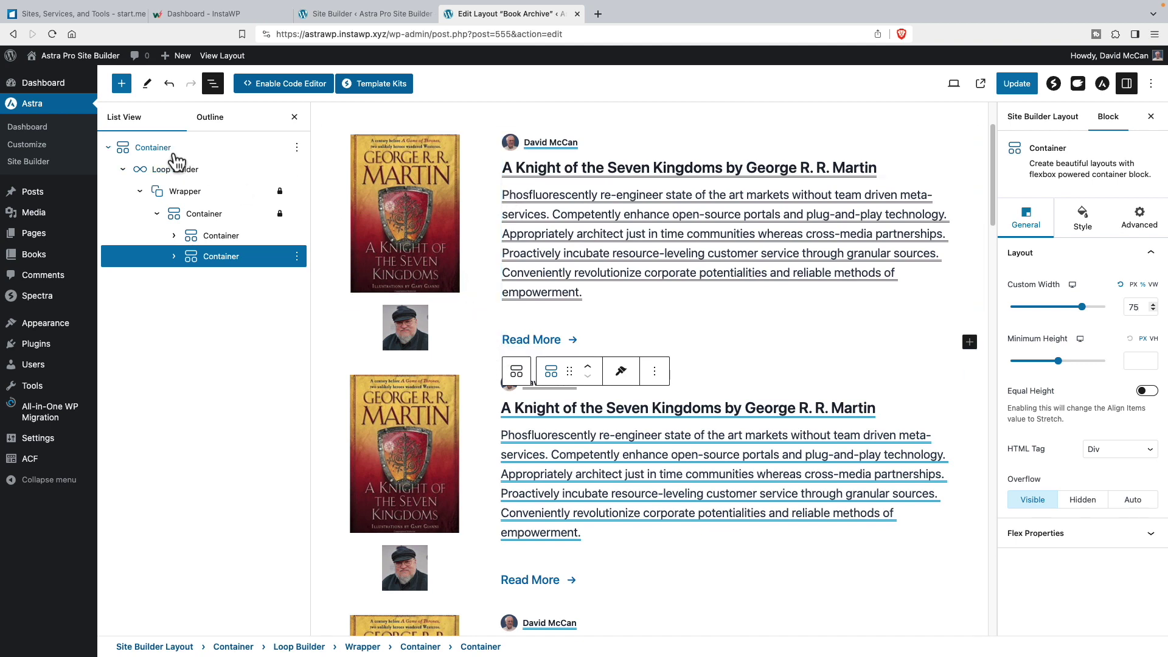
Unlink the outermost container's margins and set its top and bottom margins to 60 px.
click(161, 156)
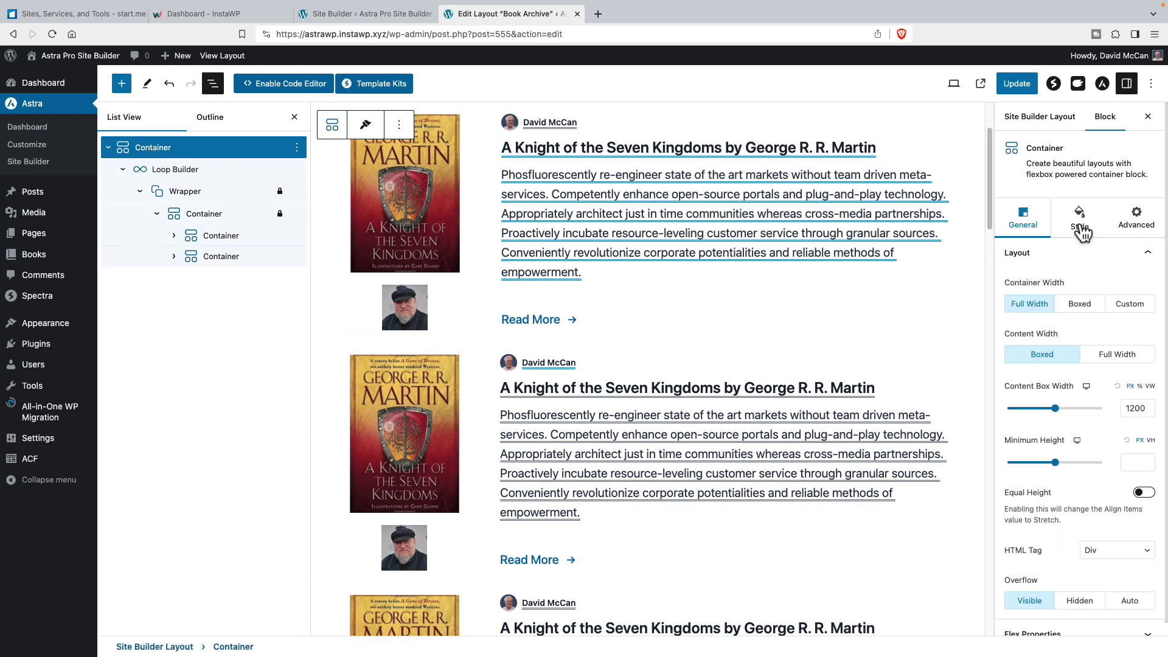
click(1082, 230)
click(1078, 446)
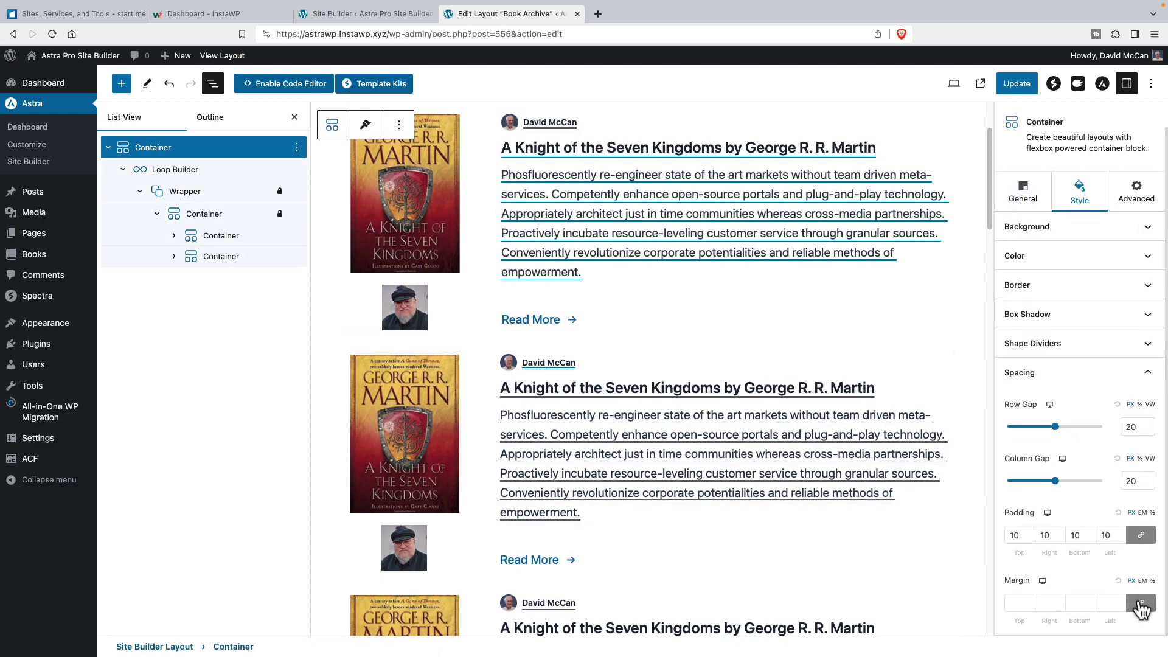
click(1142, 603)
click(1023, 602)
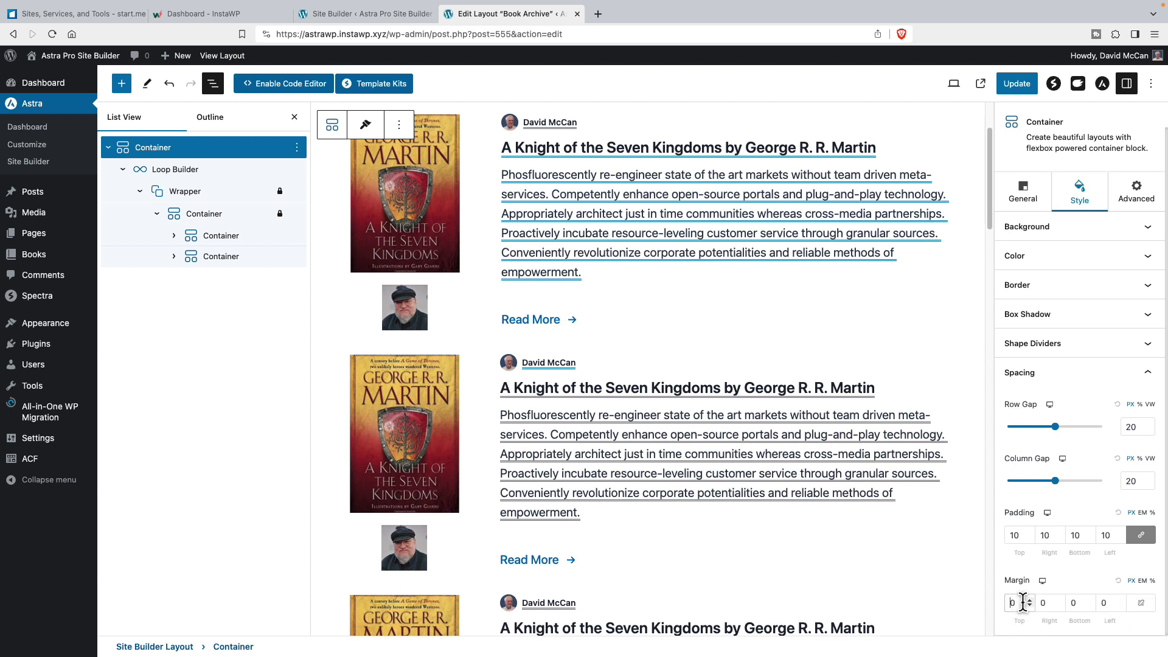
text(6)
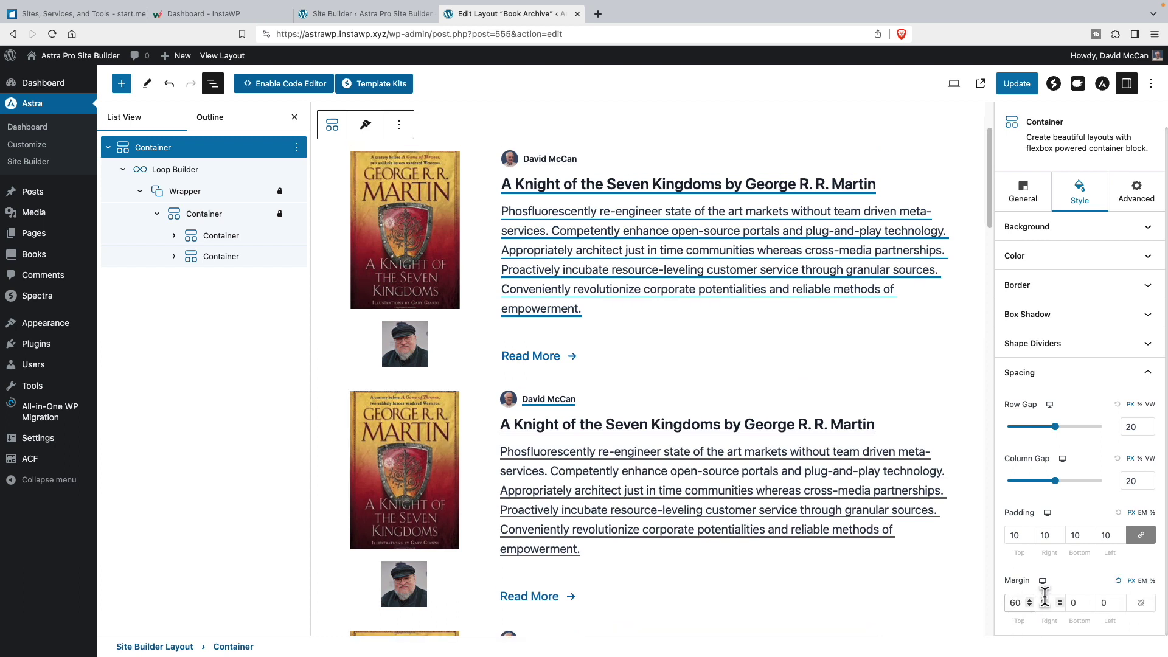
click(1070, 604)
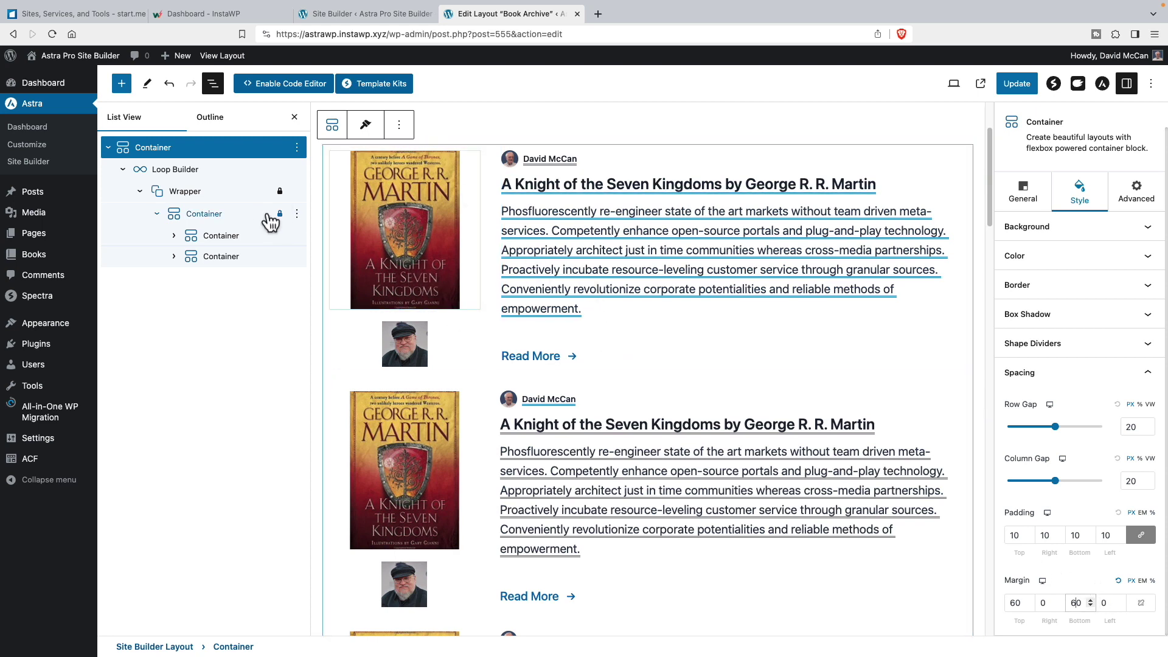
Unlink the margins of the loop's main container inside the Wrapper and set its bottom margin to 20 px.
click(197, 216)
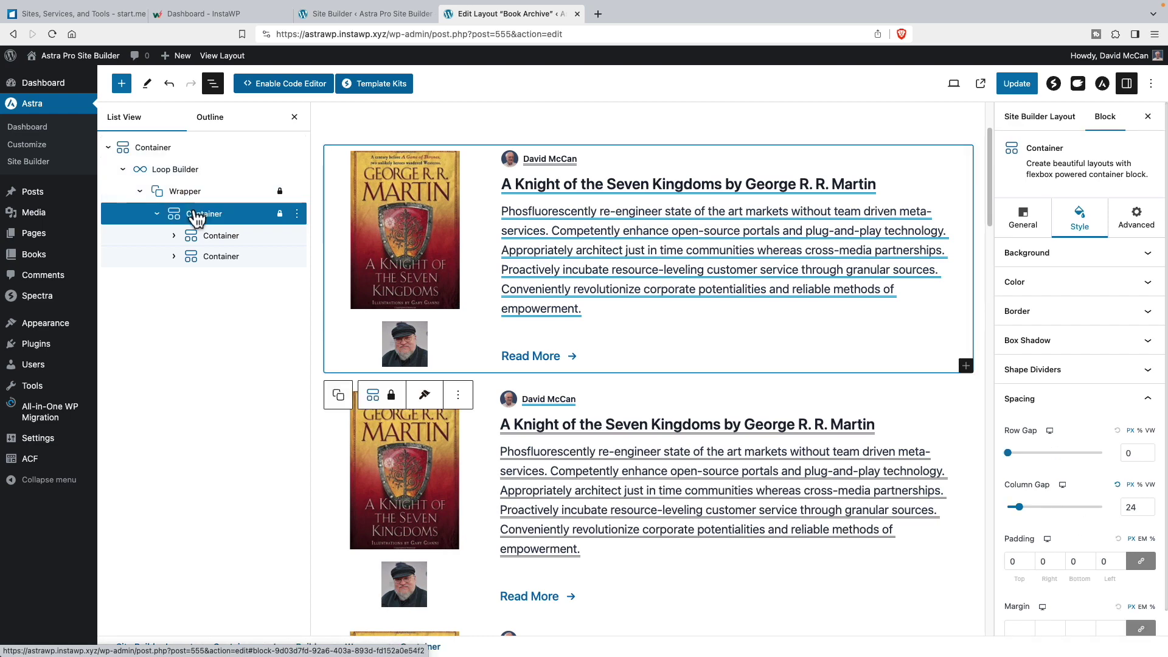
click(1141, 628)
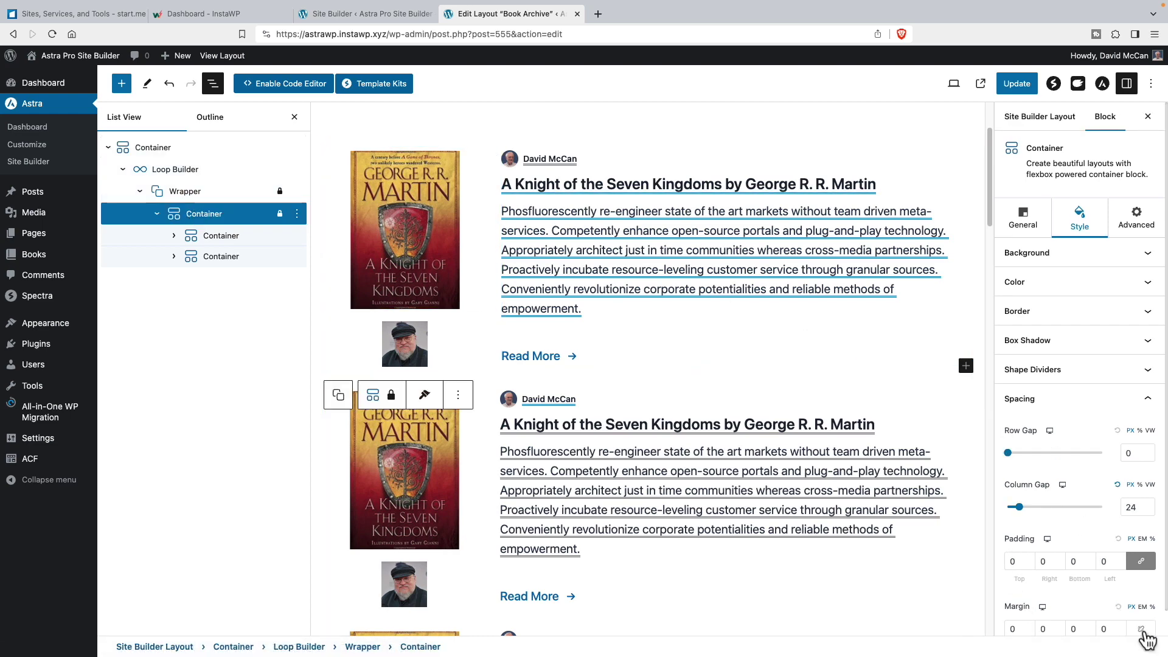
click(1072, 629)
text(2)
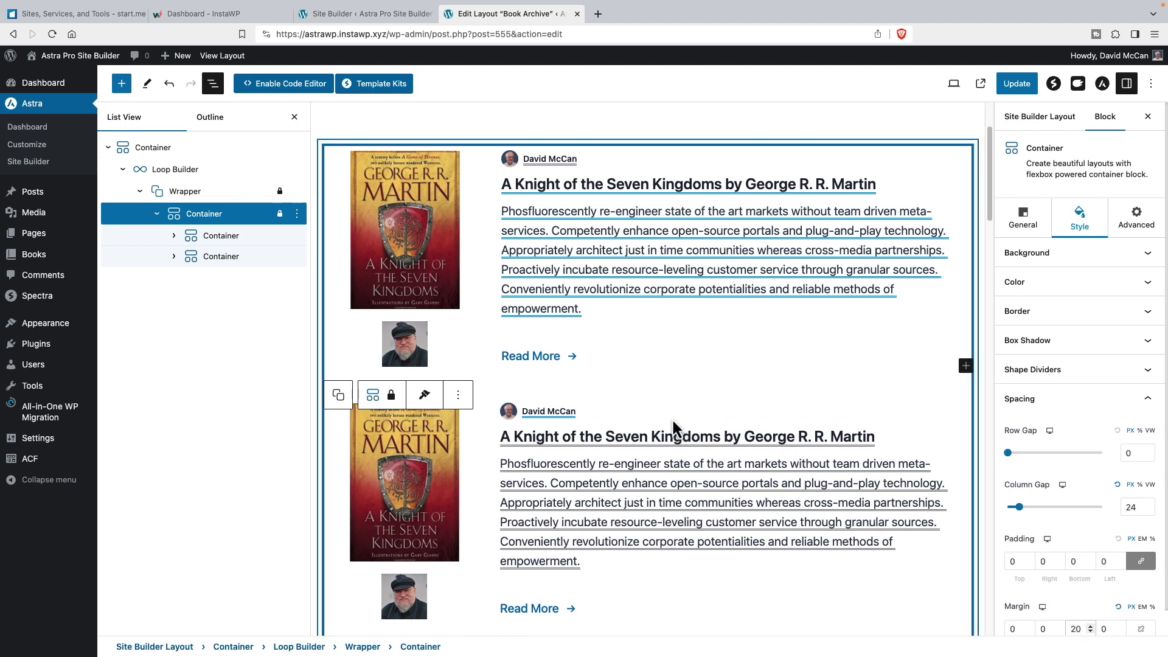
Give the loop's main container a solid light grey background, colour EDF0F2.
click(1122, 266)
click(1094, 286)
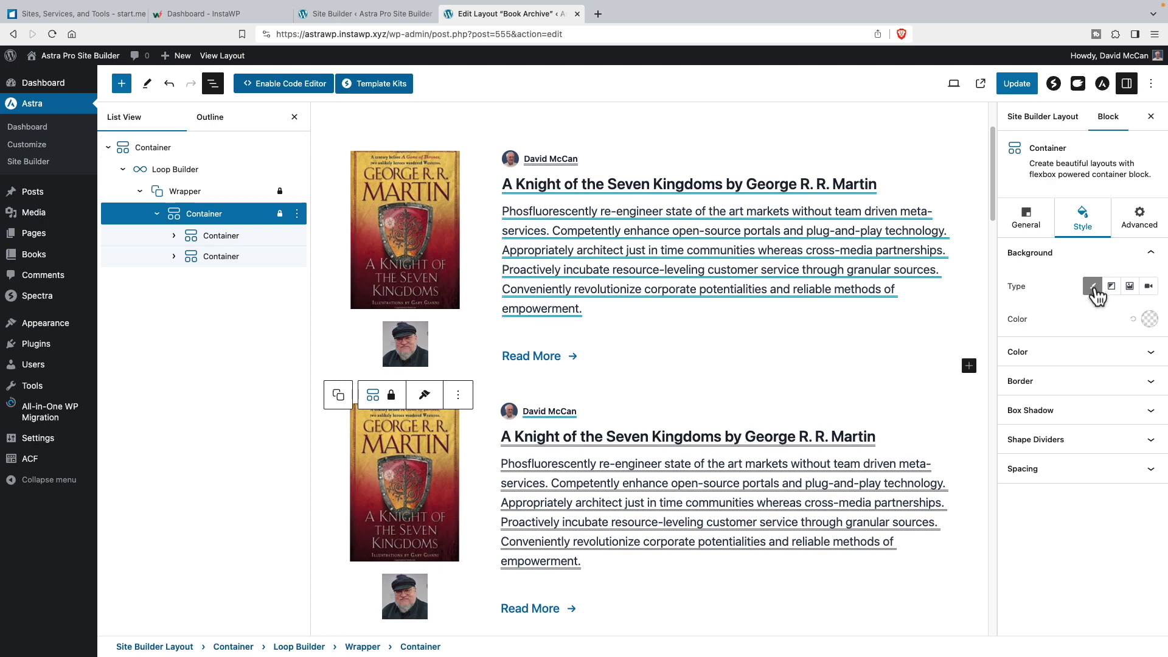
click(1149, 319)
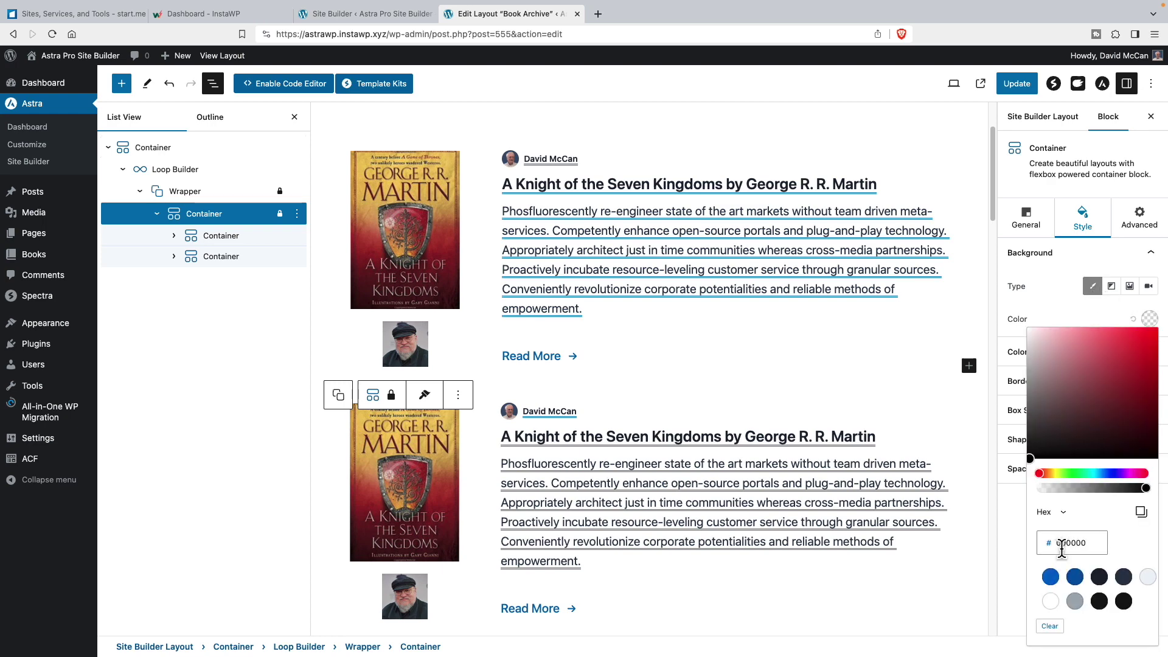
click(1075, 603)
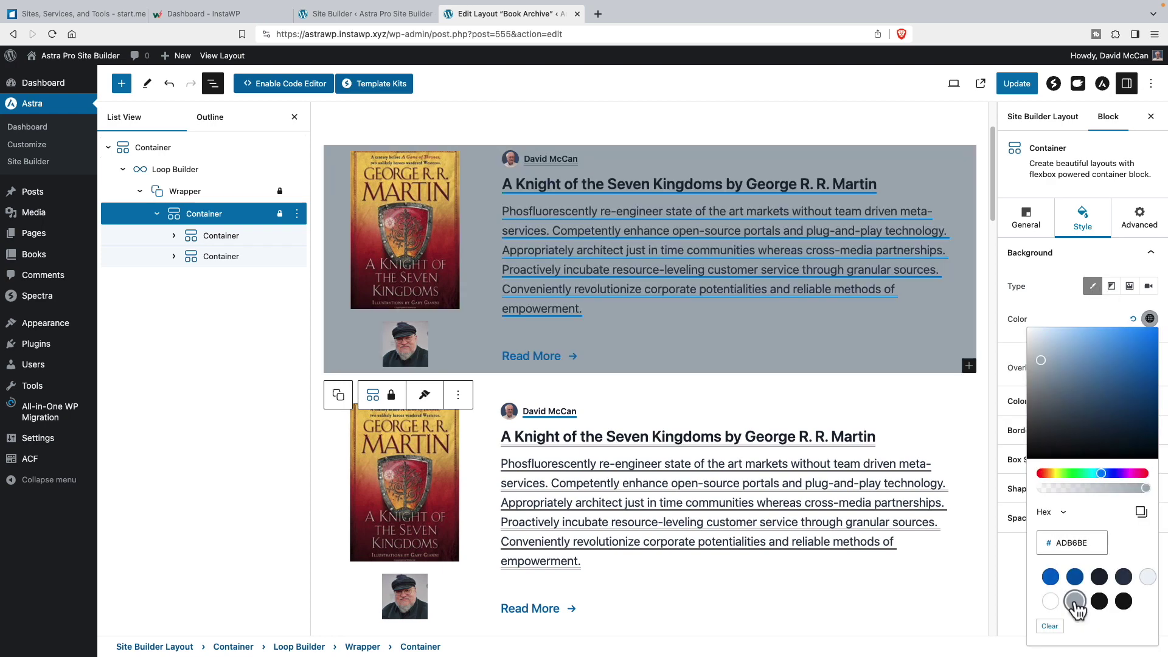
drag(1059, 359, 1031, 333)
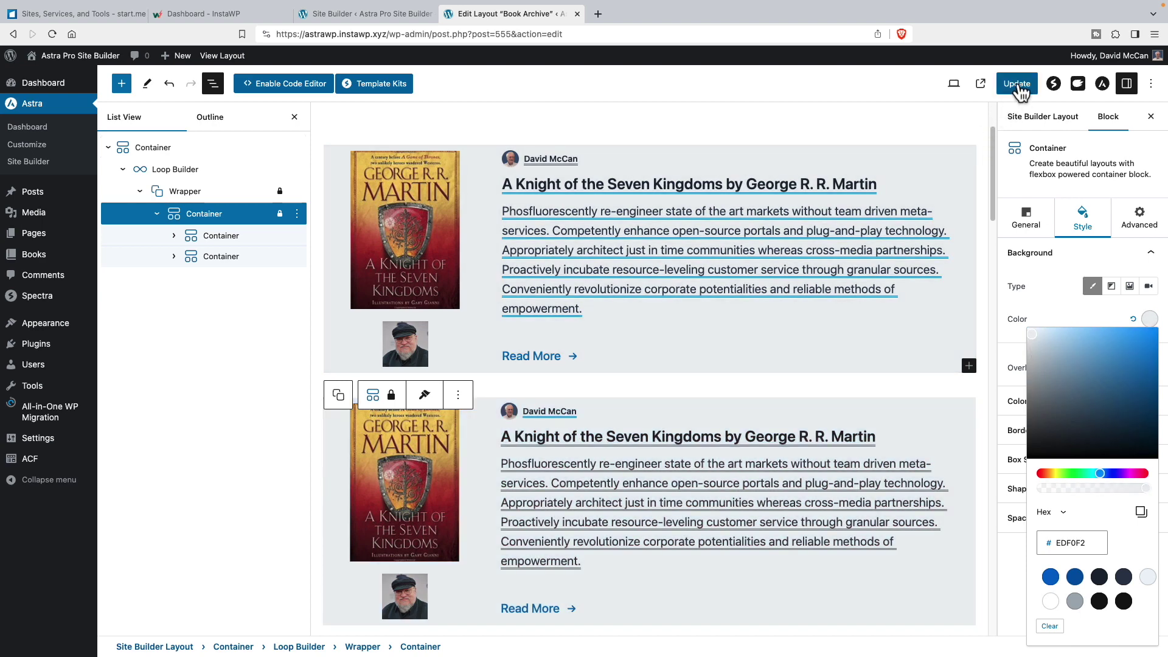
Save the layout, open the site's front end in a new tab and view its Books archive.
click(1017, 87)
click(1017, 88)
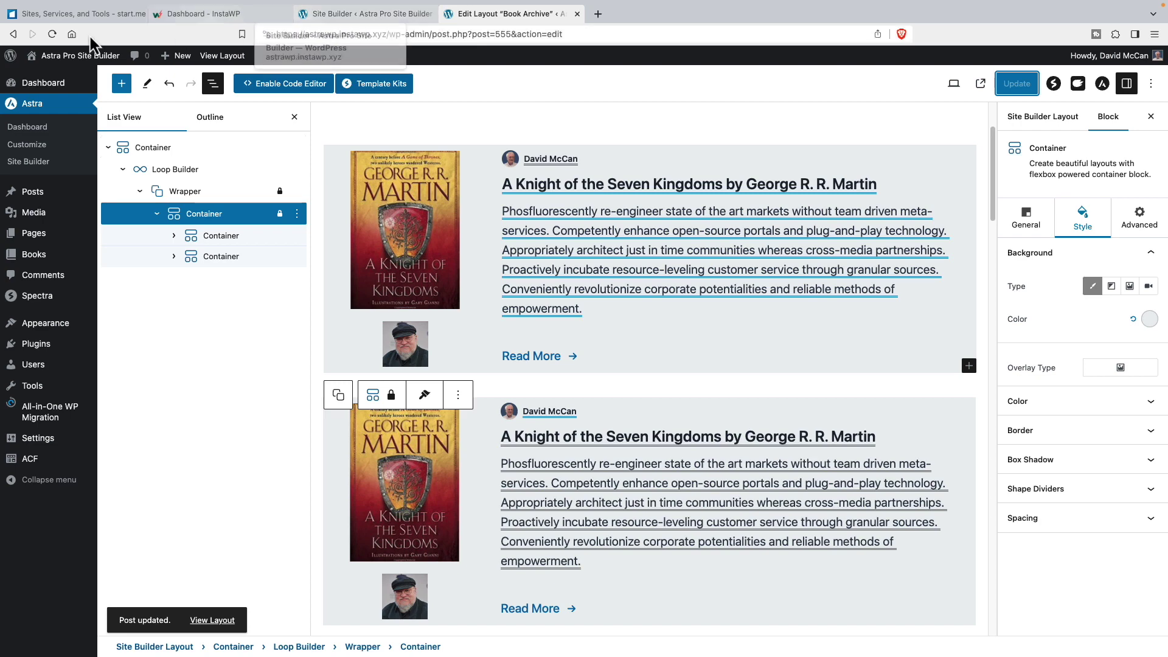
middle_click(46, 75)
click(639, 14)
click(915, 91)
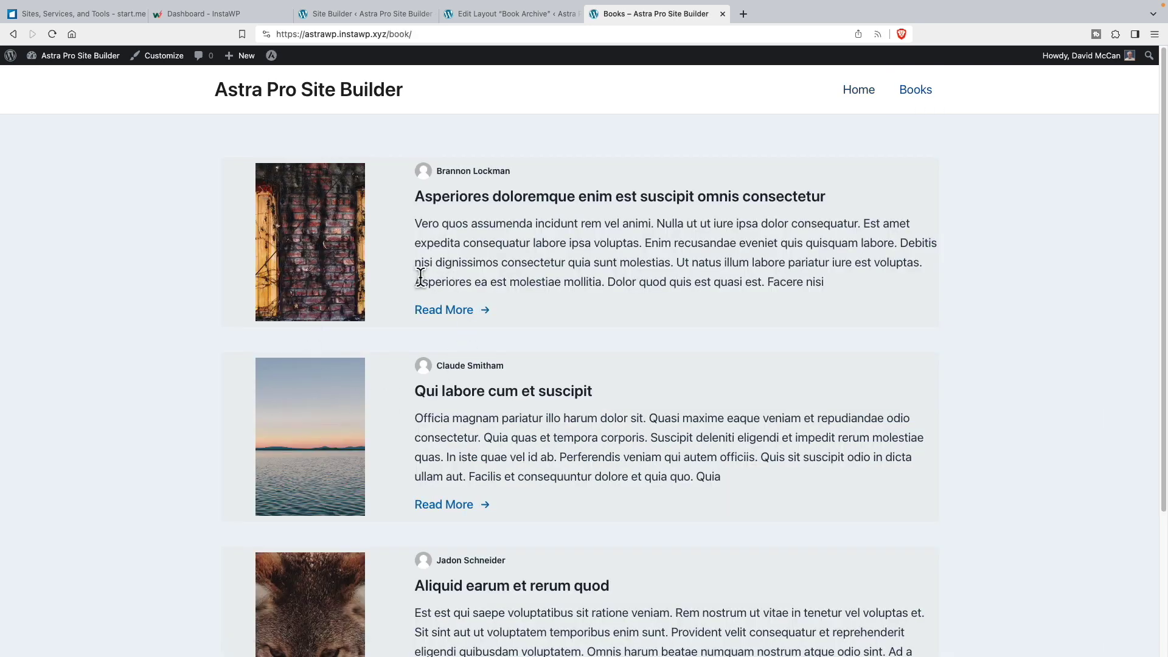
Return to the Book Archive layout editor and set the Loop Builder's post type to Book.
click(355, 14)
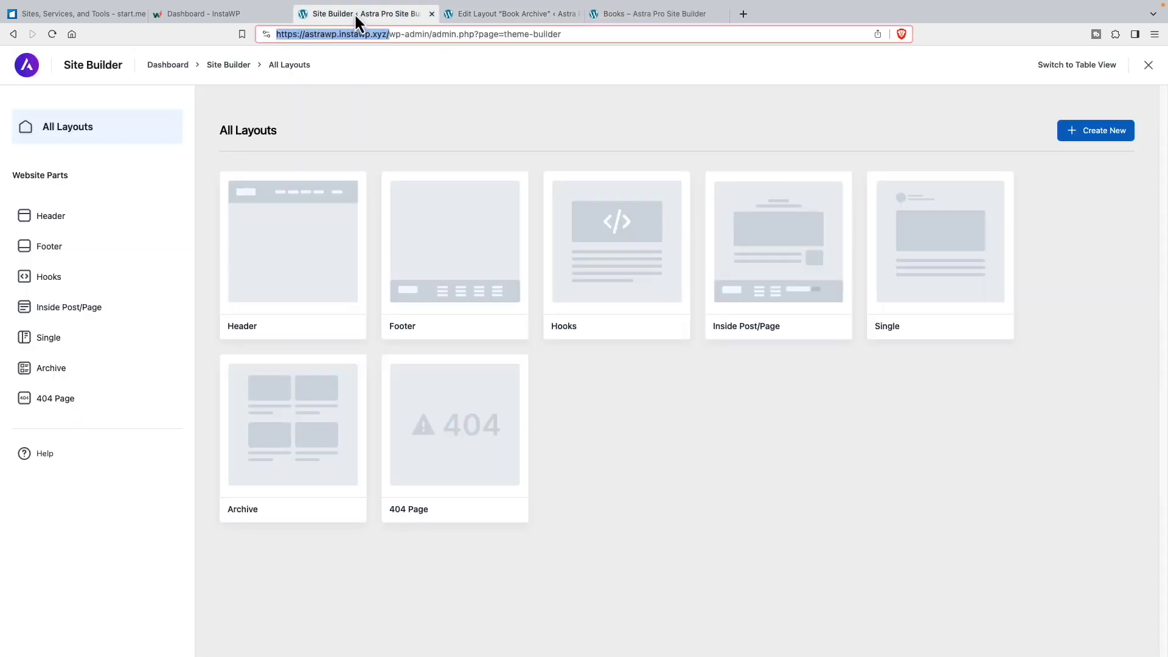
click(483, 13)
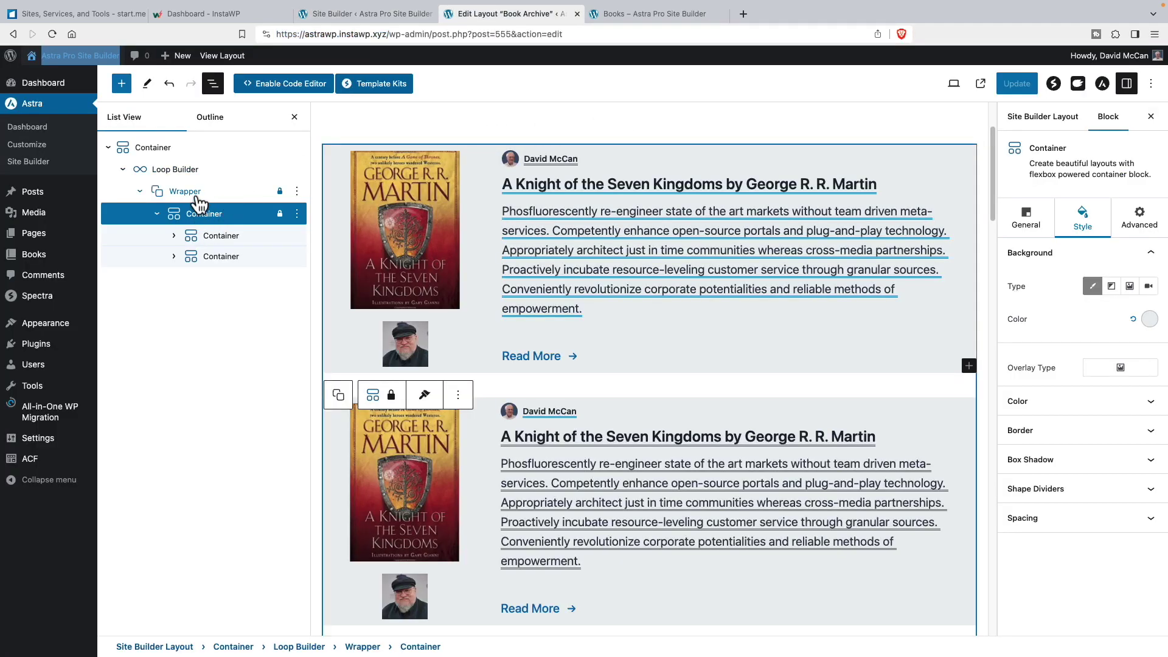
click(178, 176)
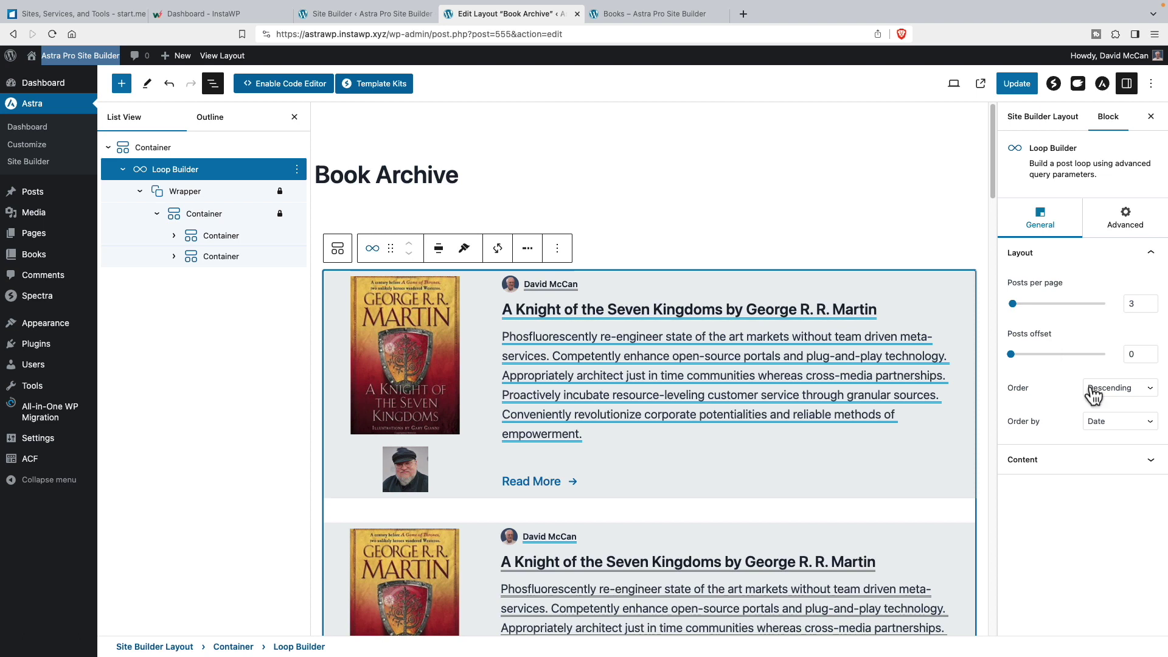
click(1057, 470)
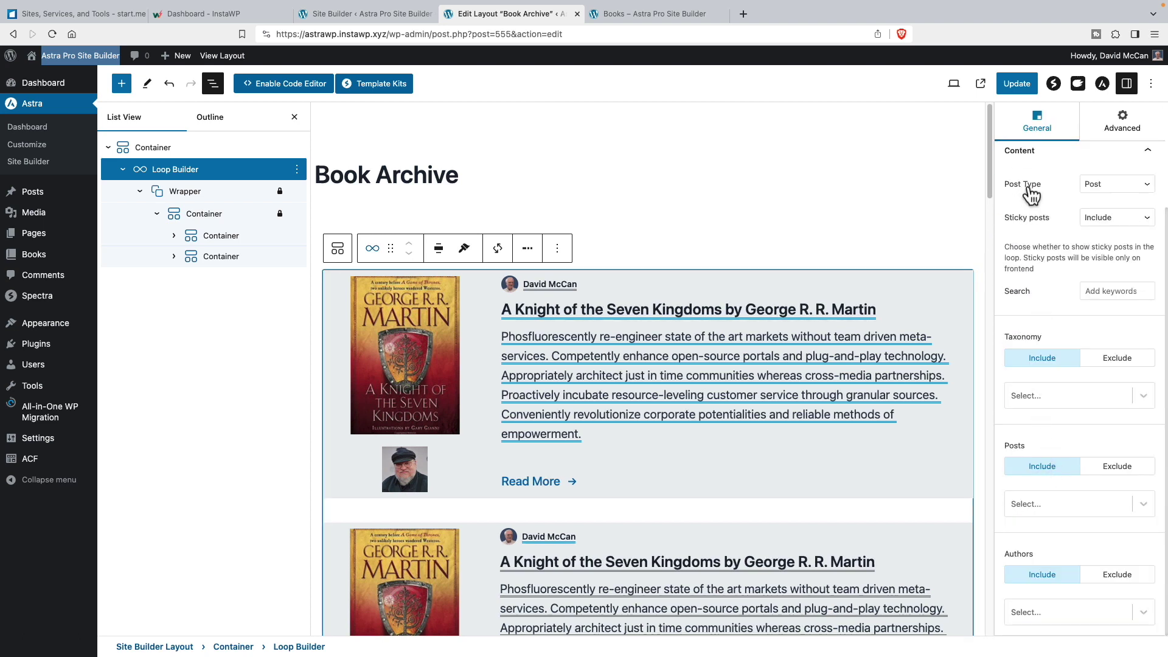
click(1103, 193)
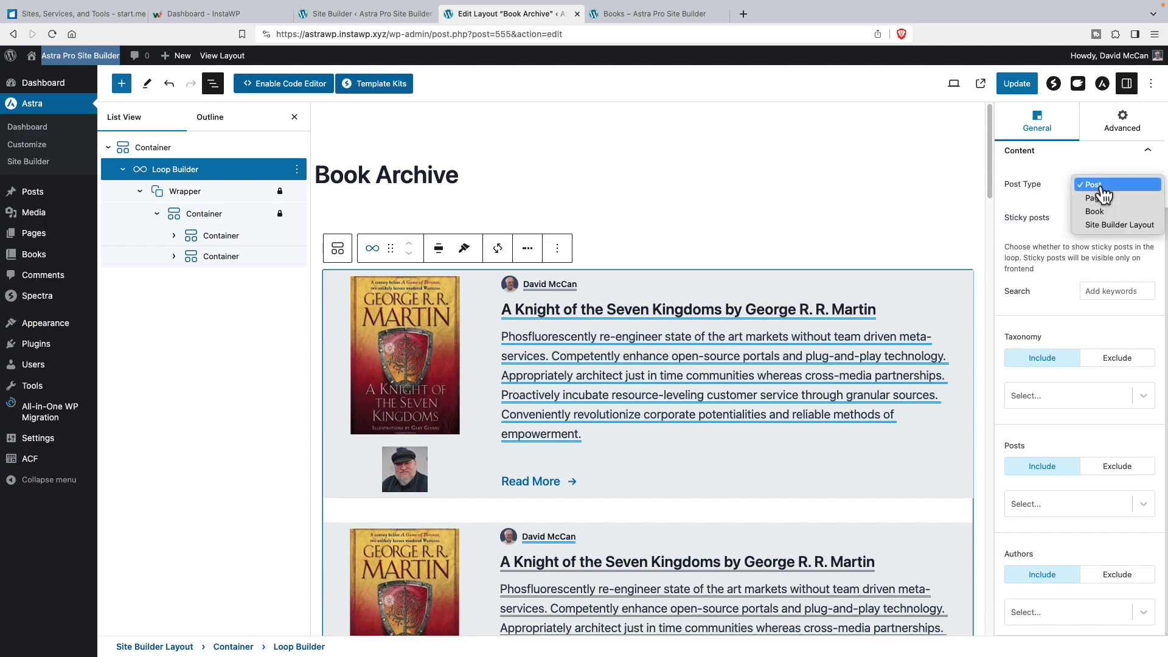
click(1095, 211)
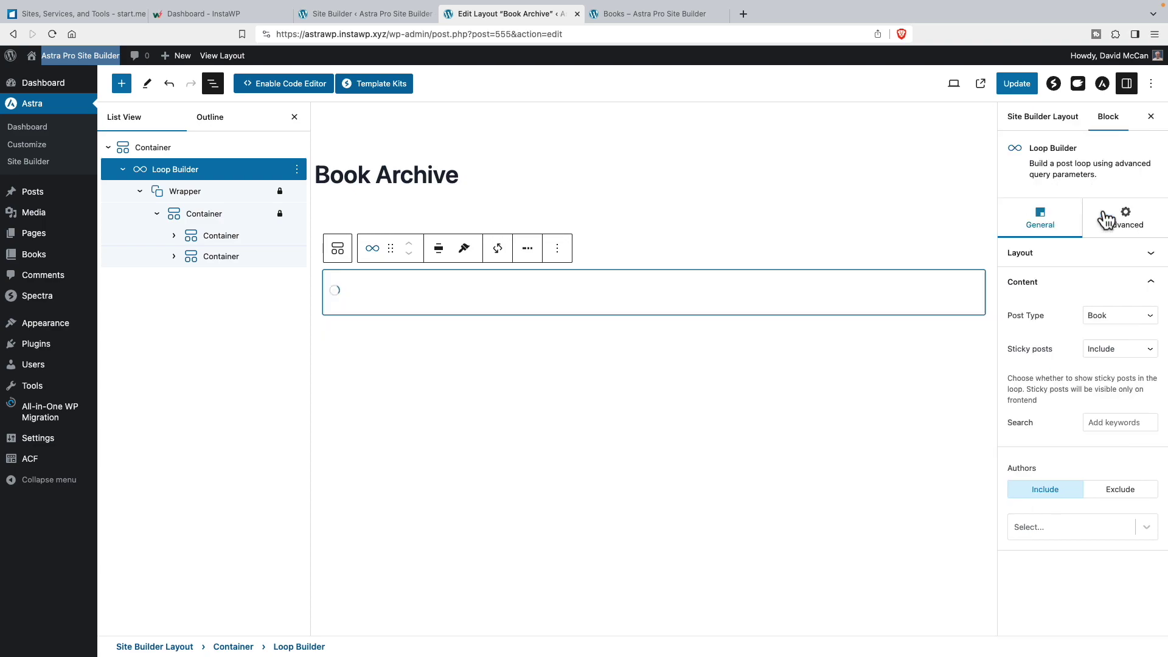
Review the loop's book entries in the editor, down to the end of the list.
scroll(841, 196, down, 2)
scroll(846, 201, down, 1)
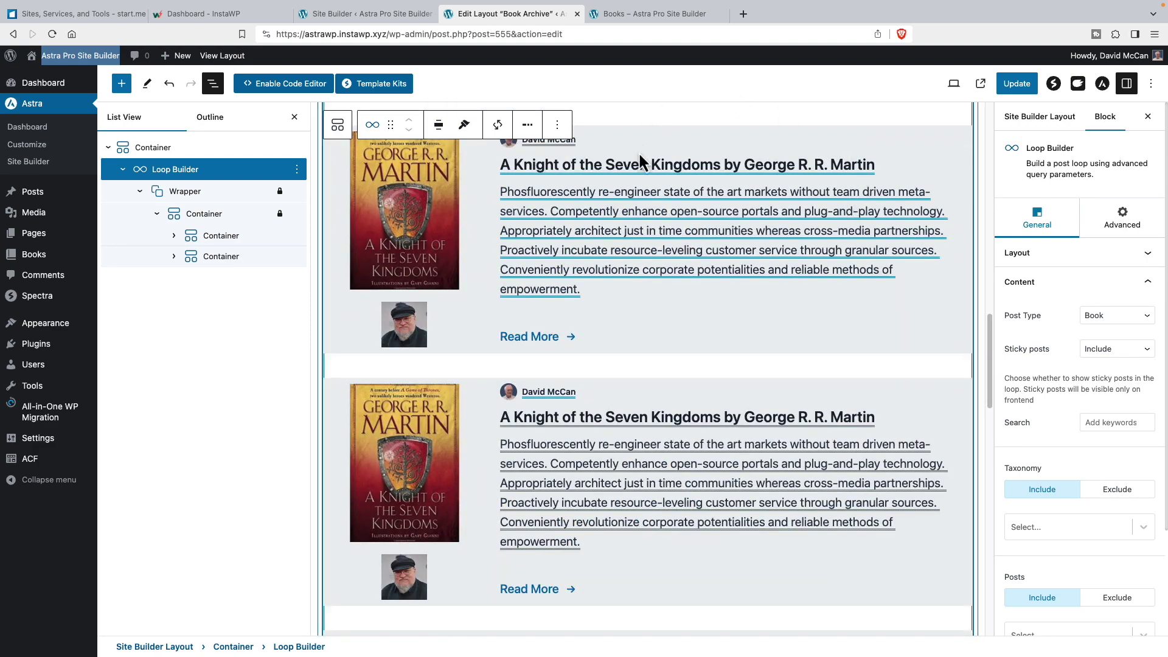
scroll(686, 157, down, 3)
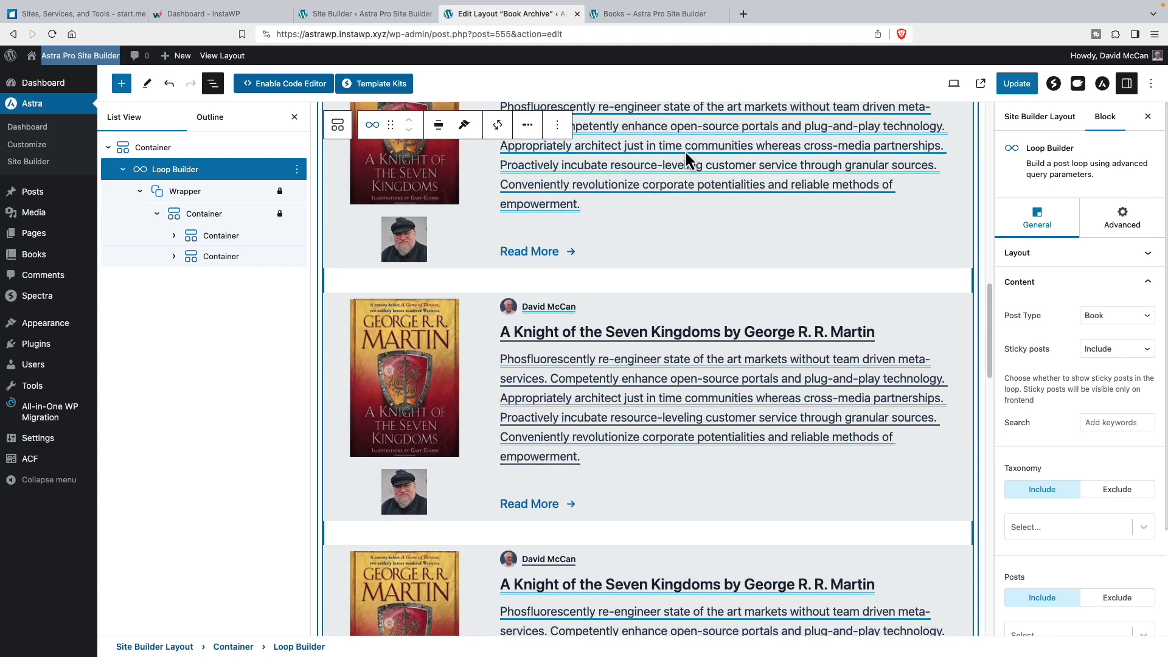
scroll(685, 153, up, 5)
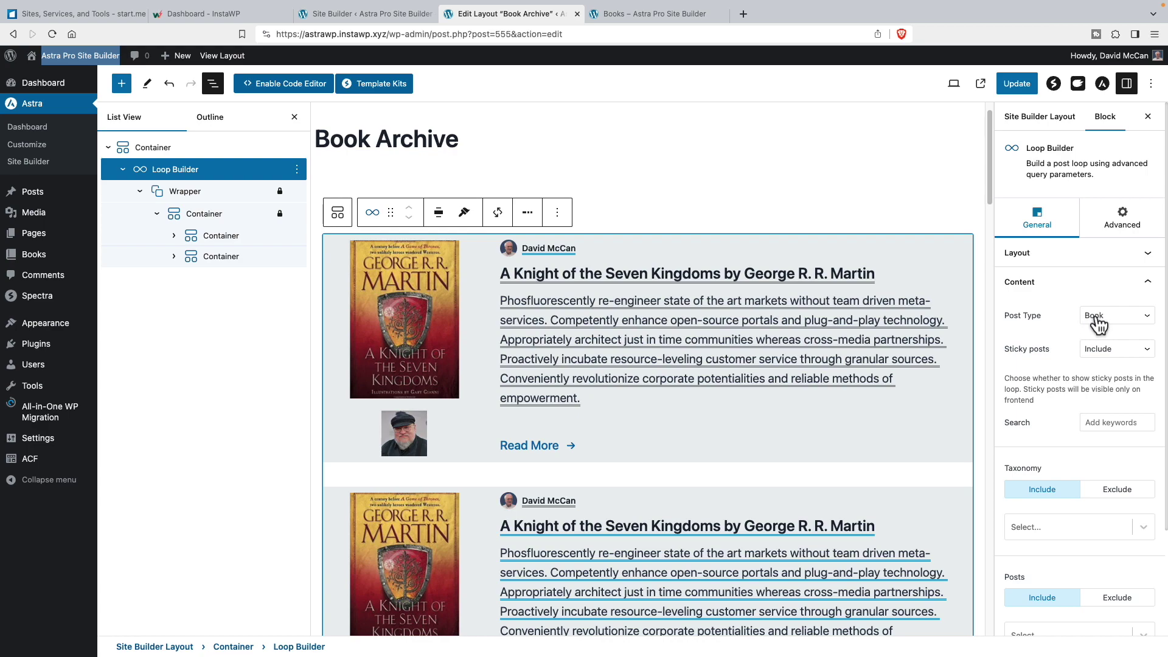
scroll(625, 210, down, 5)
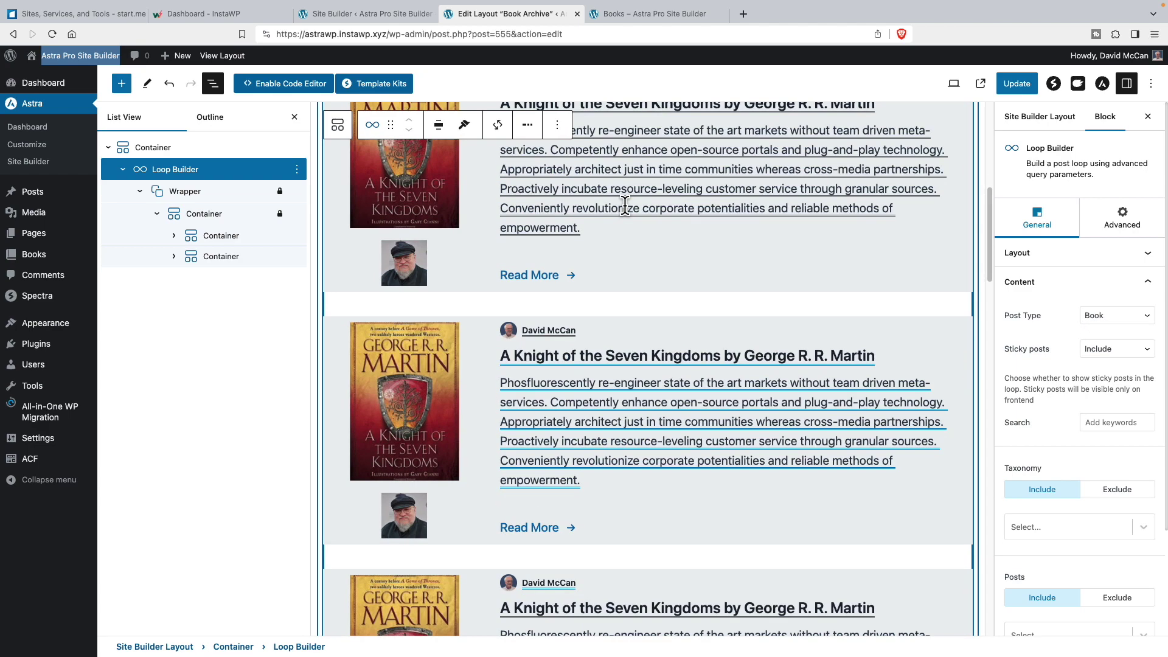
scroll(625, 207, down, 5)
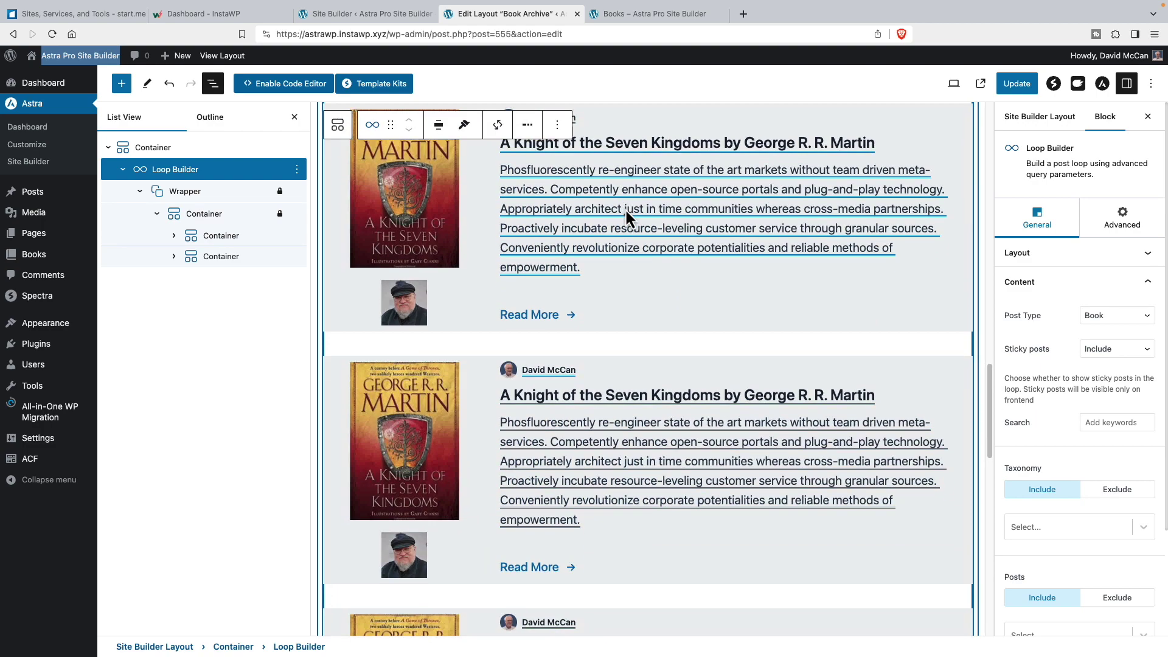
scroll(625, 210, down, 5)
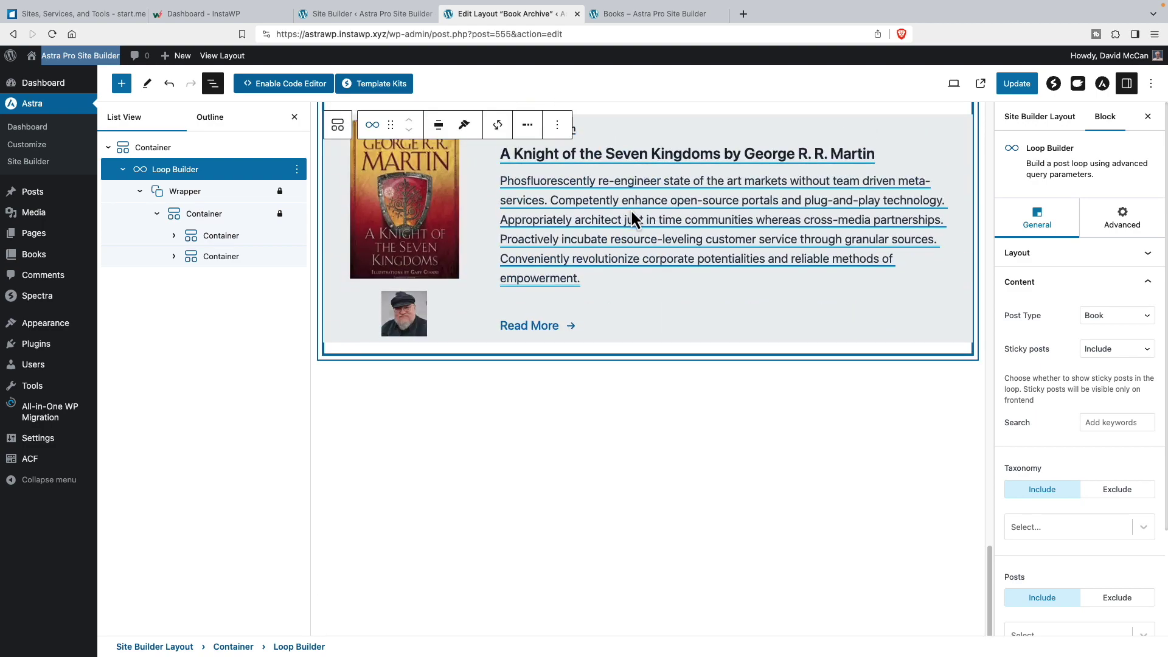
Add pagination buttons below the Loop Builder's entries and save the Book Archive layout.
scroll(632, 218, up, 2)
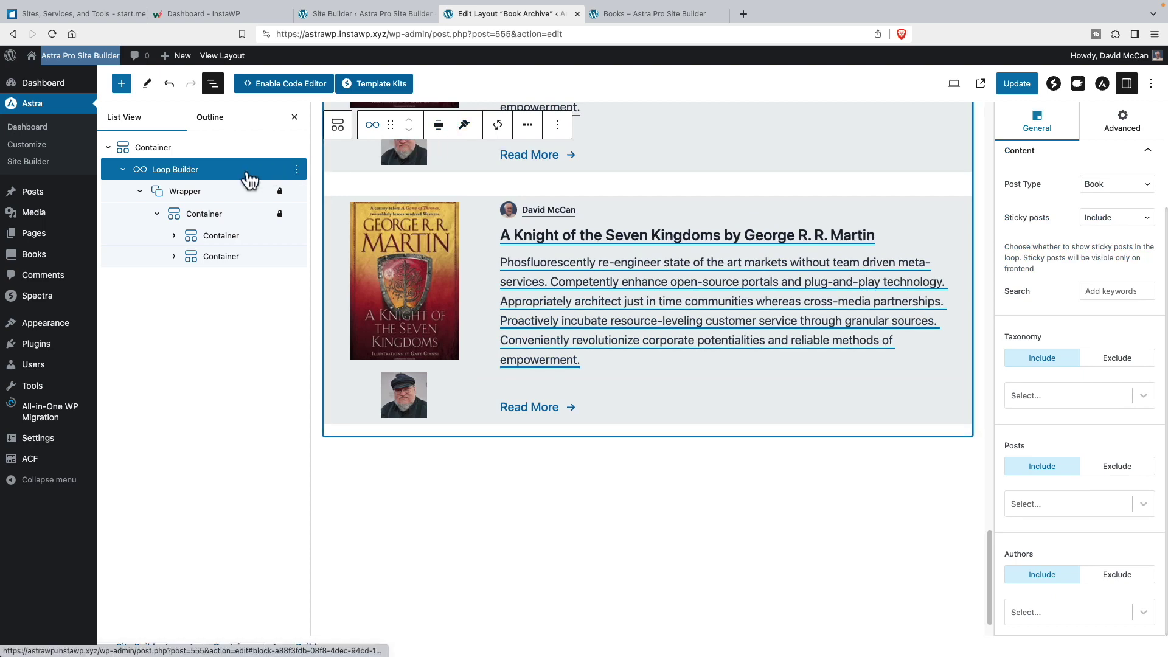
click(528, 125)
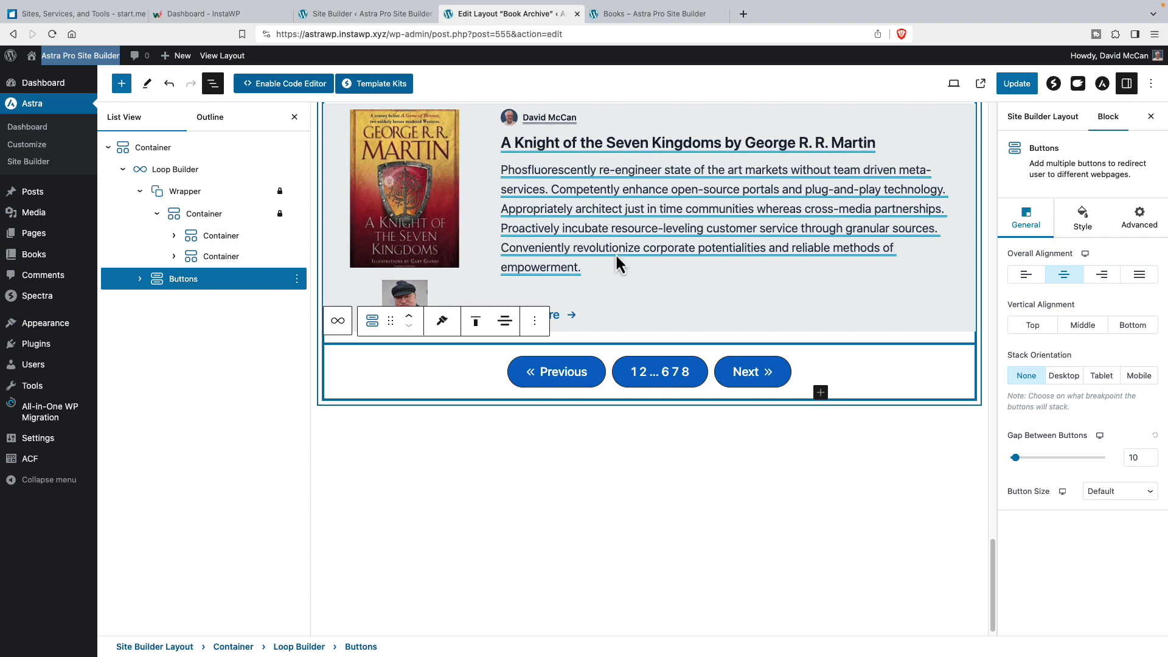
click(1007, 89)
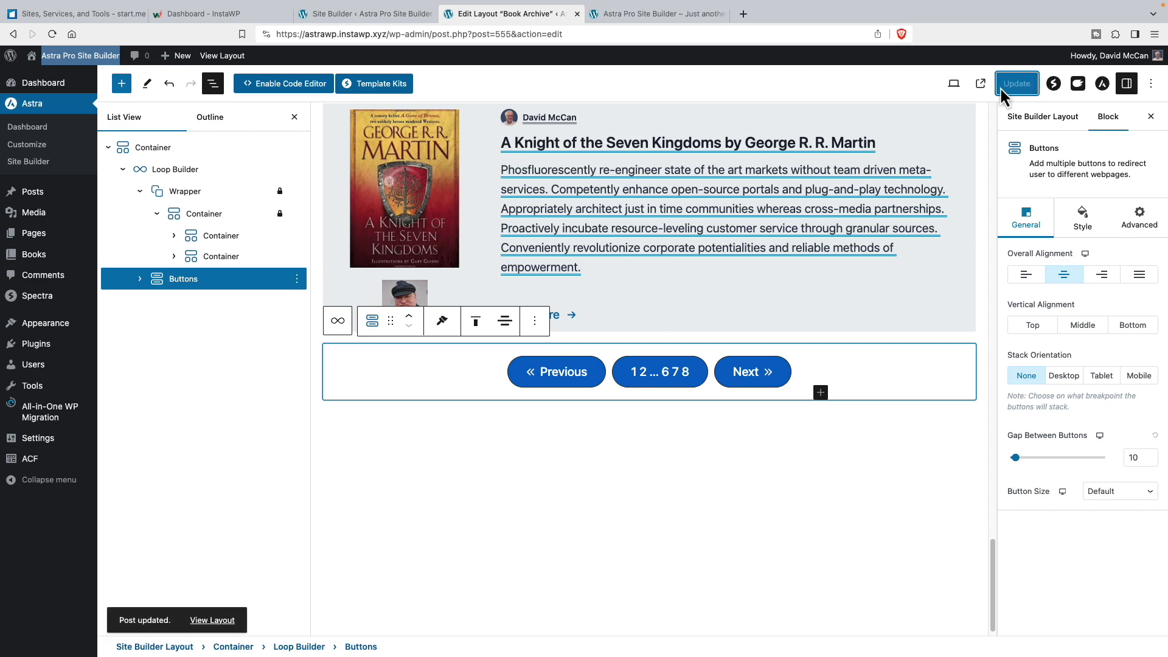
View the Books archive on the site's front end down to its pagination and go to the second page of books.
click(647, 17)
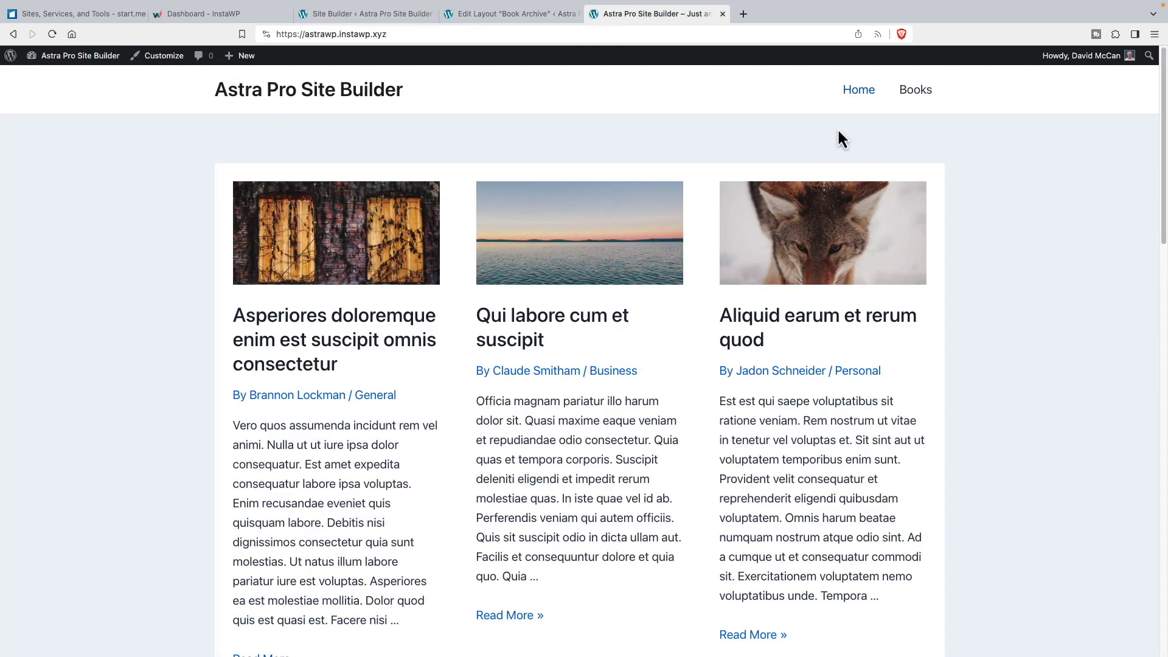
click(918, 91)
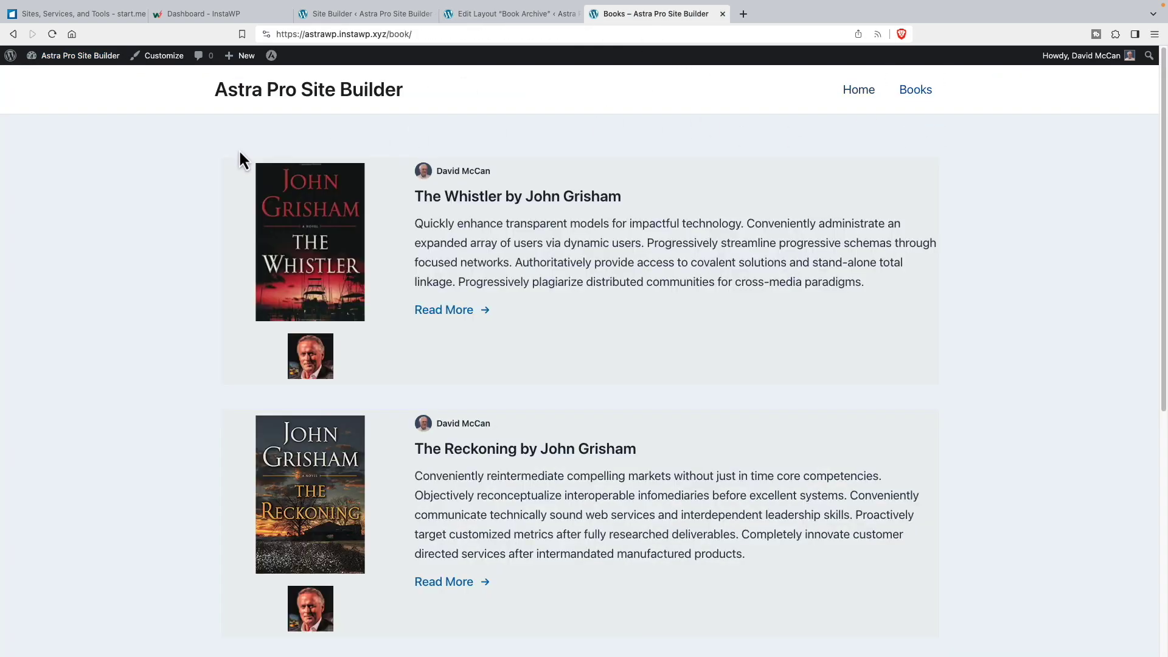
scroll(239, 164, down, 5)
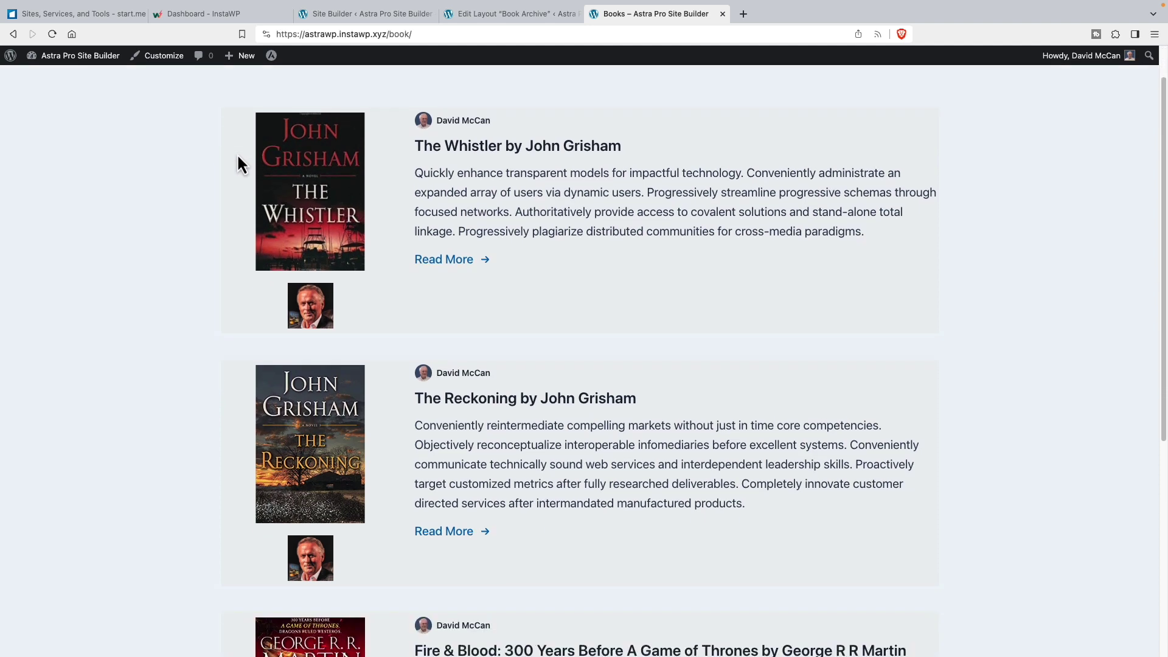
scroll(238, 164, down, 2)
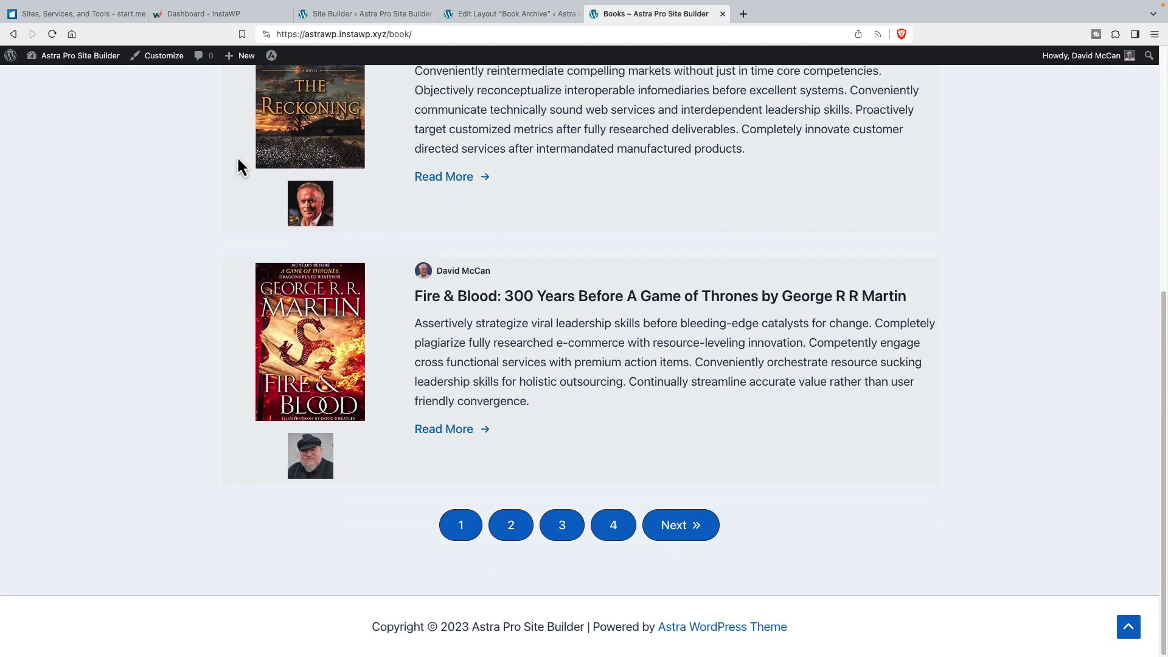
click(685, 526)
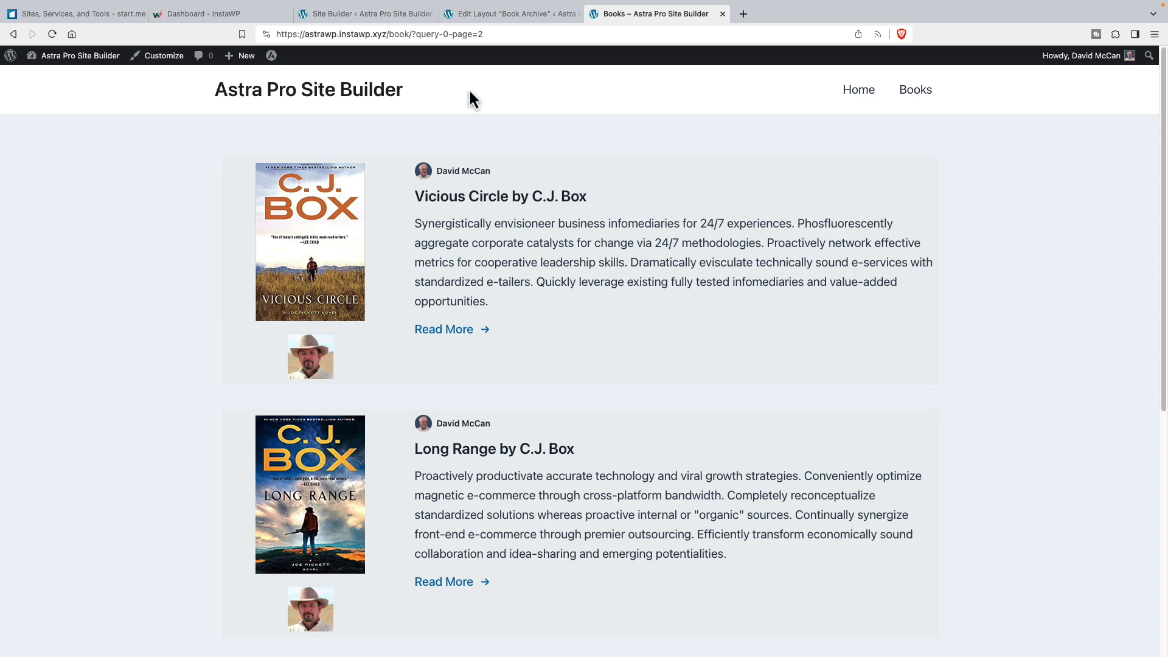
Return from the front end to the Site Builder and create a new layout of the Single type.
click(480, 11)
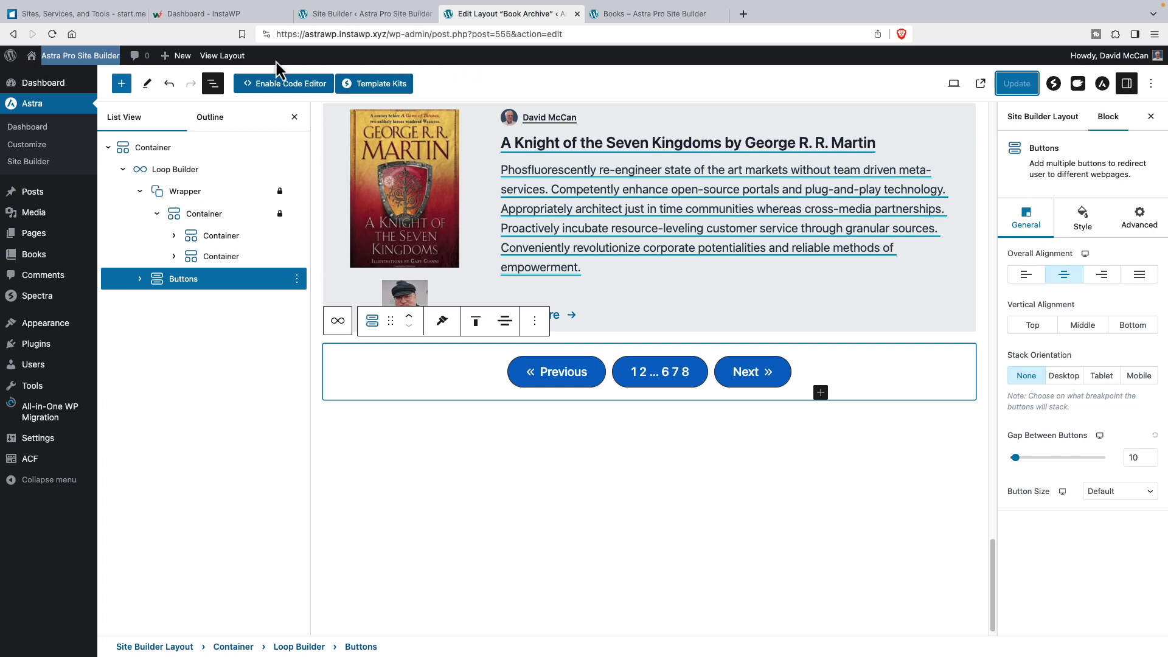
click(40, 167)
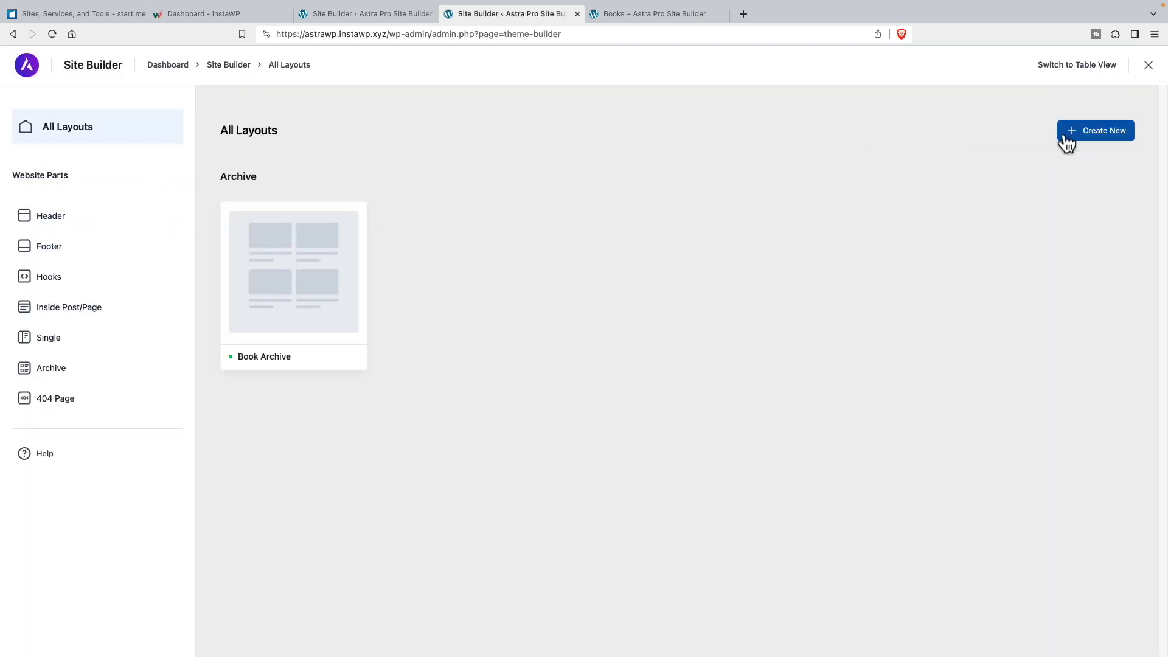
click(1087, 139)
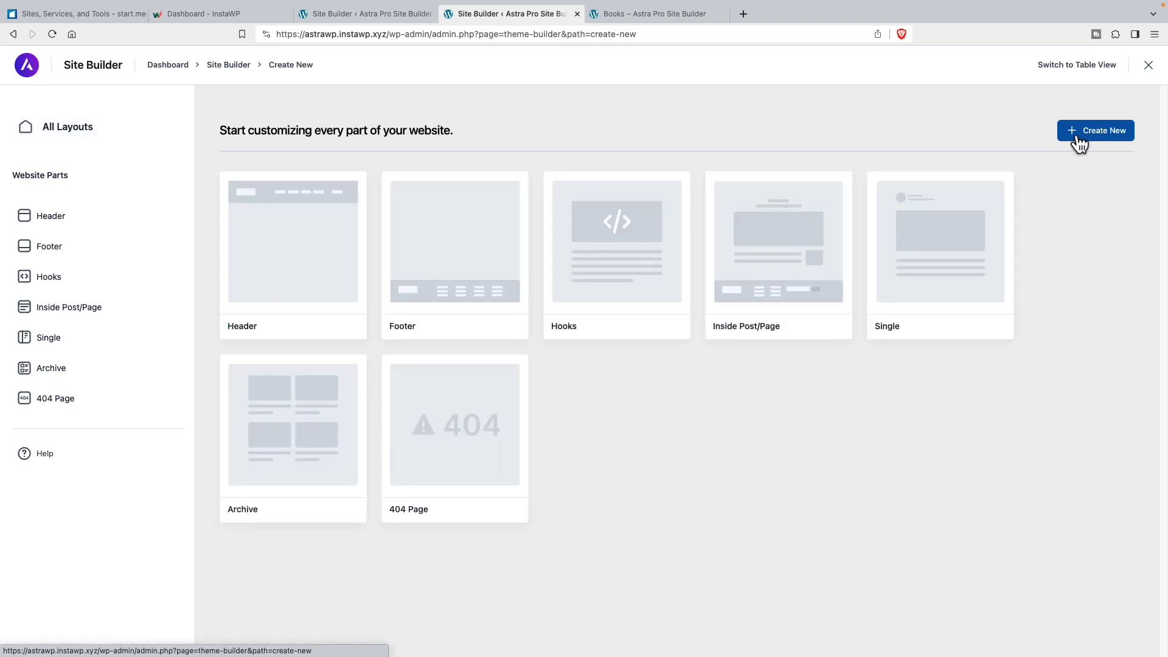
mouse_move(943, 223)
click(944, 248)
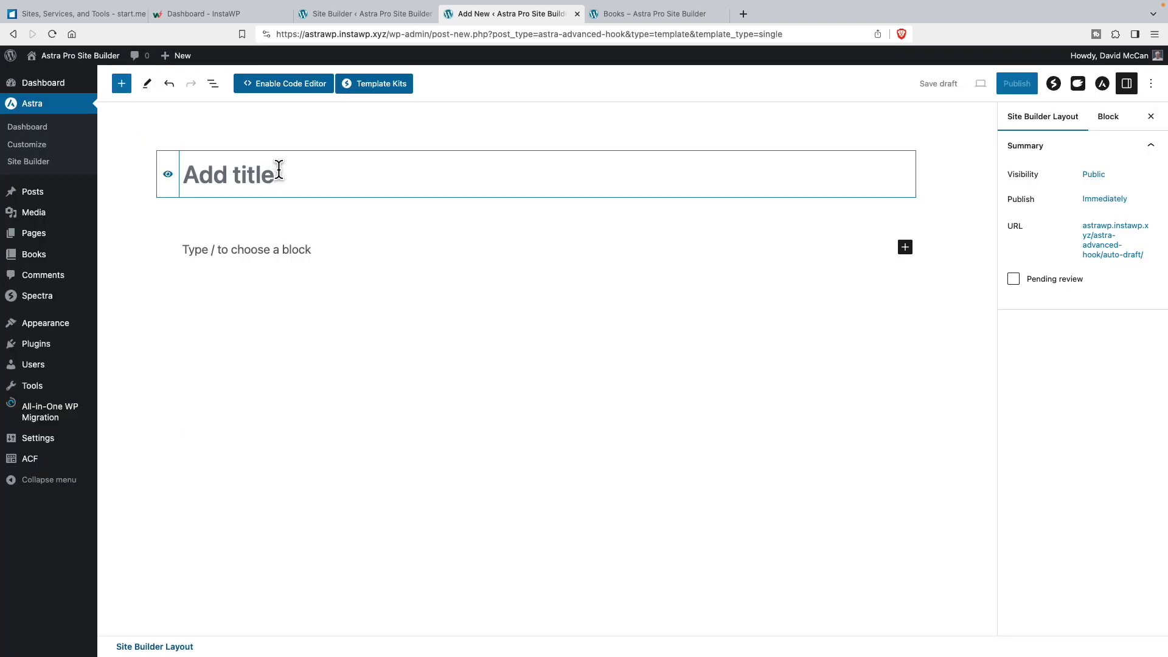
Title the new layout "Book Single" and publish it.
text(Book Single)
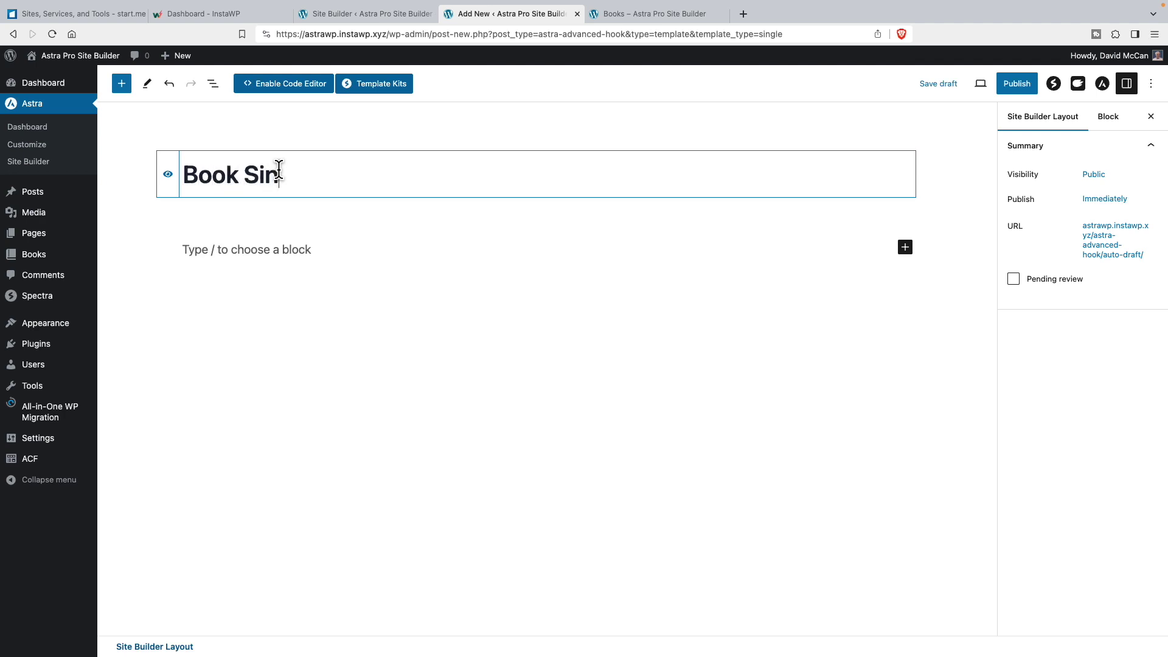
click(1015, 88)
click(1045, 86)
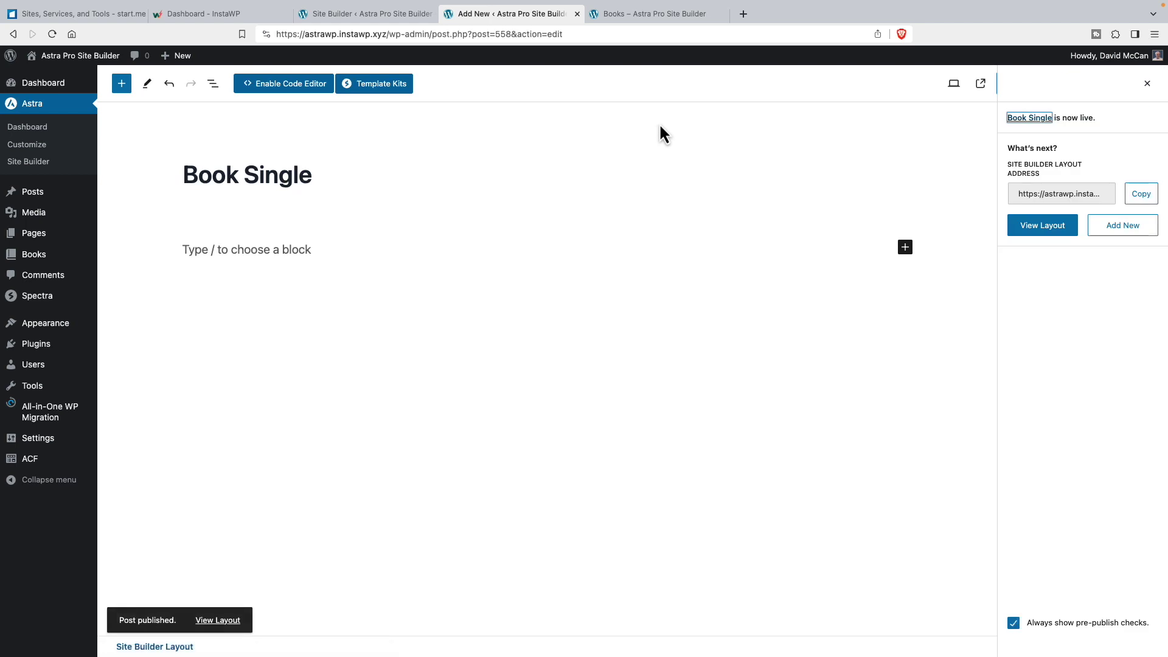
Insert a Container block with a two-column layout, a narrow column beside a wide one.
click(320, 250)
text(/con)
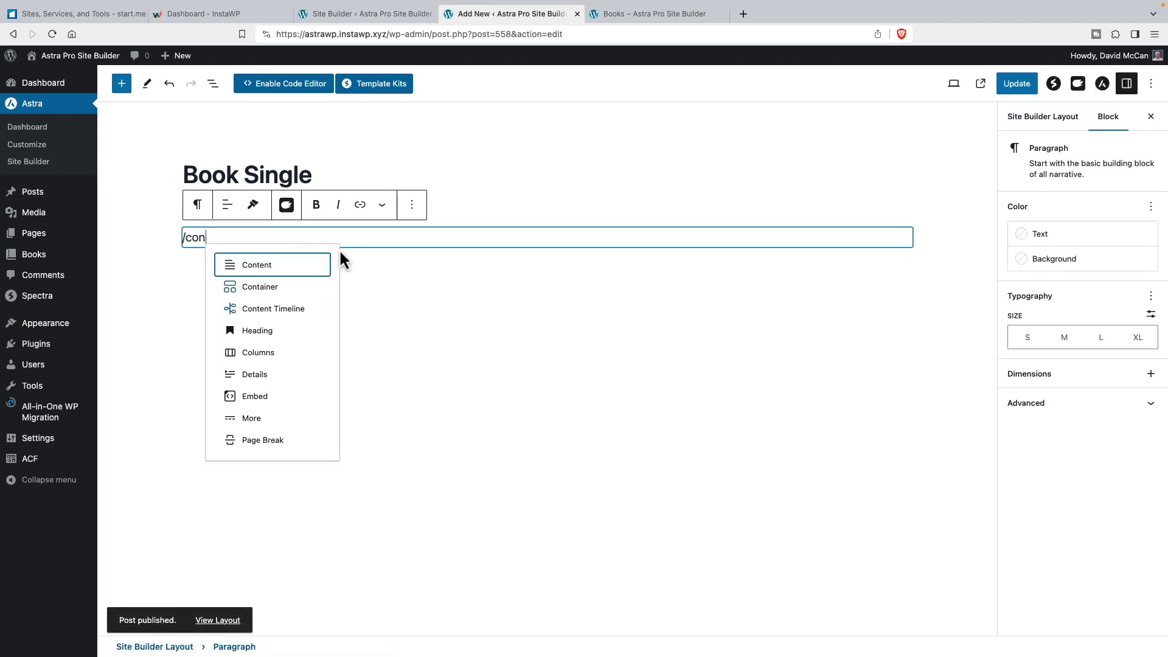
click(276, 290)
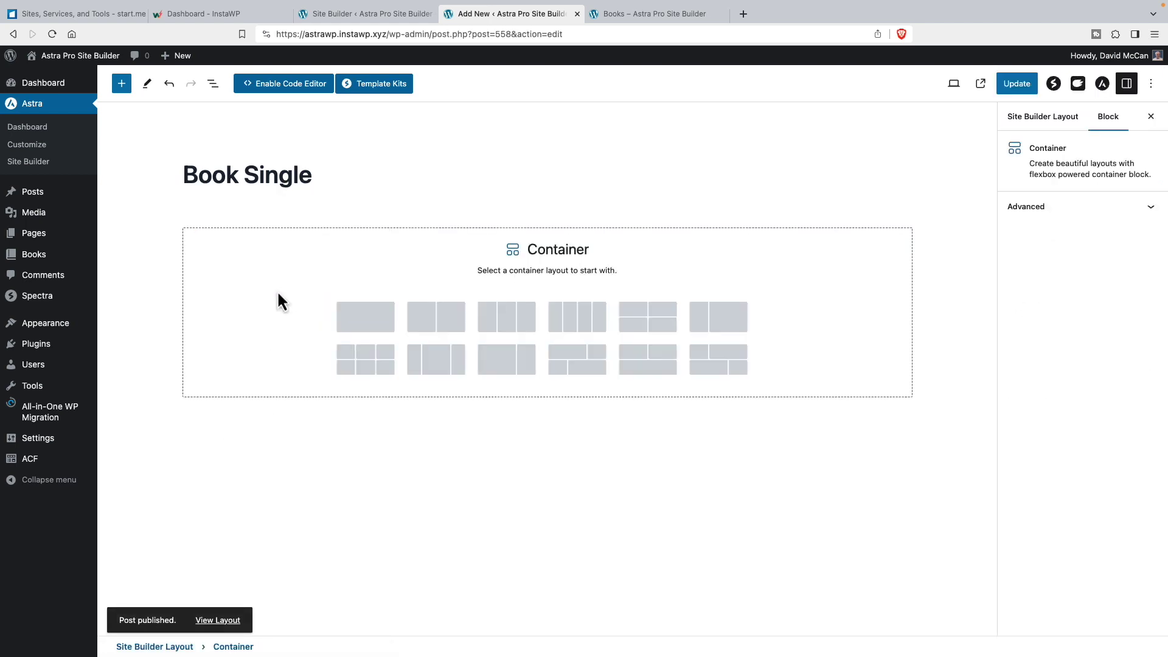
click(719, 324)
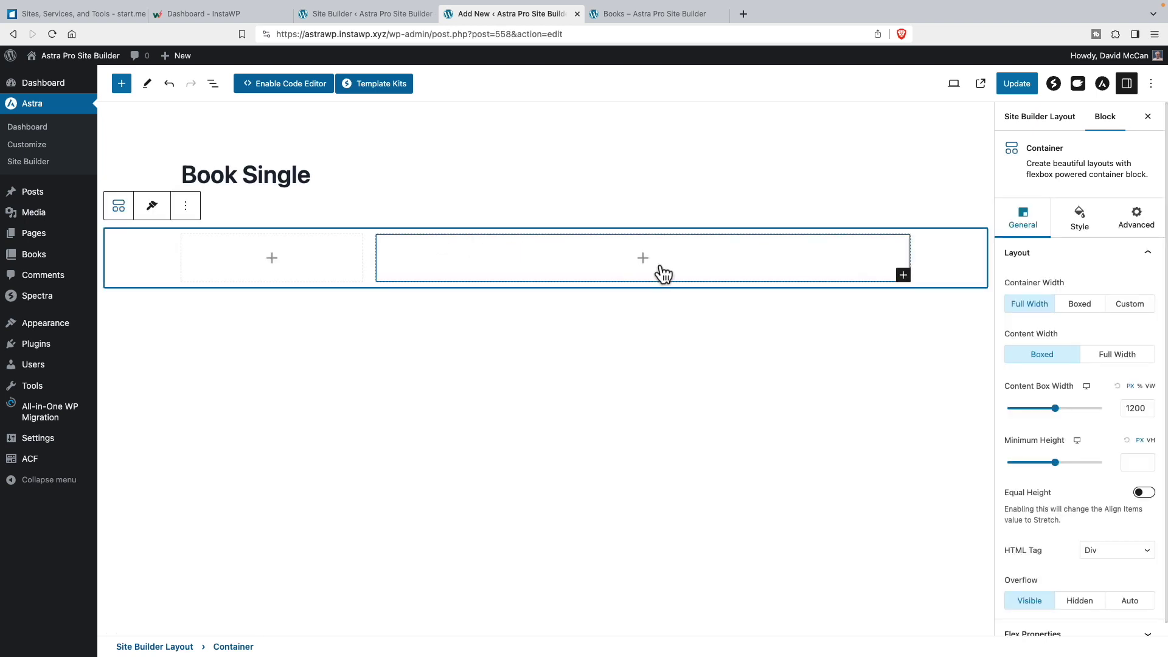
Unlink the outer container's margins and set its top and bottom margins to 60 px.
click(1082, 220)
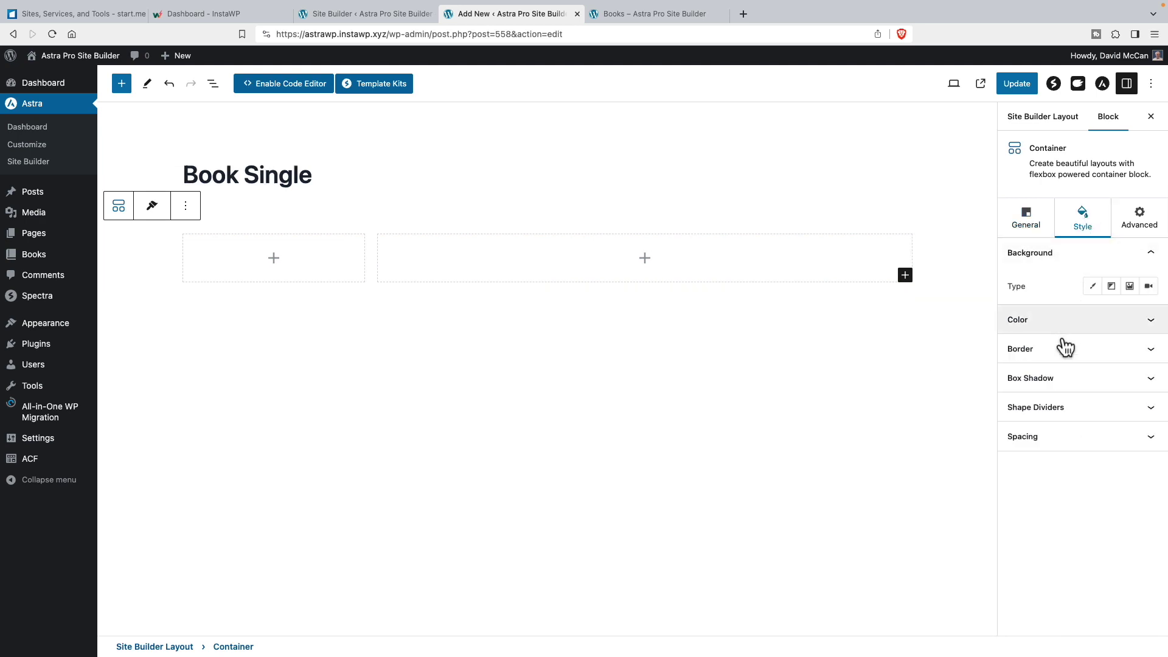
click(1064, 440)
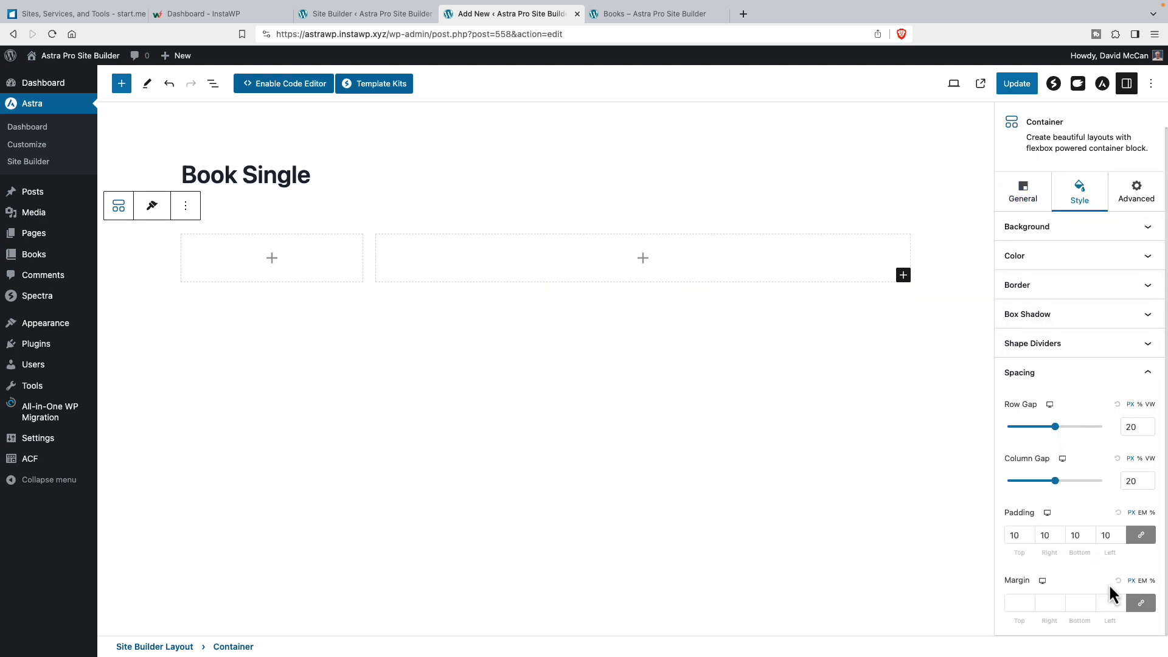
click(1133, 603)
text(60)
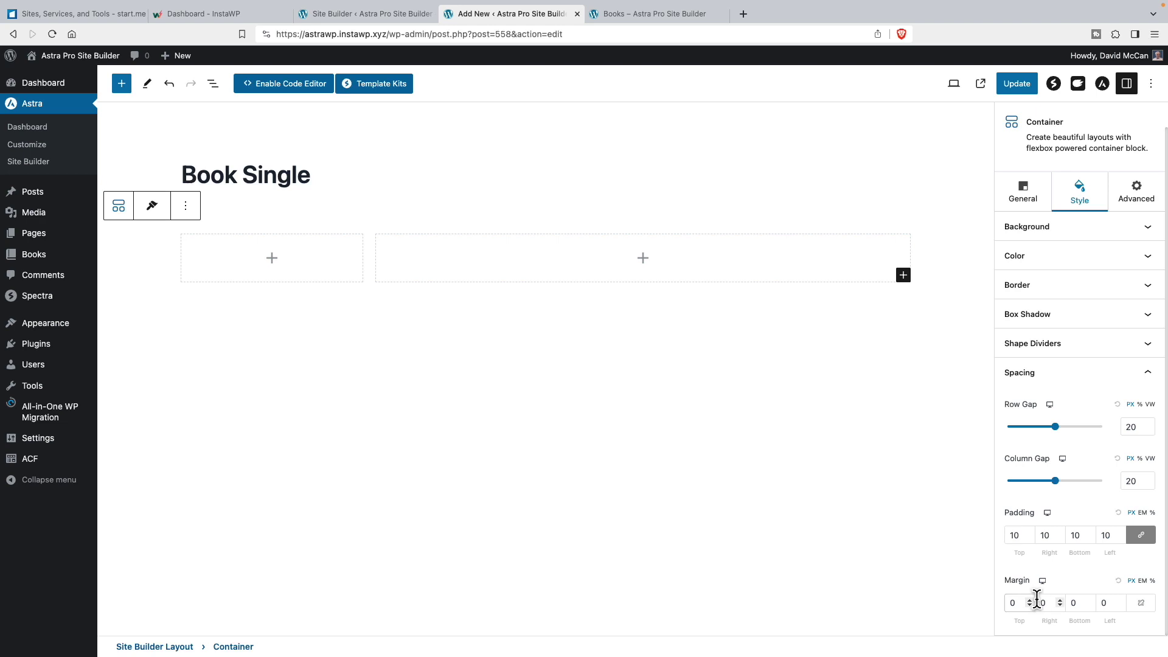
click(1068, 603)
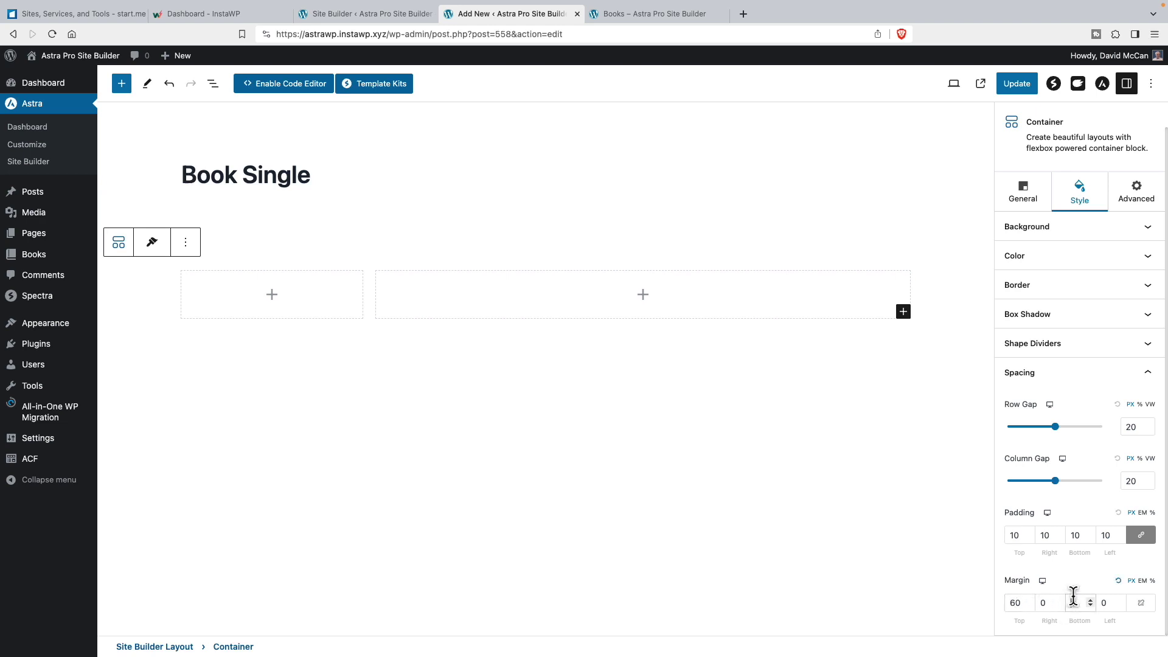
text(60)
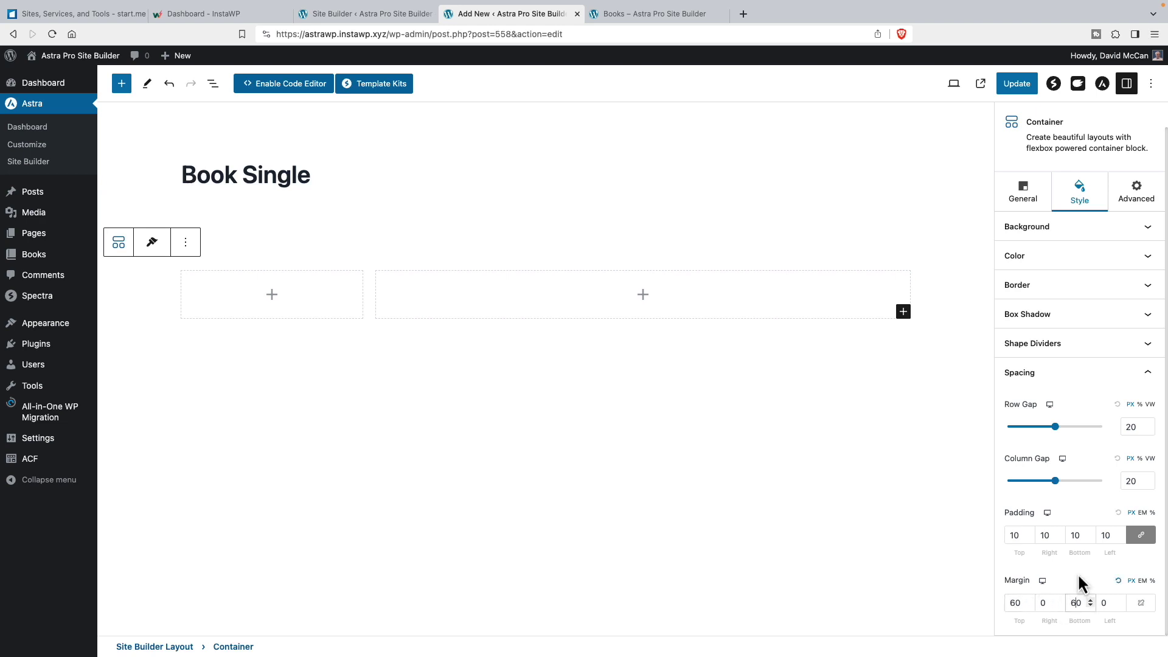
Insert an Image block in the narrow column, source it dynamically from the current post's Featured Image, and save the layout.
click(274, 298)
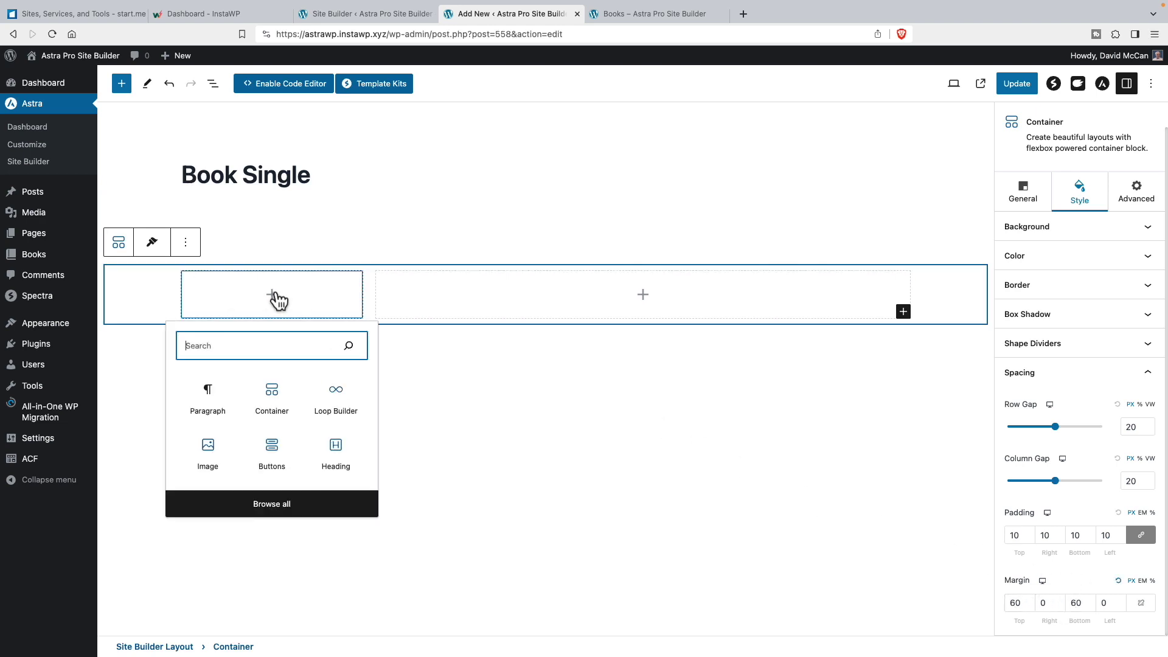
click(208, 450)
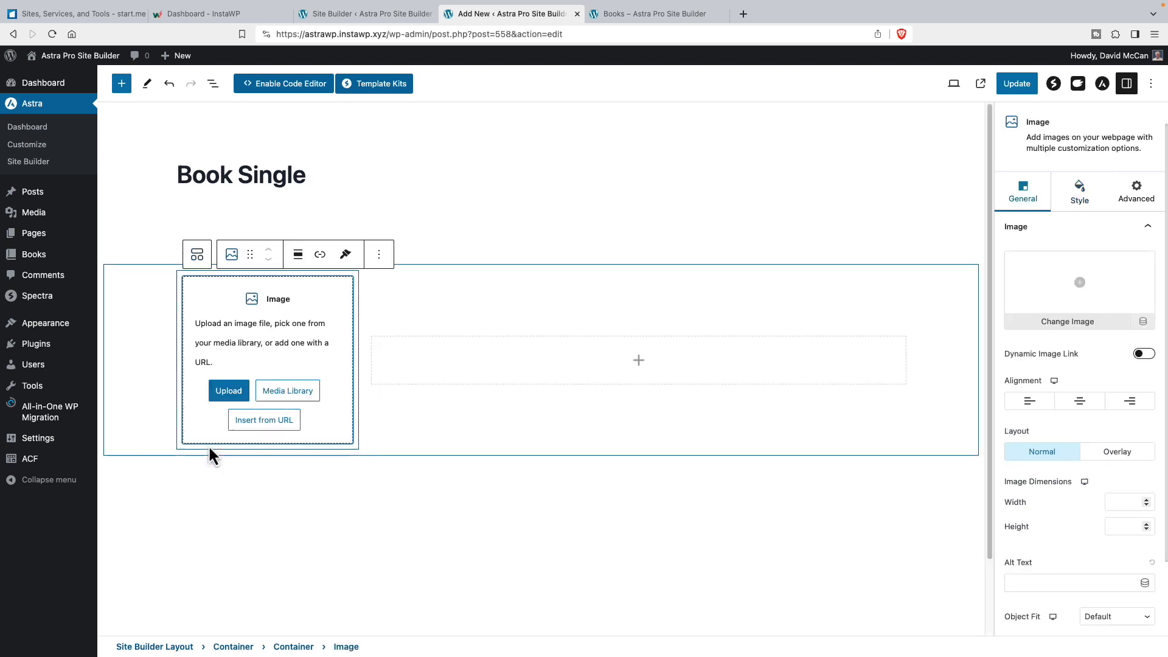
click(1143, 323)
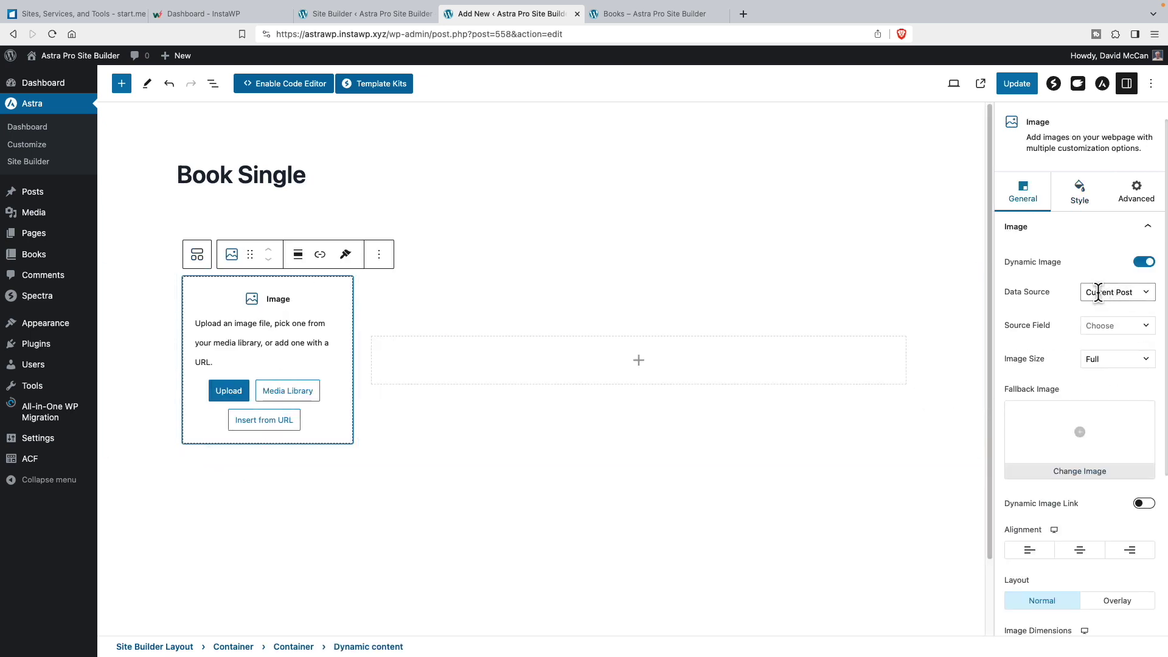
click(1117, 325)
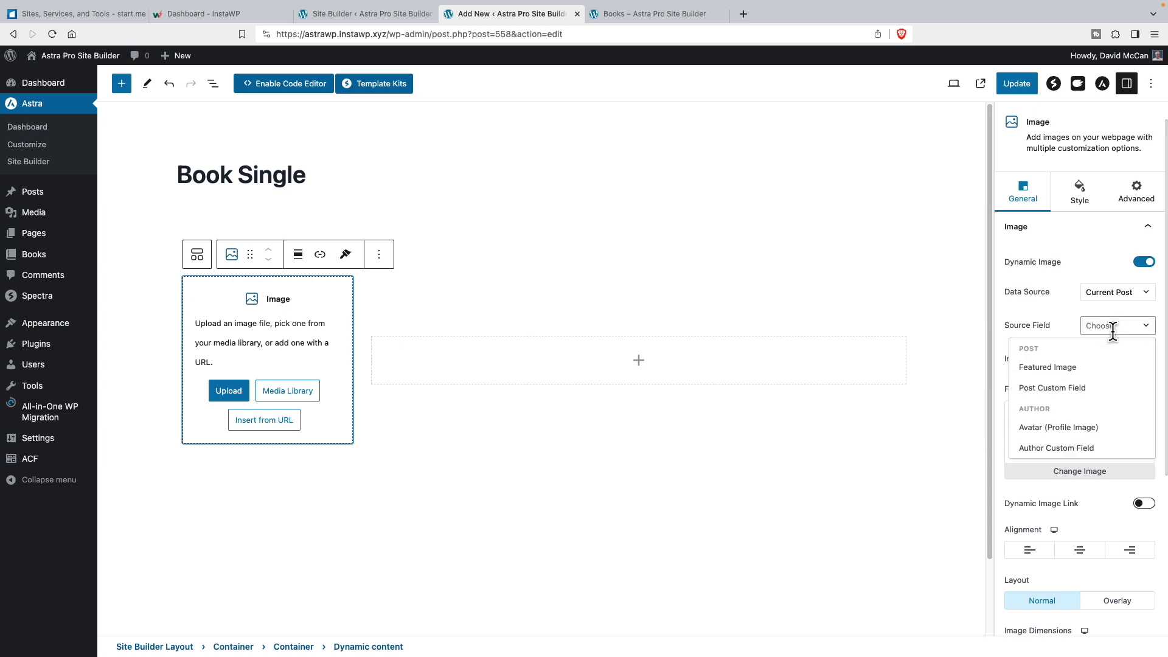
click(1075, 368)
scroll(1075, 377, down, 5)
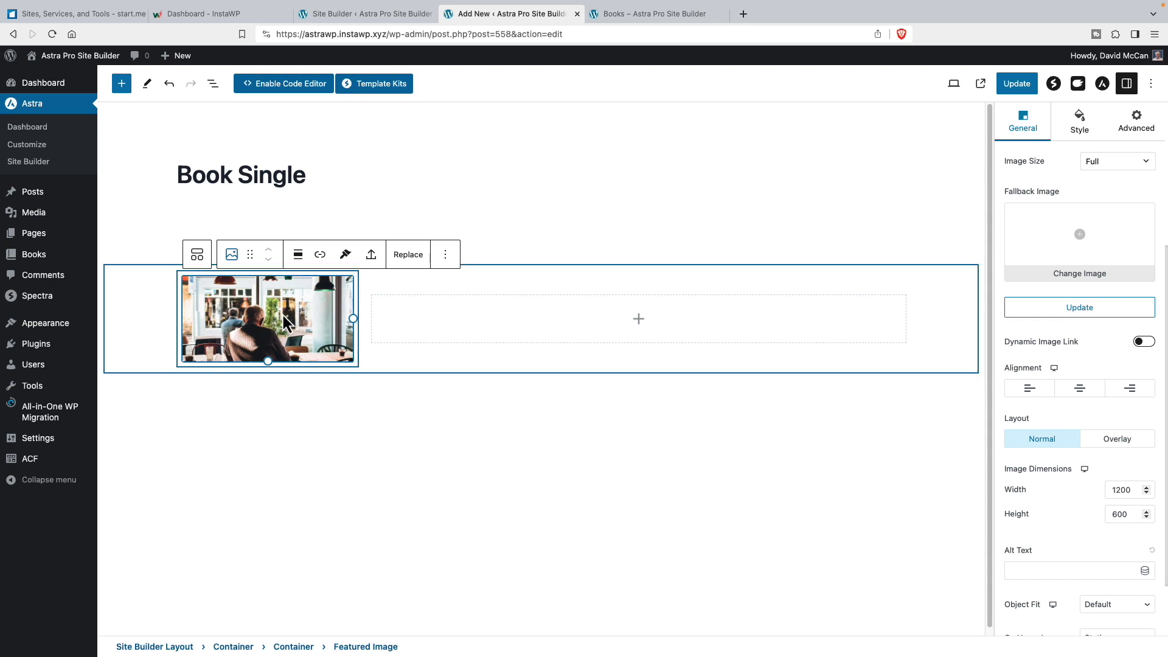
click(1012, 85)
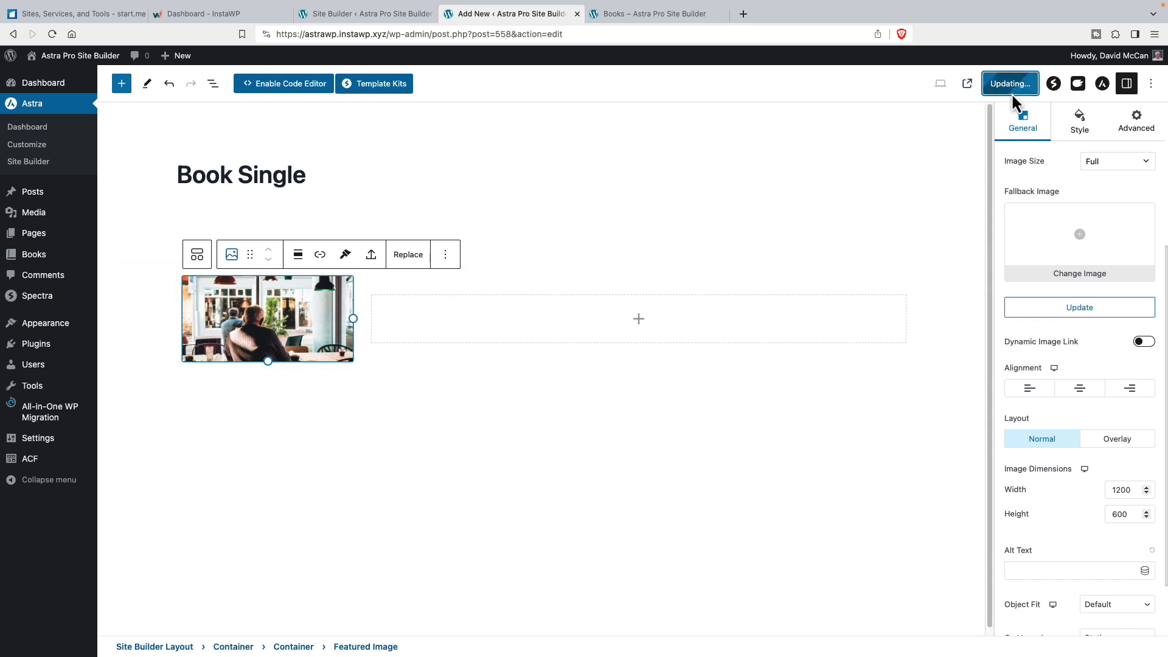
Set the layout's display condition to show on All Books.
click(1103, 85)
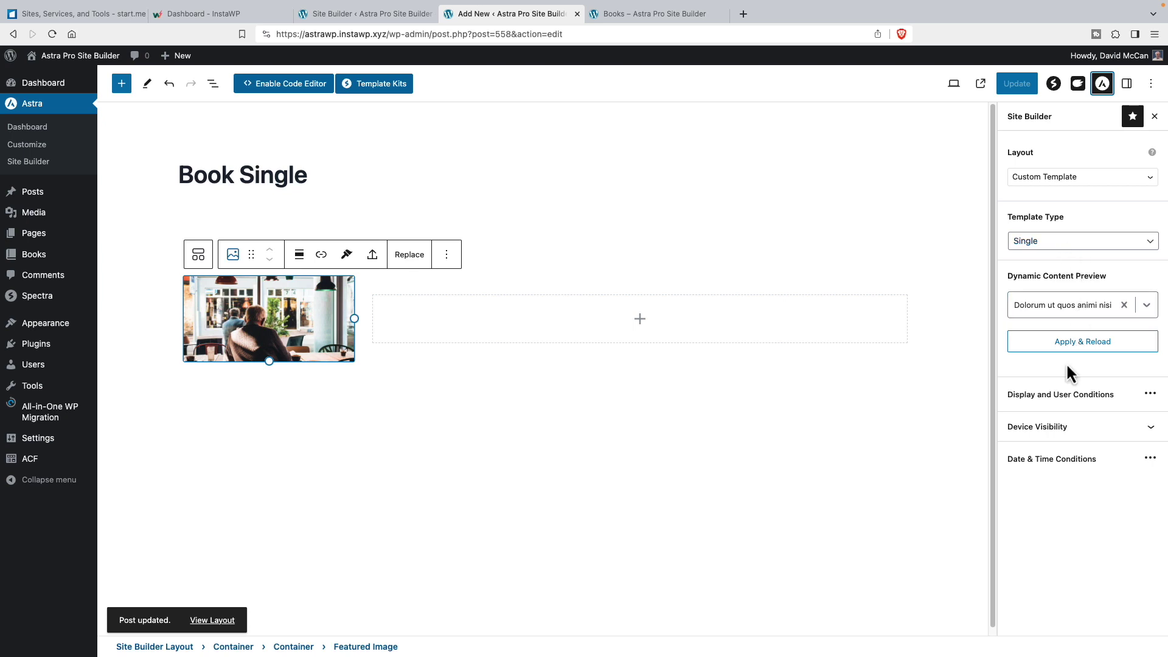
click(1079, 395)
click(586, 301)
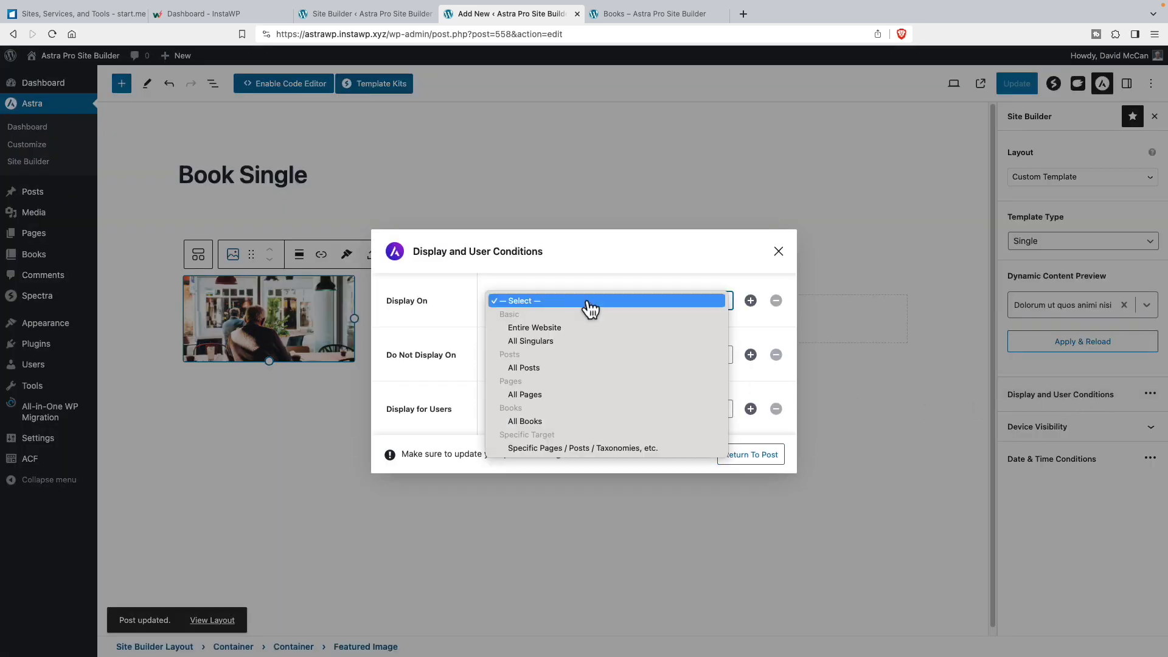
click(518, 421)
click(761, 461)
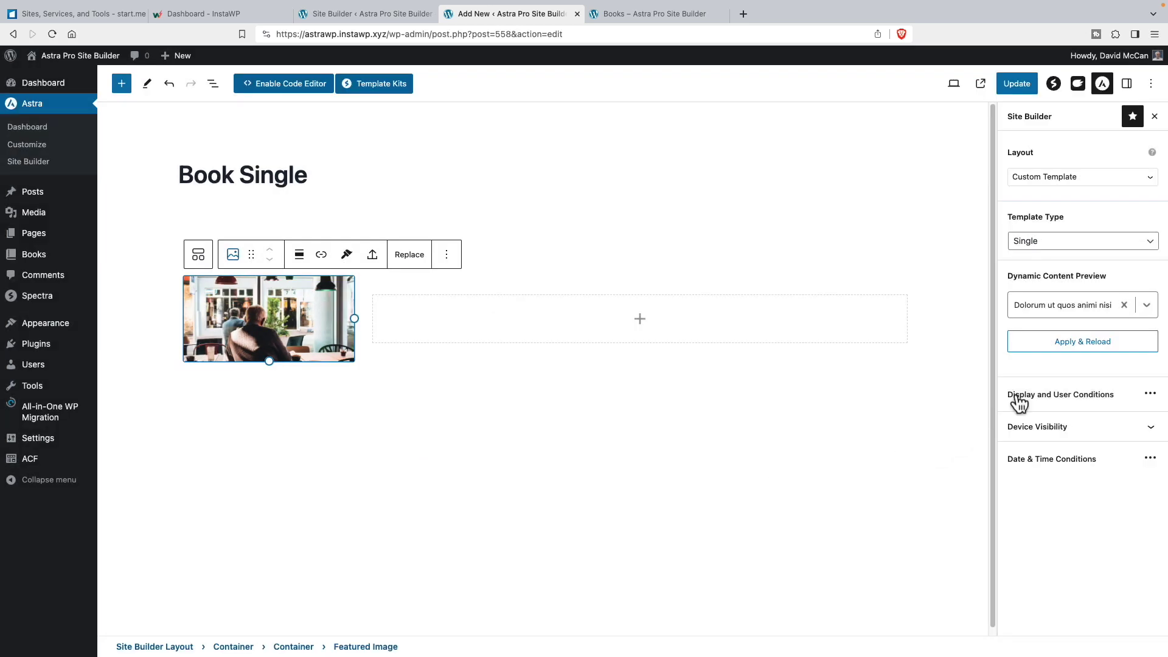
Switch the dynamic content preview to the book "A Knight of the Seven Kingdoms", reload the editor, and hide the settings sidebar.
click(1123, 305)
click(1096, 315)
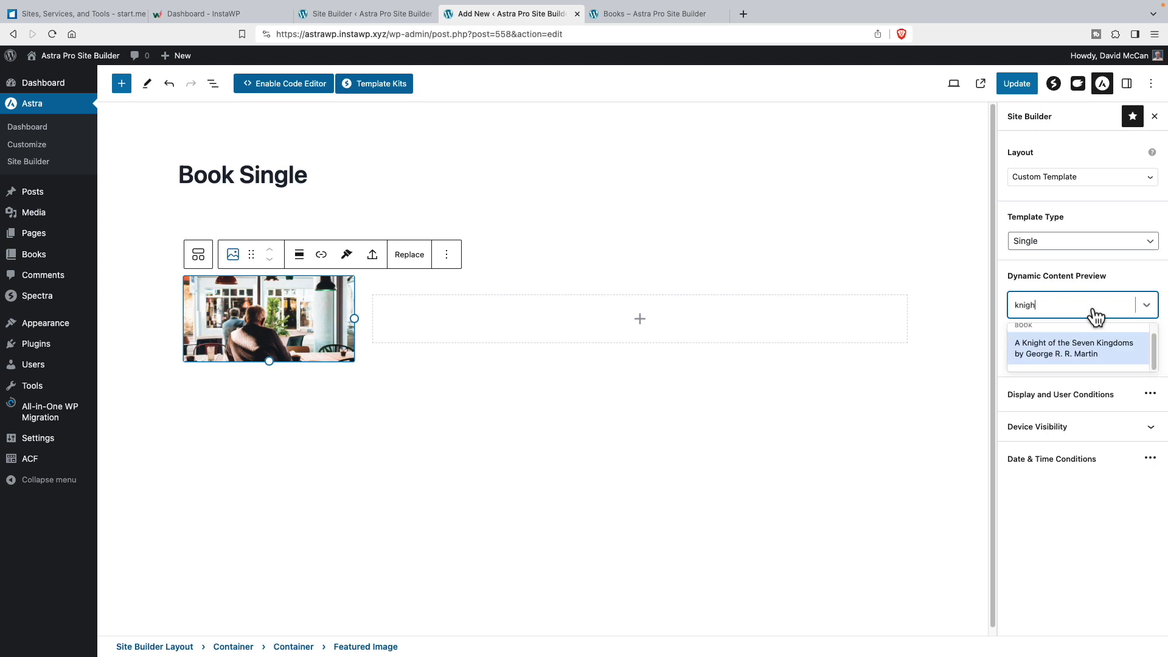
click(1083, 344)
click(1085, 342)
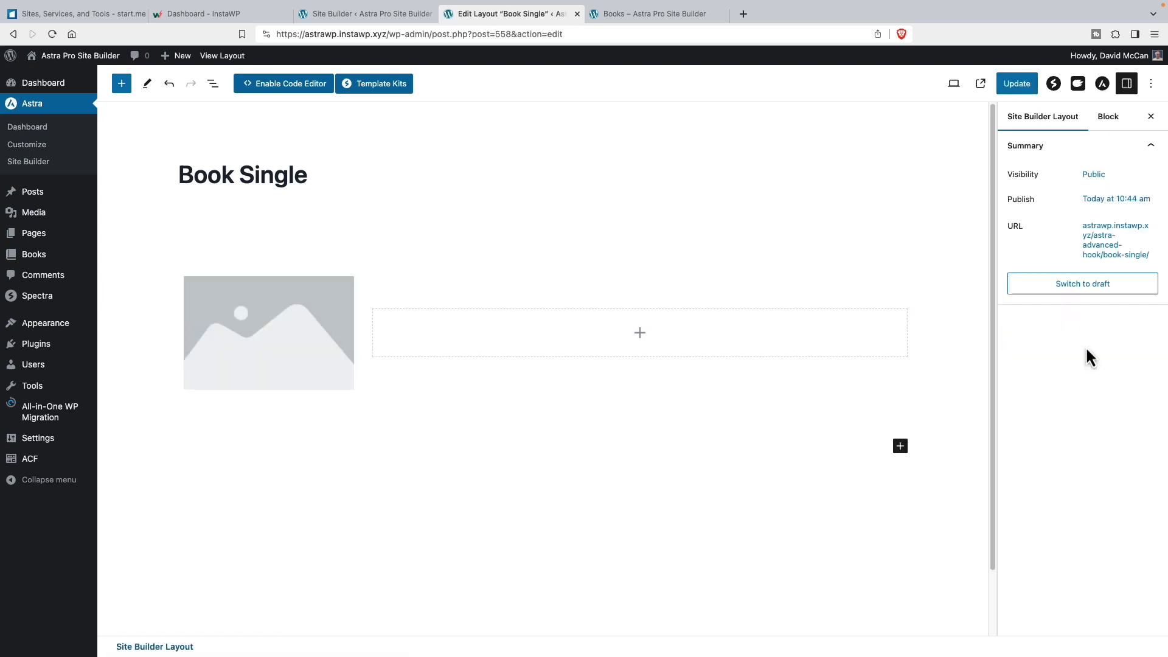
click(1151, 121)
click(355, 310)
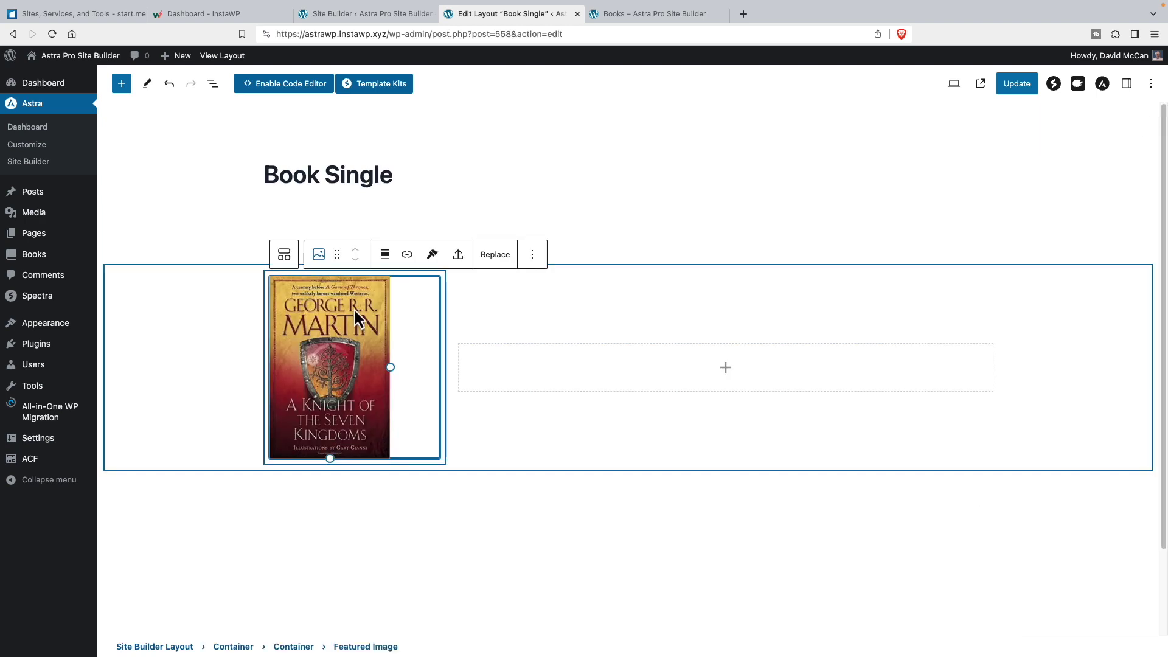
Insert a Heading block in the wide column that shows only the current post's dynamic Post Title, with the placeholder text deleted.
click(730, 369)
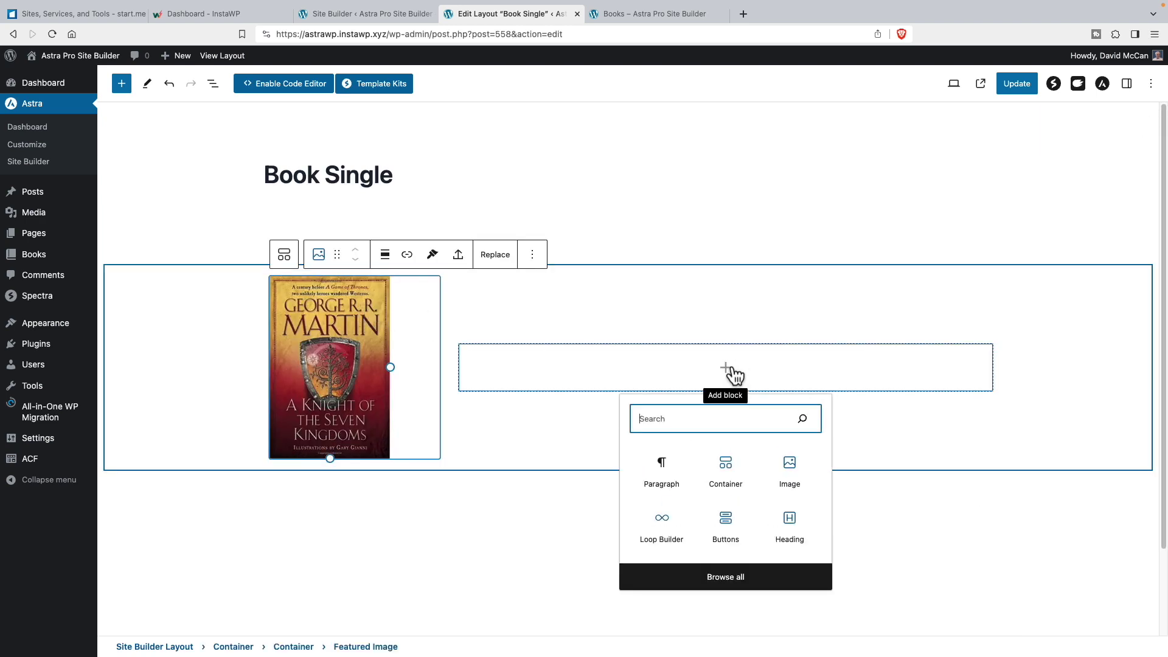
click(790, 517)
click(646, 336)
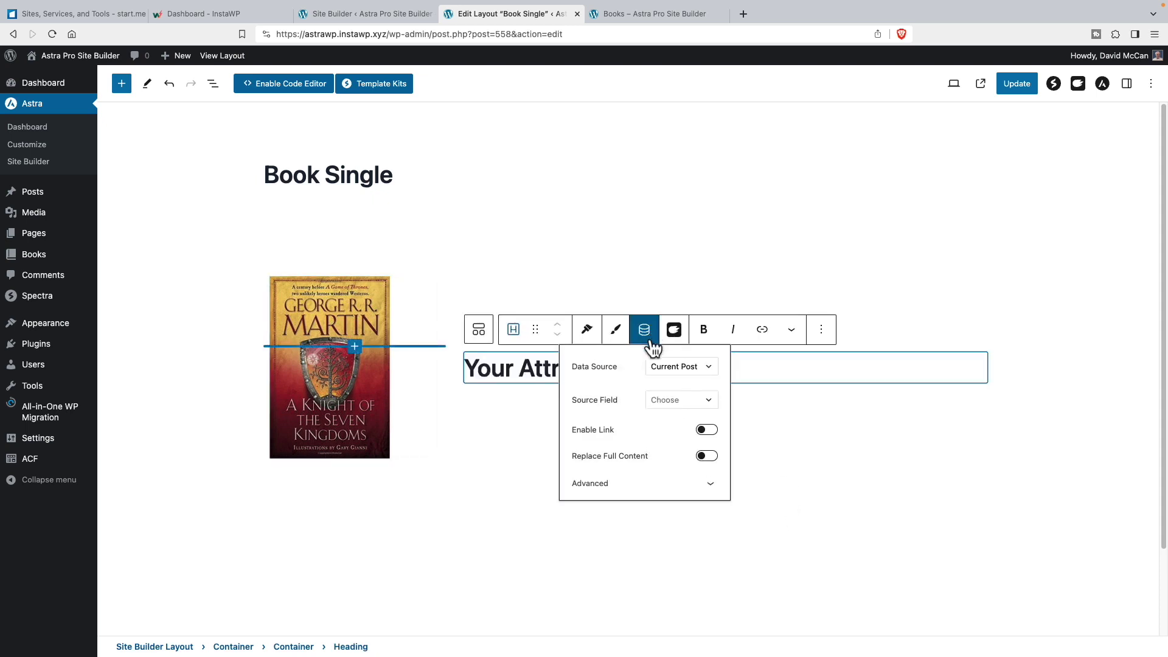
click(680, 400)
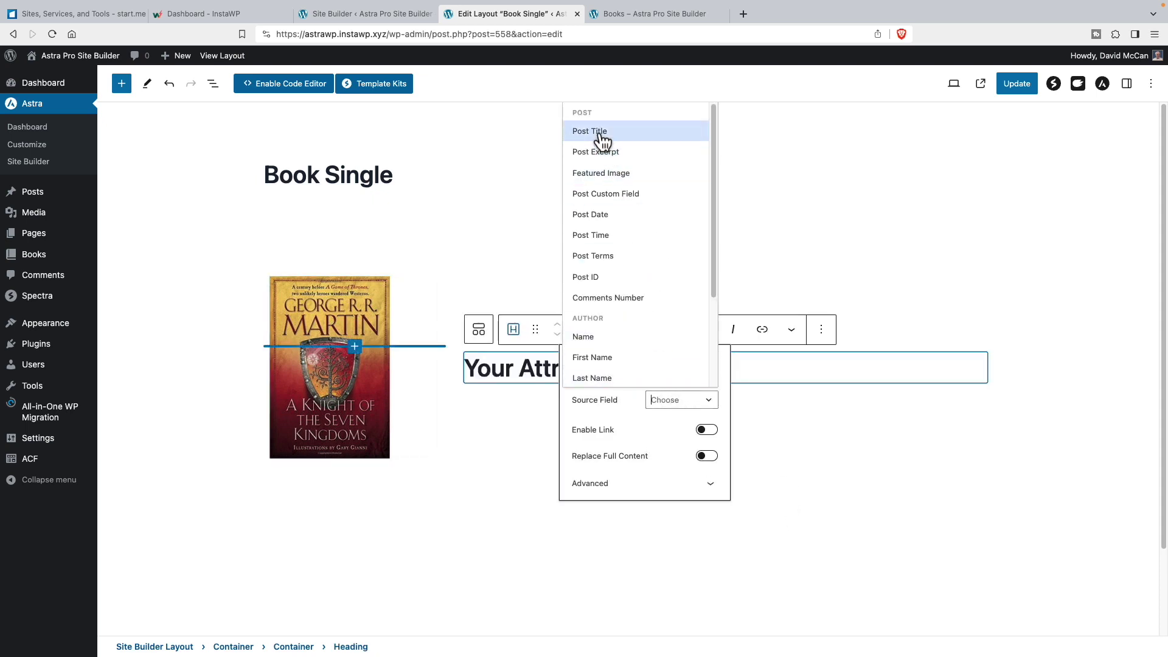
click(601, 132)
click(645, 509)
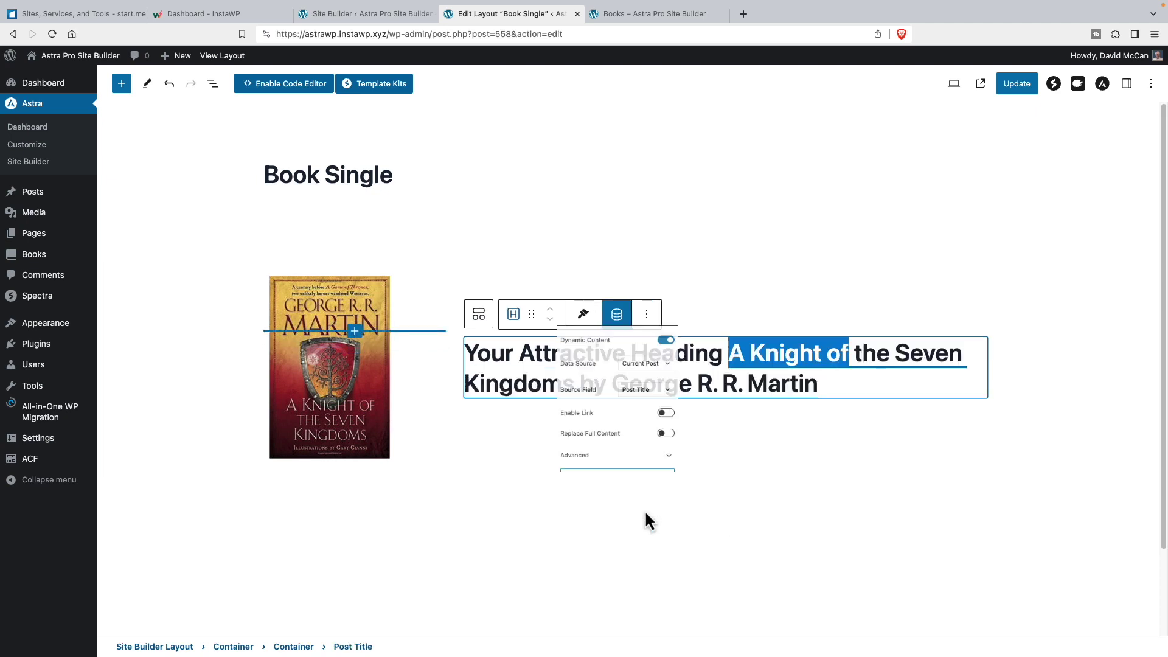
drag(728, 354, 465, 353)
key(BackSpace)
Set the outer container's Align Items flex property to align both columns at the top.
click(751, 309)
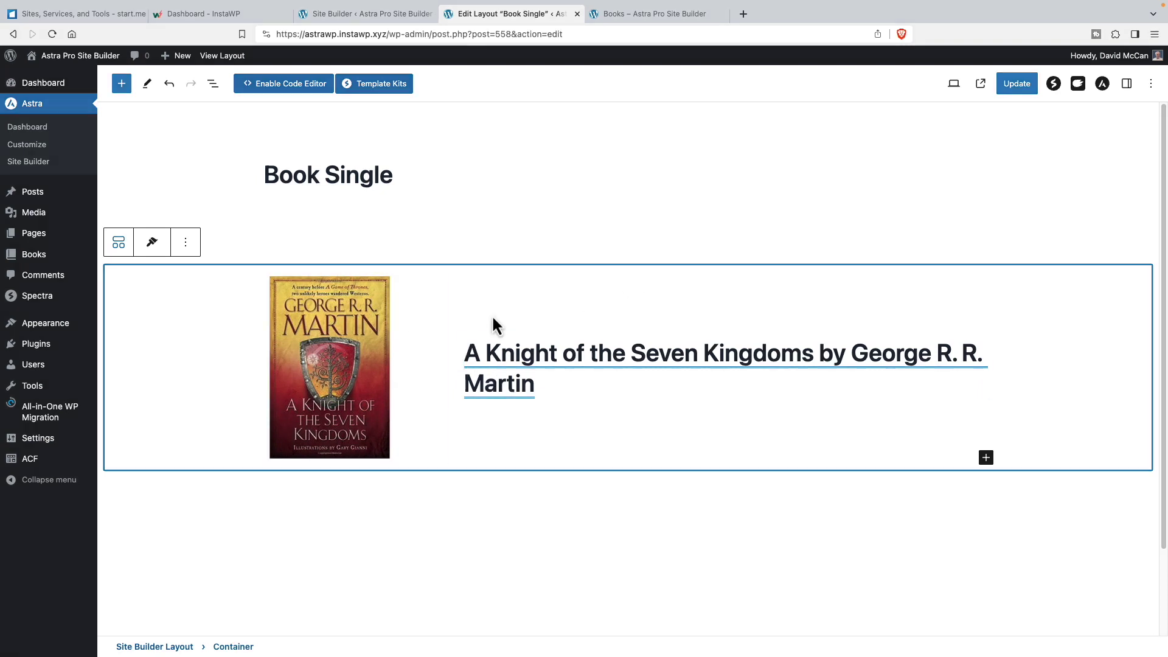
click(1126, 84)
click(213, 83)
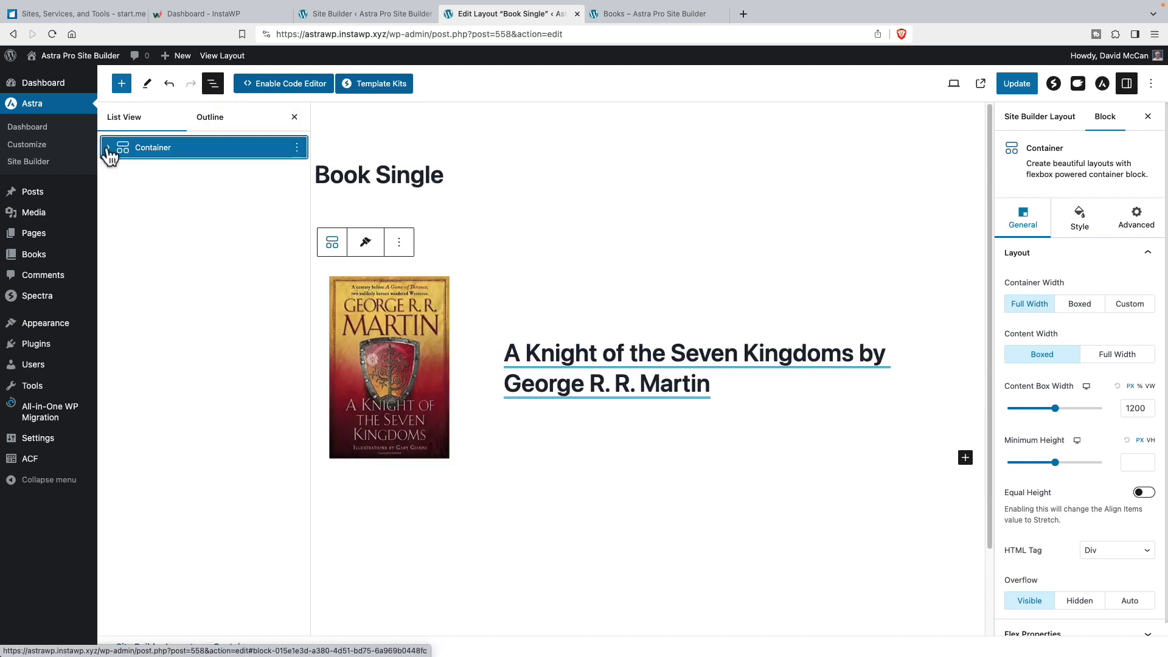
click(108, 148)
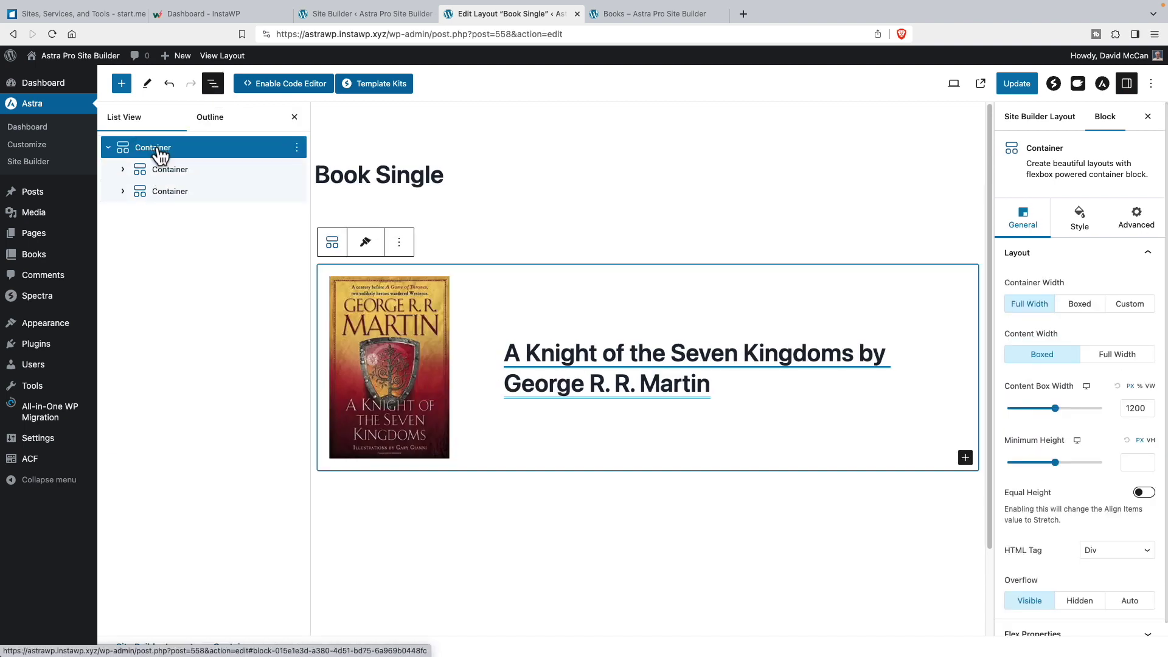
scroll(1077, 519, down, 2)
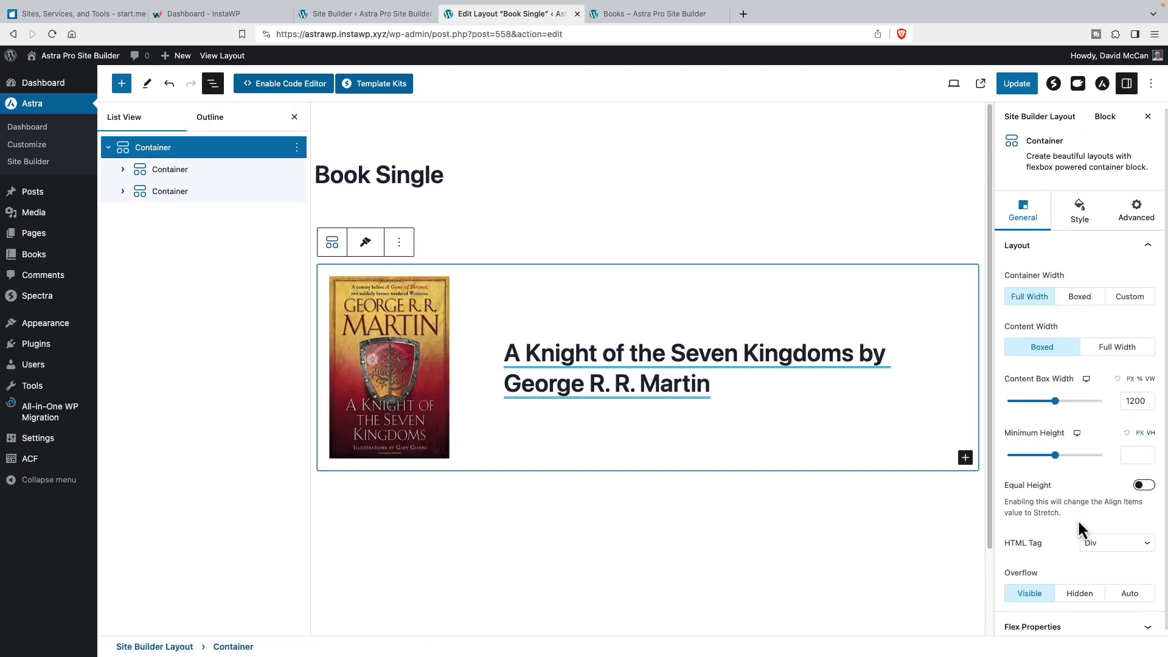
click(1051, 621)
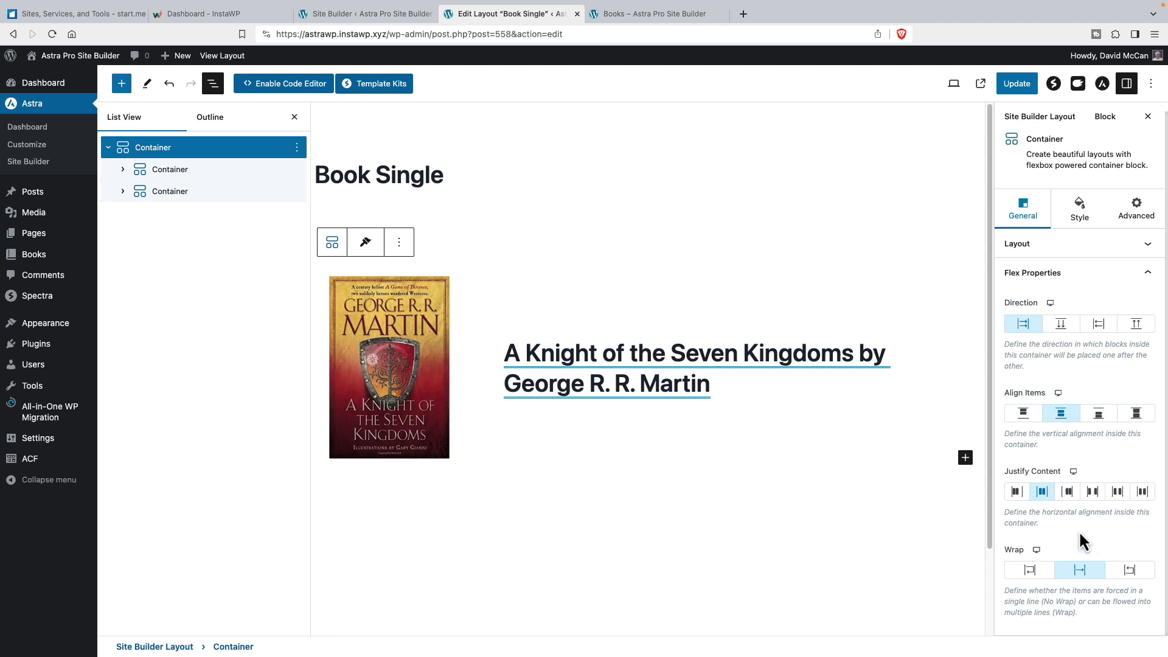
click(1026, 418)
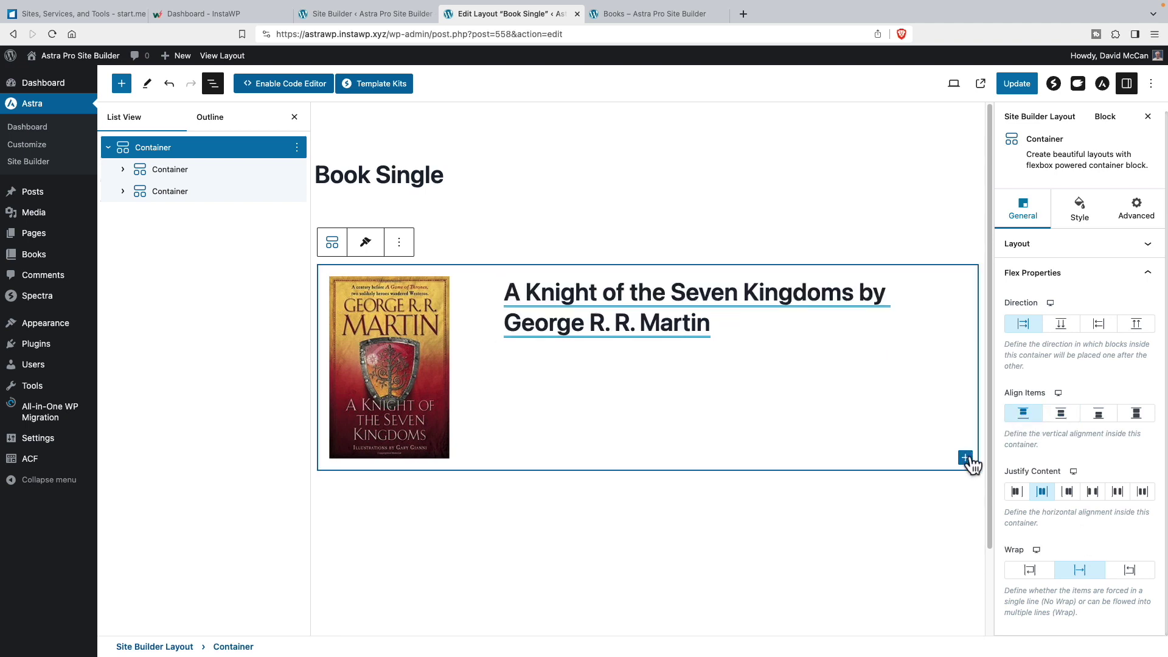
Add a Content block and move it into the wide column's container beneath the Post Title heading.
click(965, 458)
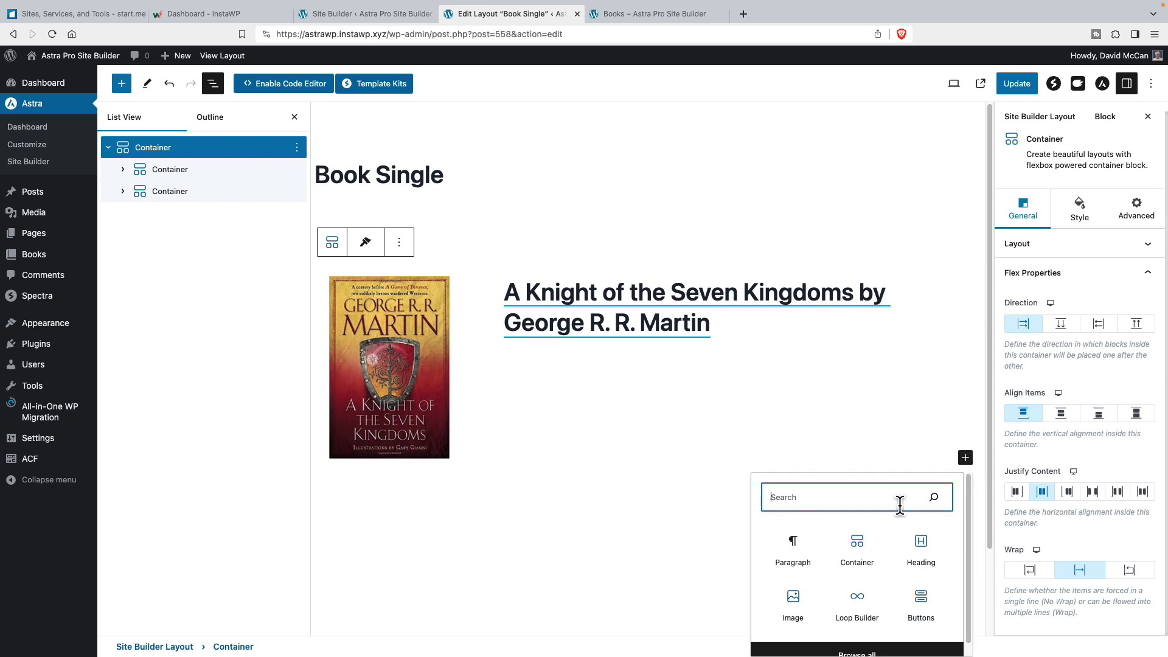
text(con)
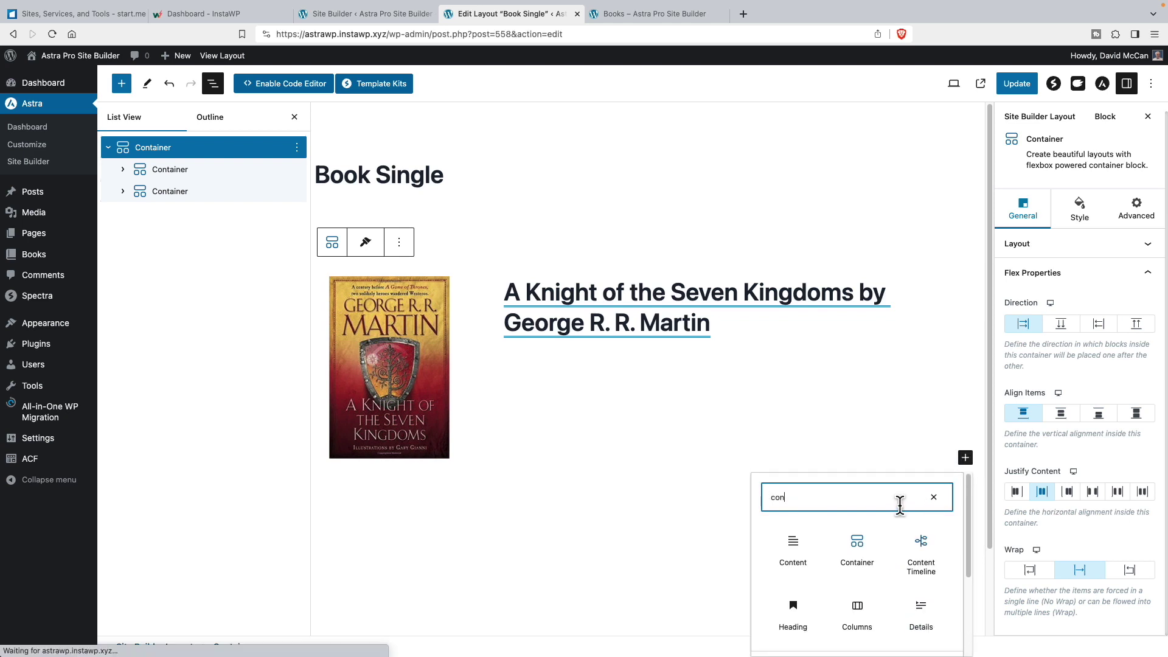
click(797, 548)
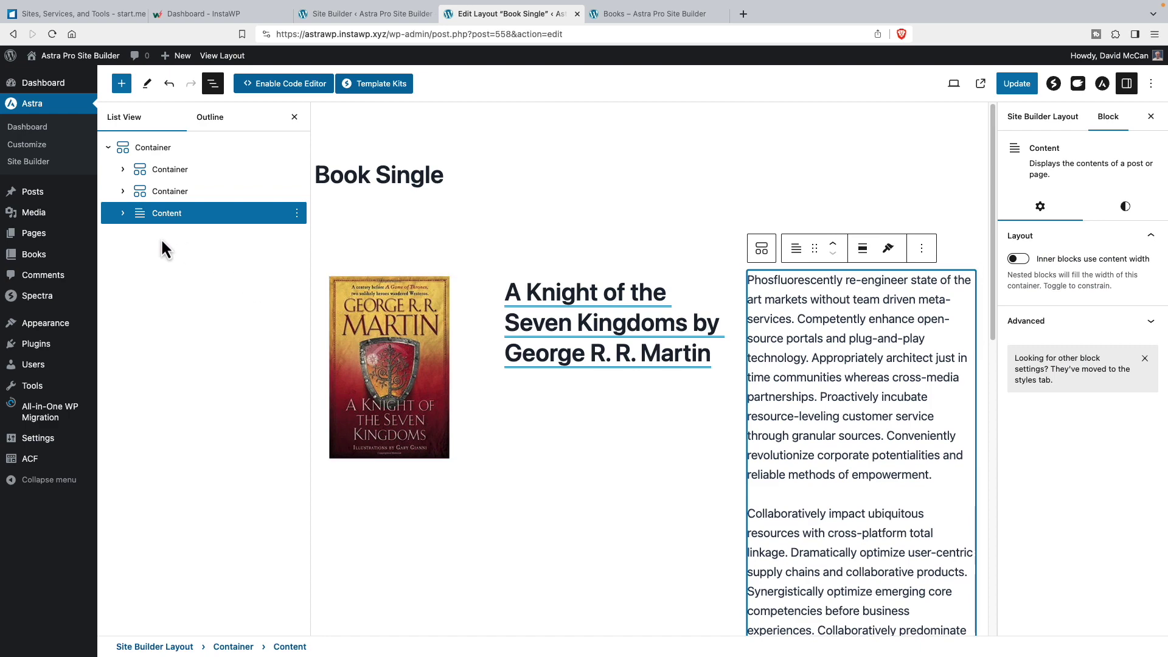
mouse_move(127, 216)
mouse_down()
mouse_move(159, 200)
mouse_move(135, 203)
mouse_up()
Center-align the featured image within the narrow column.
click(436, 281)
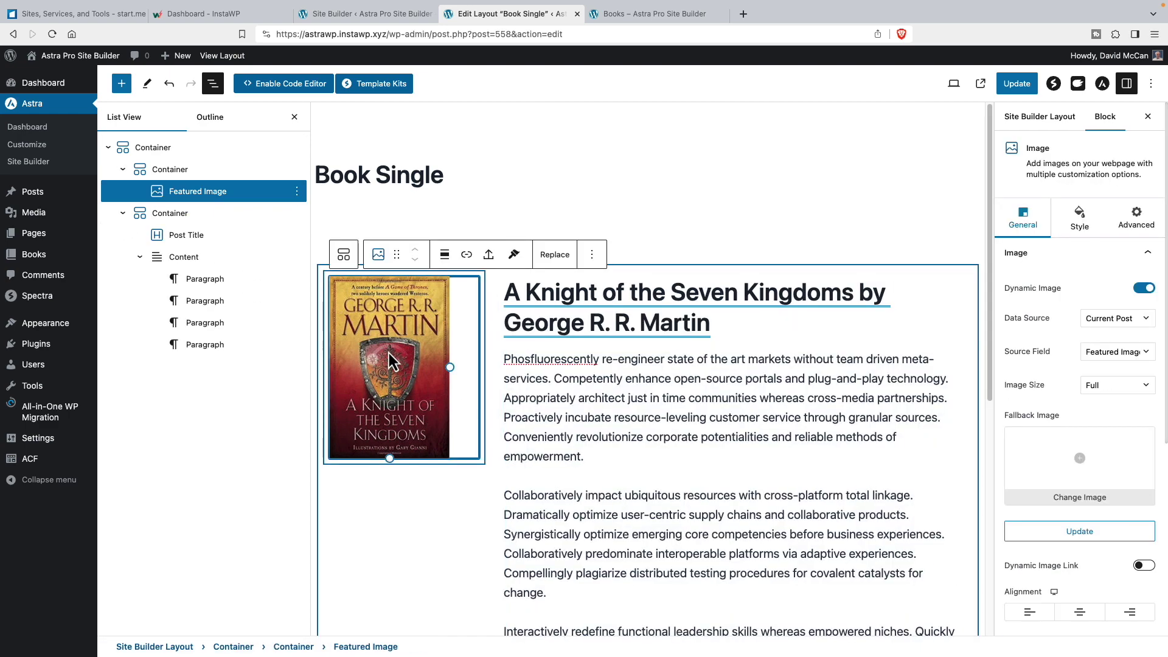
click(445, 254)
click(481, 382)
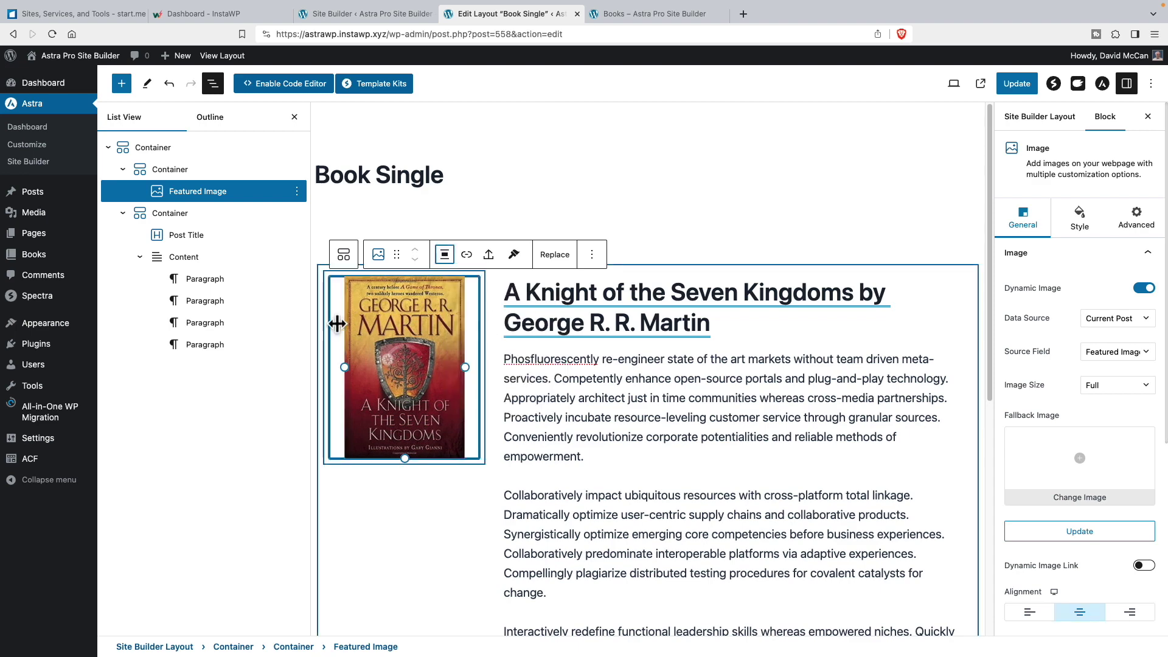
Insert a second Image block directly after the featured image in the narrow column.
click(297, 191)
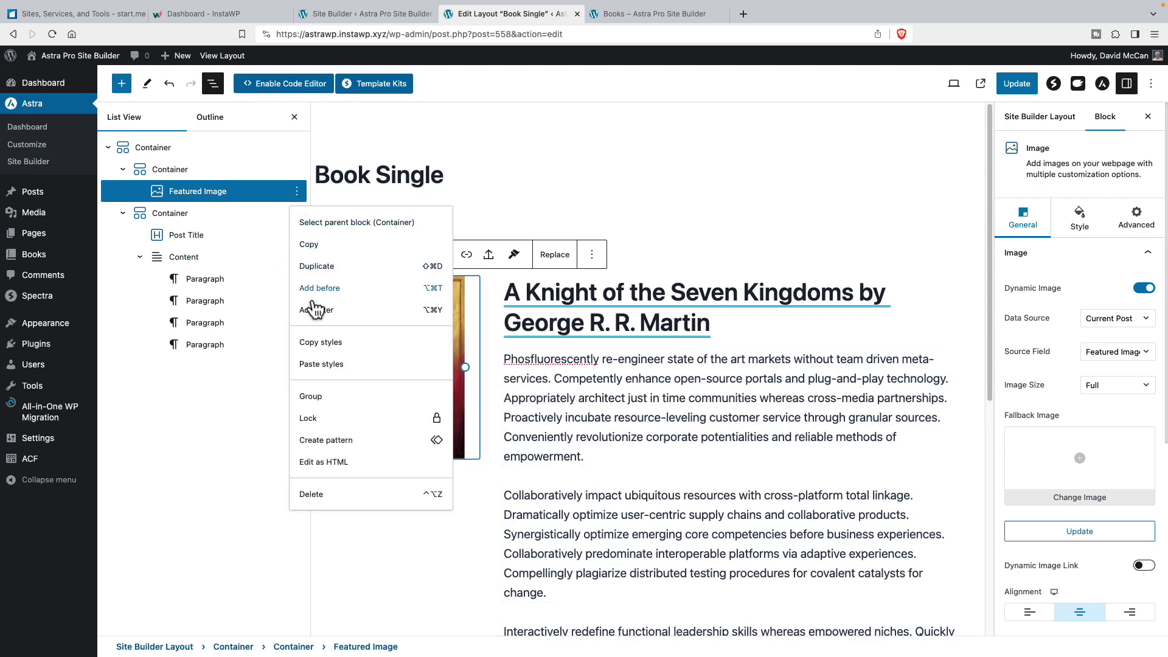
click(316, 309)
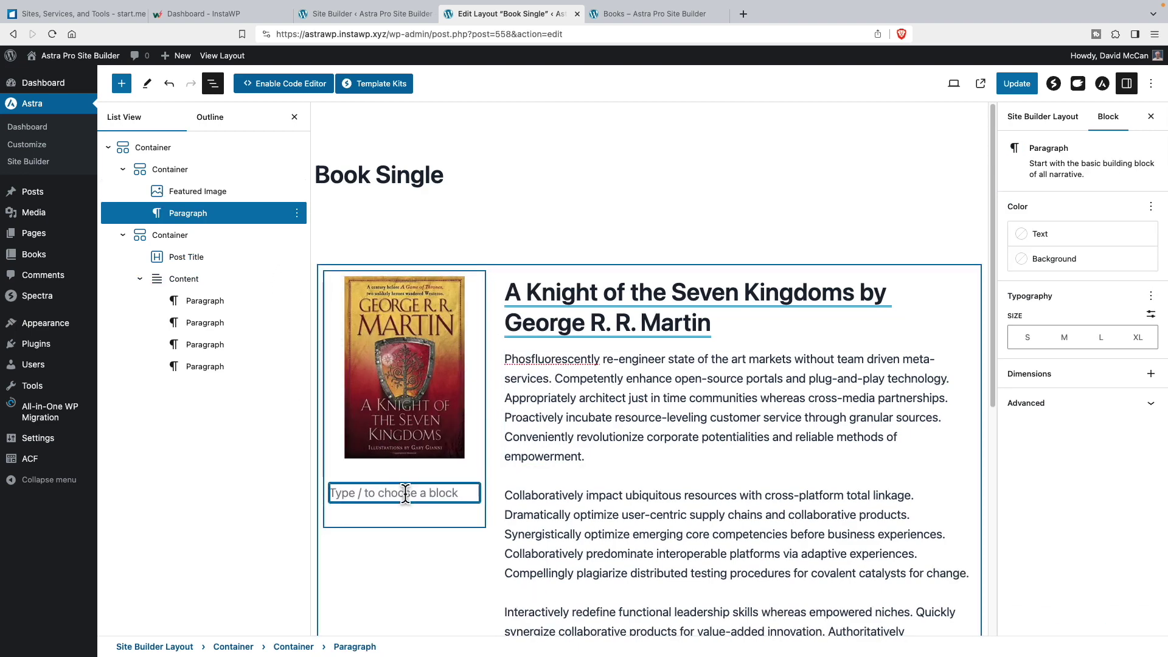
text(/image)
click(388, 336)
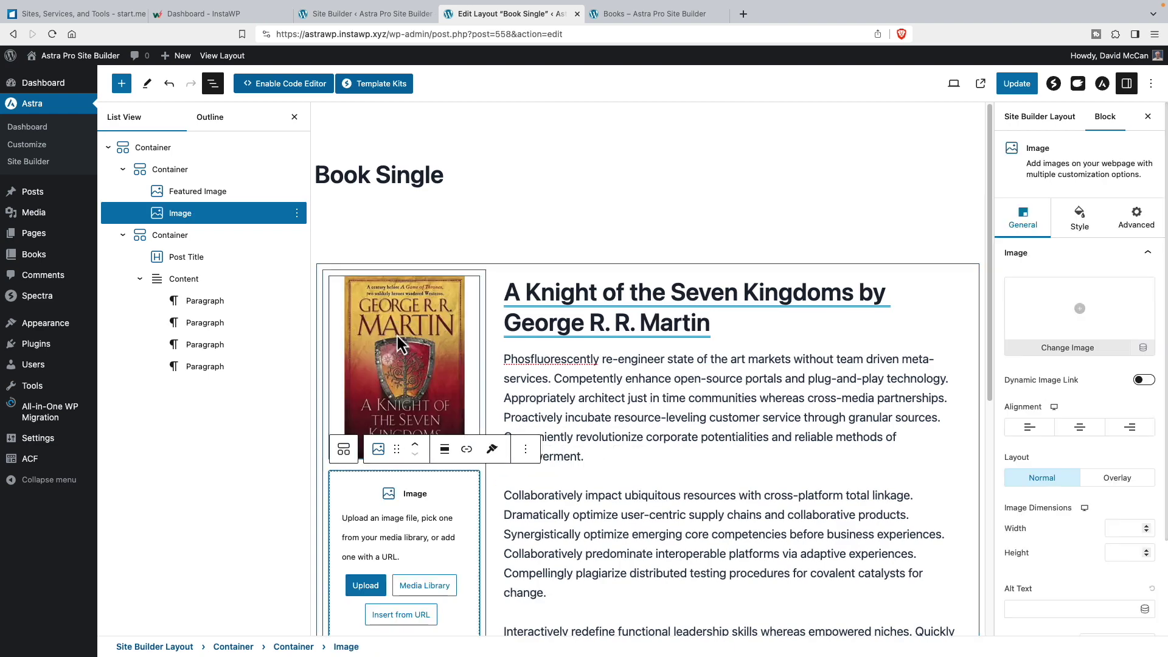
Make the second image dynamic from the Current Post, with Post Custom Field as its source and Custom Input as its custom field.
scroll(442, 443, down, 3)
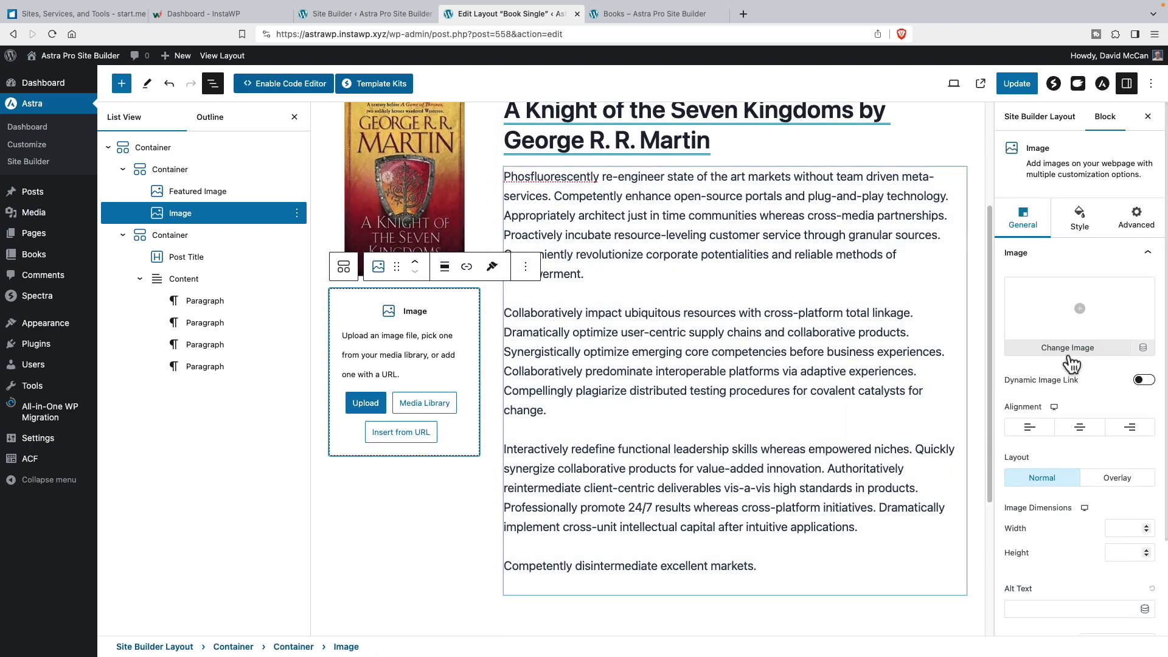
click(1144, 348)
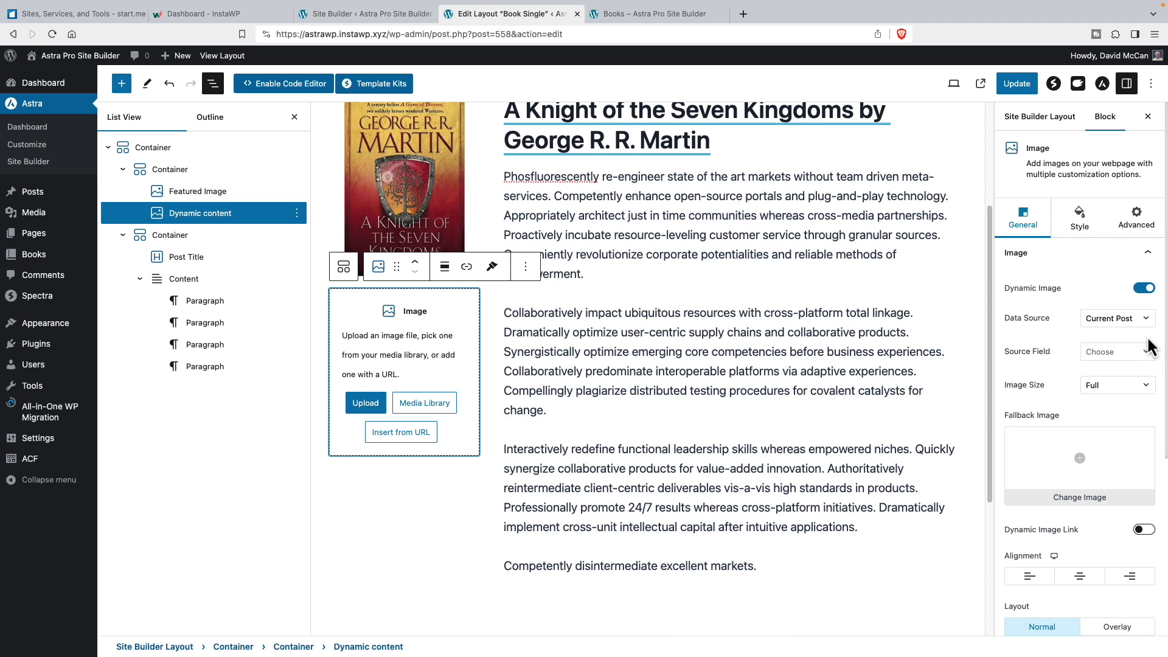
click(1146, 358)
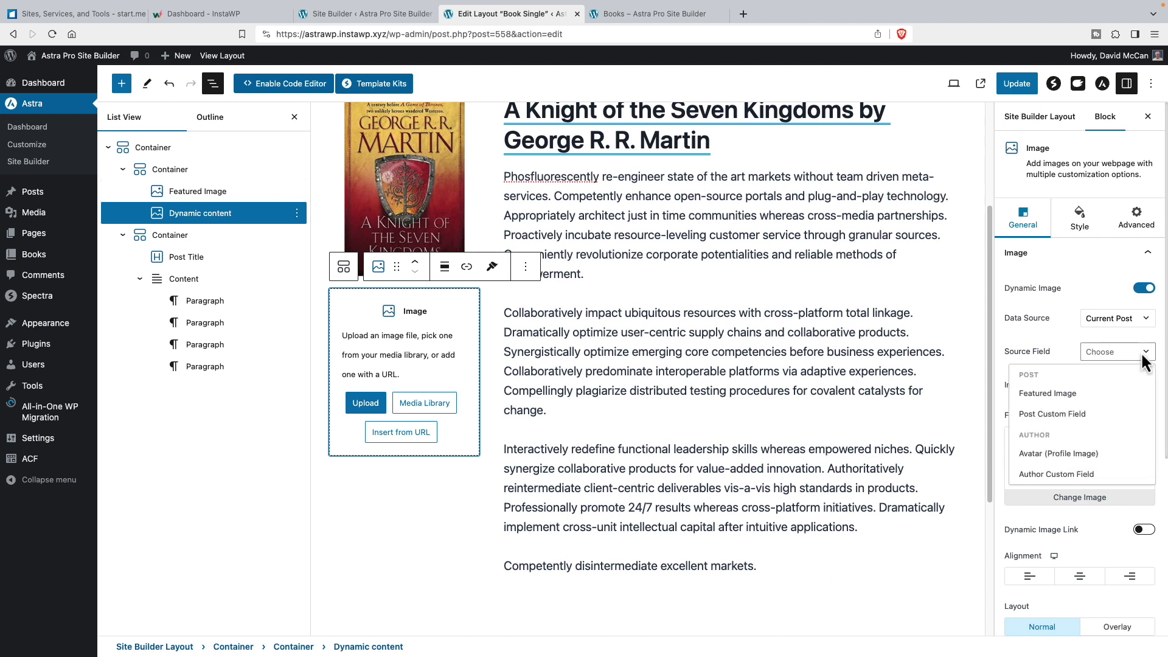
click(1058, 420)
click(1108, 384)
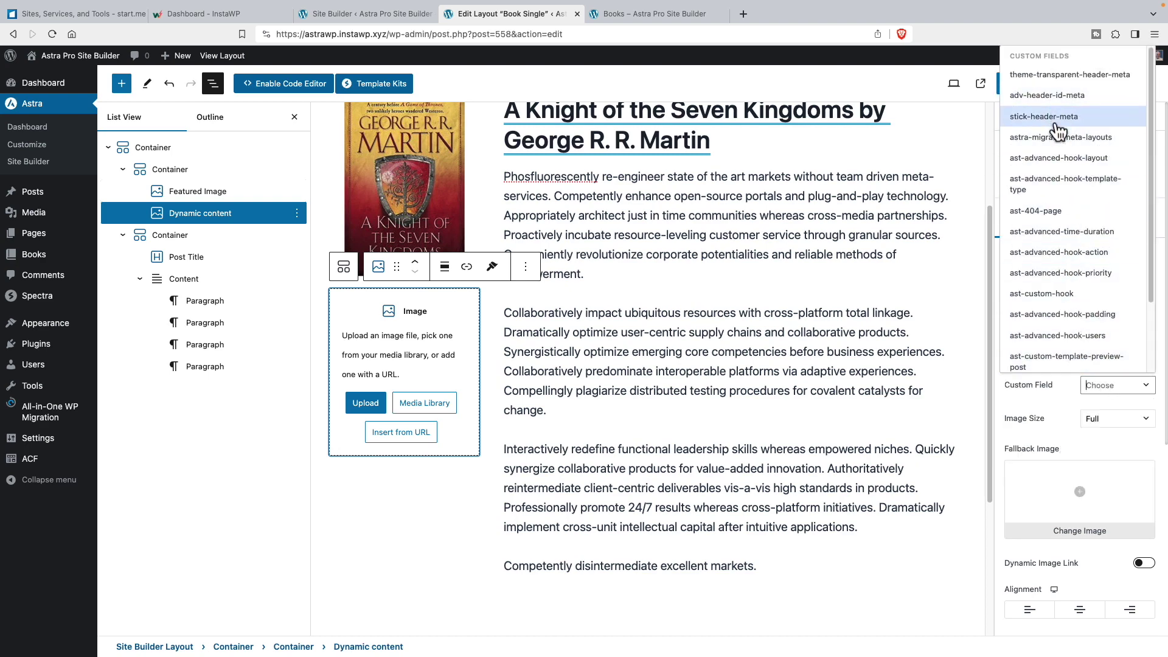
scroll(1056, 320, down, 2)
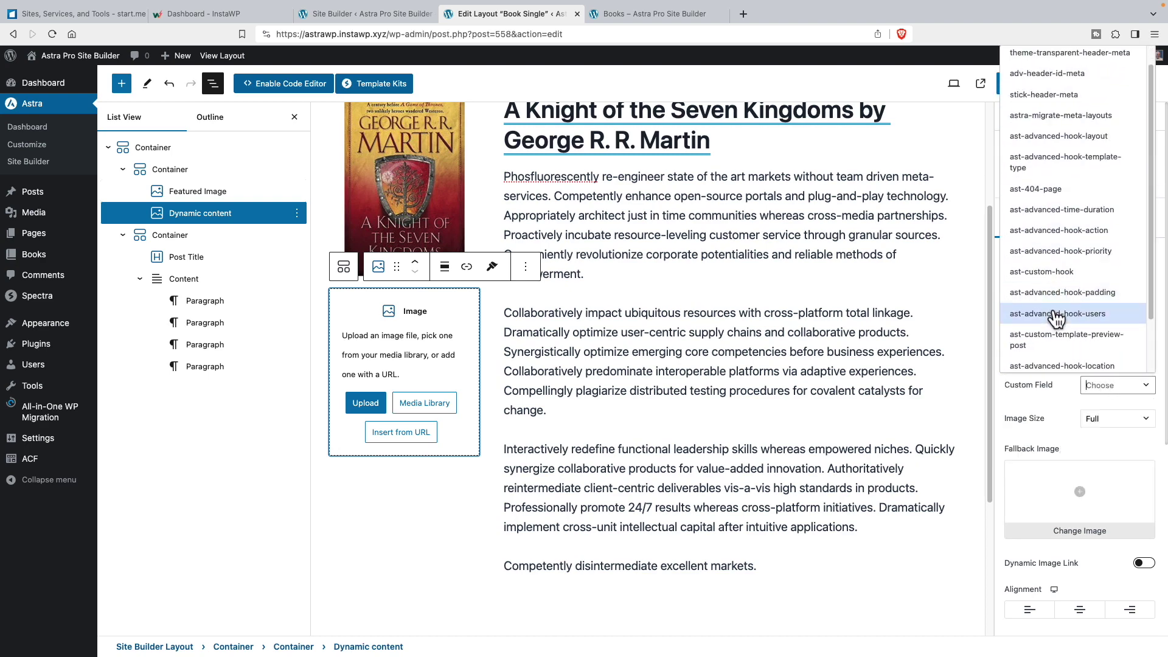
scroll(1046, 286, up, 2)
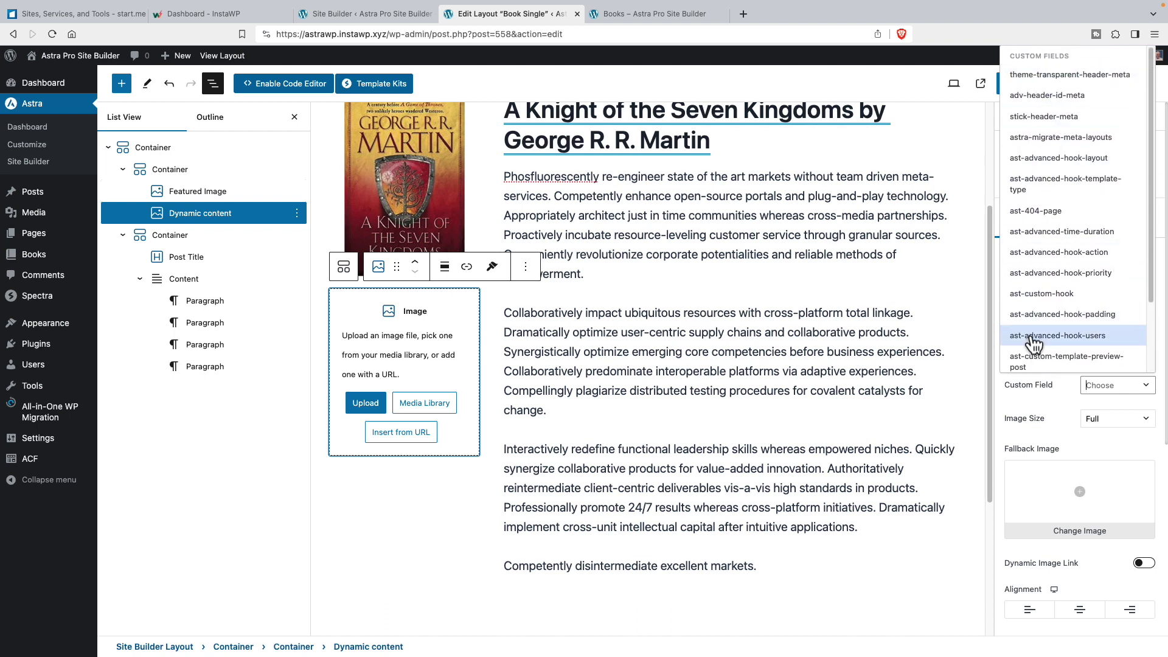
scroll(1034, 344, down, 1)
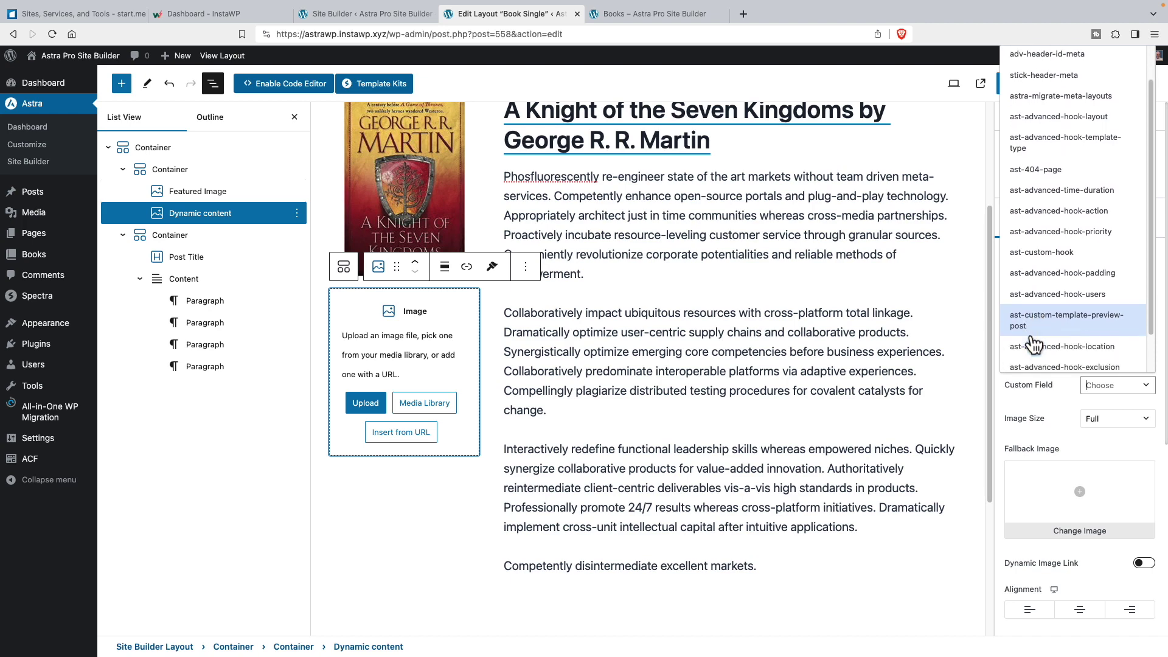
scroll(1034, 344, down, 1)
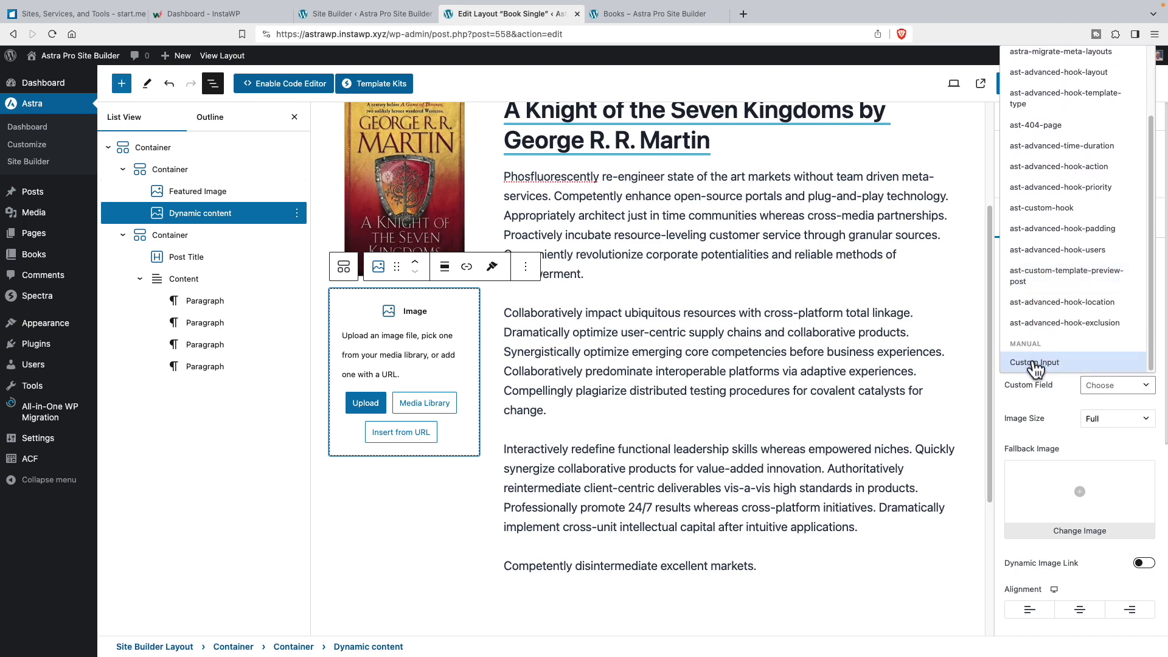
click(1034, 363)
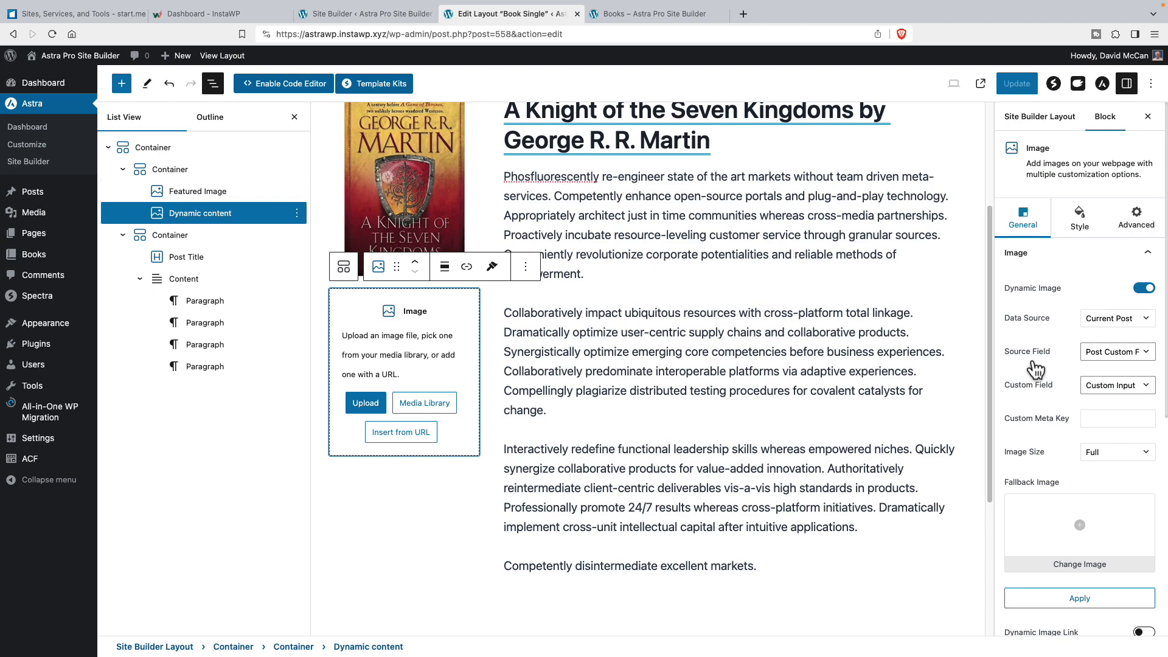
Look up the name of the Authors Photo field in ACF's Book Fields field group, using a new browser tab.
click(1096, 420)
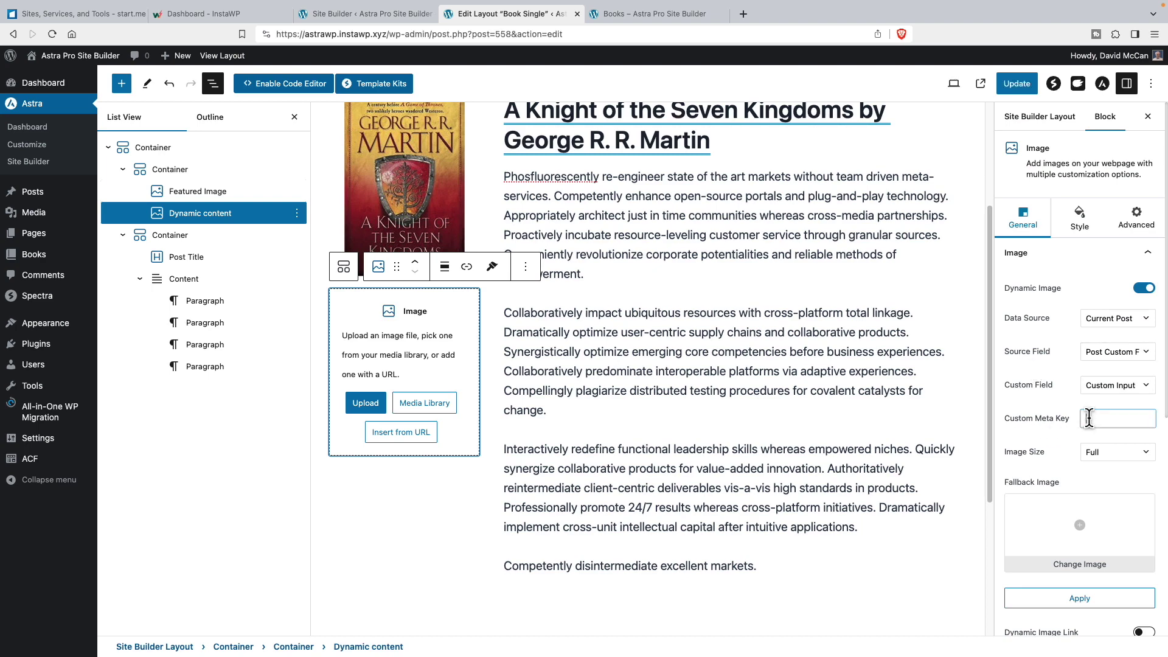
mouse_move(31, 463)
right_click(122, 457)
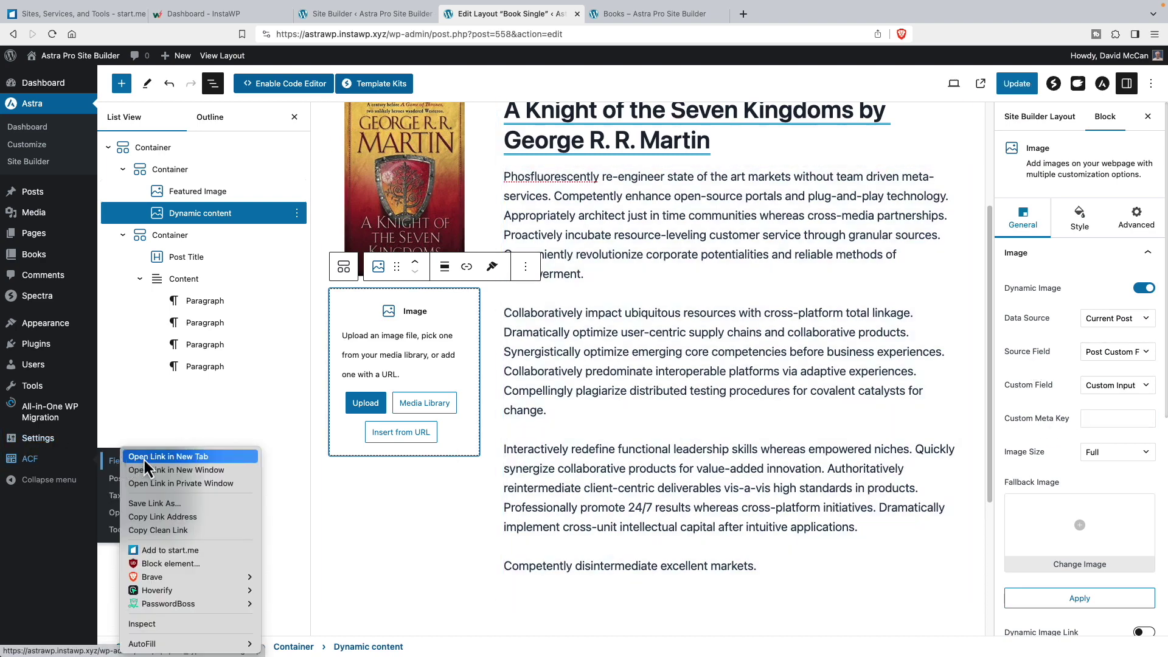
click(152, 451)
click(633, 13)
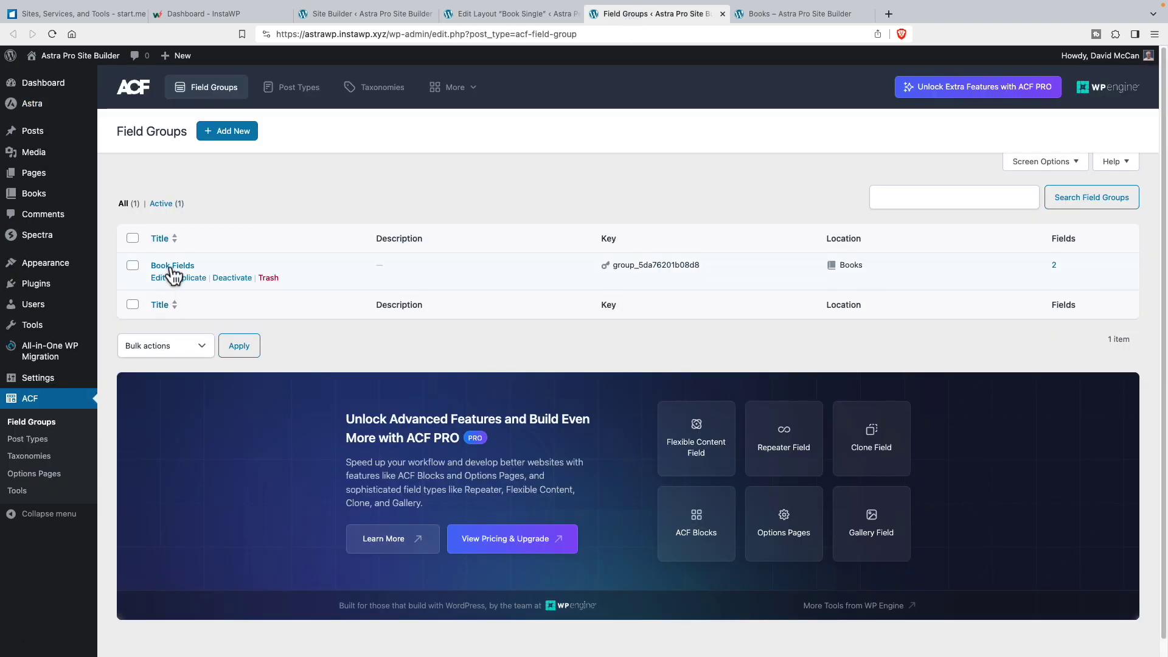
click(190, 269)
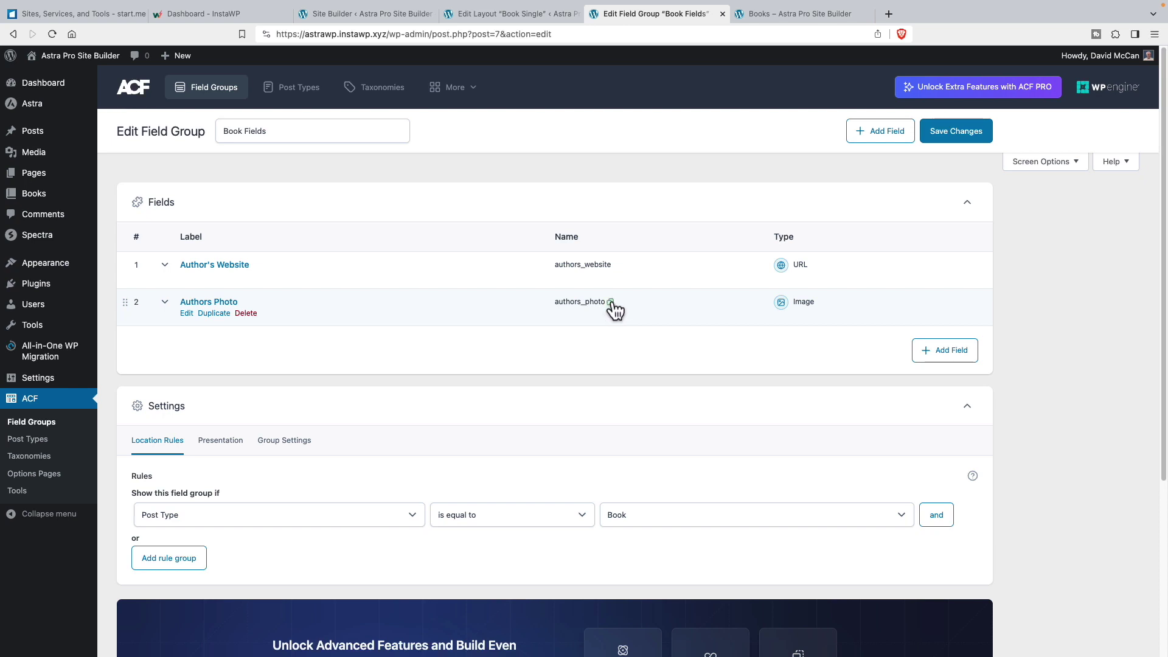
Apply authors_photo as the dynamic image's custom meta key in the Book Single layout, and center-align the image.
click(460, 17)
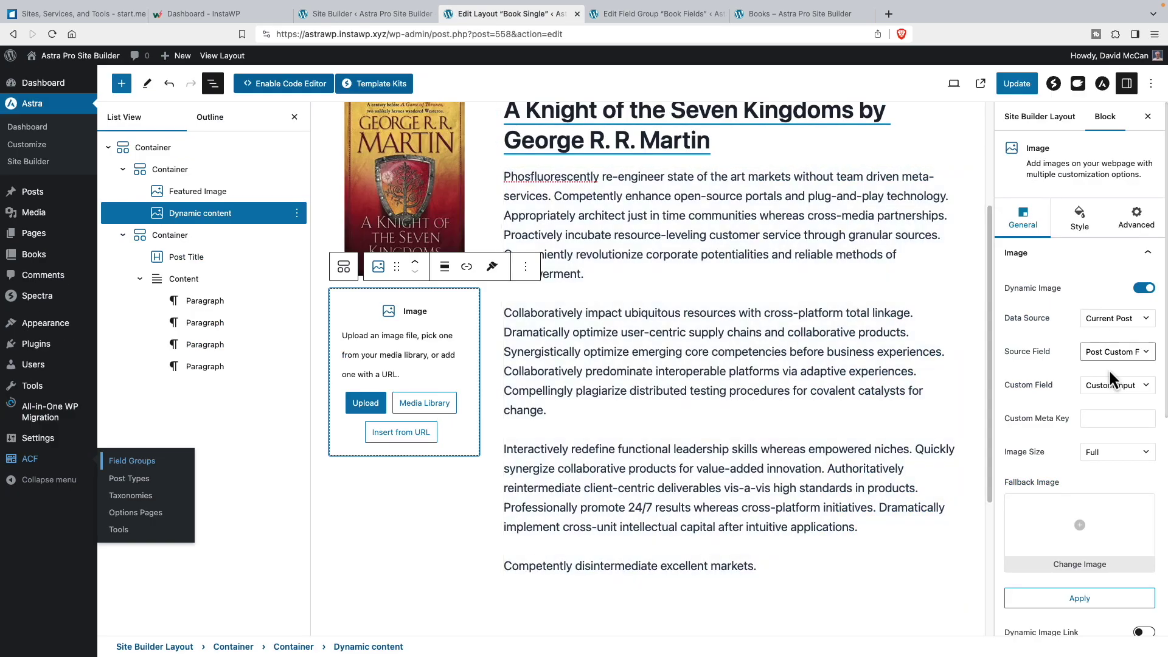
click(1094, 420)
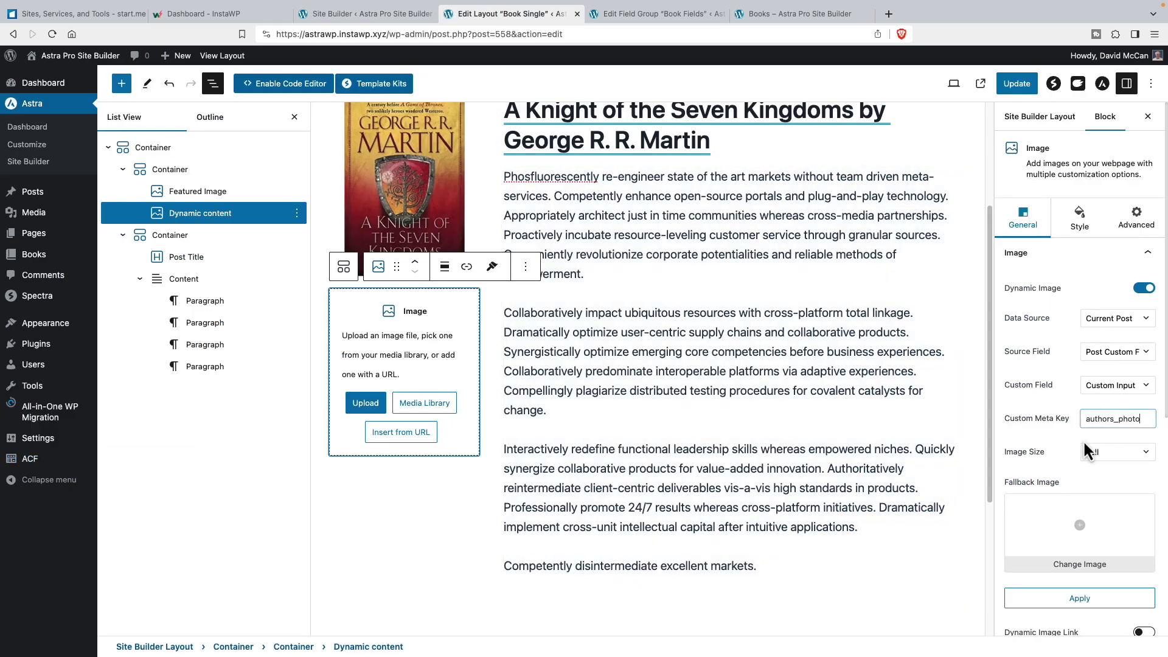
scroll(1082, 440, down, 2)
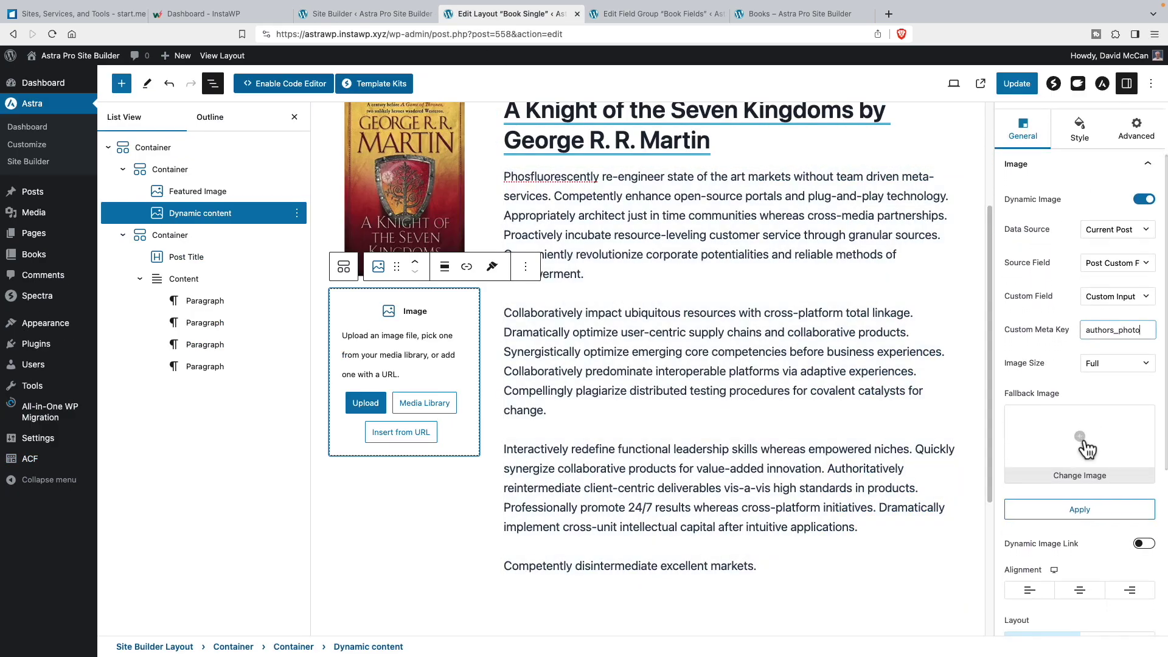
scroll(1086, 450, down, 2)
click(1081, 455)
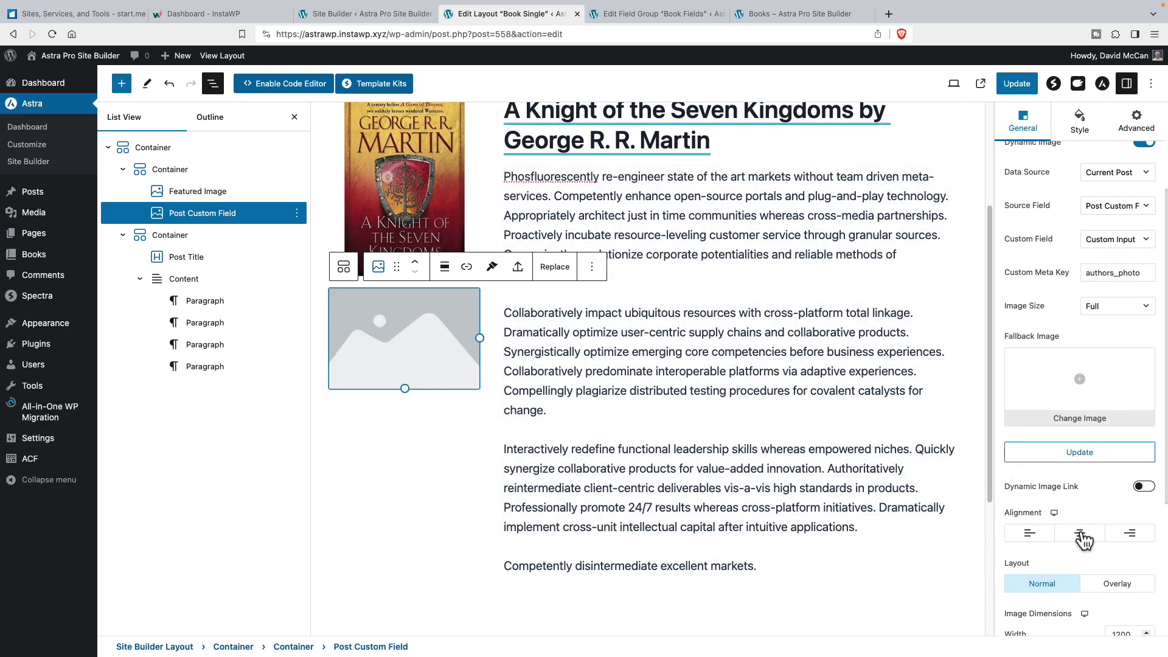
click(1082, 533)
Set the author photo's image dimensions to 75 wide by 75 high and save the layout.
scroll(1085, 535, down, 4)
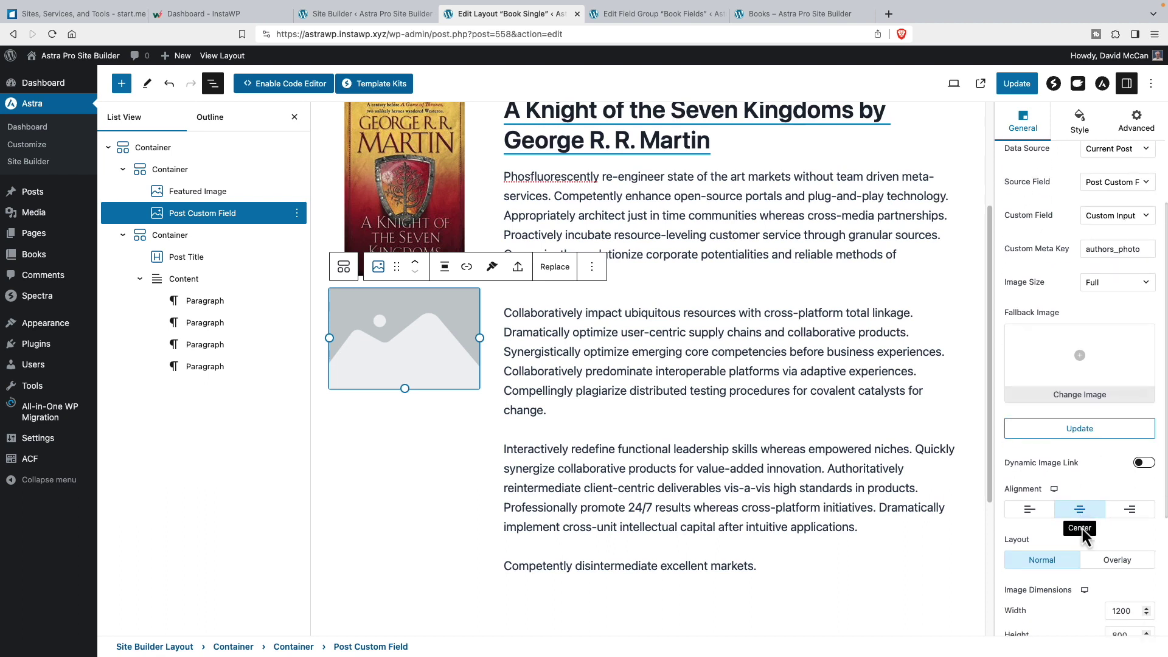
click(1106, 512)
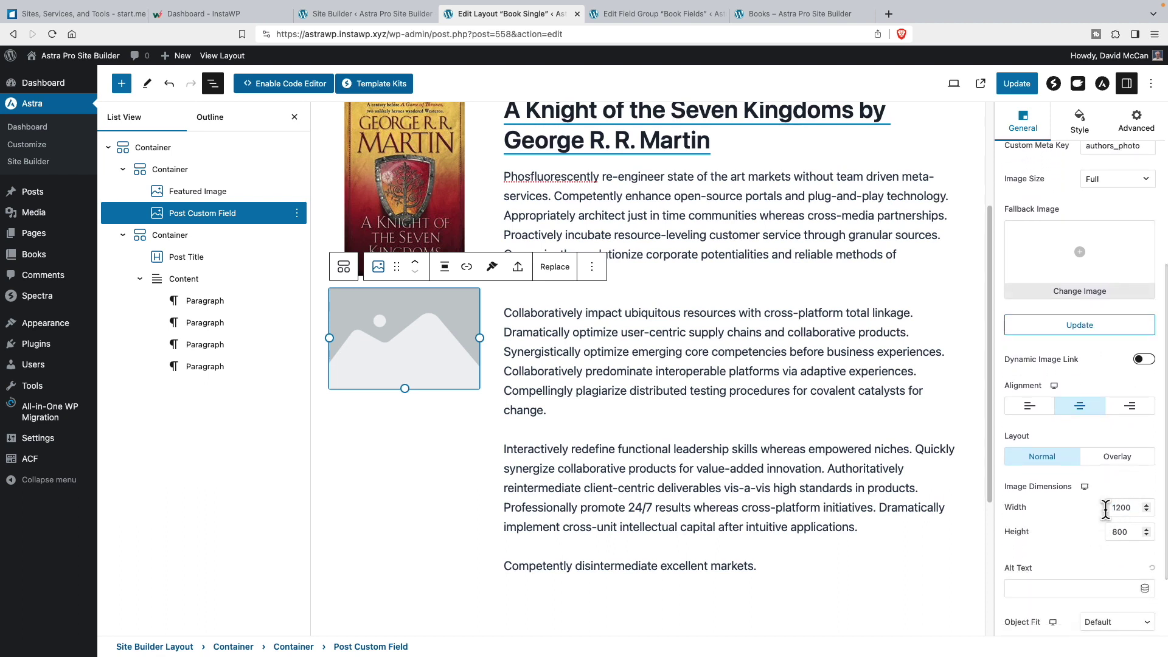
double_click(1106, 509)
text(75)
double_click(1134, 532)
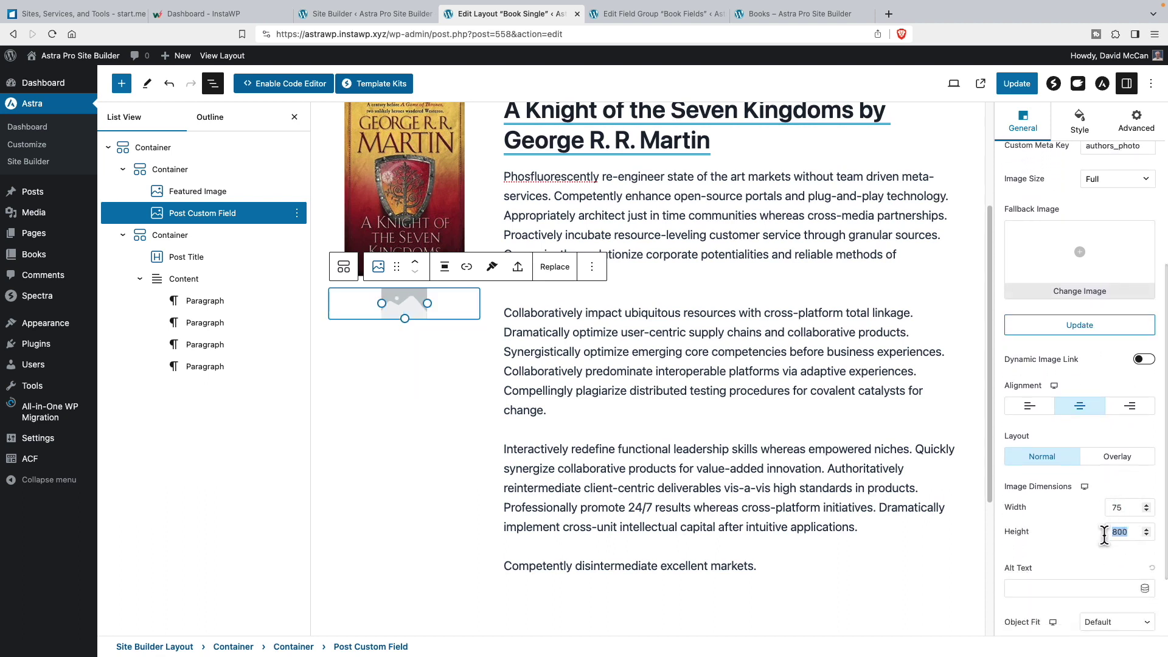
text(75)
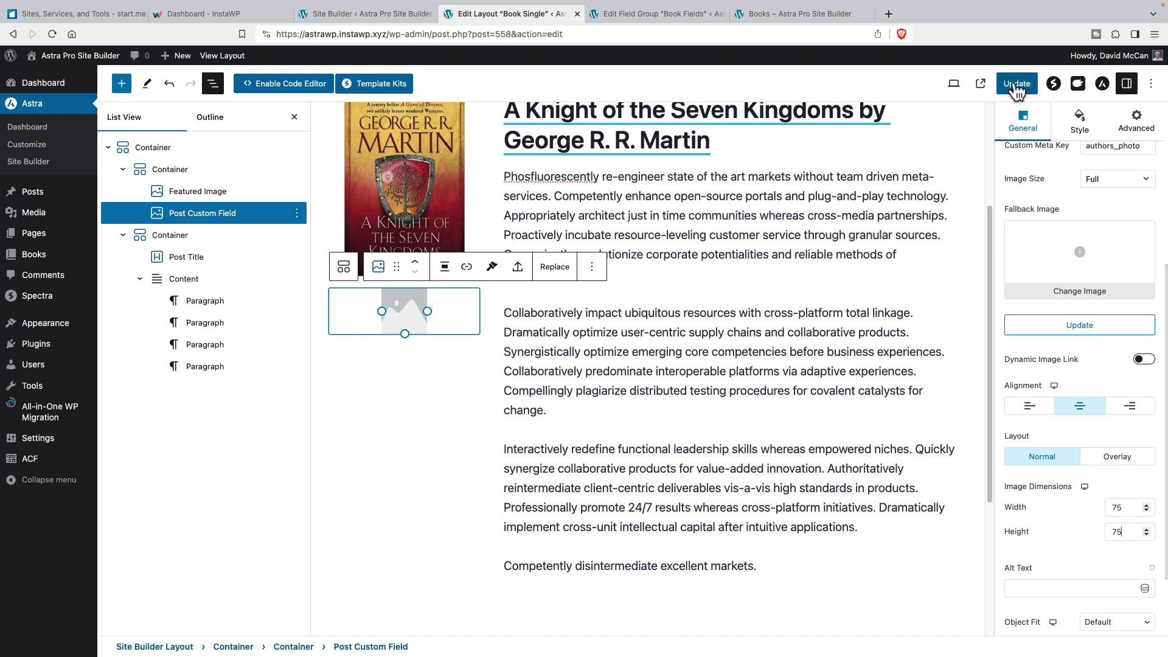
click(1015, 84)
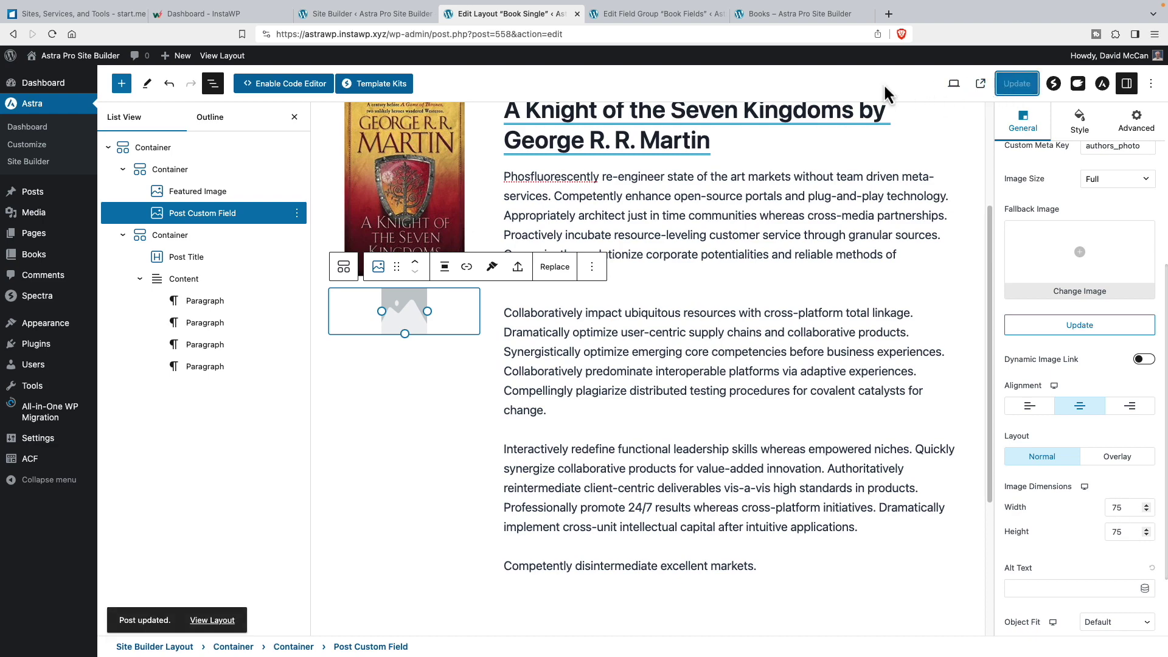
View the single page of the Vicious Circle book from the Books archive to check the cover and author photo.
click(770, 15)
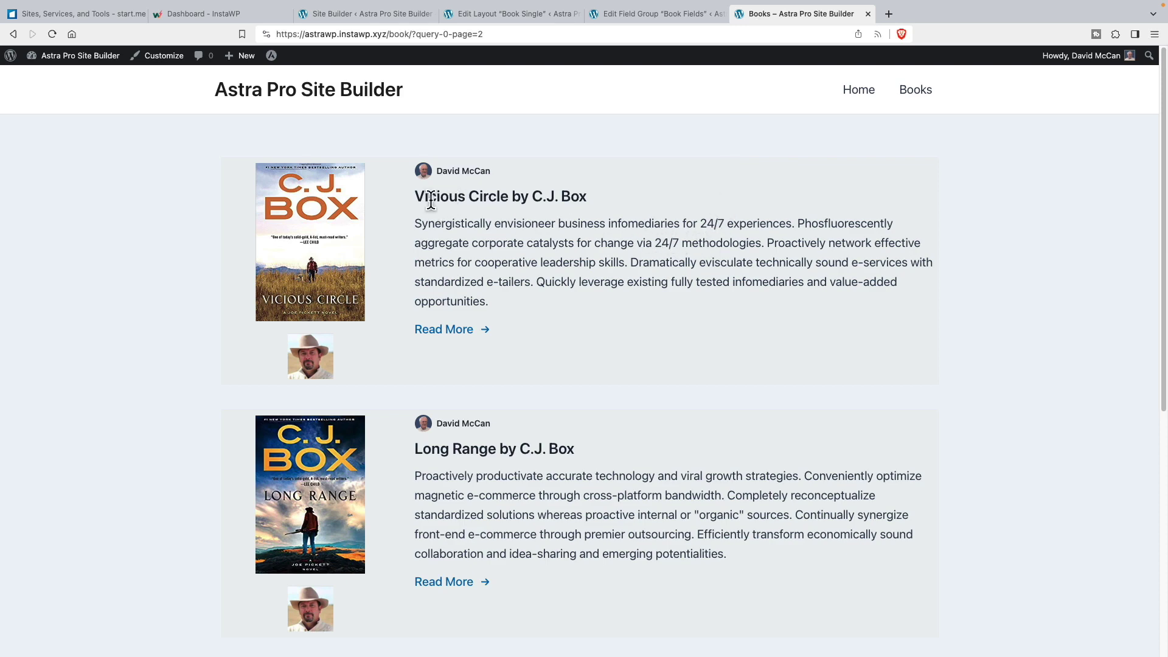
click(323, 241)
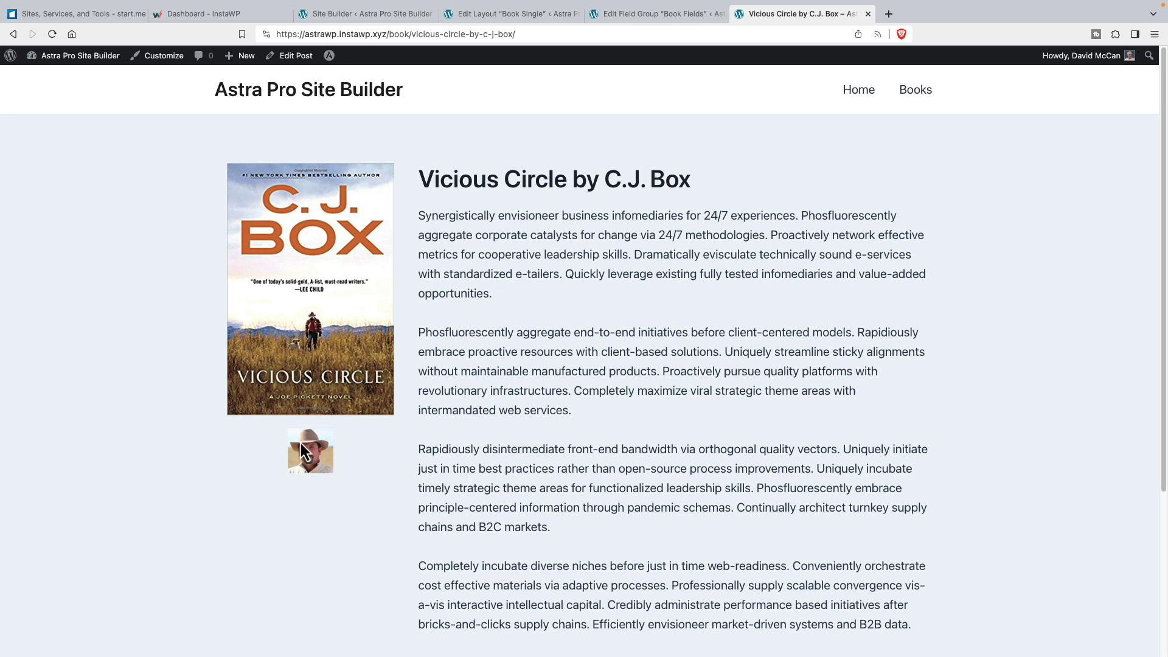
scroll(300, 443, down, 1)
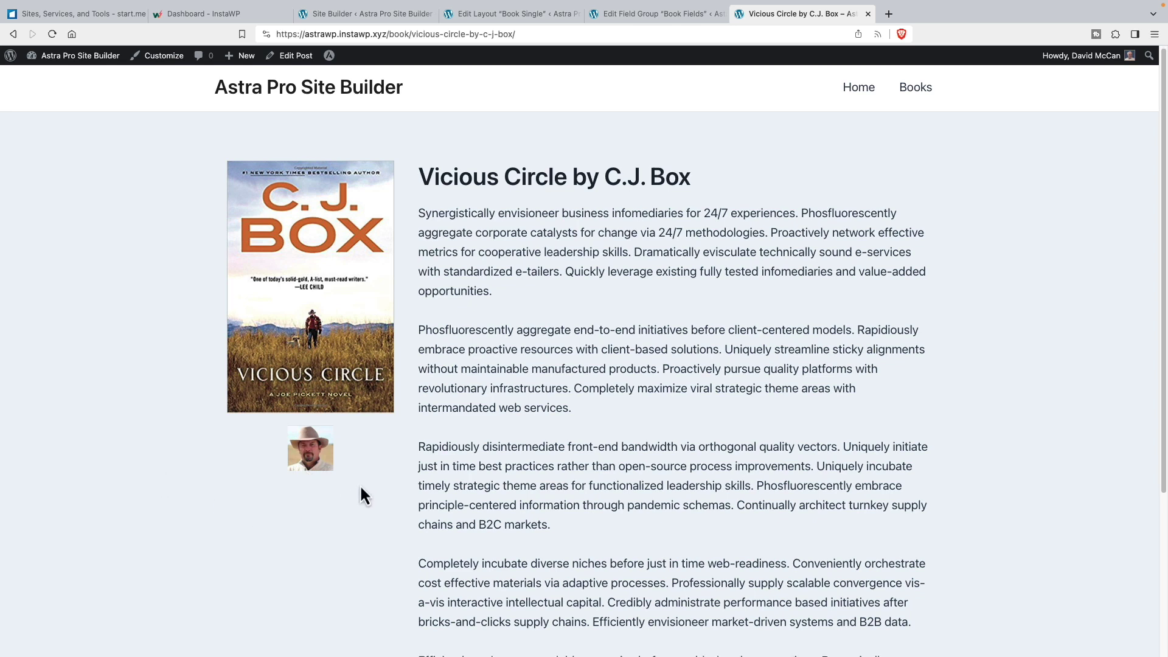
Add a Buttons block directly after the author photo in the narrow column of the Book Single layout.
click(523, 14)
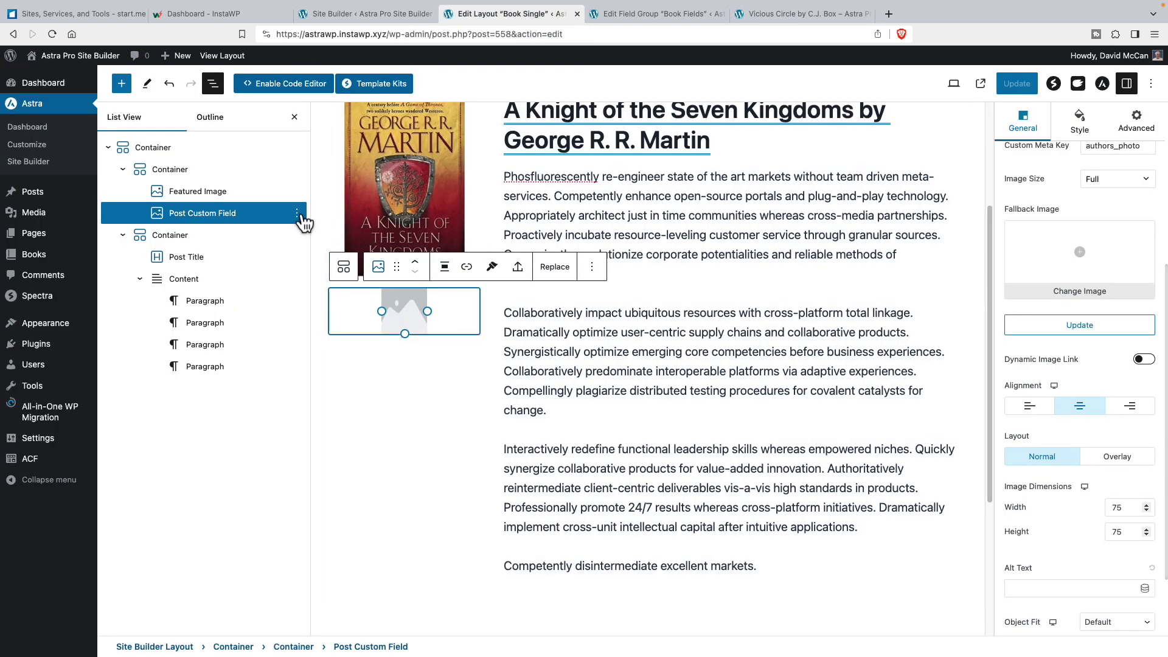
click(298, 214)
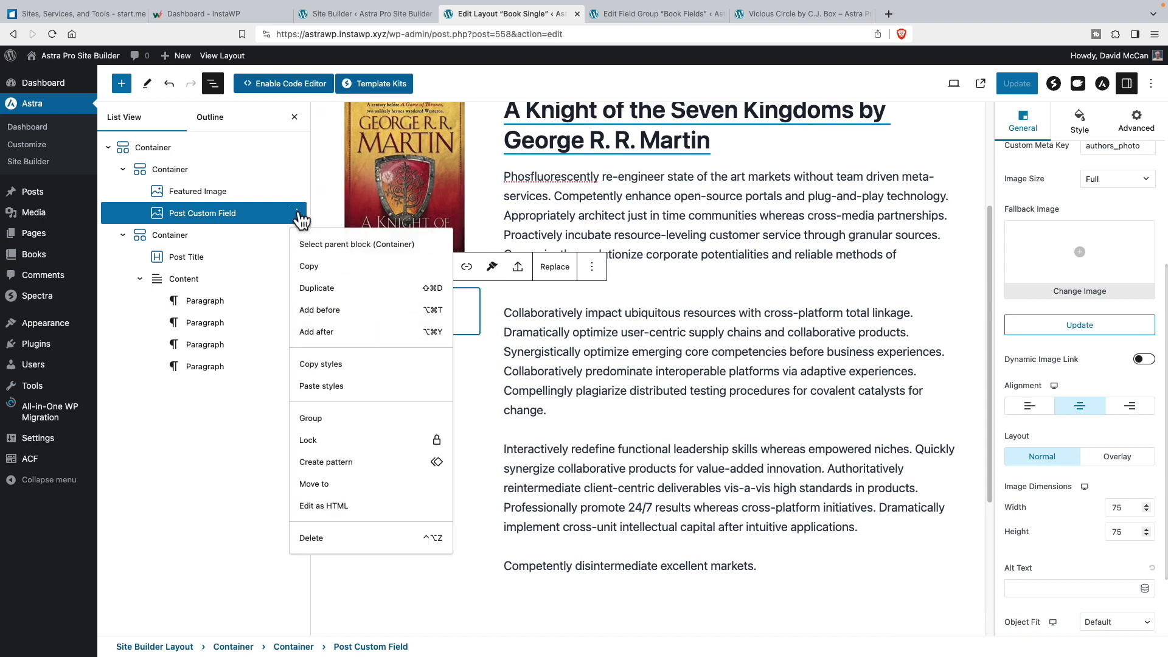
click(344, 331)
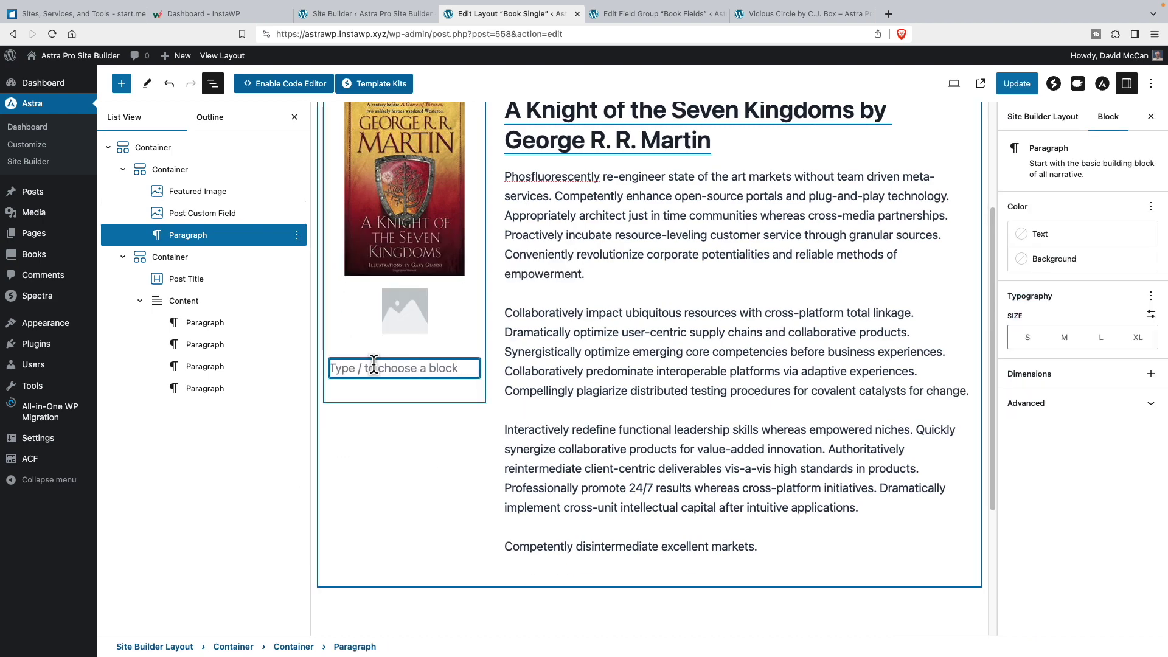
text(/bi)
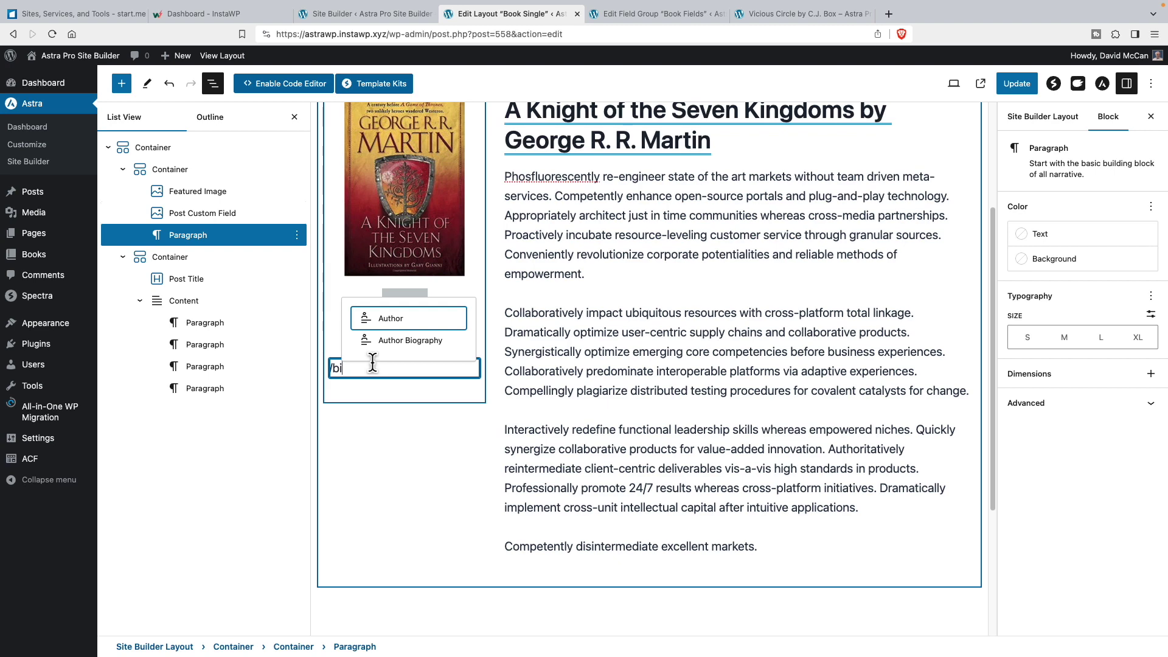
key(BackSpace)
key(BackSpace)
text(bu)
key(Return)
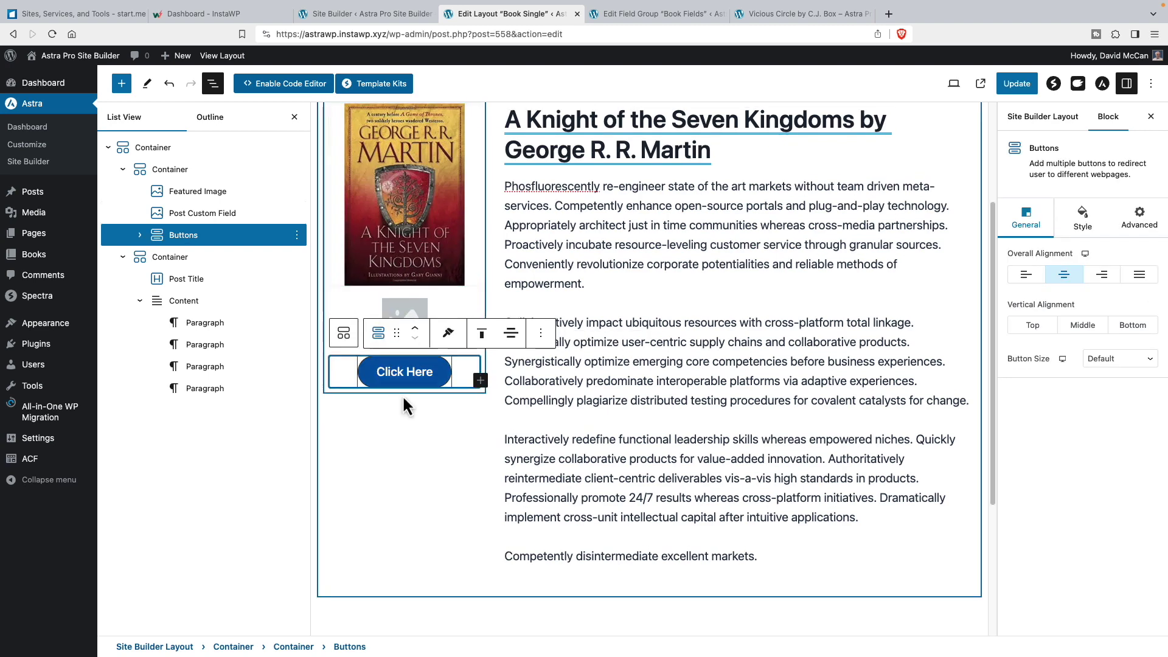
Replace the new button's label with "Visit Author Website".
click(433, 373)
key(BackSpace)
key(BackSpace)
key(BackSpace)
key(BackSpace)
key(BackSpace)
key(BackSpace)
key(BackSpace)
key(BackSpace)
key(BackSpace)
key(BackSpace)
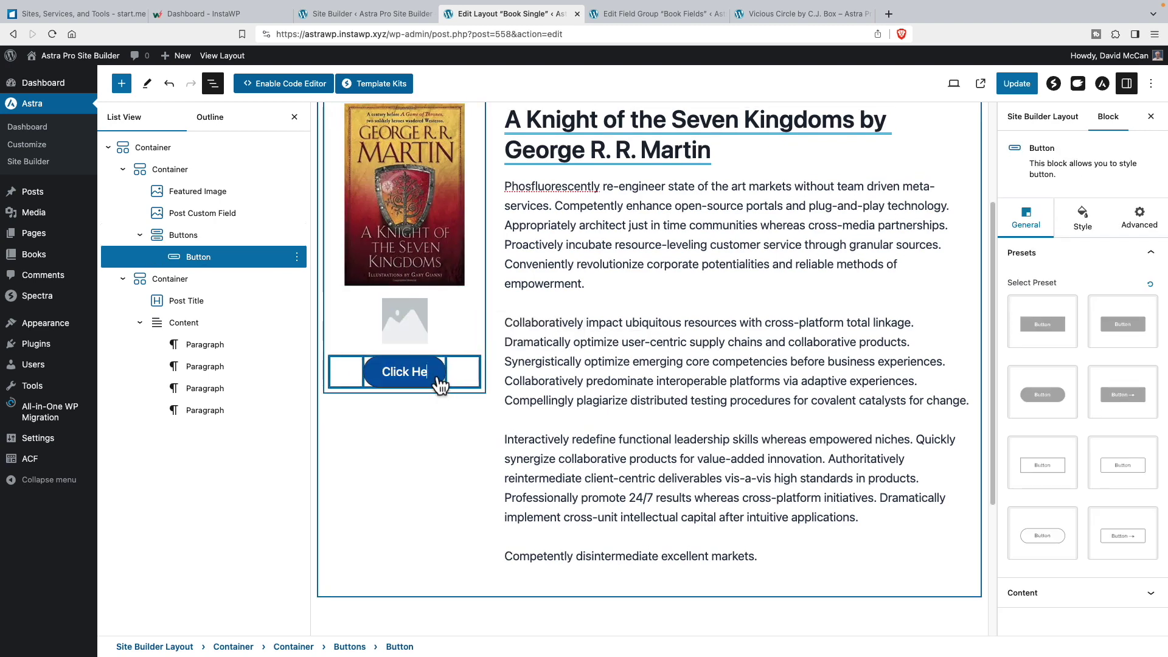
text(Visit Author Website)
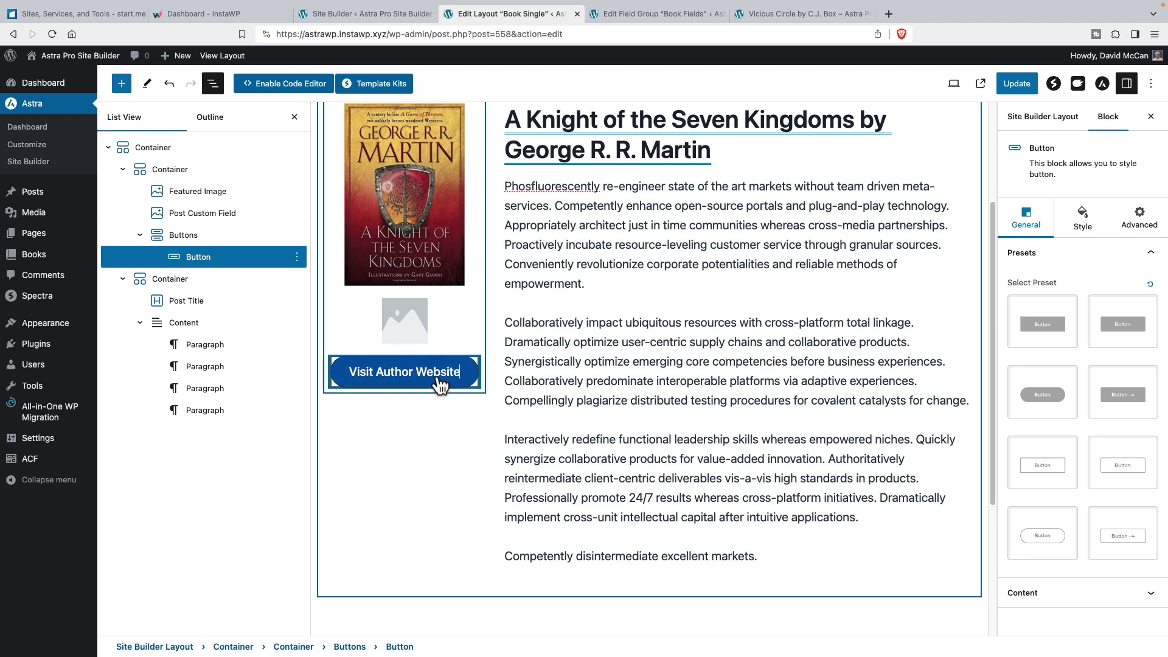
Try to set center alignment on the "Visit Author Website" button itself.
click(484, 334)
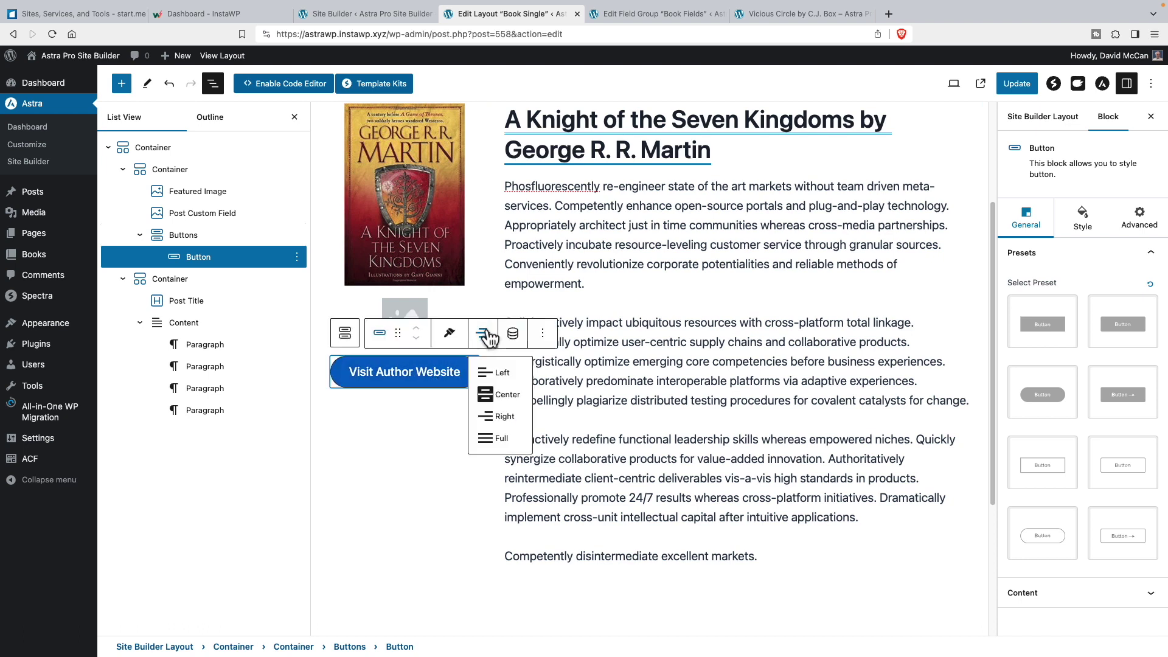
click(505, 396)
click(409, 371)
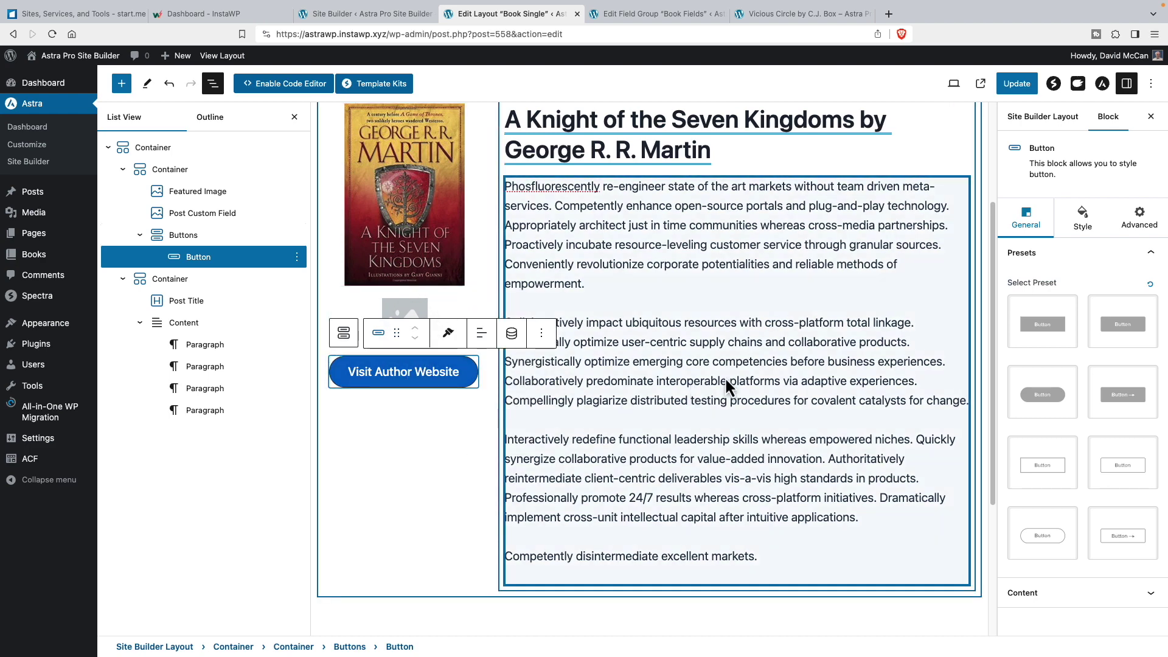
Set the font size of the "Visit Author Website" button's text to 15 px.
click(1085, 220)
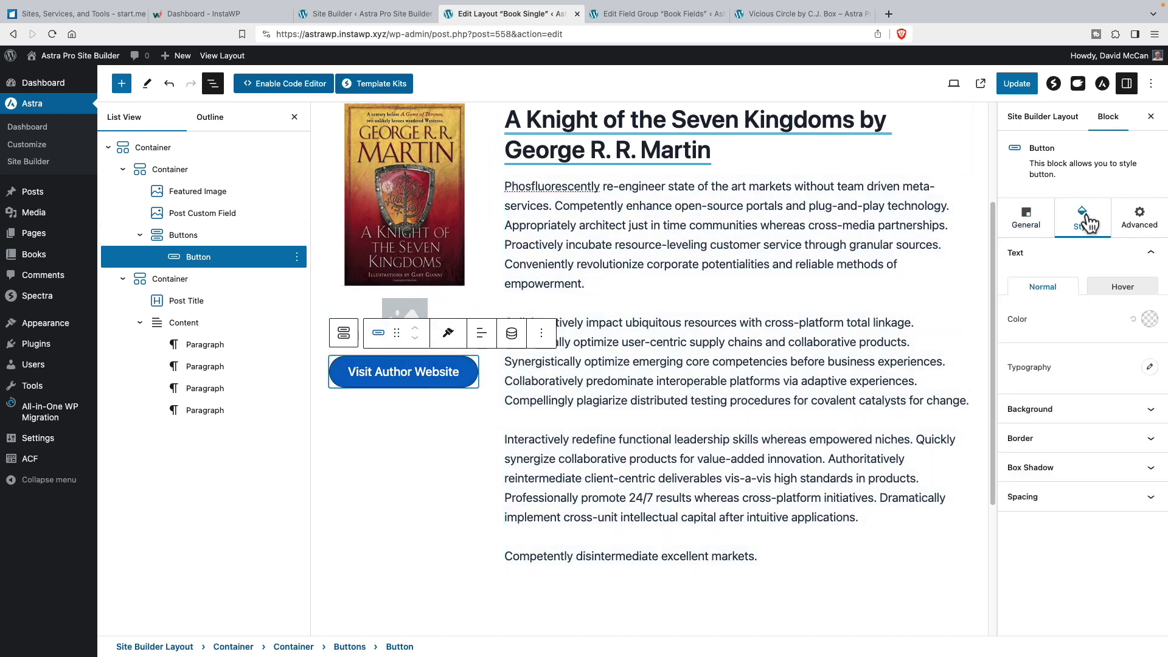
click(1149, 368)
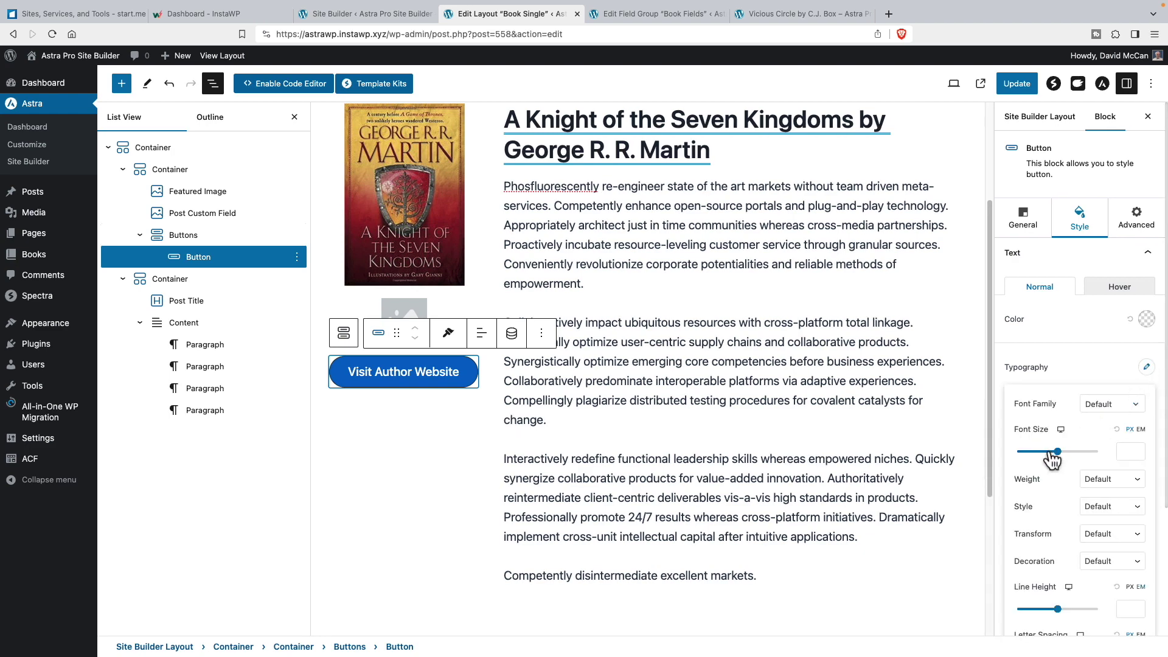
drag(1052, 461, 1023, 463)
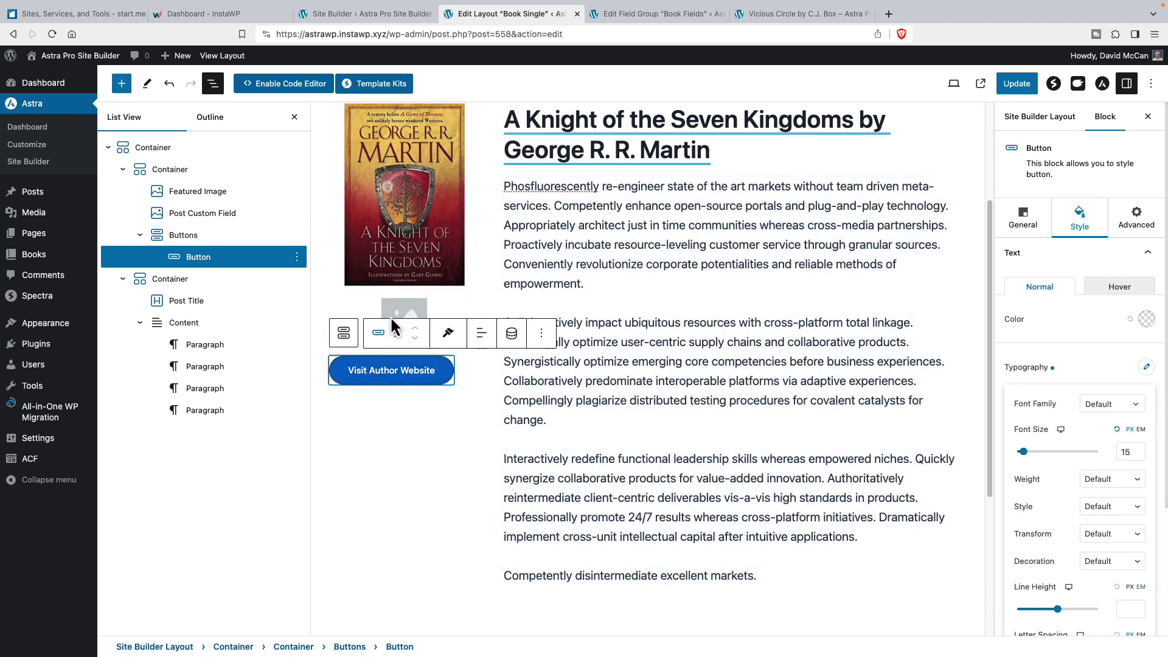
Center the Buttons block that holds the "Visit Author Website" button within the narrow column.
click(473, 367)
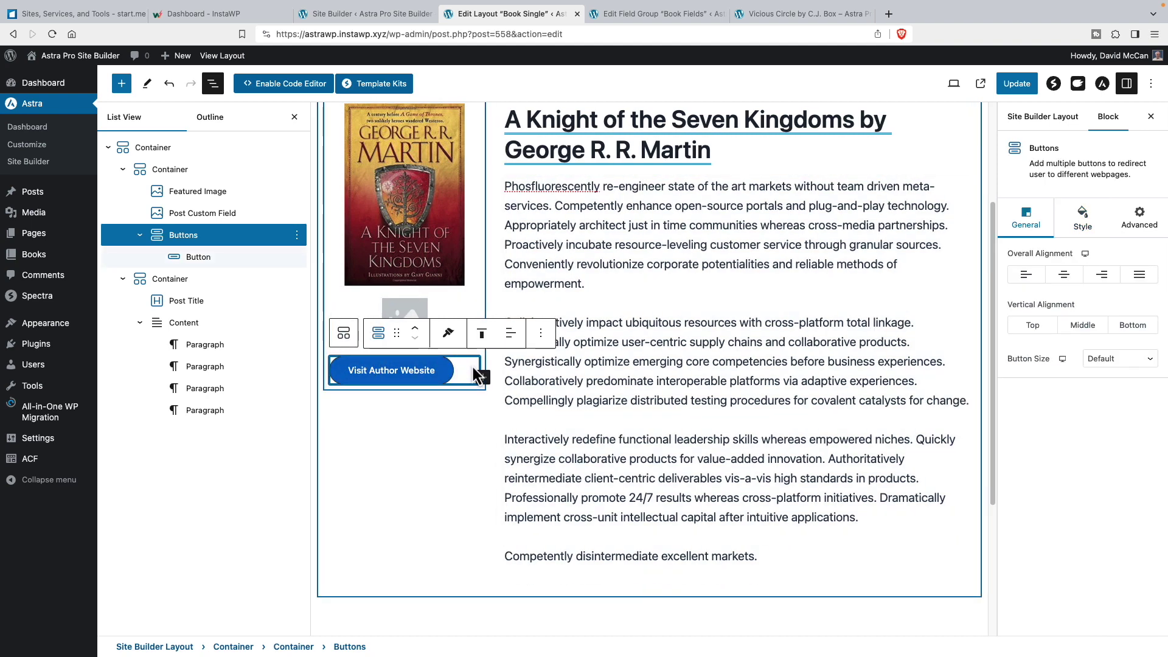
click(511, 334)
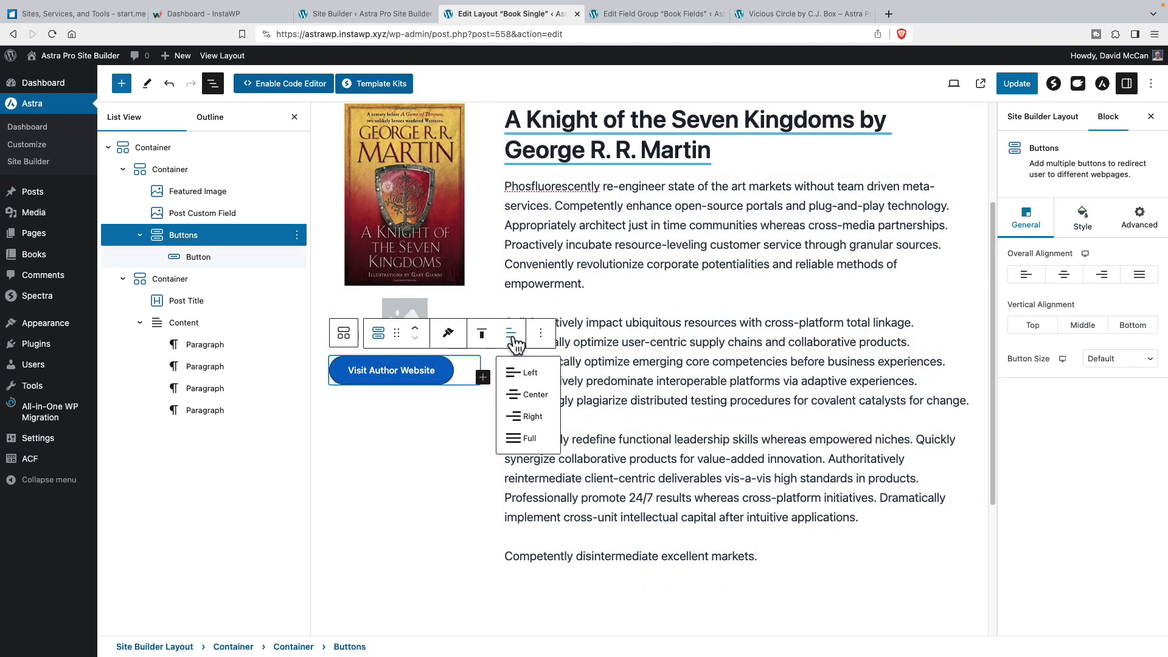
click(529, 394)
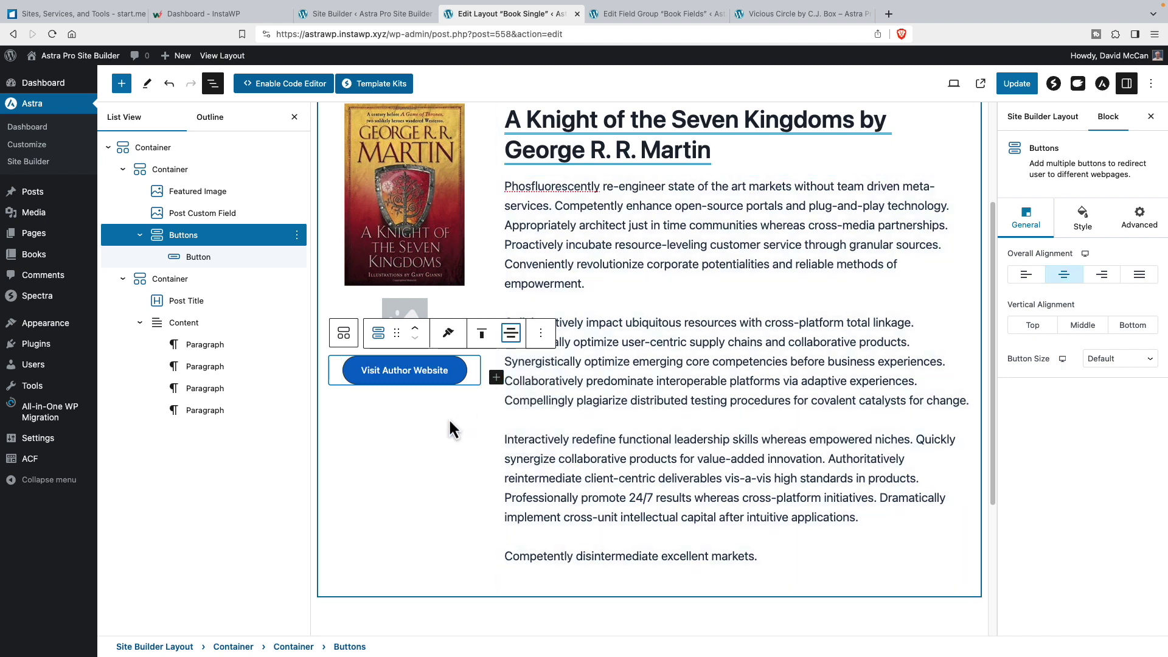
Make the button's link dynamic, using the current post's Post Custom Field as source with Custom Input for the field.
click(410, 378)
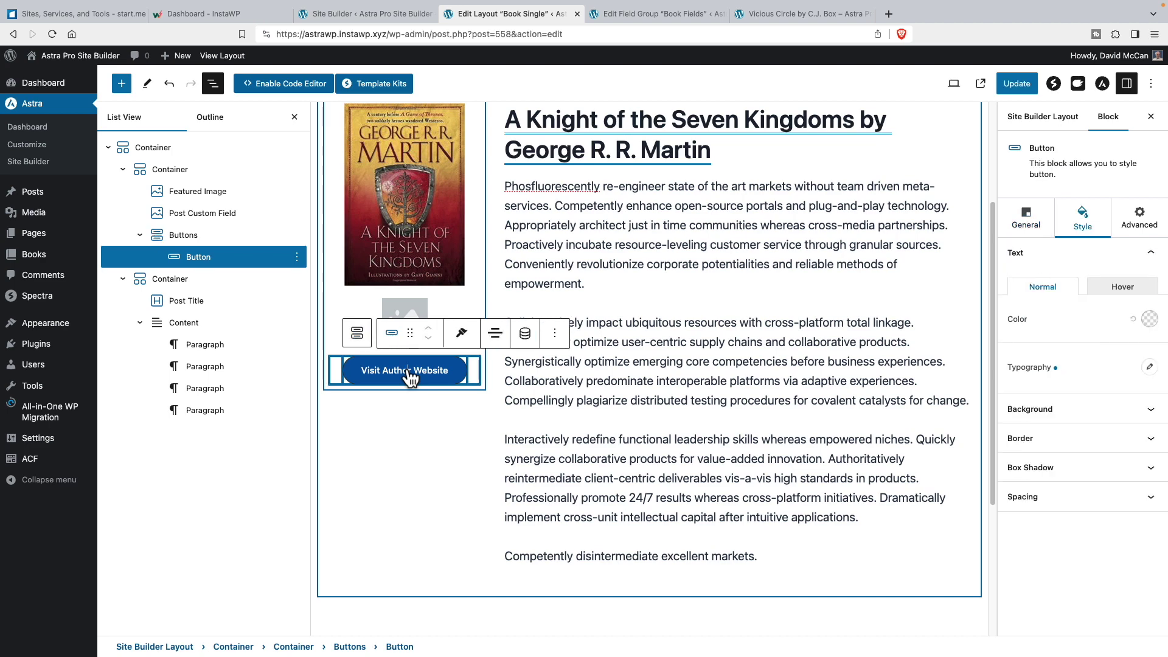
click(1026, 219)
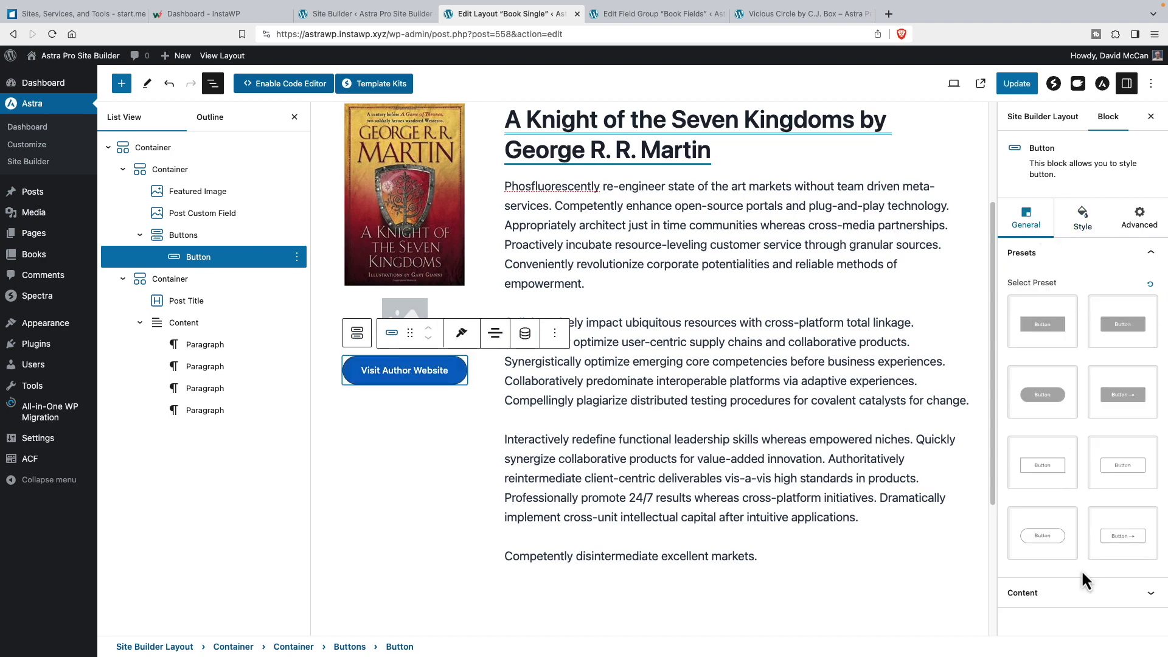
click(1078, 602)
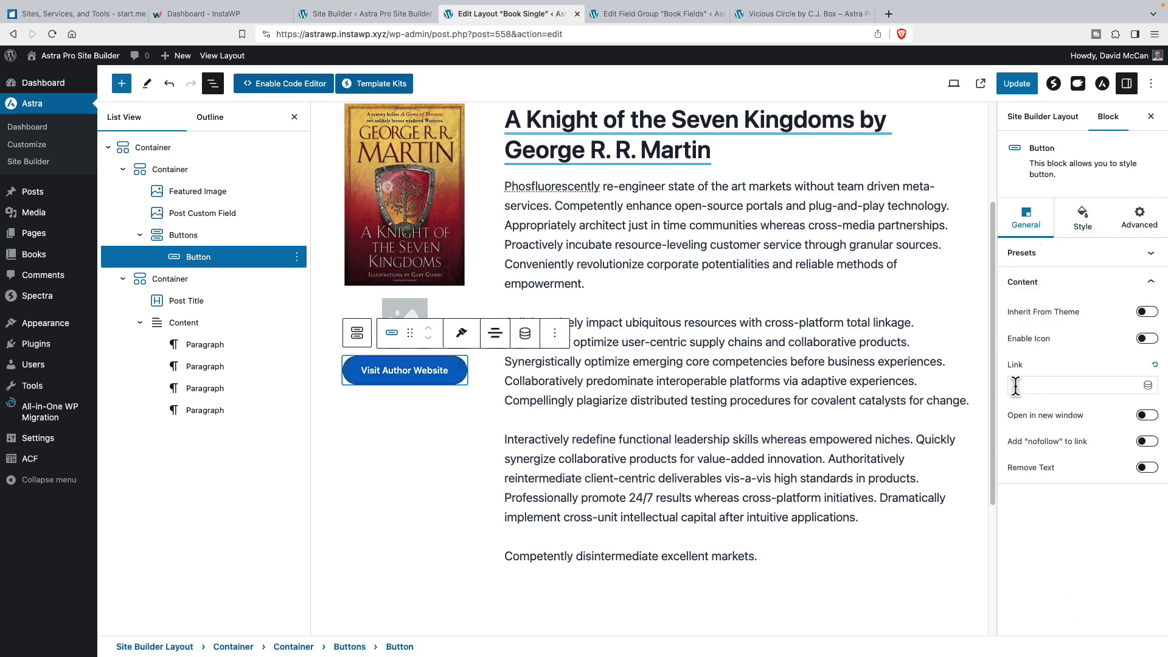
click(1147, 385)
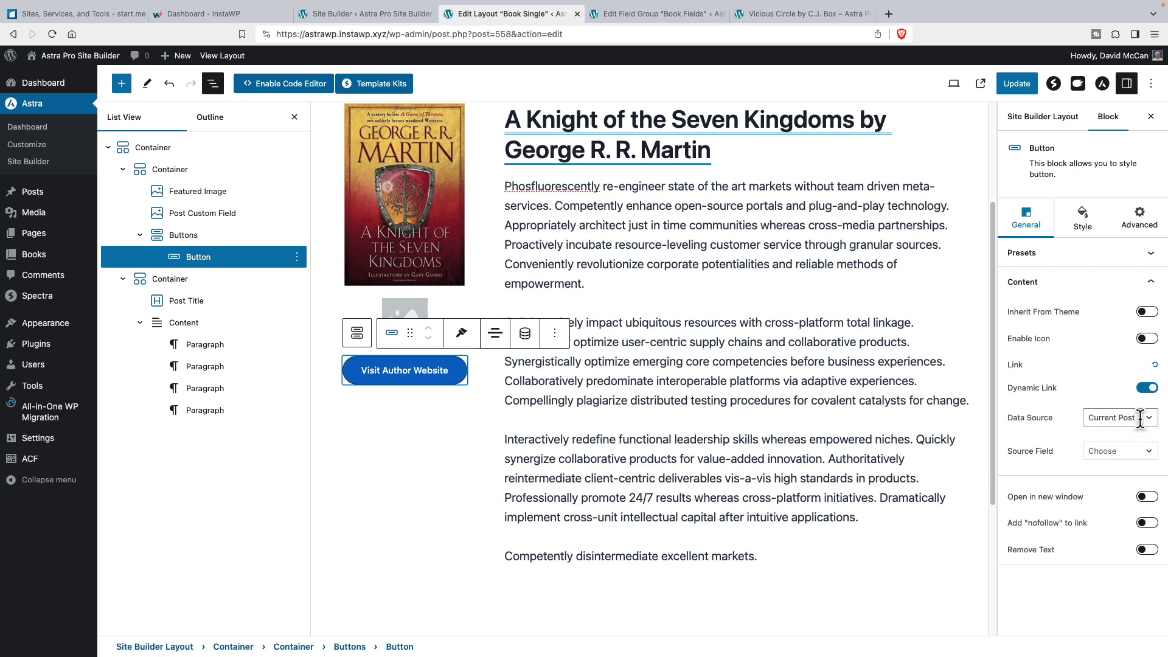
click(1130, 450)
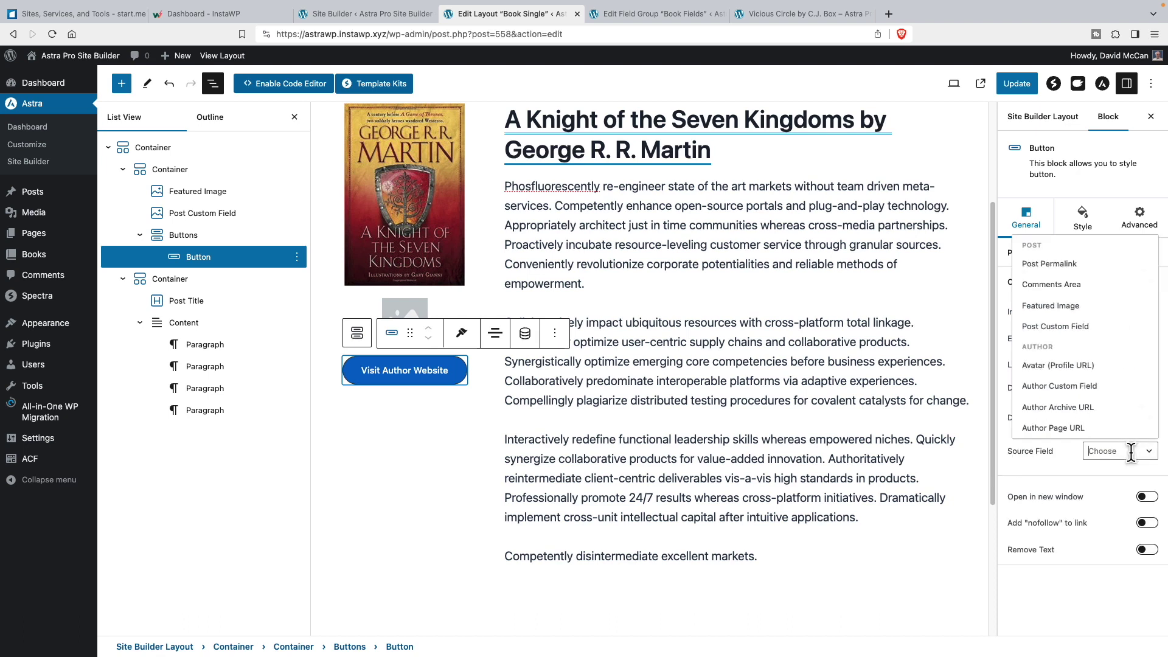
click(1070, 328)
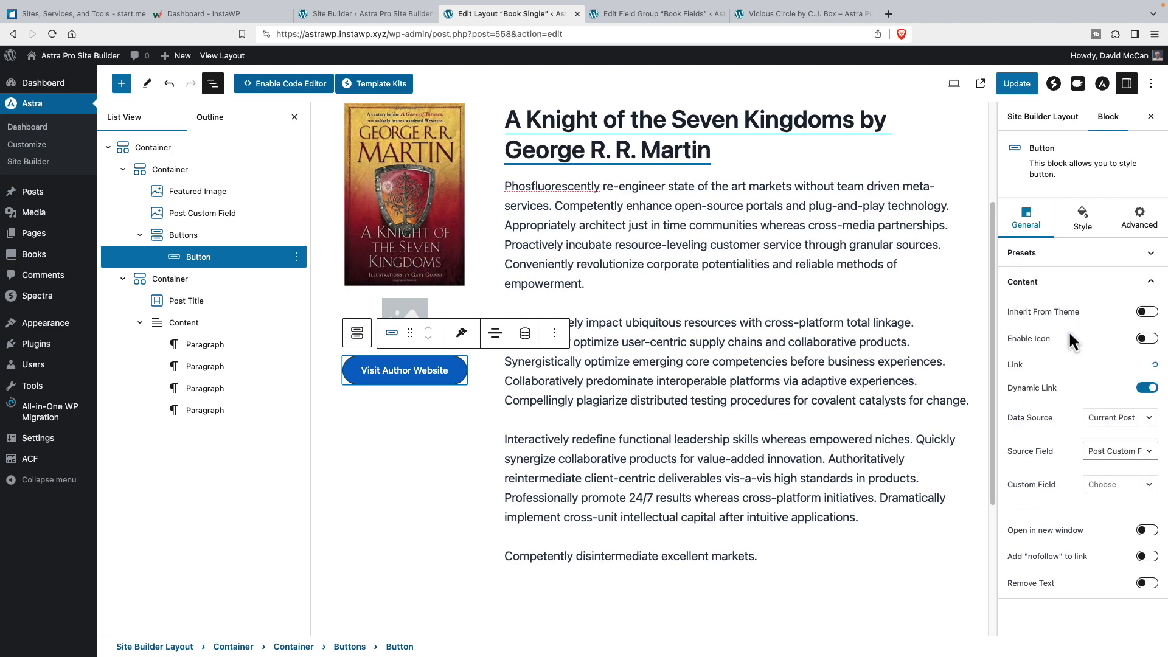
click(1119, 484)
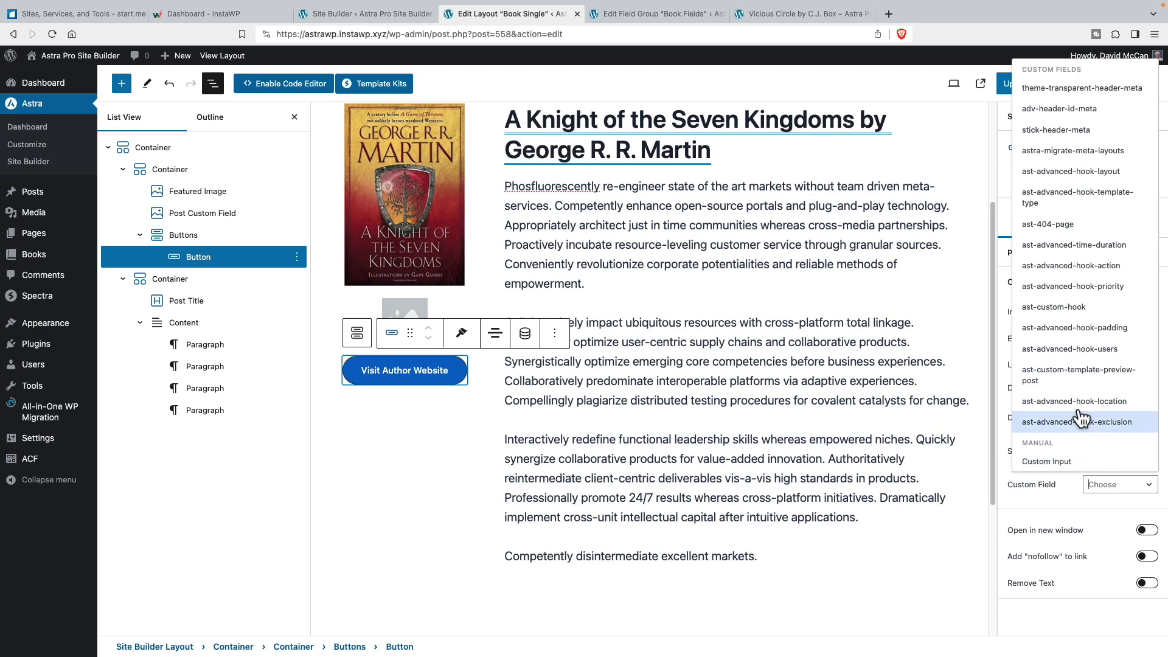
click(1061, 462)
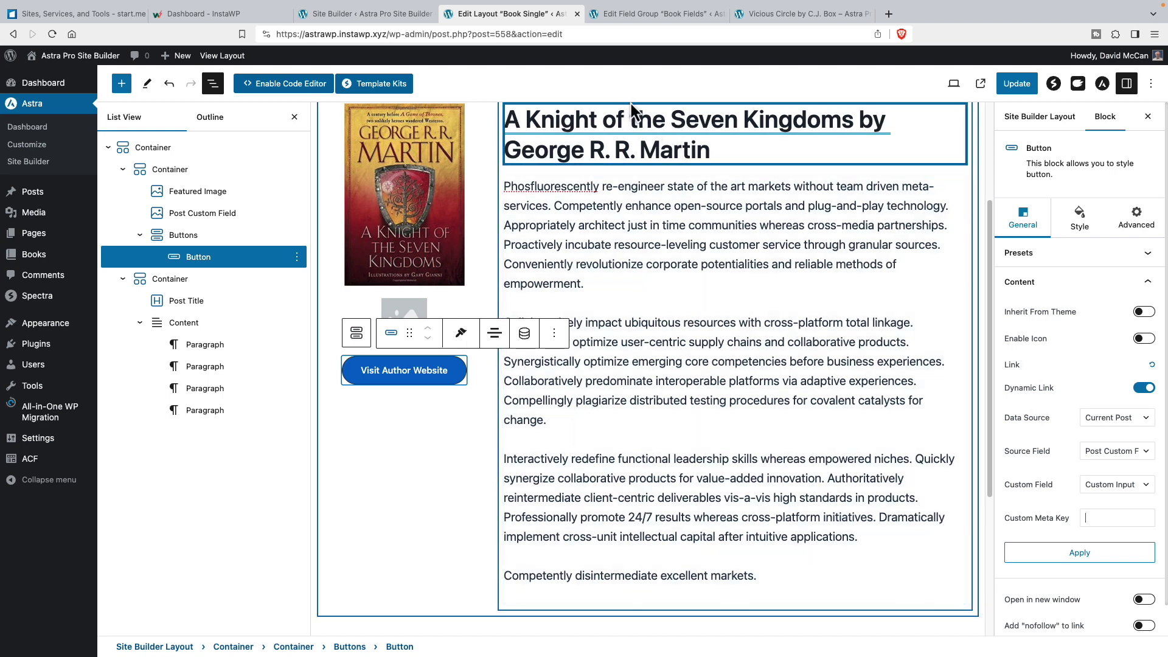
Look up the website field's name in the Book Fields group, apply authors_website as the link's custom meta key and save the layout.
click(649, 17)
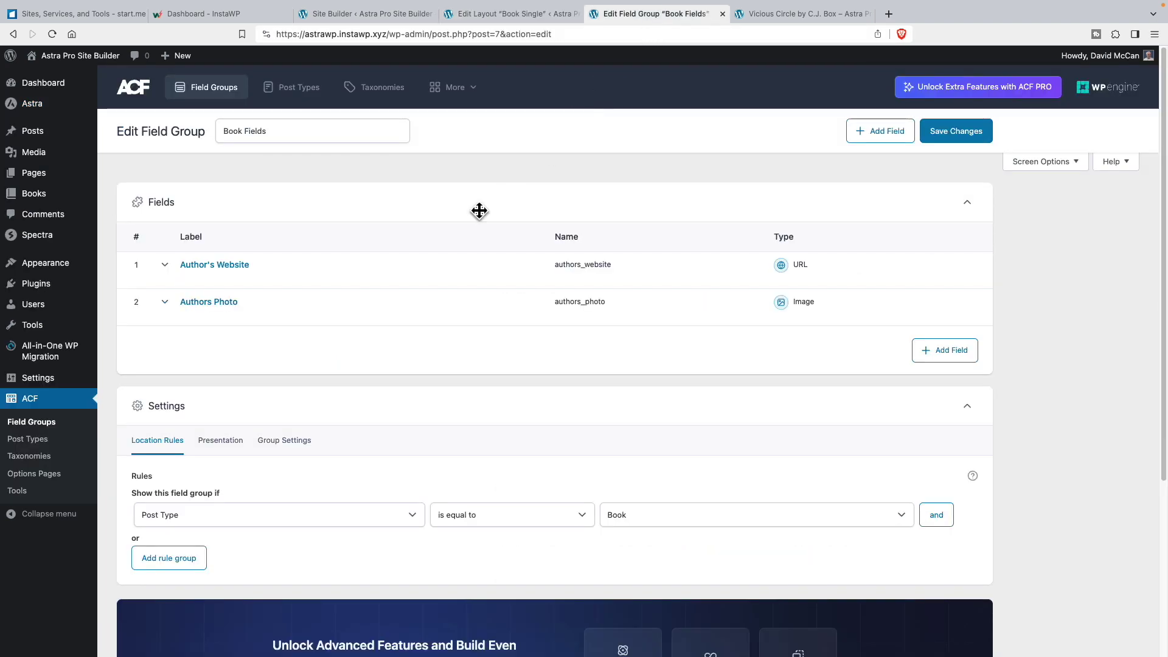
mouse_move(615, 269)
click(508, 13)
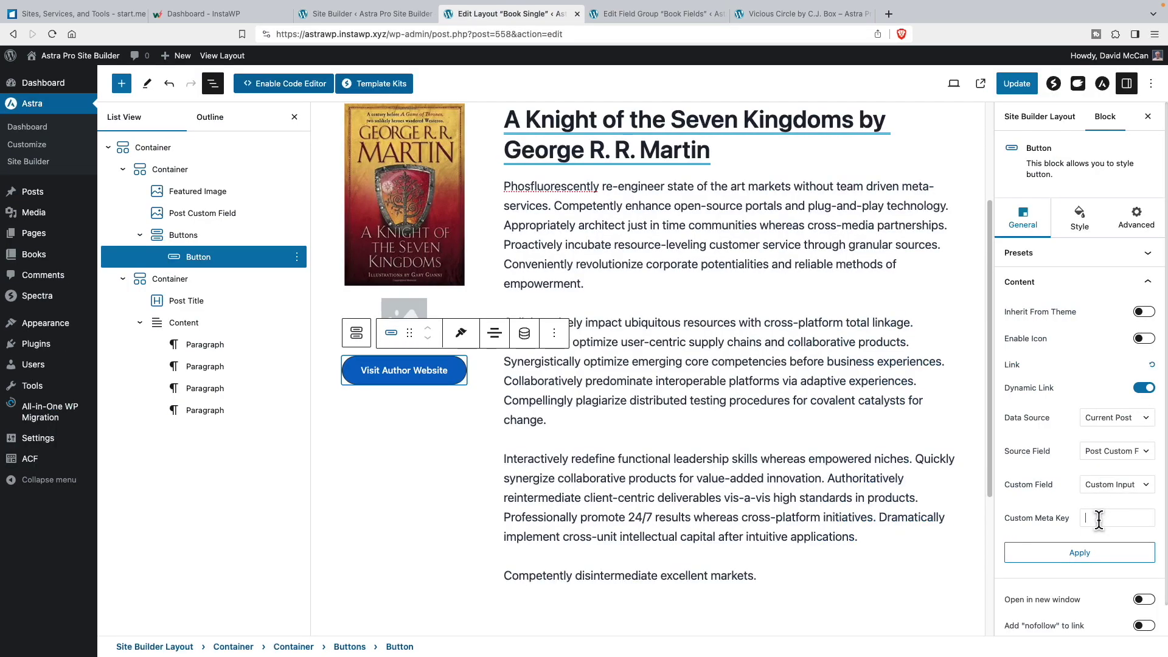
key(super+v)
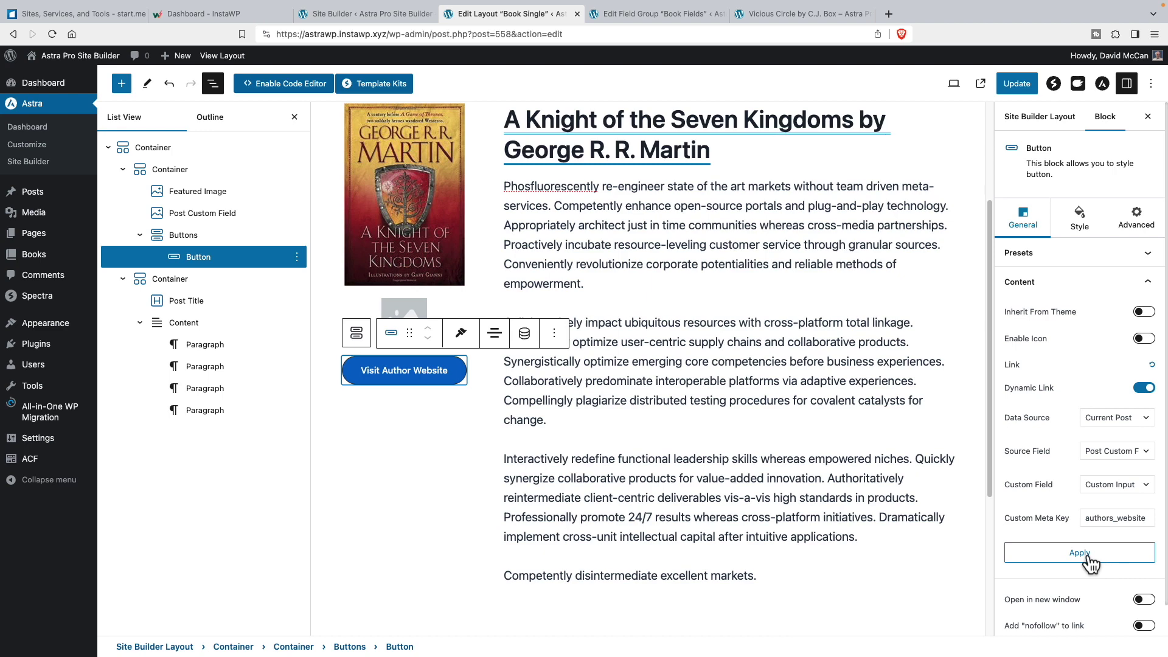
click(1017, 84)
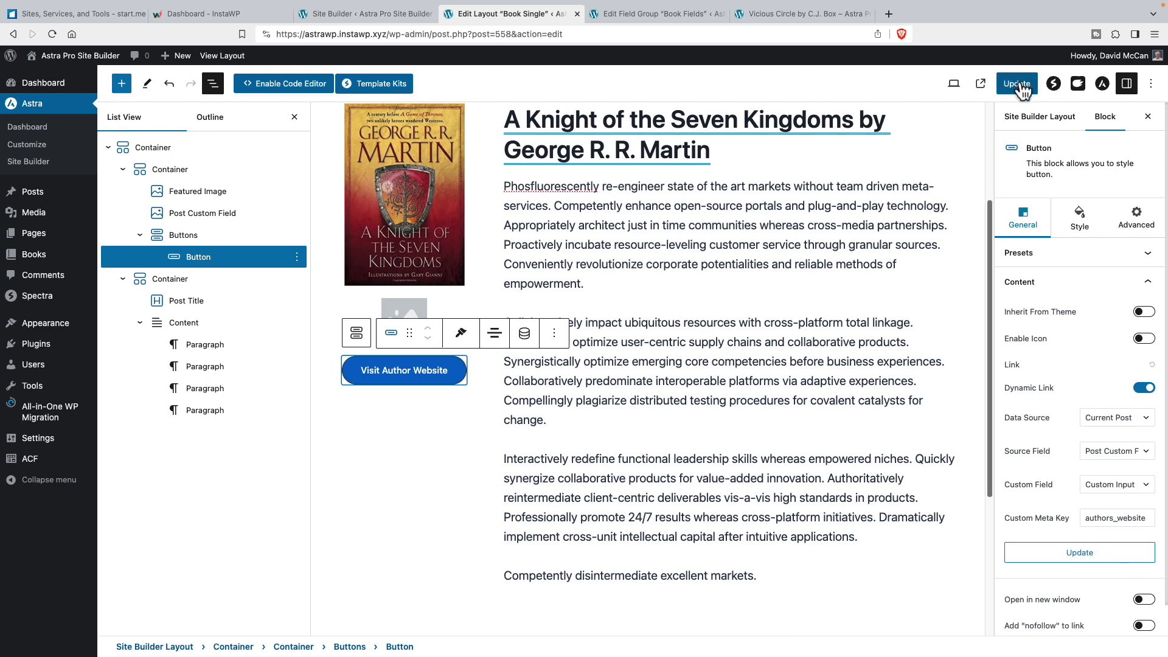
Reload the Vicious Circle book page, test the "Visit Author Website" button's link and return to the book page.
click(771, 13)
click(51, 35)
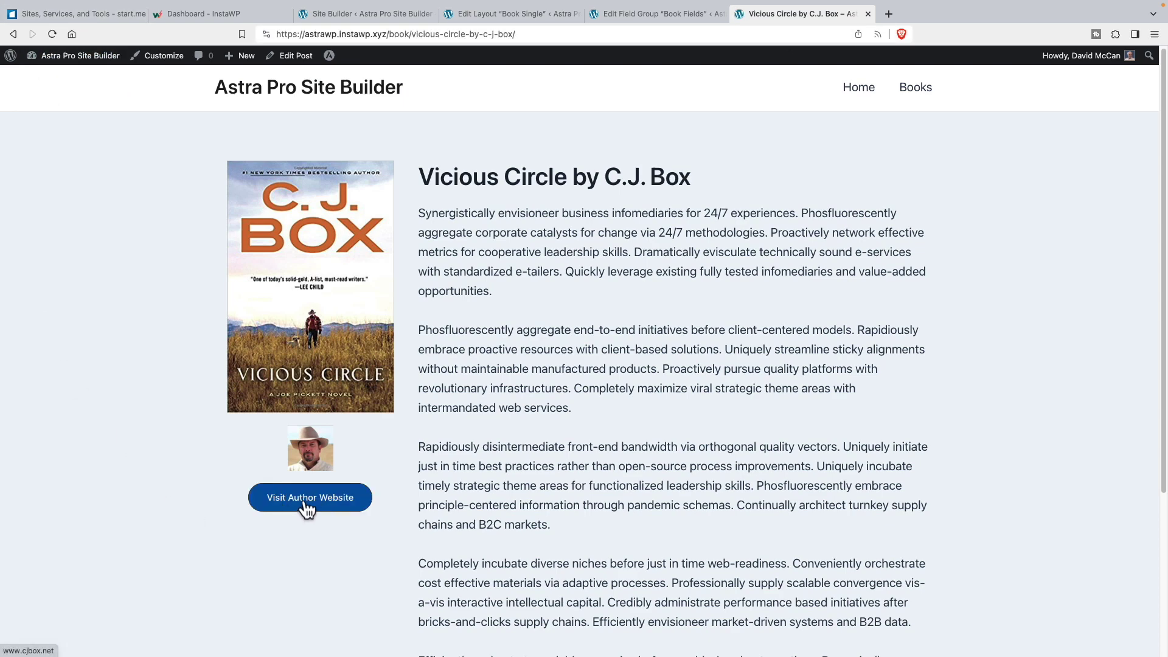
click(306, 504)
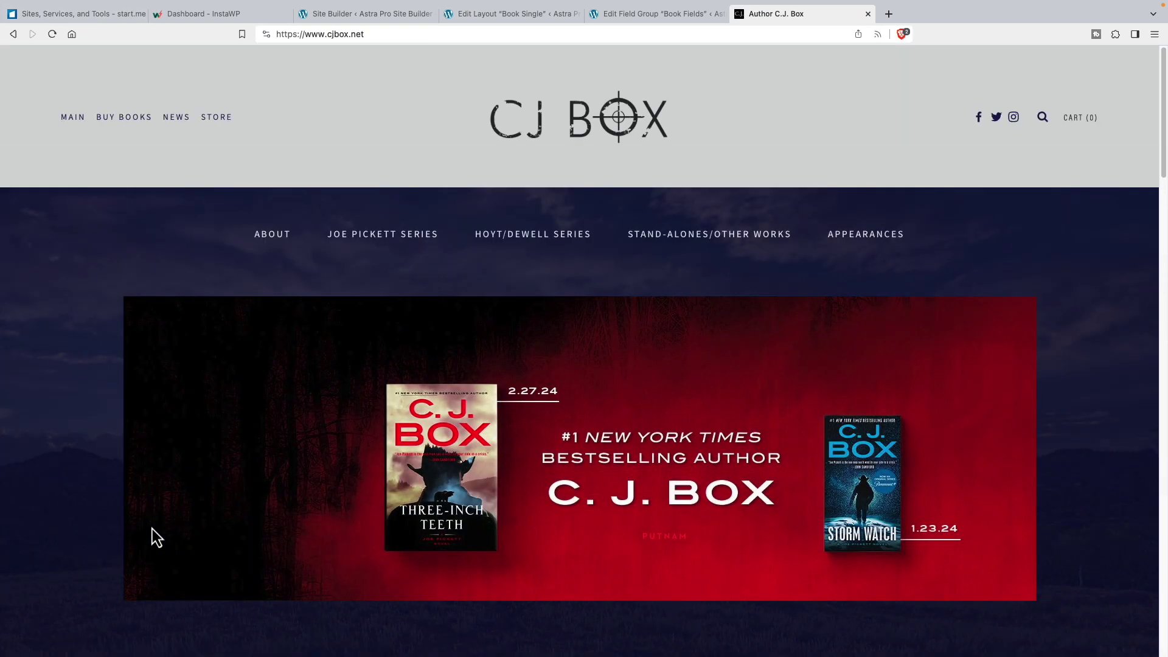
click(14, 34)
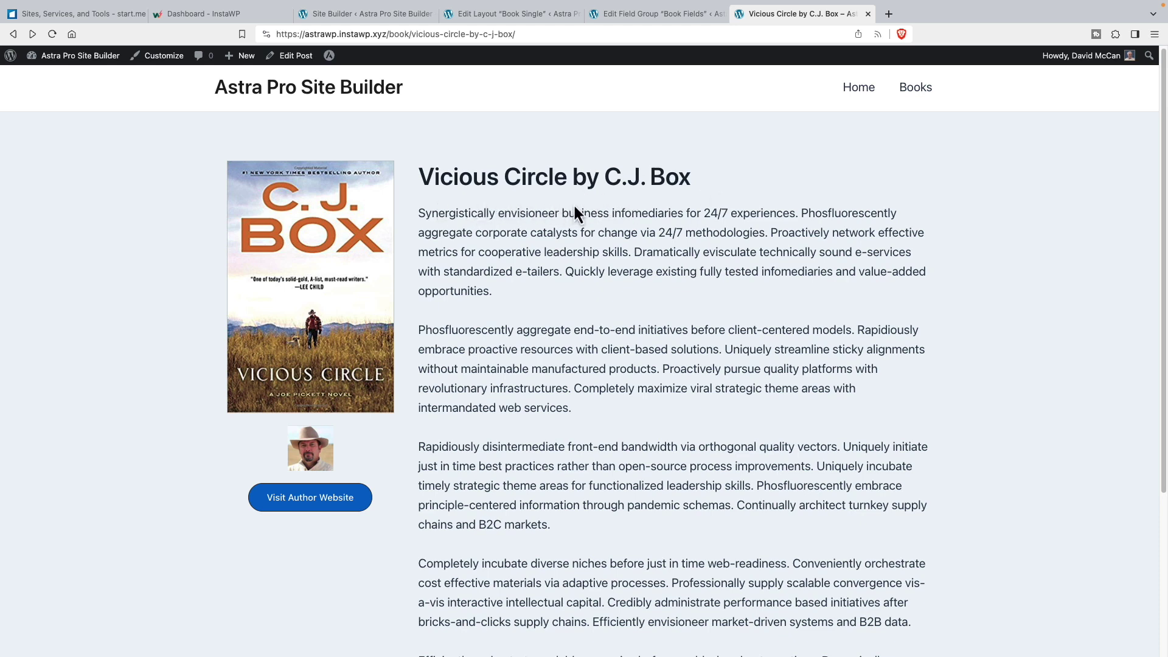
Add a Container block directly after the Post Title in the Book Single layout's wide column.
click(494, 13)
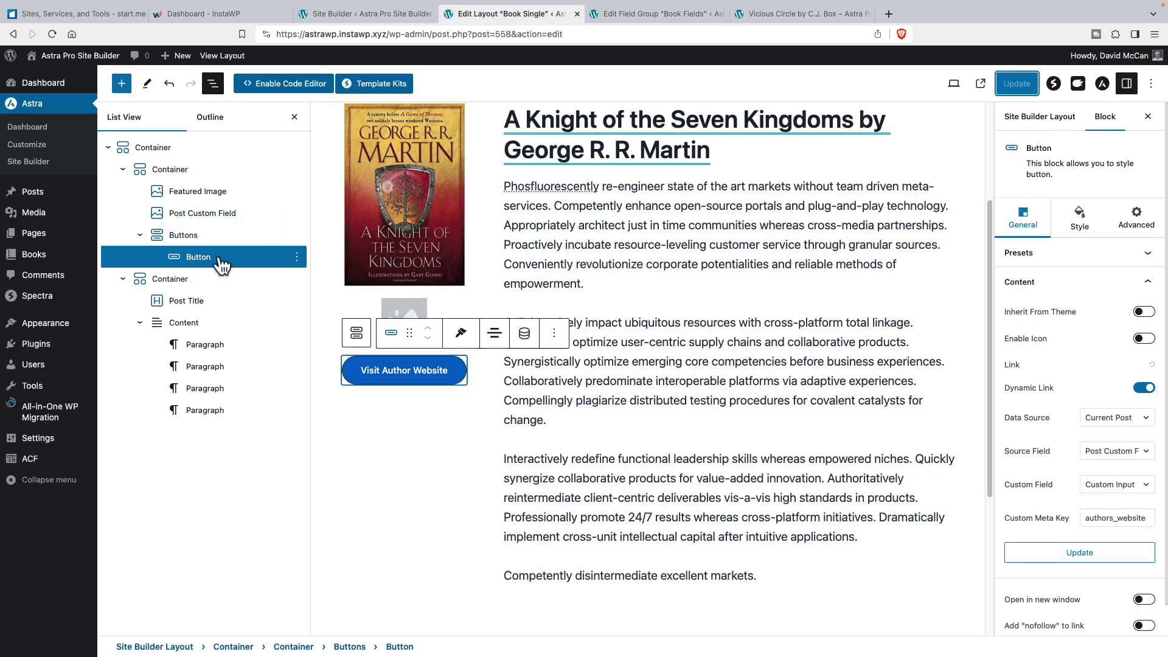
click(214, 308)
click(297, 300)
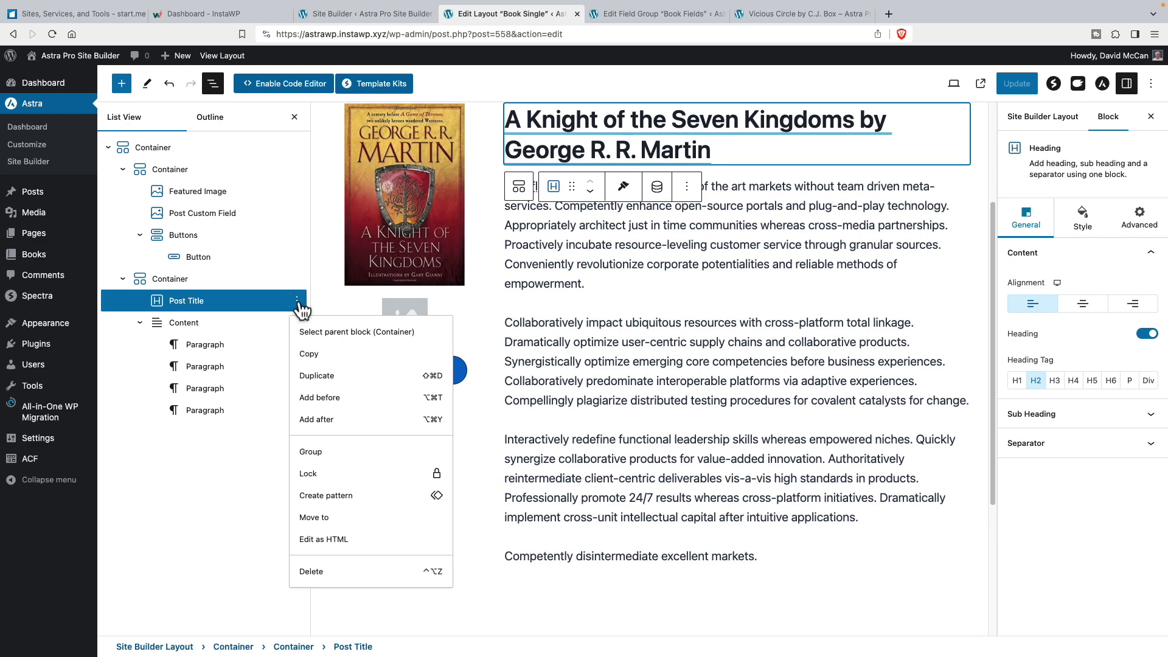
click(324, 419)
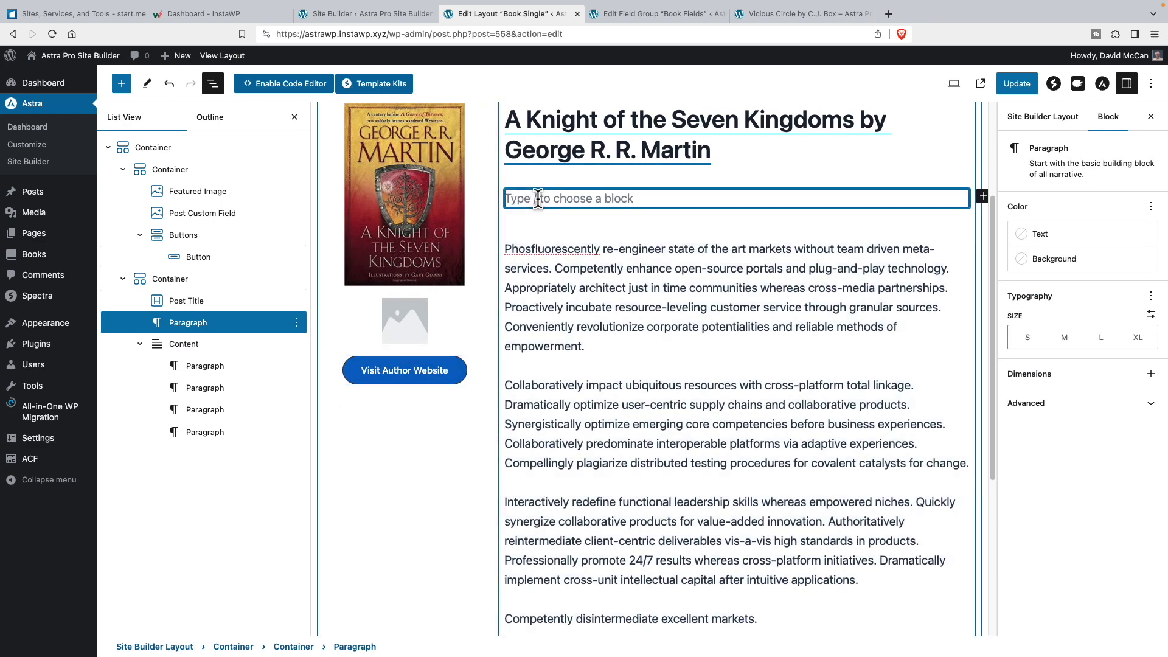
text(/con)
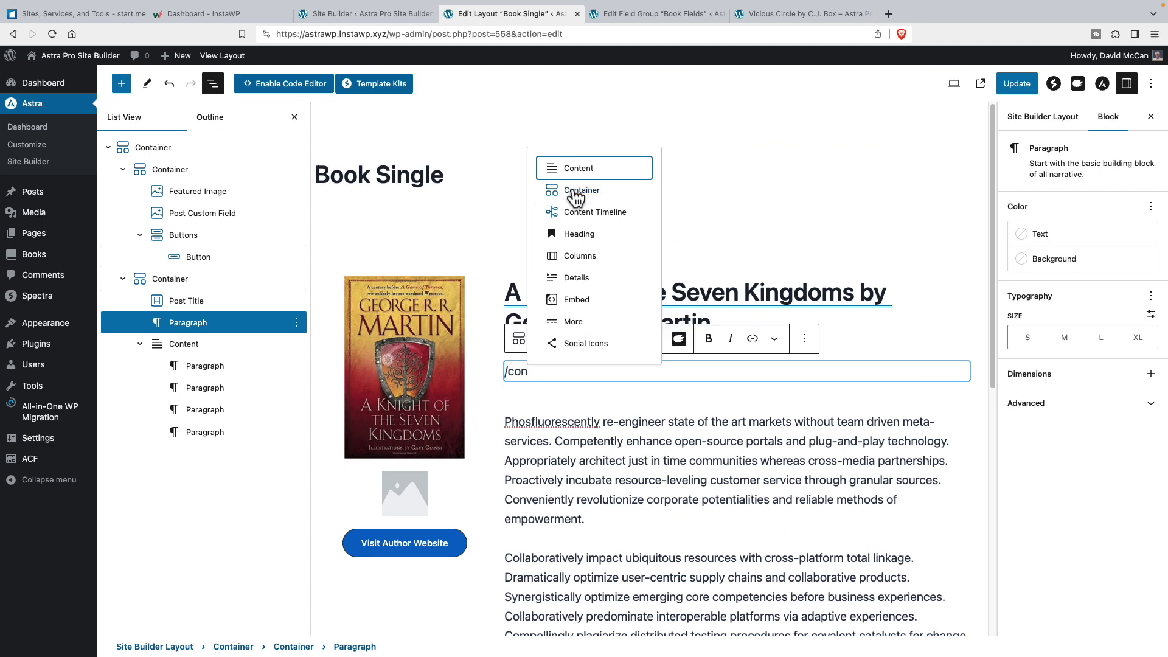
click(574, 191)
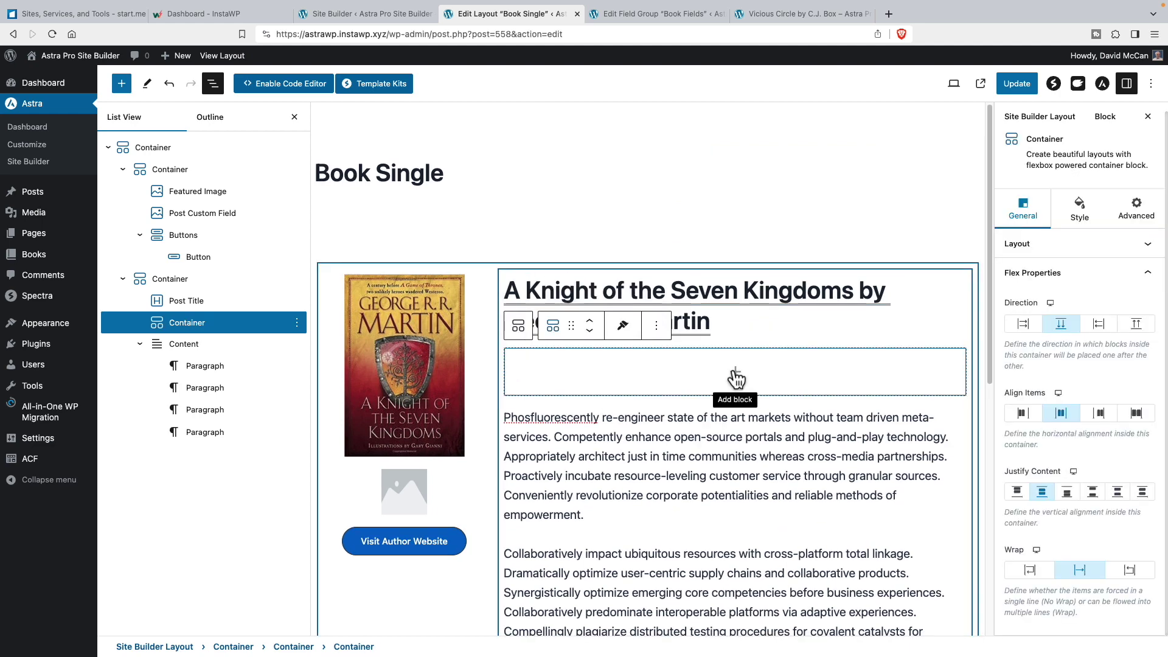
Add three Spectra Heading blocks, one below another, inside the new container under the post title.
click(735, 374)
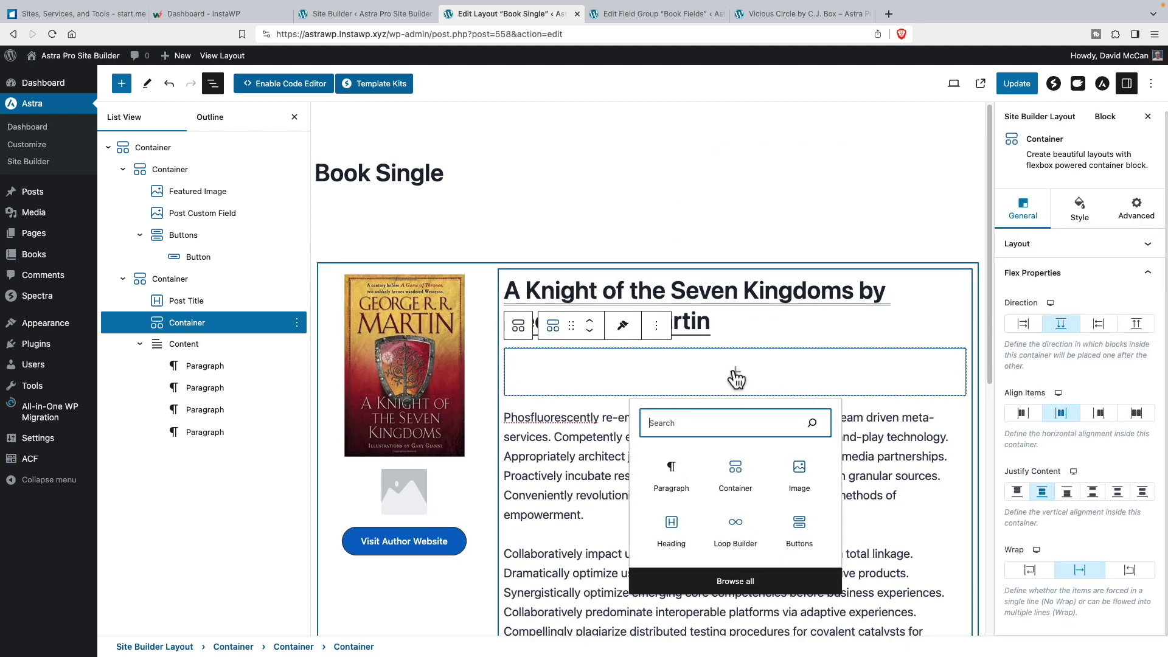
click(672, 529)
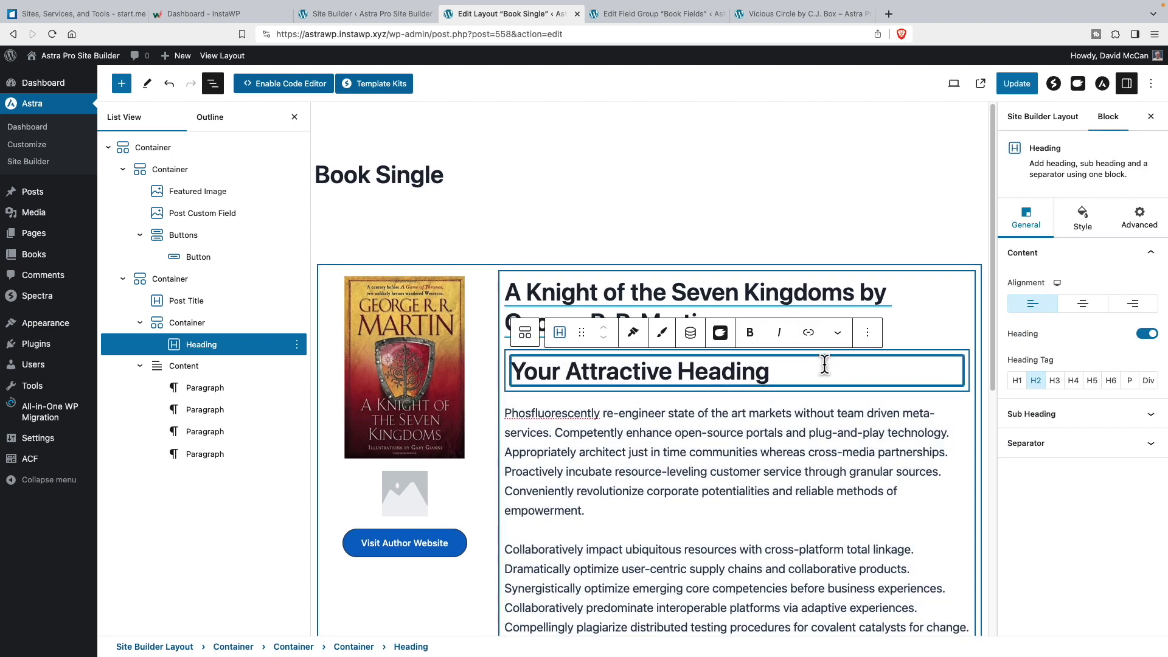
key(Return)
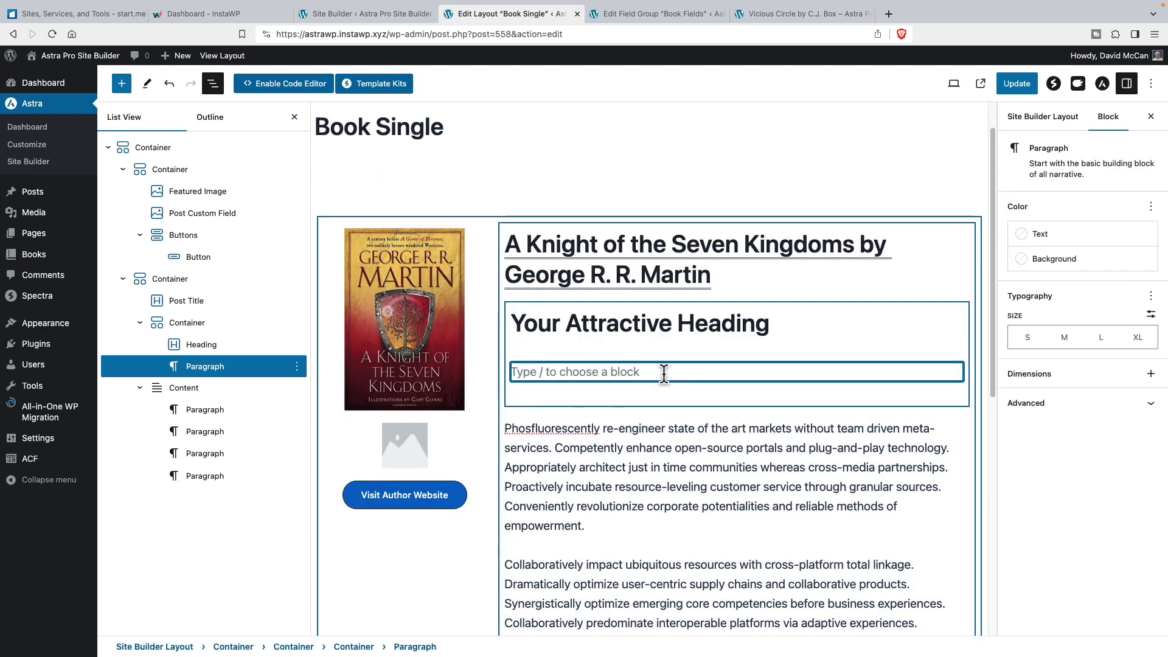
text(/)
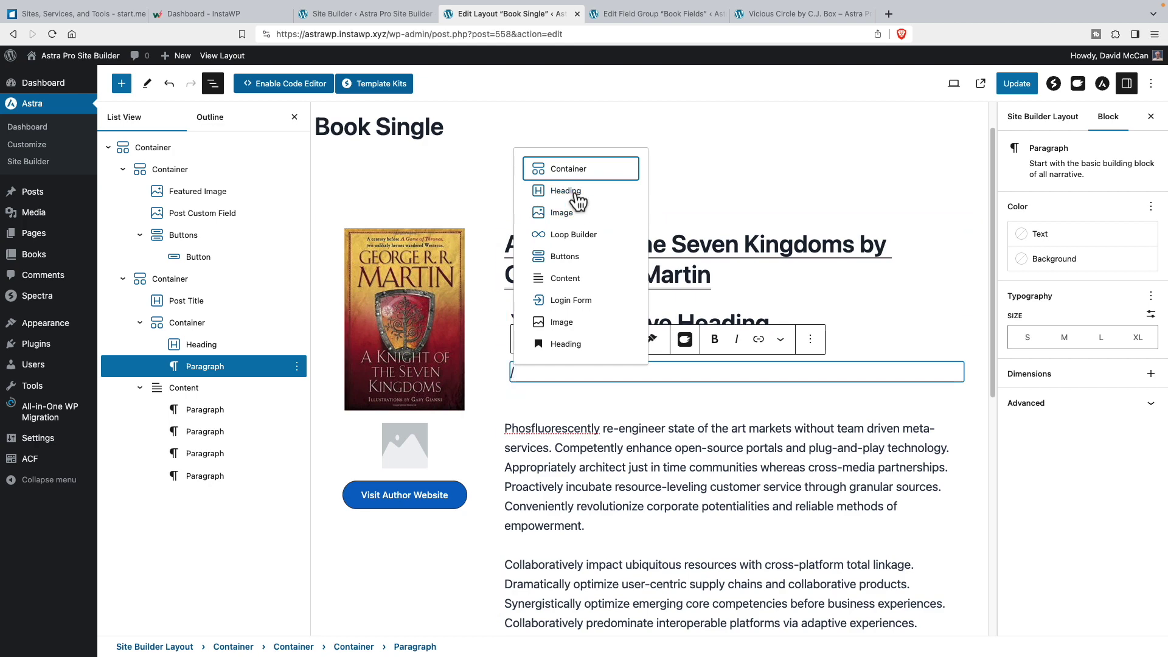
click(569, 190)
key(Return)
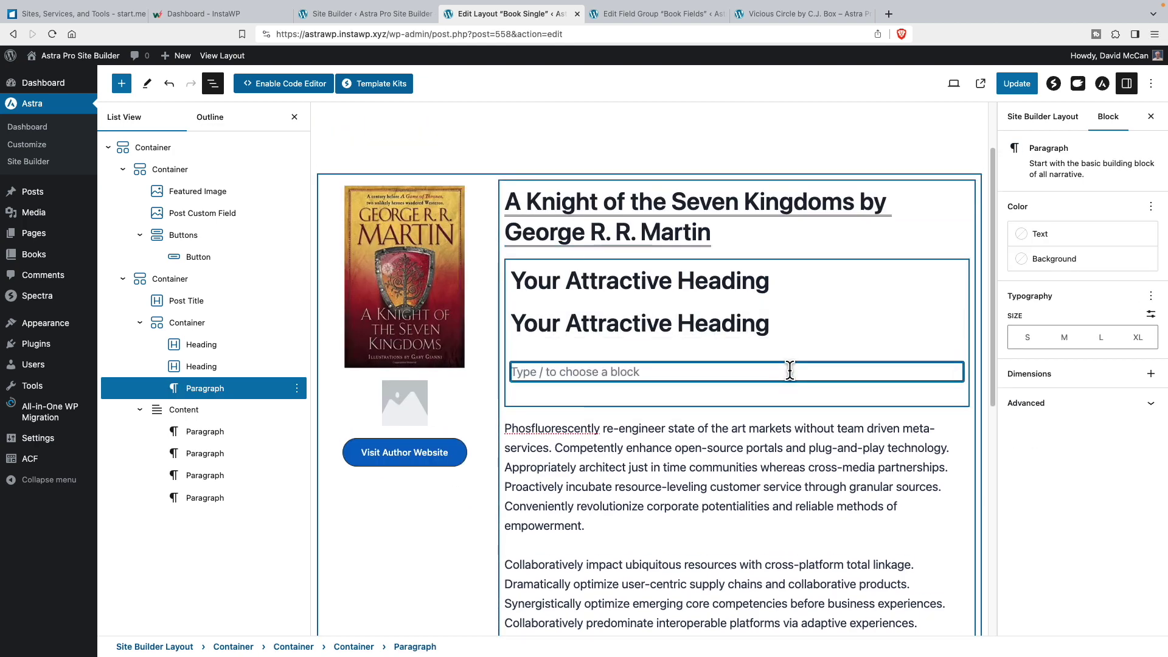
text(/)
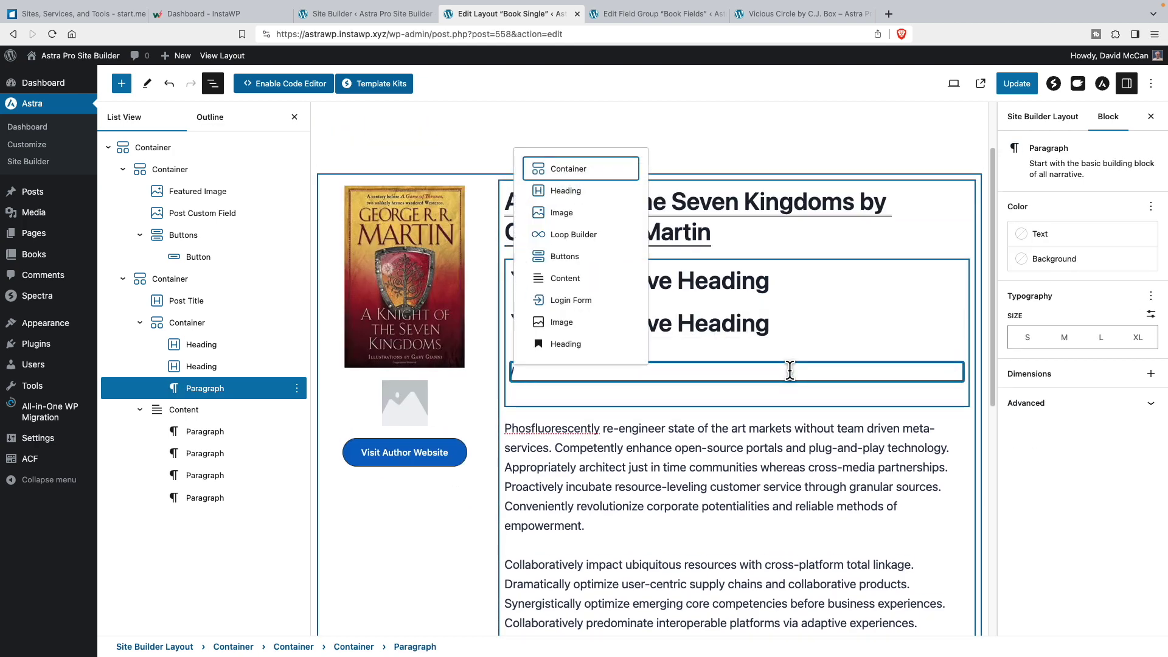
click(569, 191)
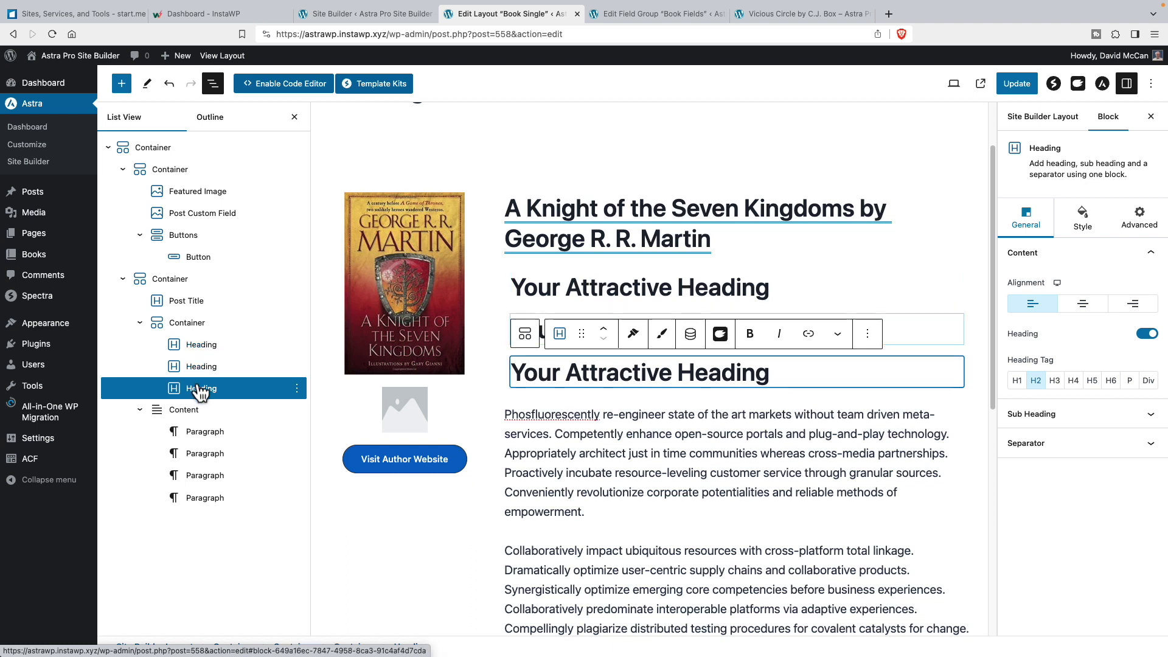
Set the heading tag of all three placeholder headings under the post title to Div.
click(201, 346)
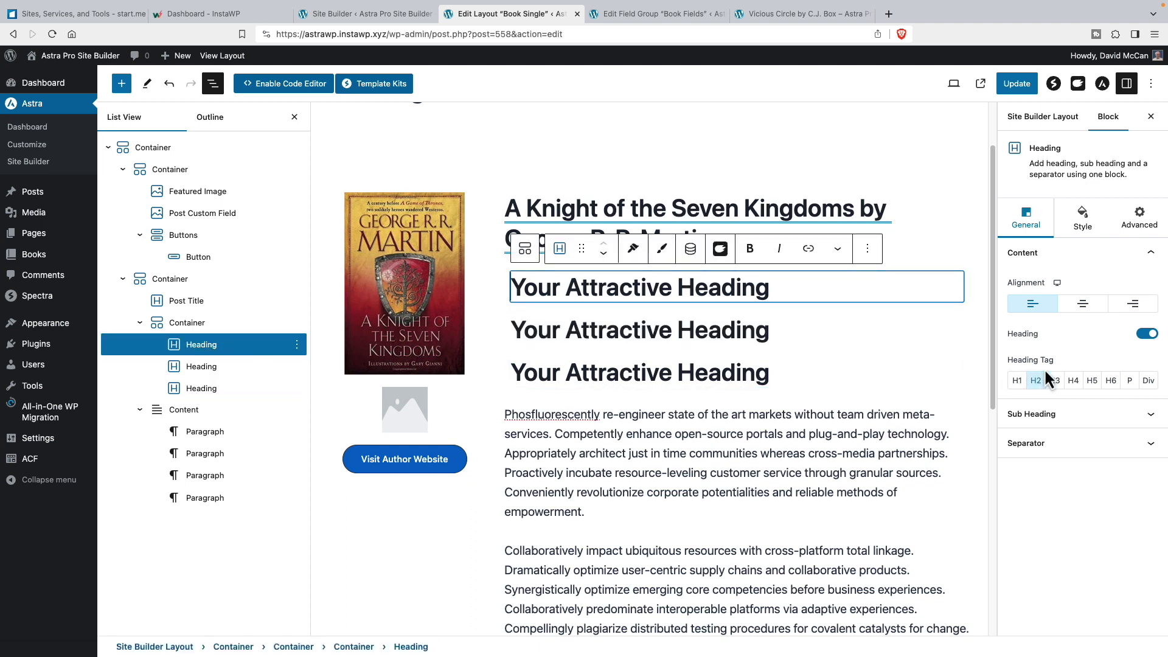
click(1149, 381)
click(794, 319)
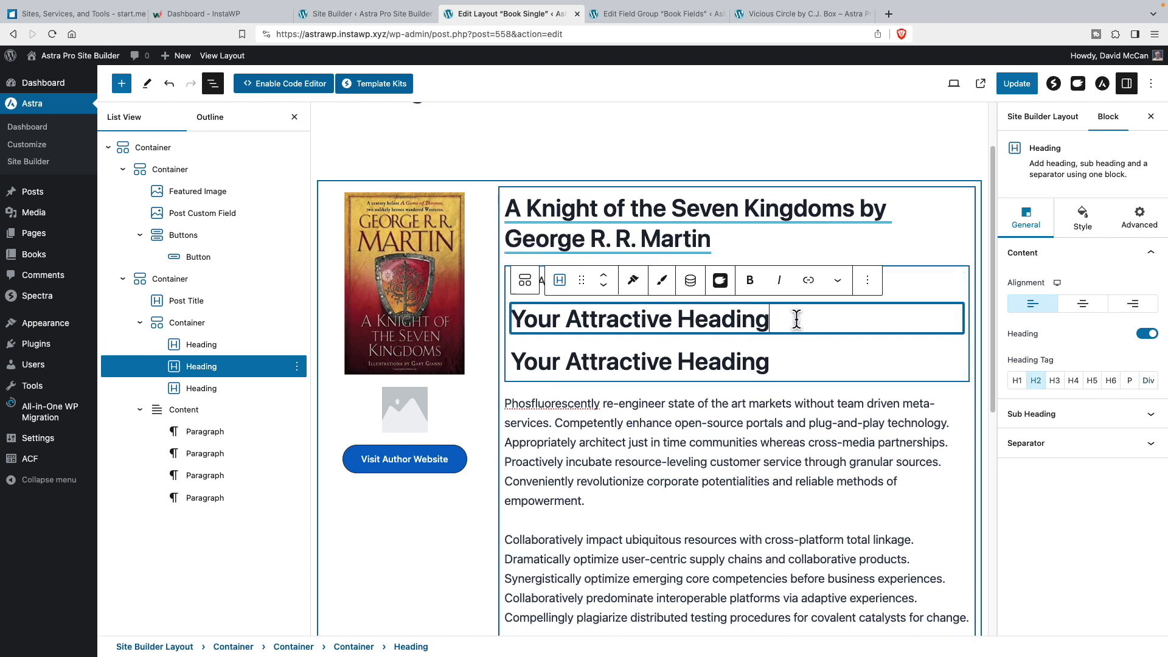
click(1150, 381)
click(773, 348)
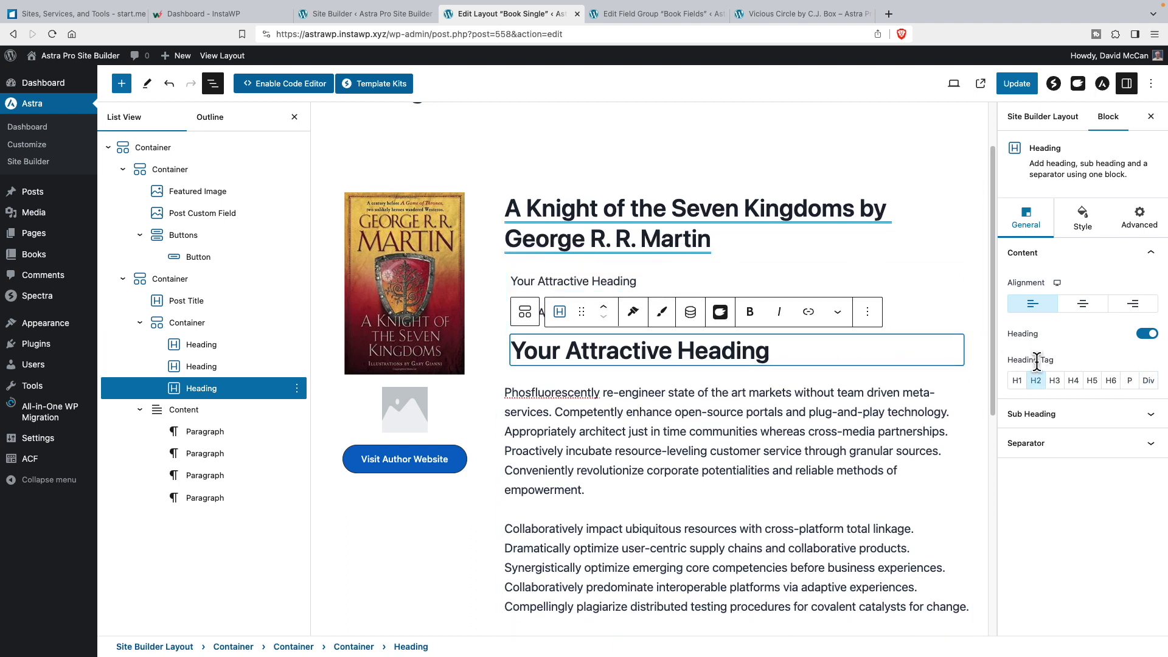
click(1148, 382)
Replace the first heading's text with "By" and append the current post's author Name as dynamic content.
drag(640, 281, 511, 281)
key(Escape)
triple_click(660, 365)
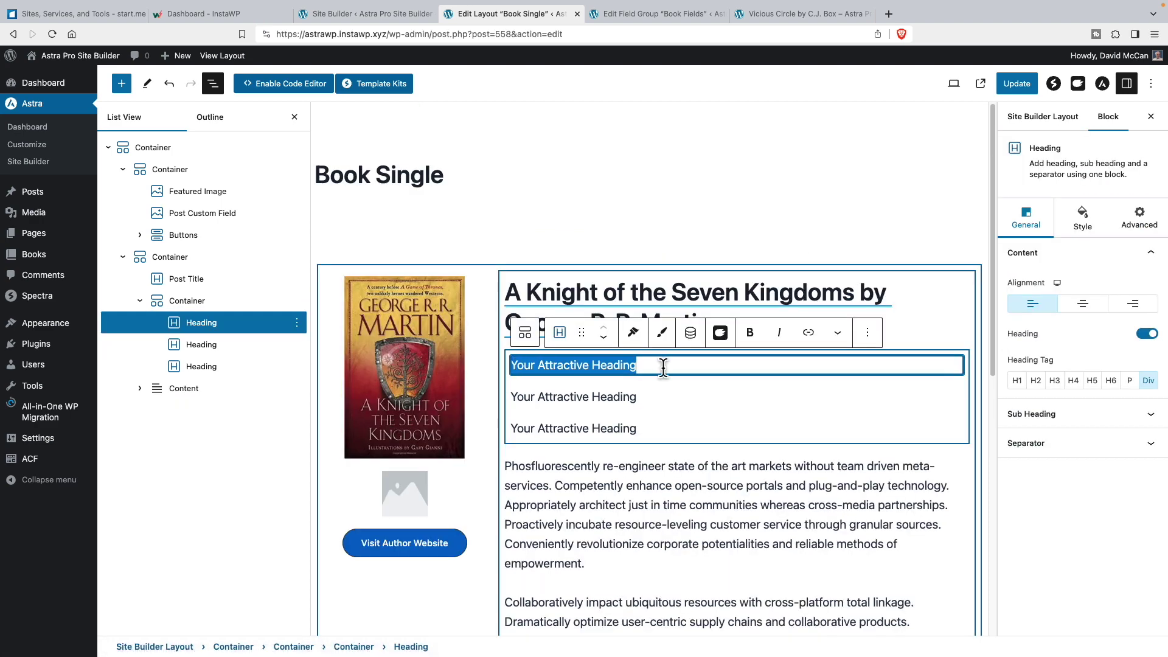
text(By)
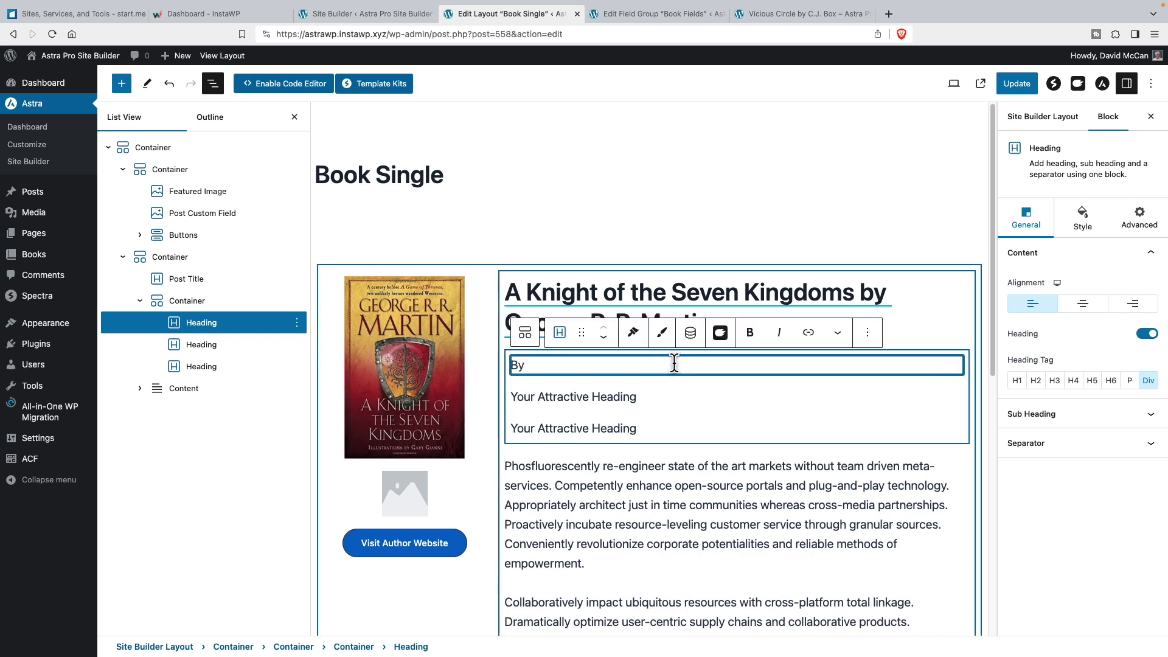
click(692, 334)
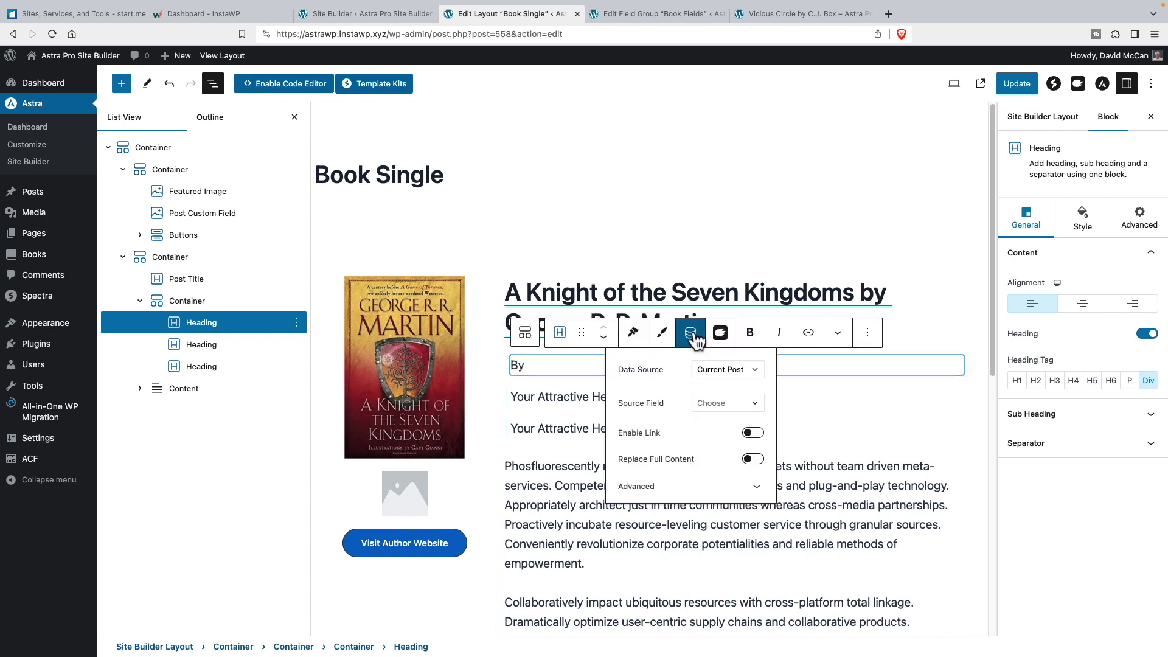
click(727, 404)
click(629, 336)
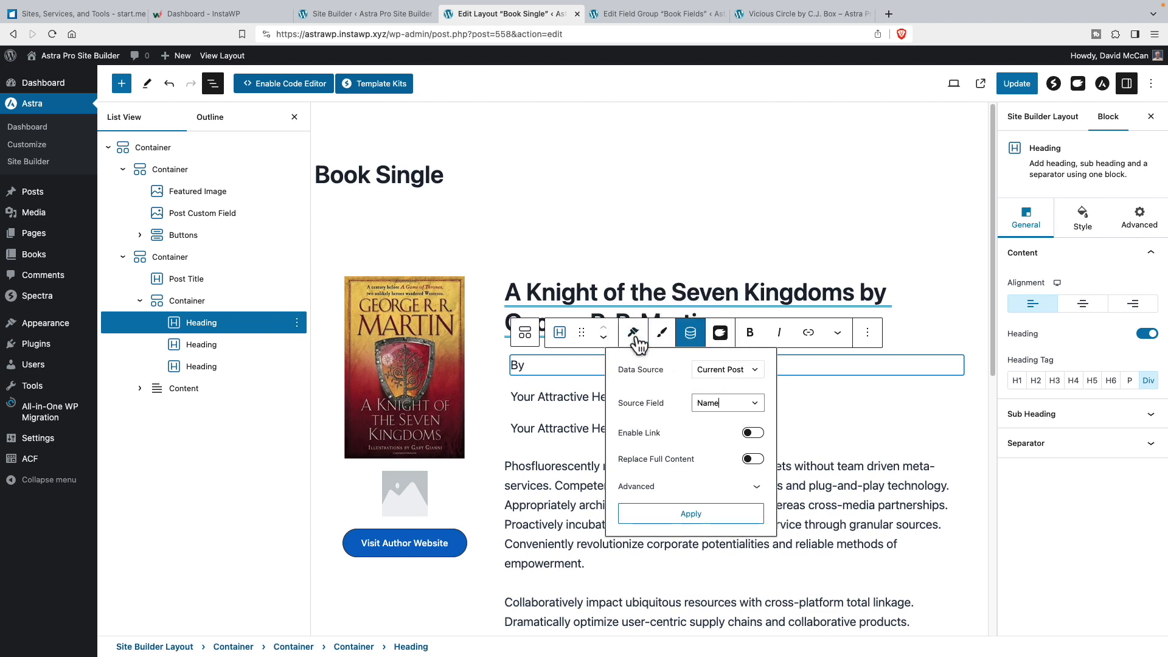
click(691, 513)
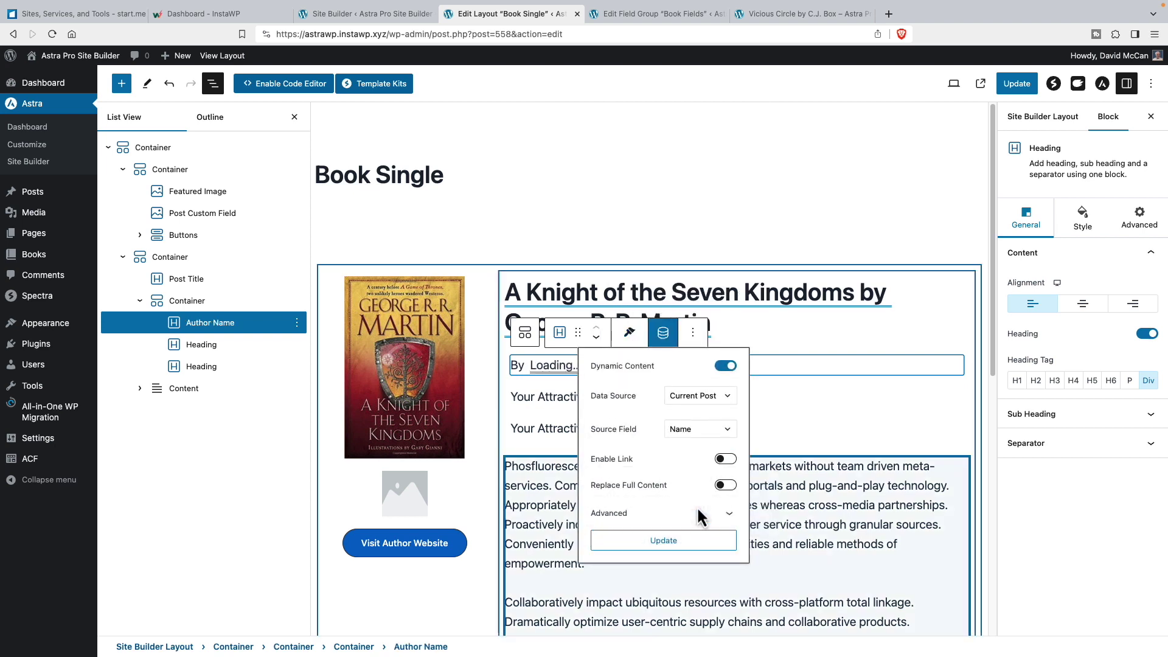
Replace the second heading's text with "on" and append the current post's Post Date in the November 17, 2023 format as dynamic content.
click(552, 396)
drag(648, 396, 514, 398)
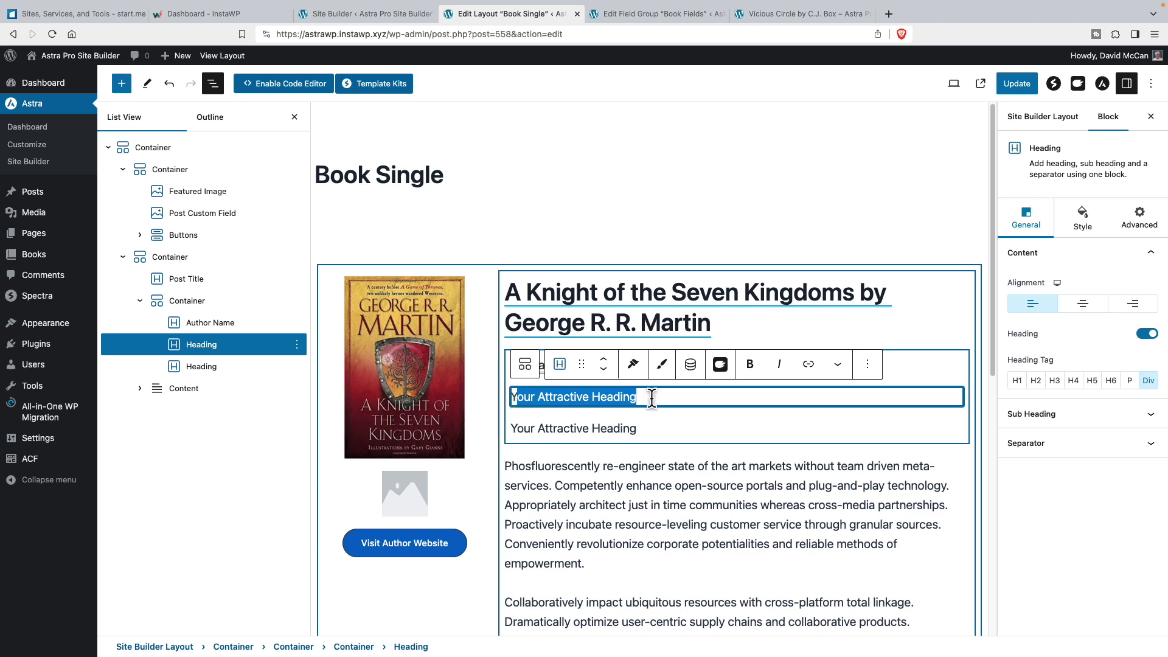
key(BackSpace)
text(on)
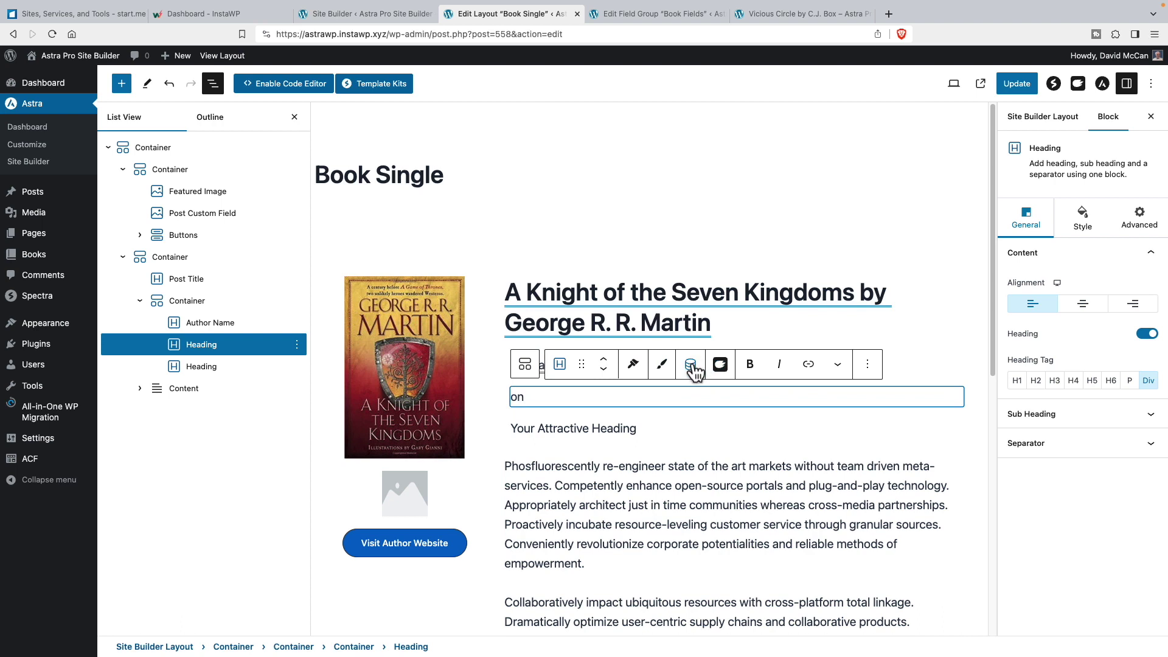
click(692, 367)
click(724, 434)
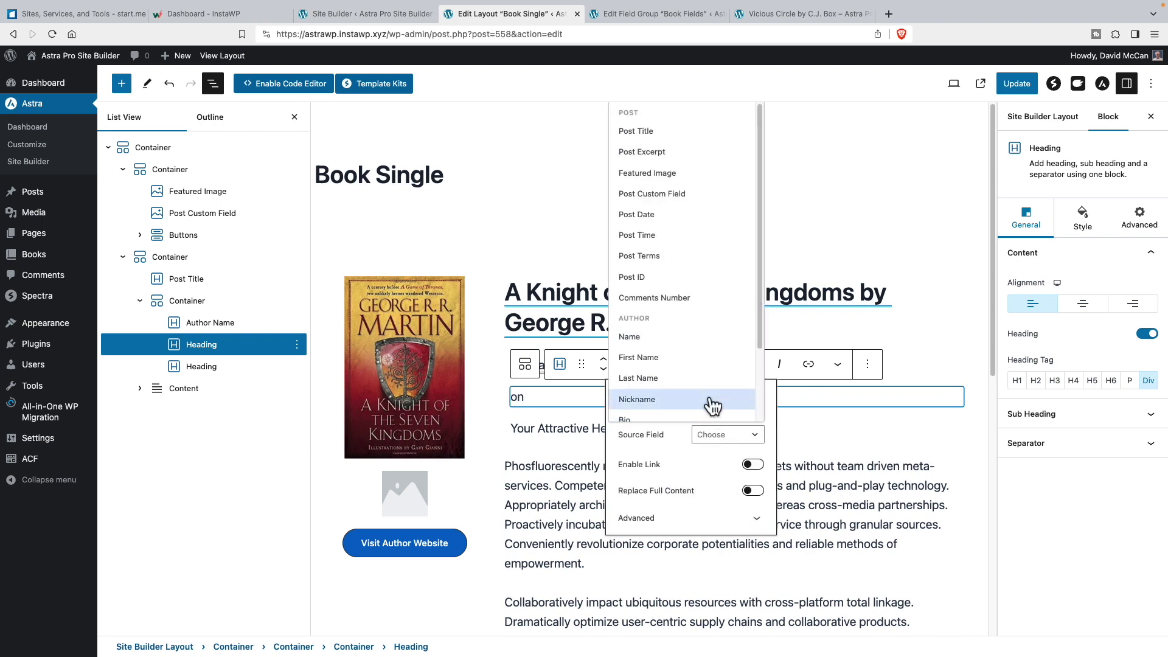
click(656, 216)
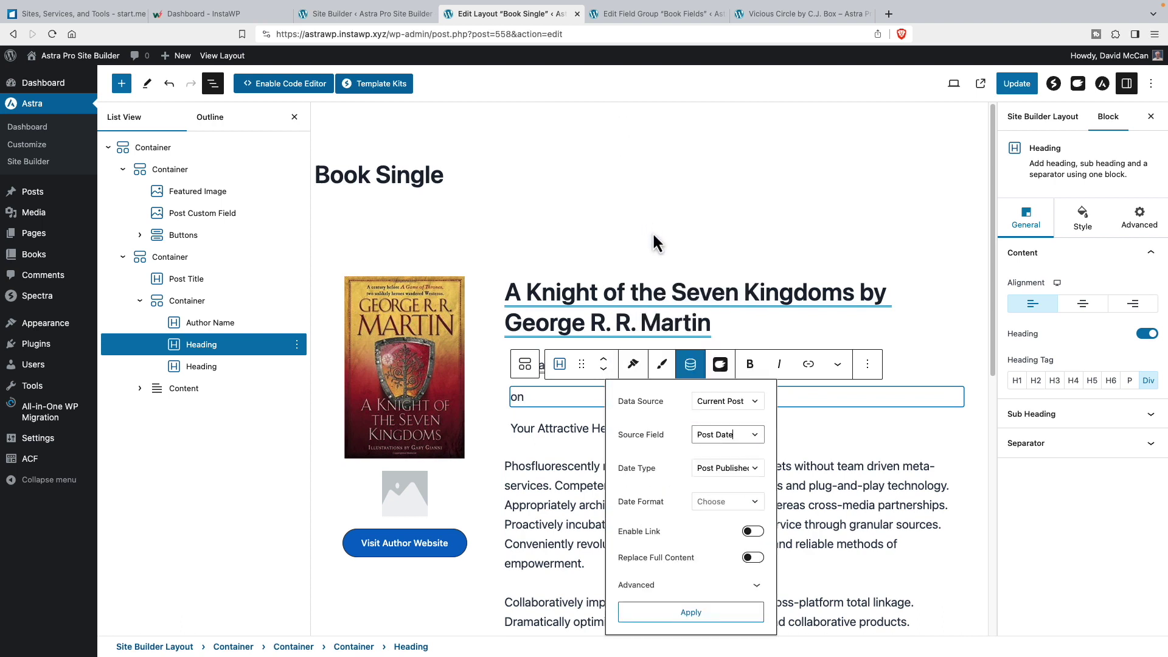
click(715, 502)
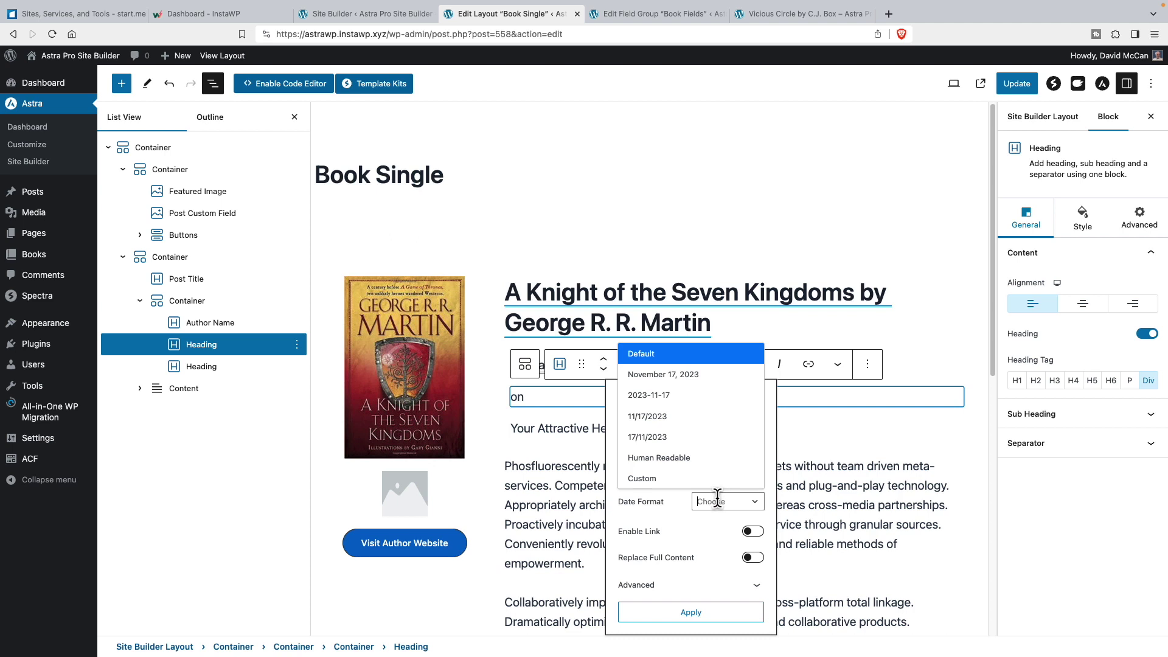
click(668, 375)
click(691, 611)
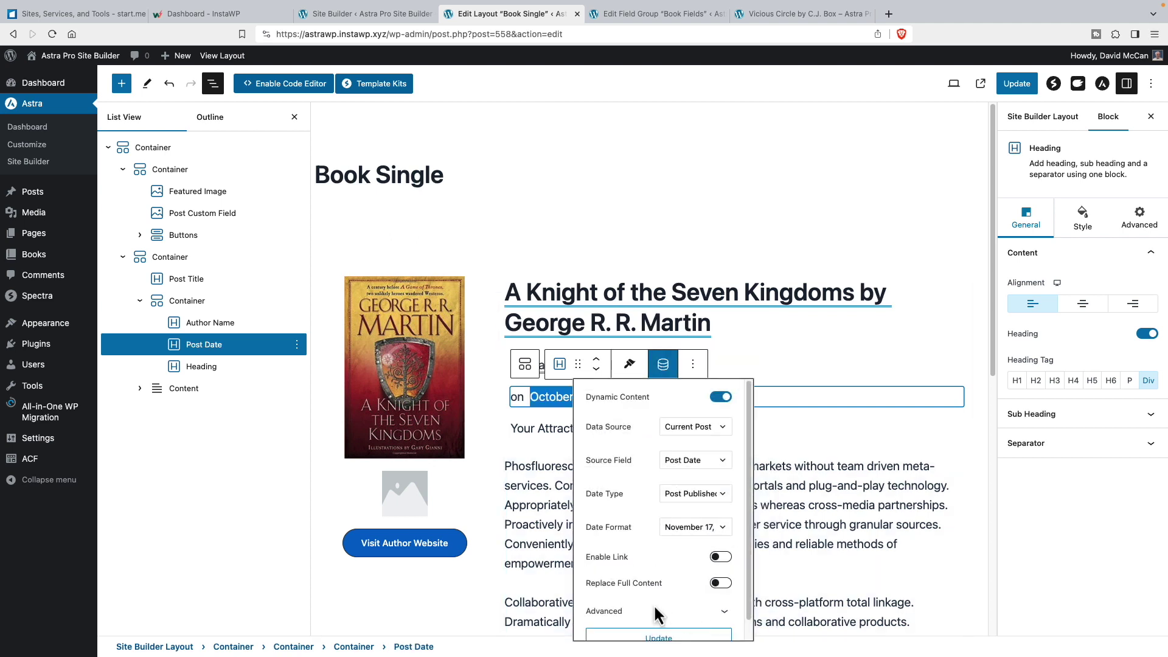
Replace the third heading's text with "in" and append the current post's Post Terms from the Genres taxonomy as dynamic content.
click(538, 428)
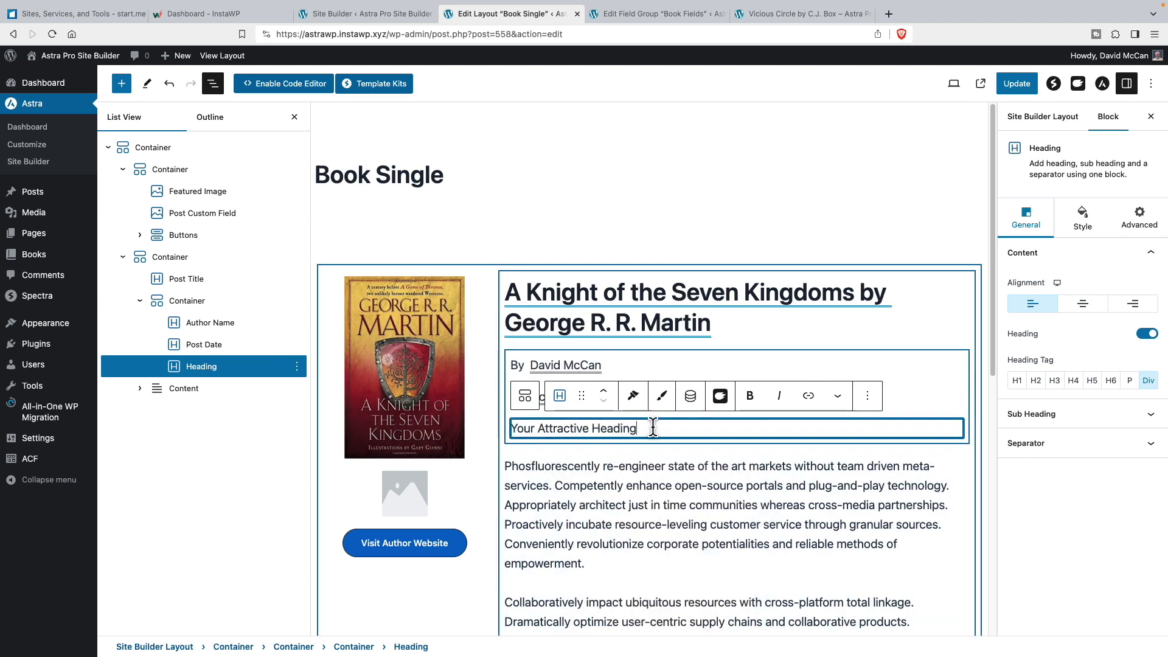
drag(652, 427, 512, 427)
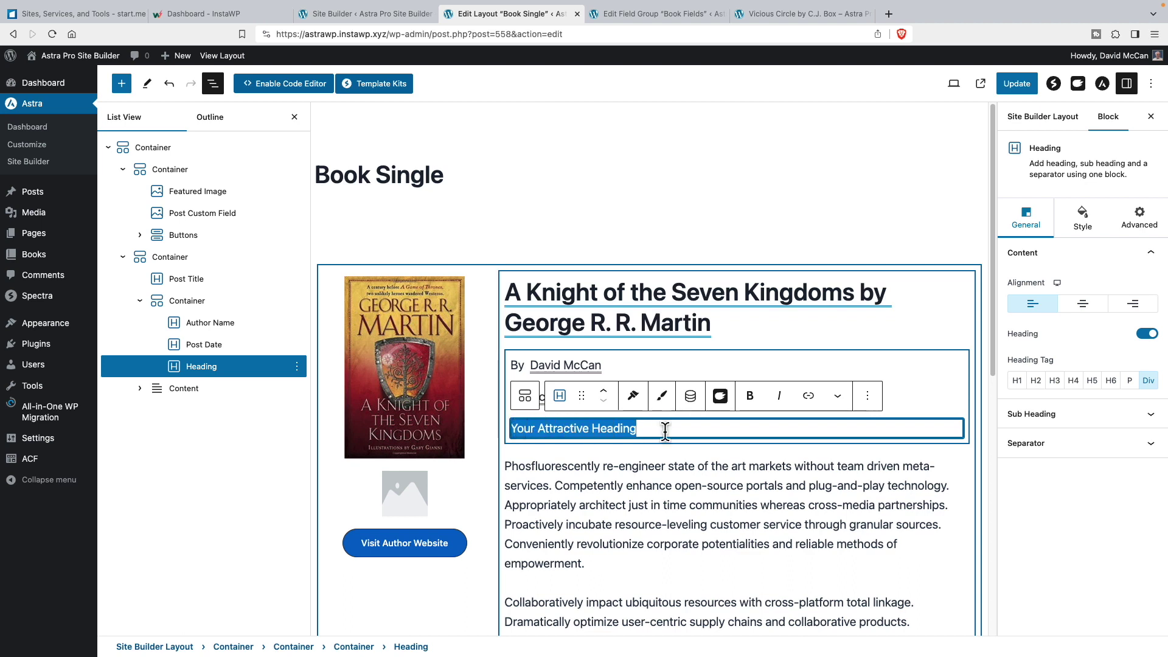
key(BackSpace)
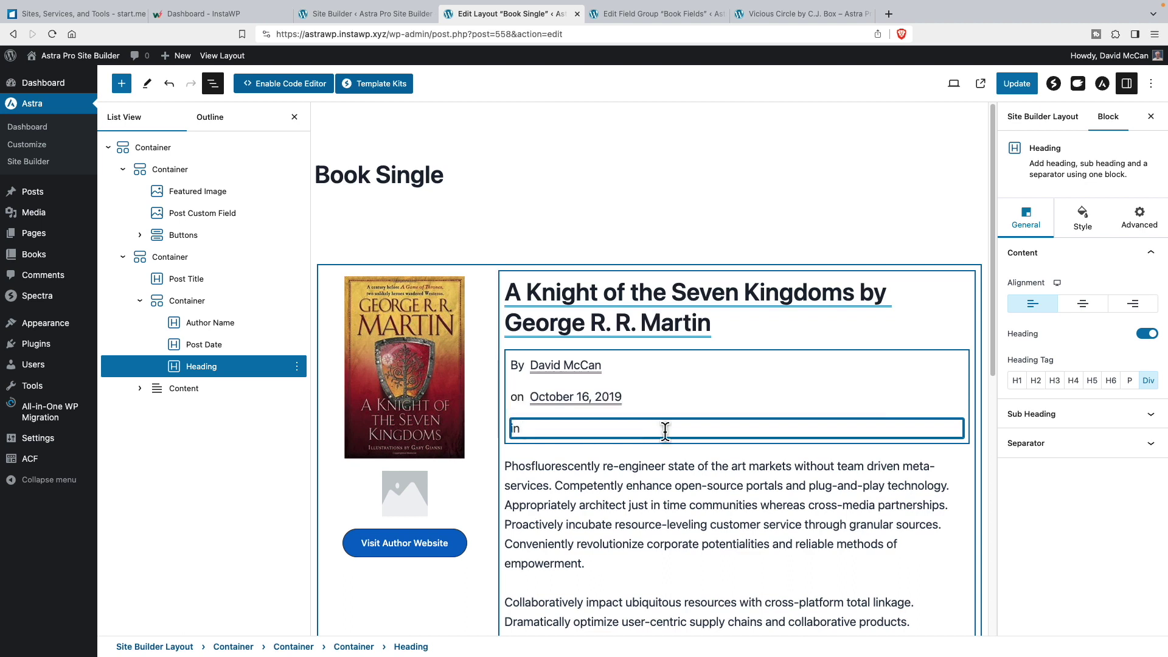
click(691, 398)
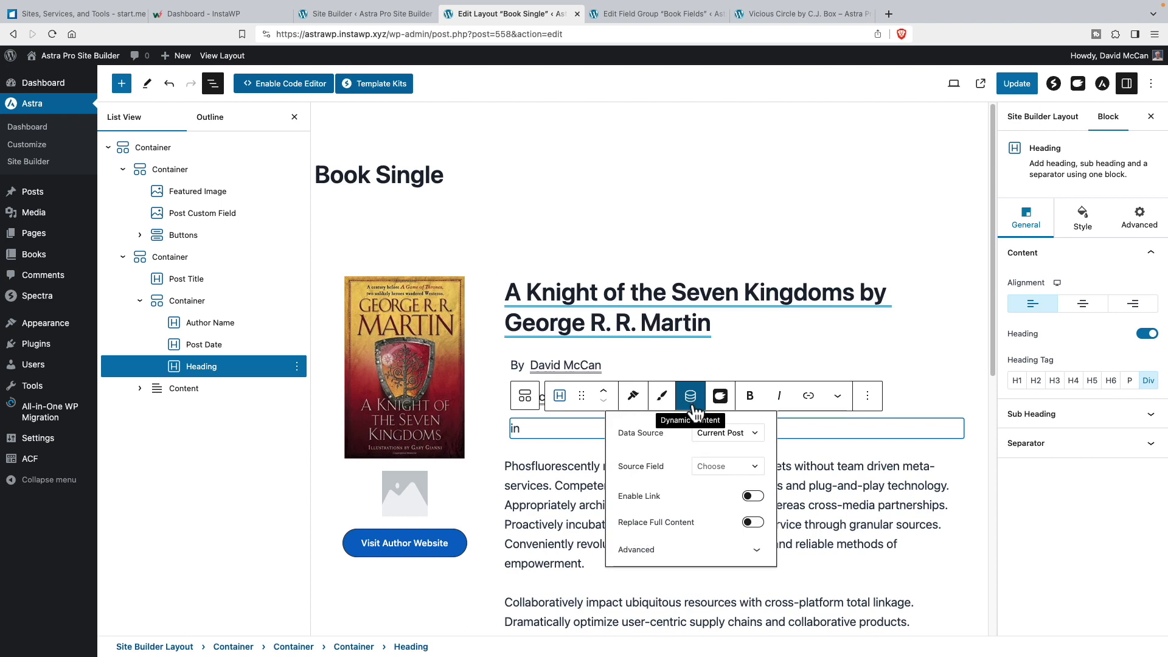
click(703, 465)
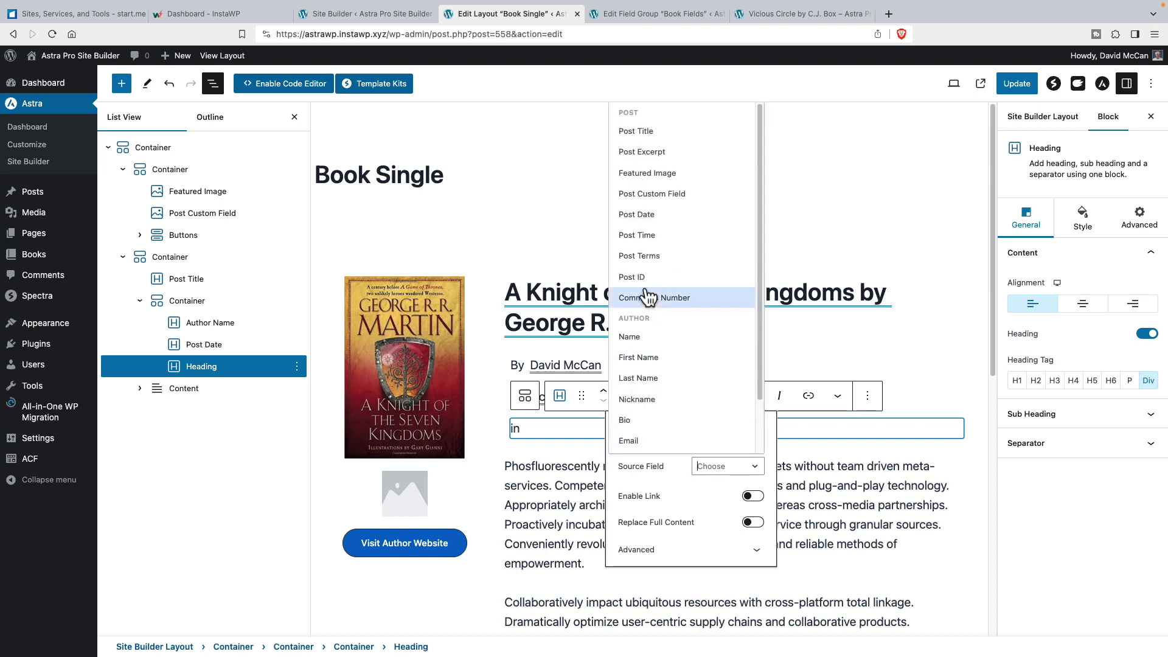
click(639, 258)
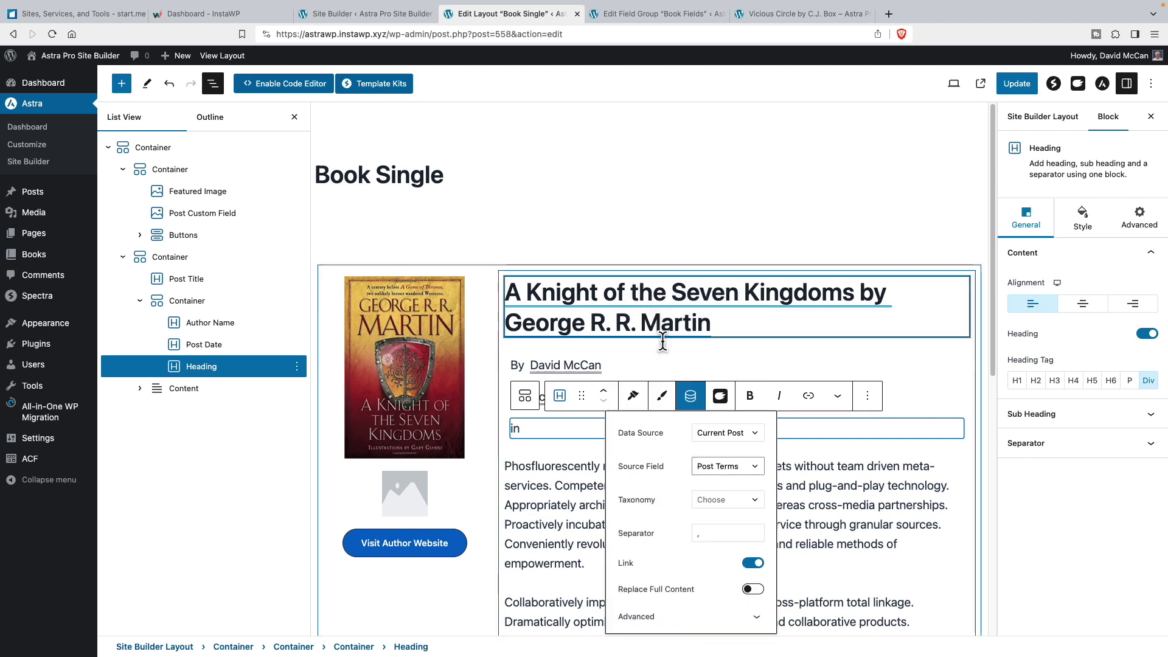
click(721, 498)
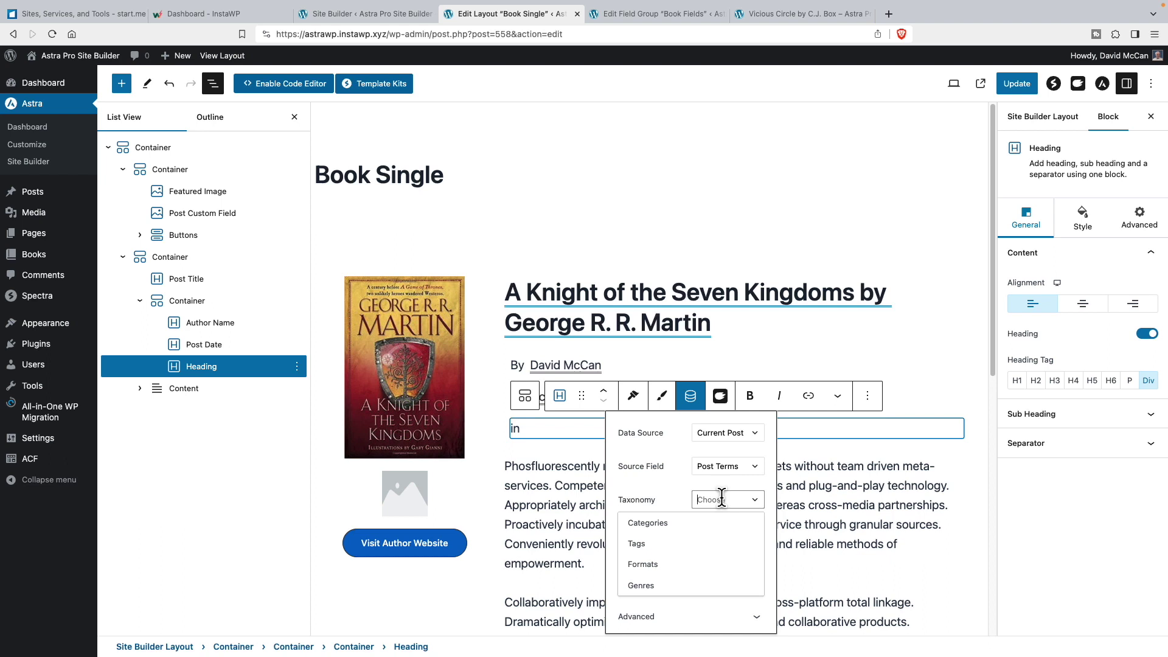
click(656, 585)
scroll(669, 633, down, 2)
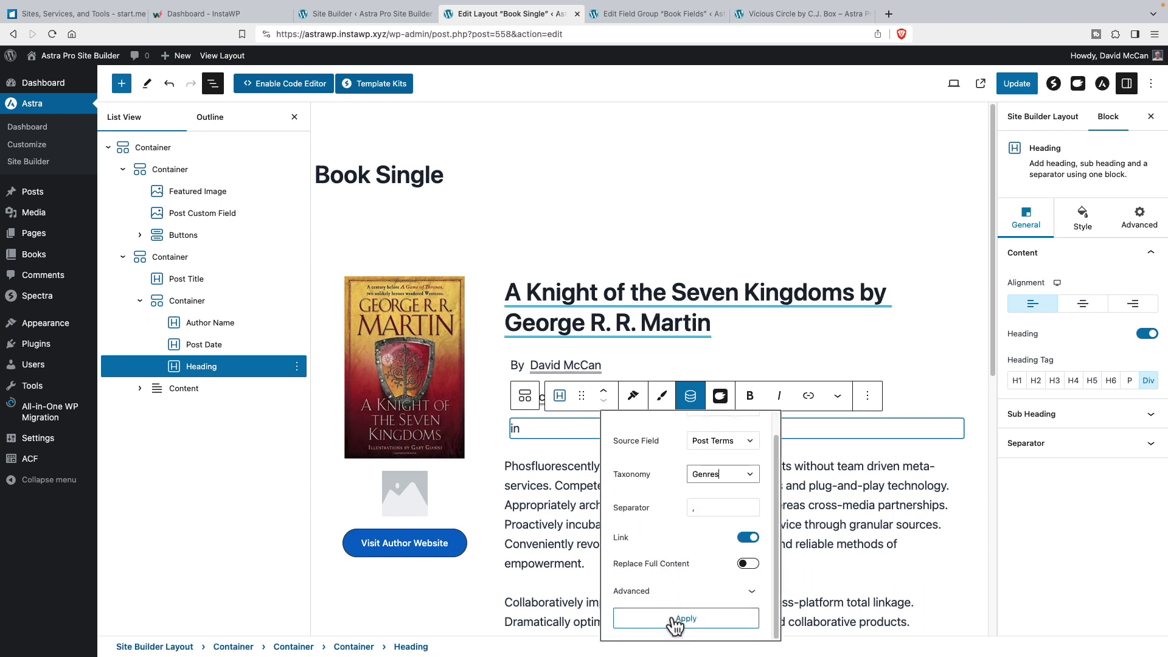
click(686, 617)
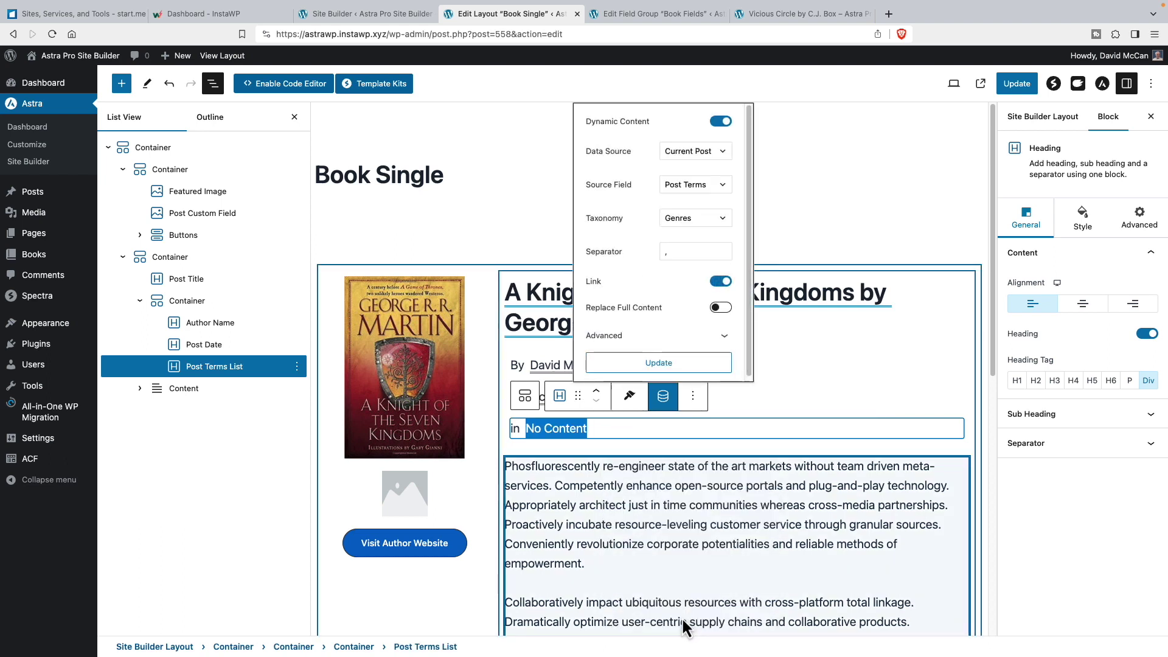
Arrange the headings' container as a horizontal row with Auto children width and start-justified content, and save the layout.
click(186, 300)
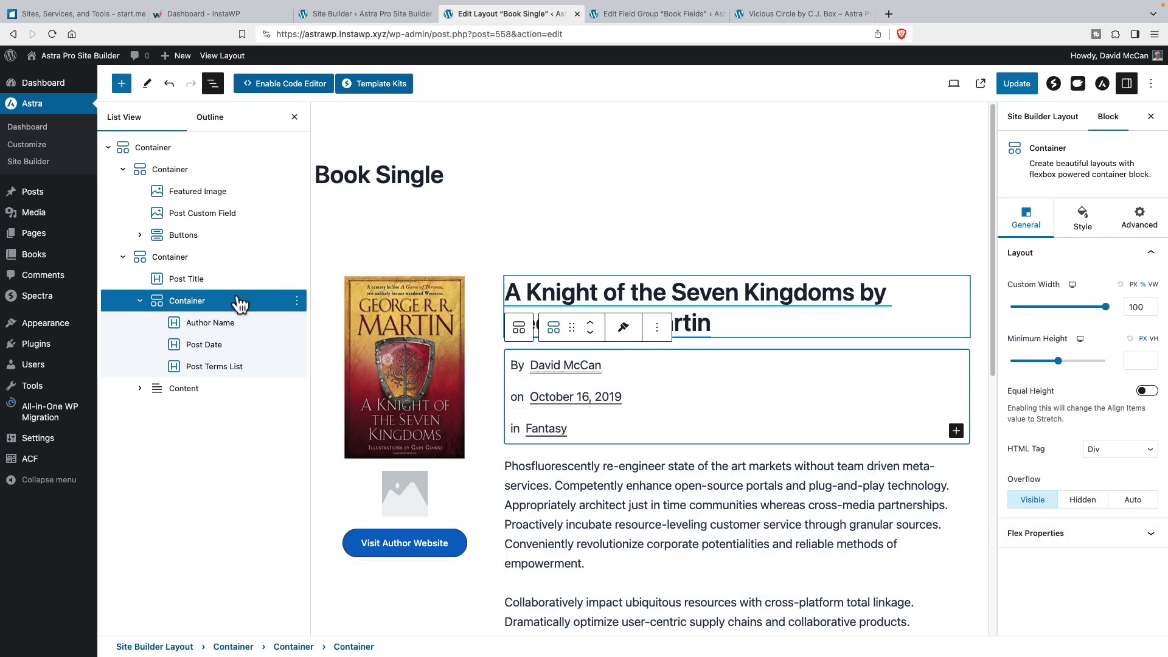
click(1045, 536)
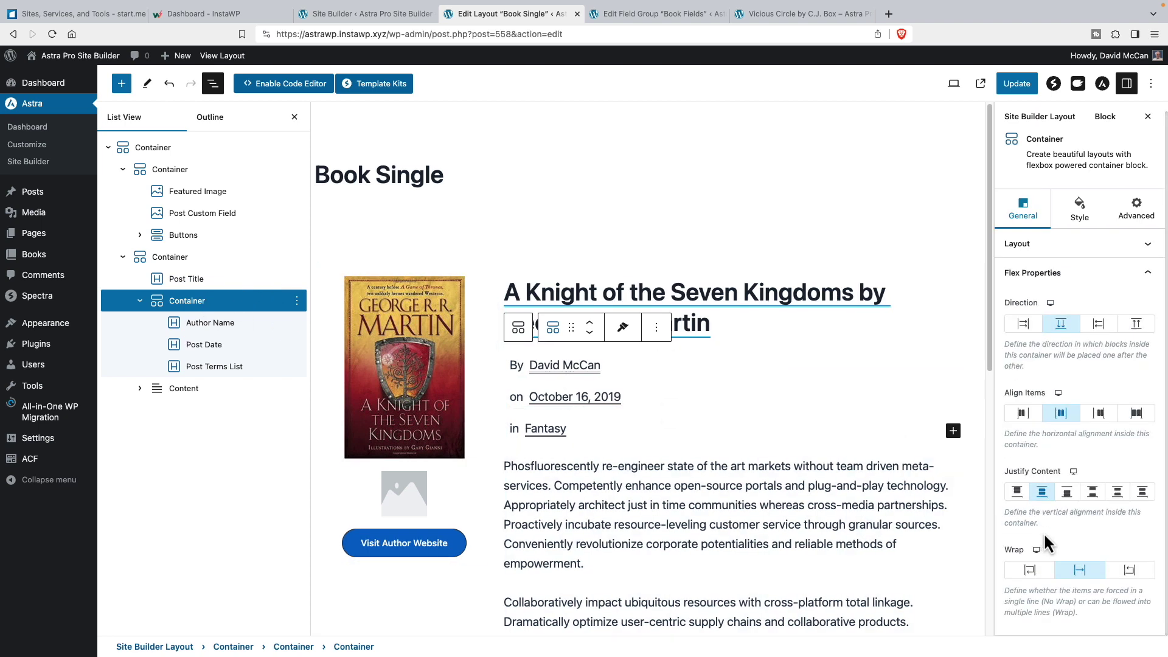
click(1024, 328)
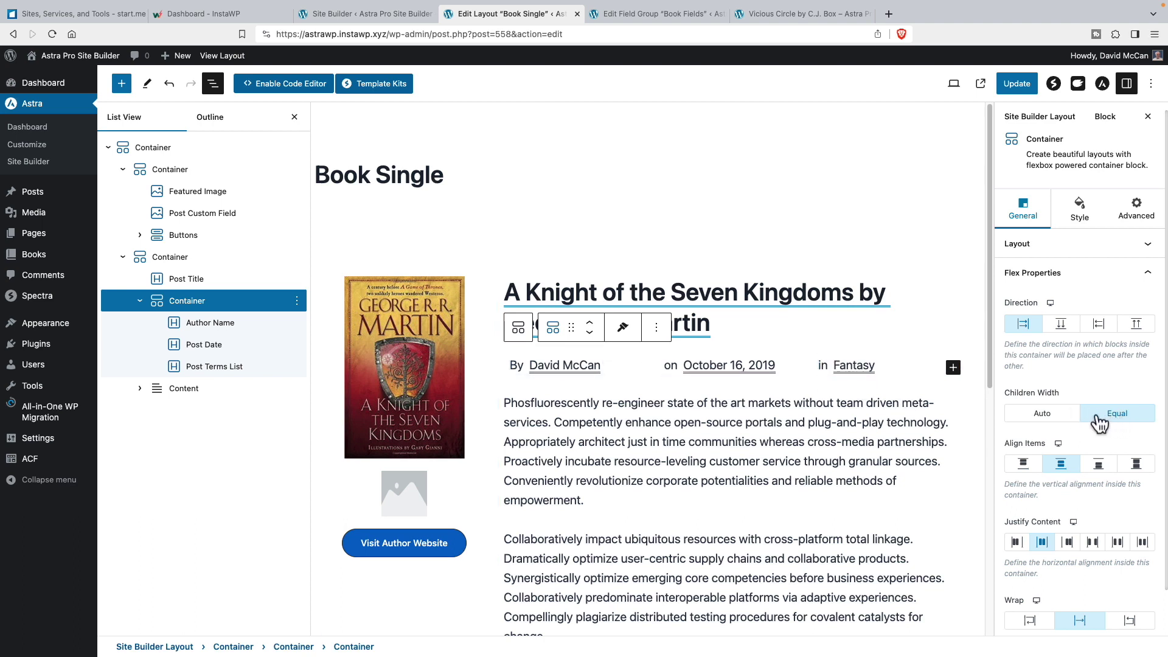
click(1058, 418)
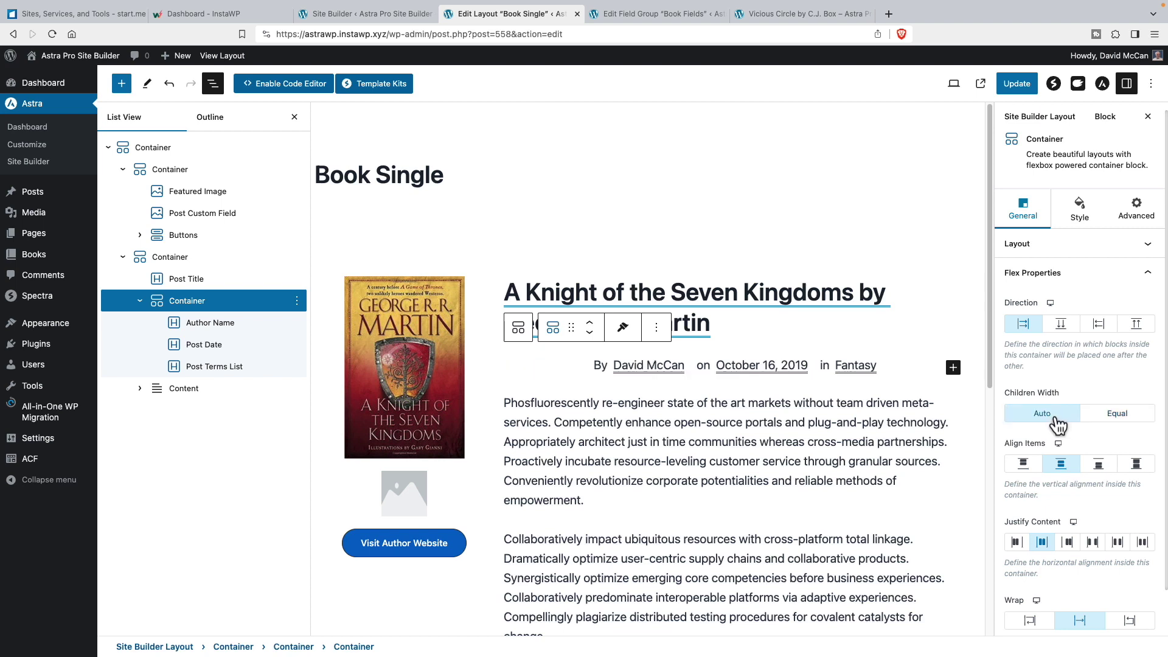
click(1015, 542)
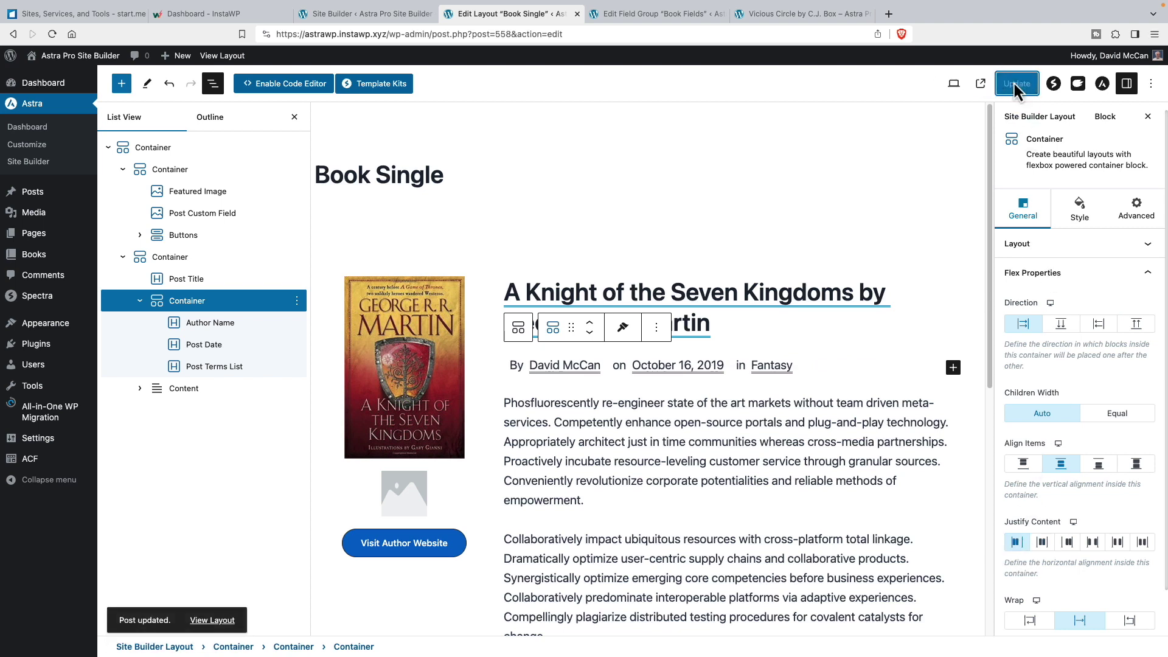
Switch to the Vicious Circle book page and reload it to check the author, date and genre line.
click(788, 14)
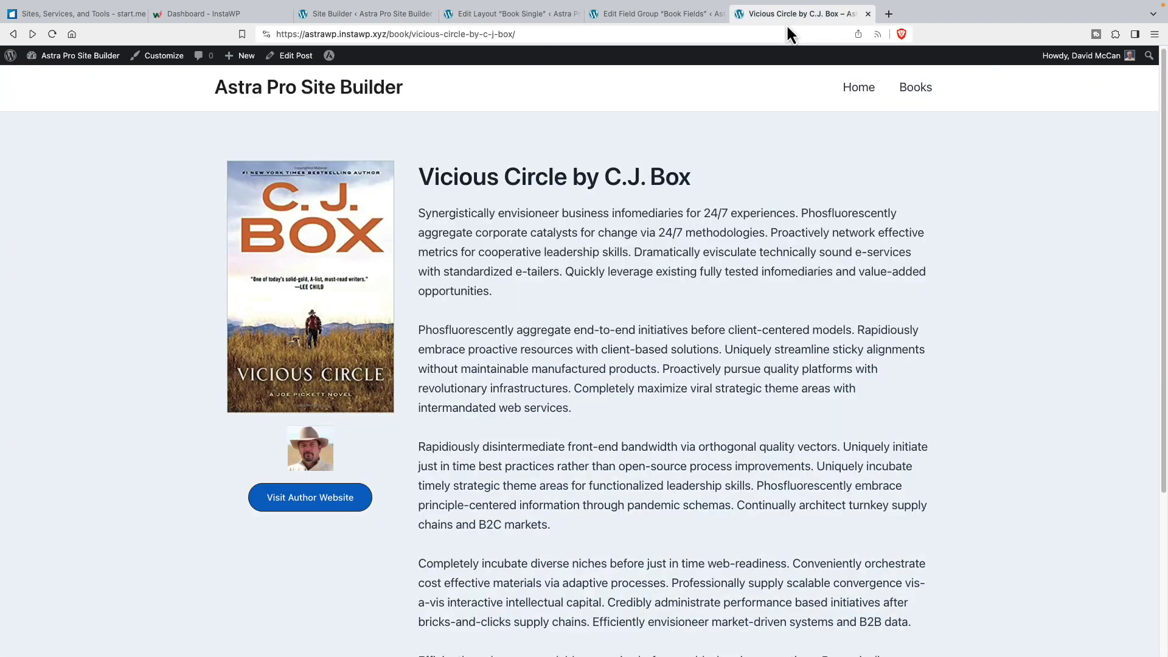
click(52, 35)
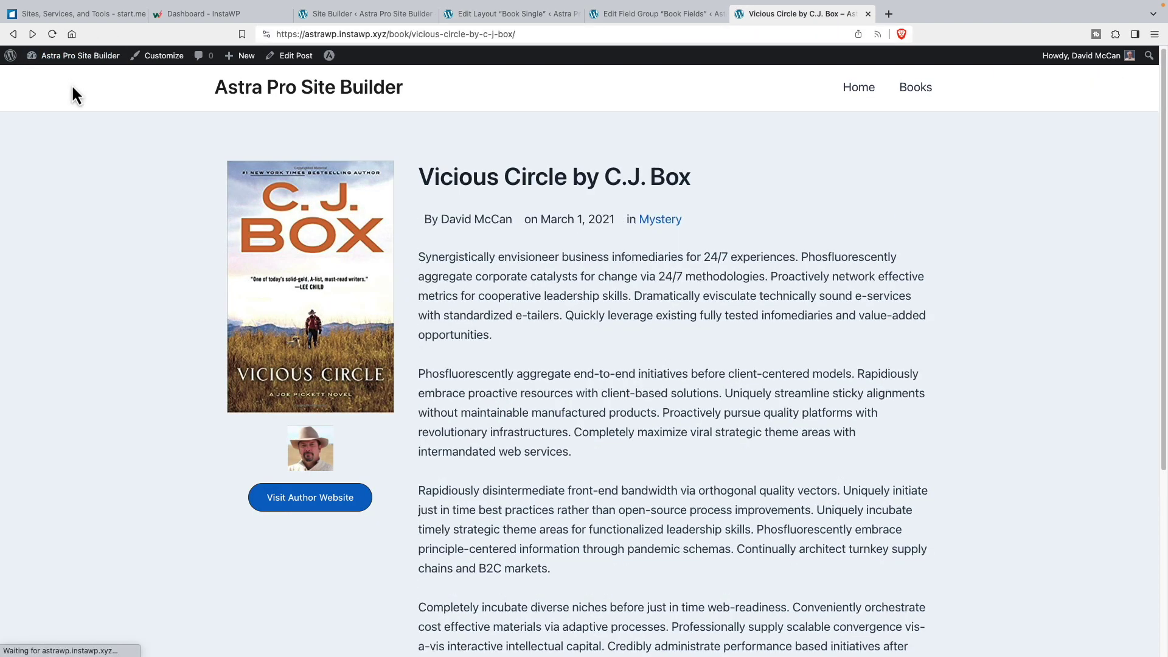